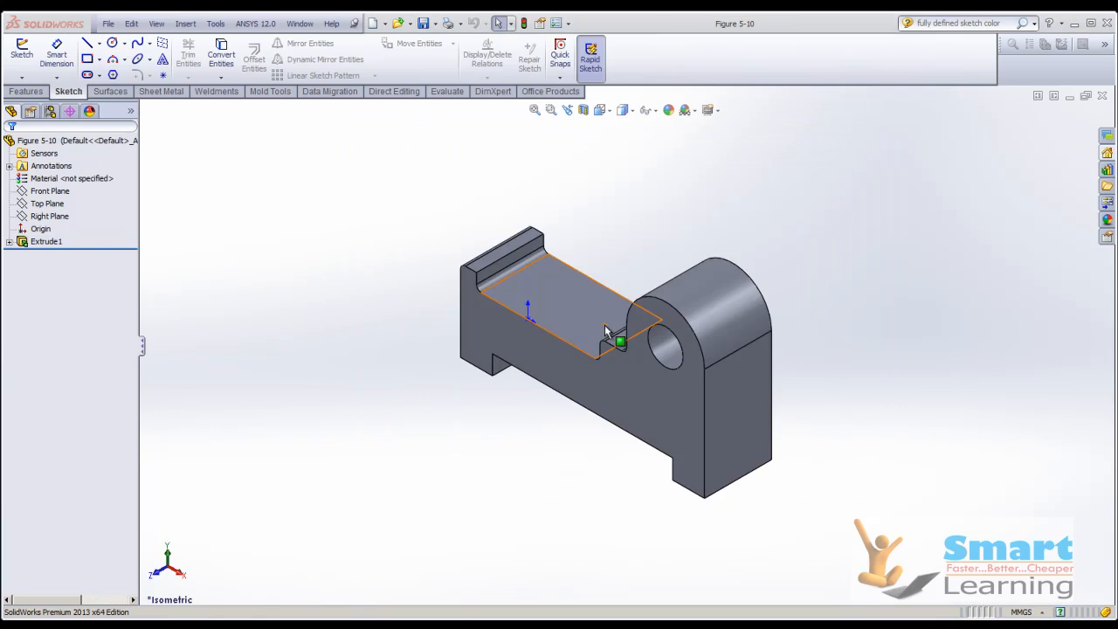
- Examine the finished part from several angles and highlight the sketch beneath its Extrude1 feature
scroll(674, 432, down, 2)
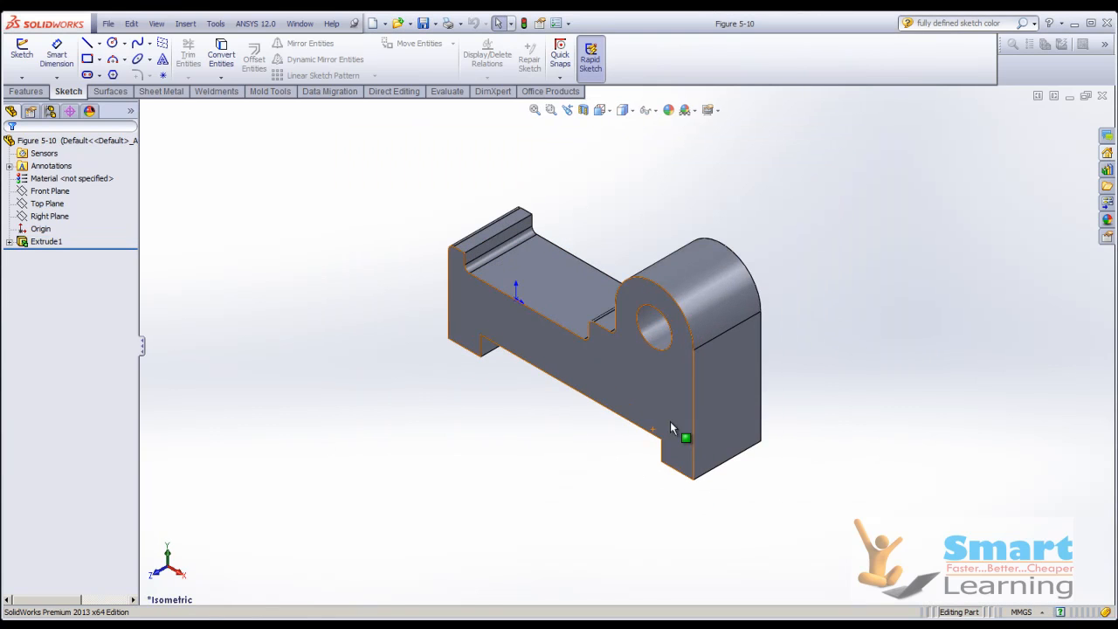
click(9, 242)
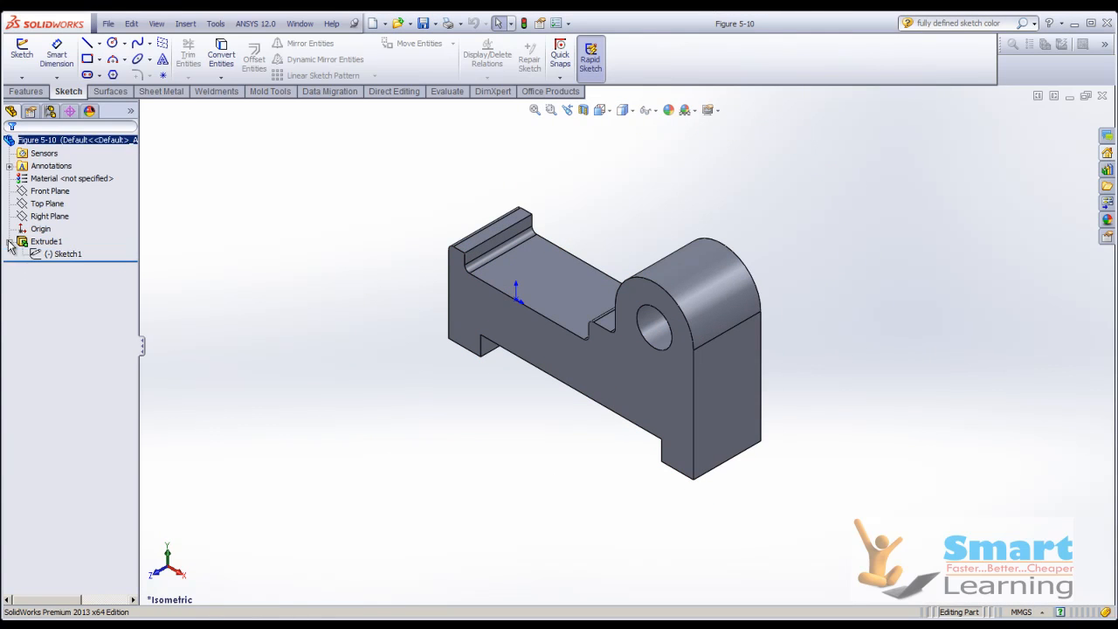
click(59, 254)
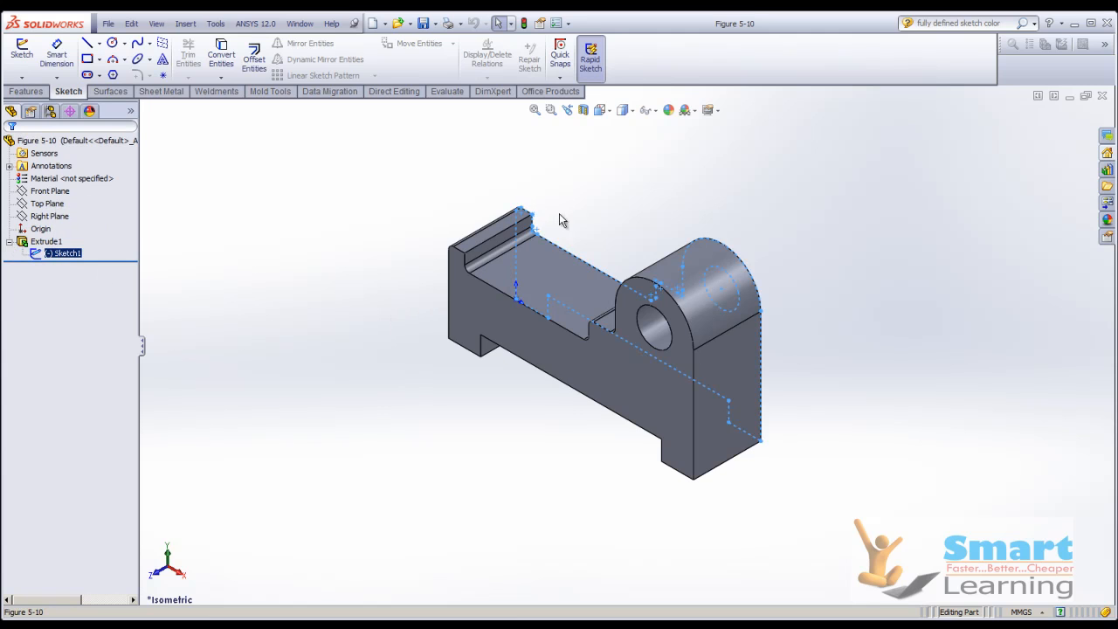
click(316, 268)
scroll(618, 289, down, 3)
scroll(615, 284, up, 3)
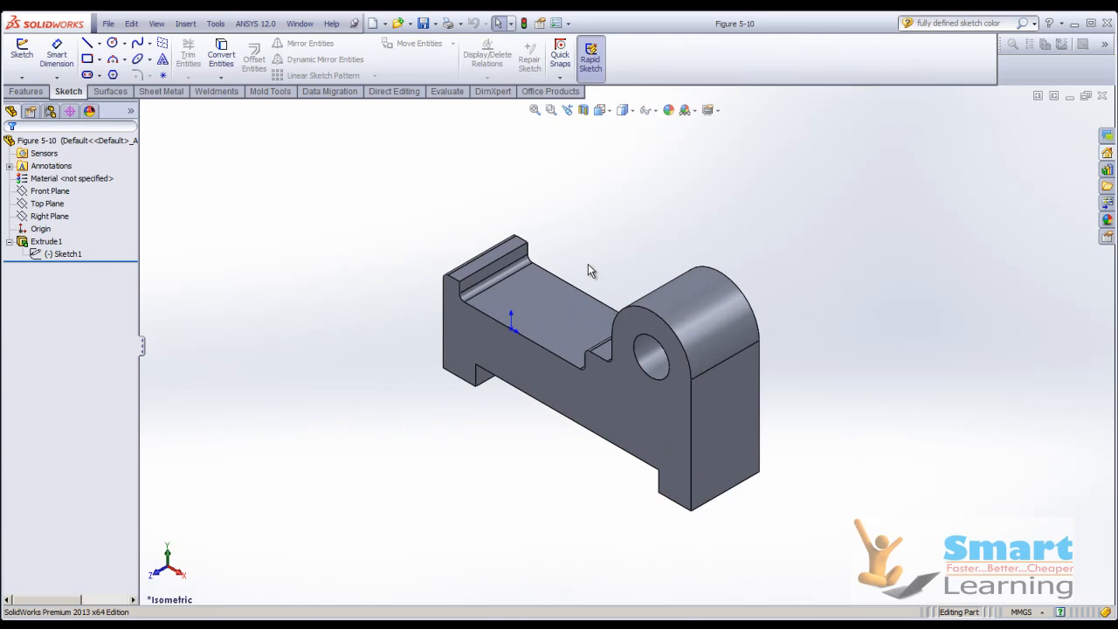
middle_drag(588, 270, 639, 220)
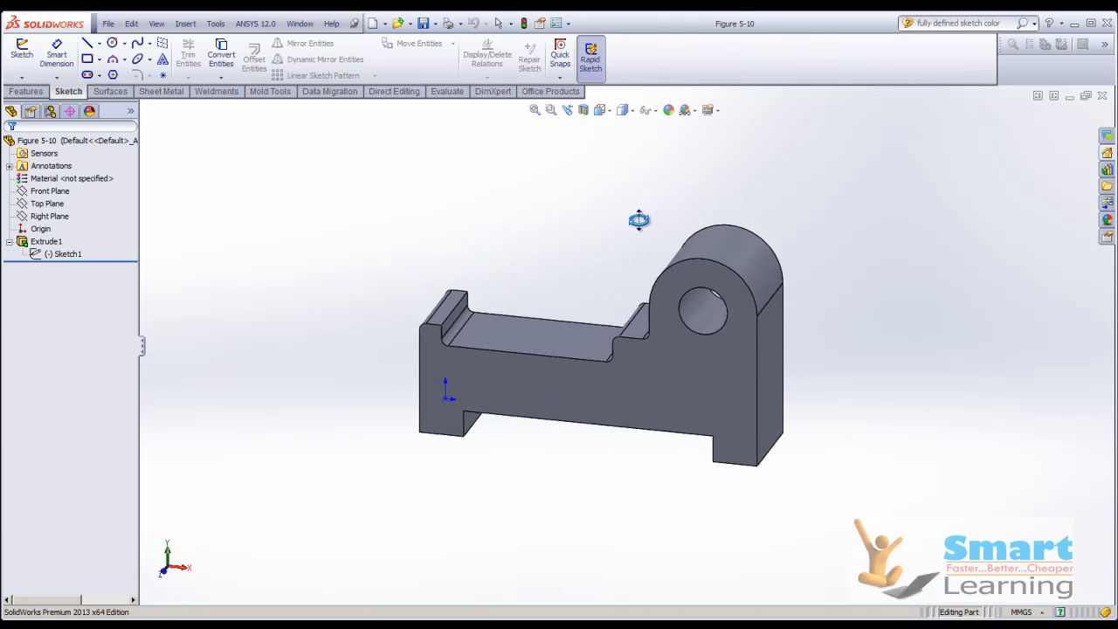
- Edit the Extrude1 feature and set its blind depth to 50 mm
right_click(51, 241)
click(61, 201)
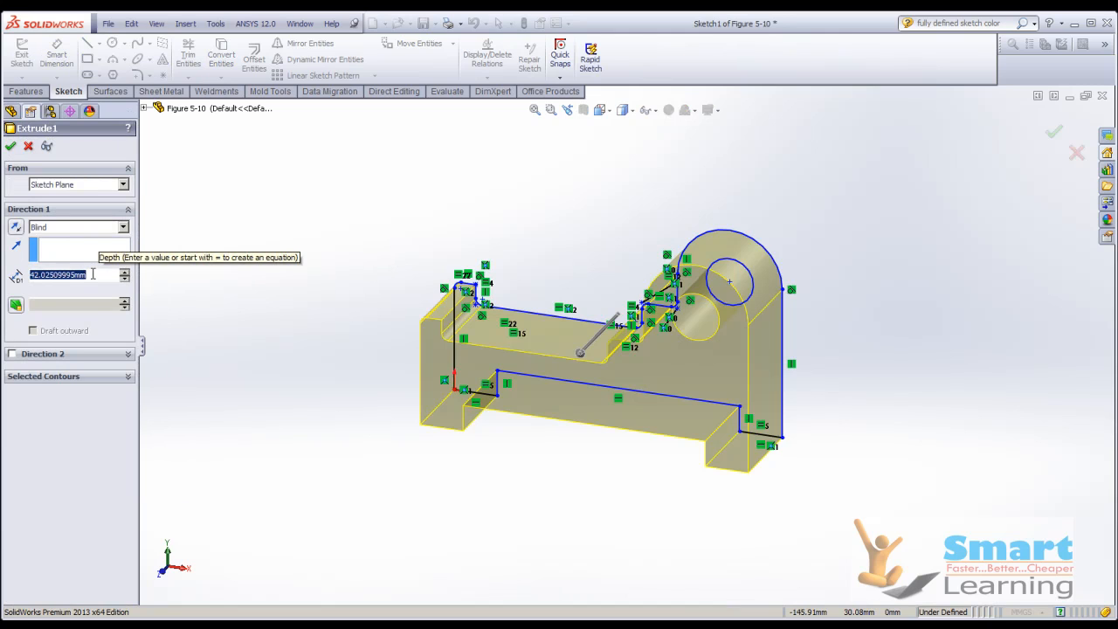
text(50)
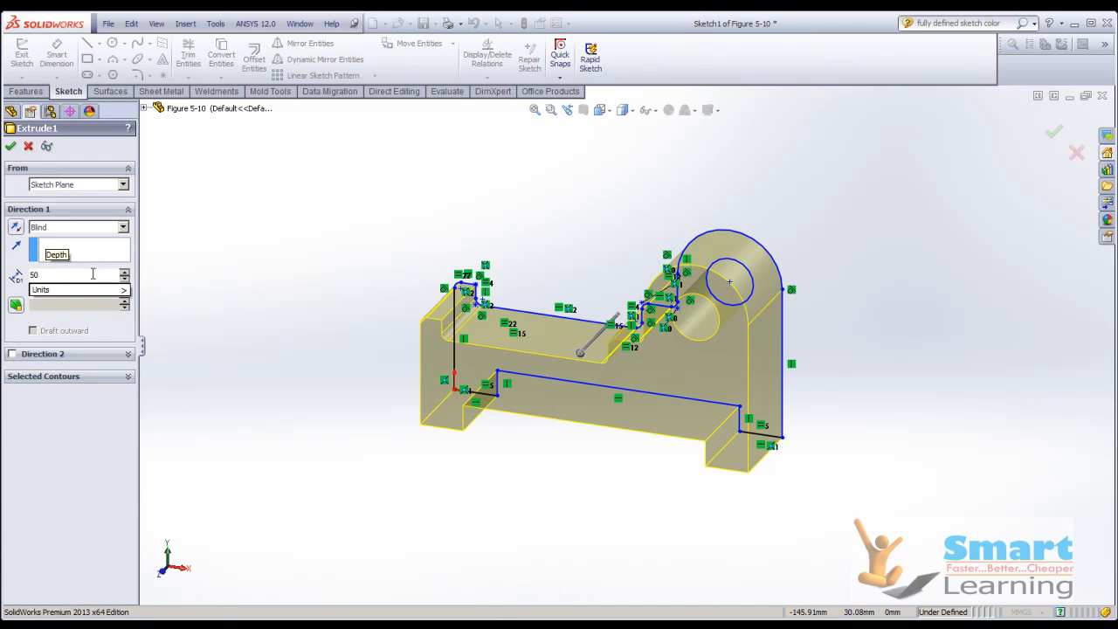
key(Return)
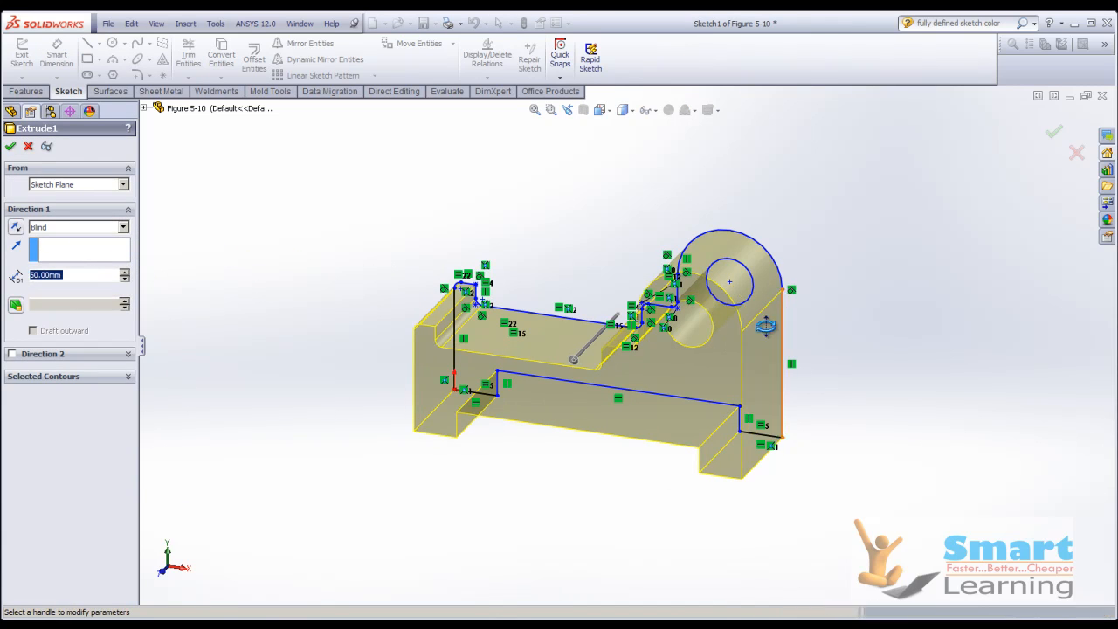
middle_drag(752, 350, 706, 345)
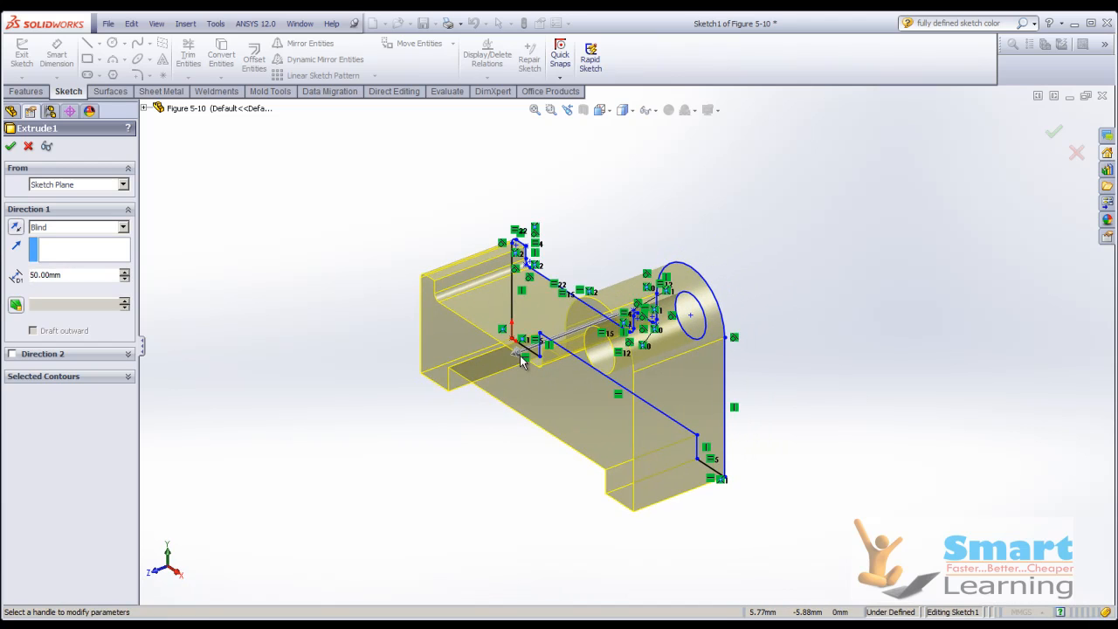
click(10, 145)
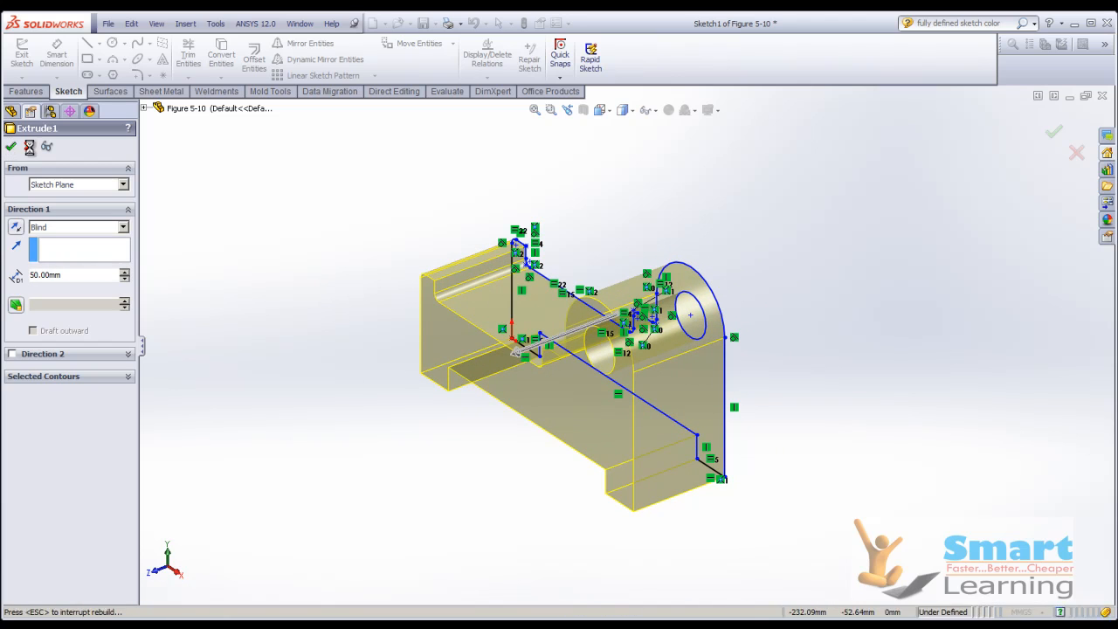
- Close the Figure 5-10 part without saving its changes
click(1103, 96)
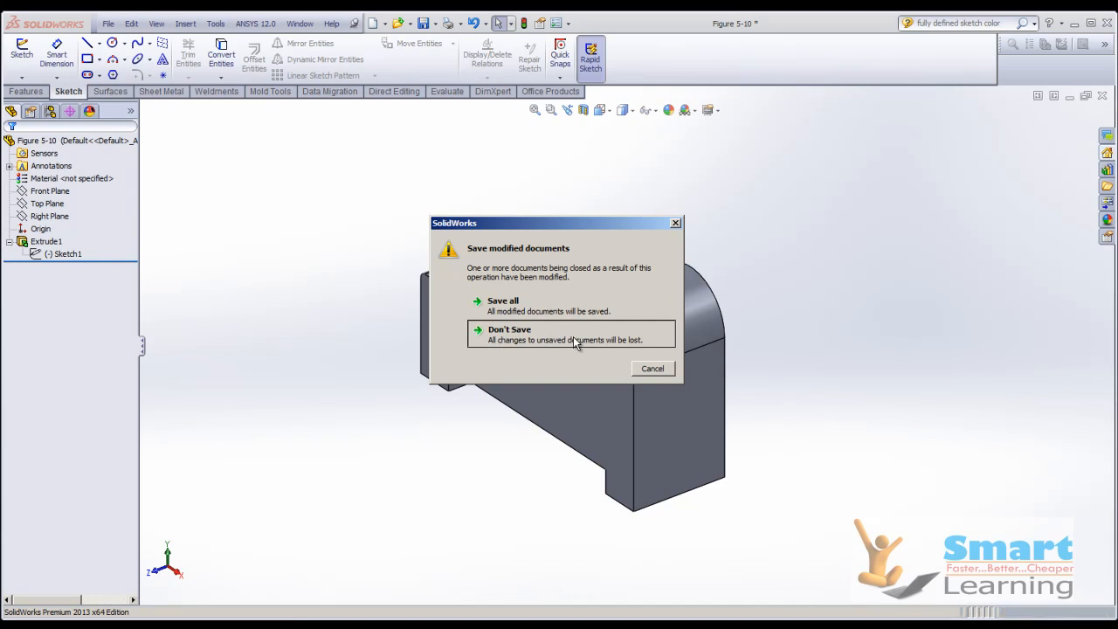
click(574, 337)
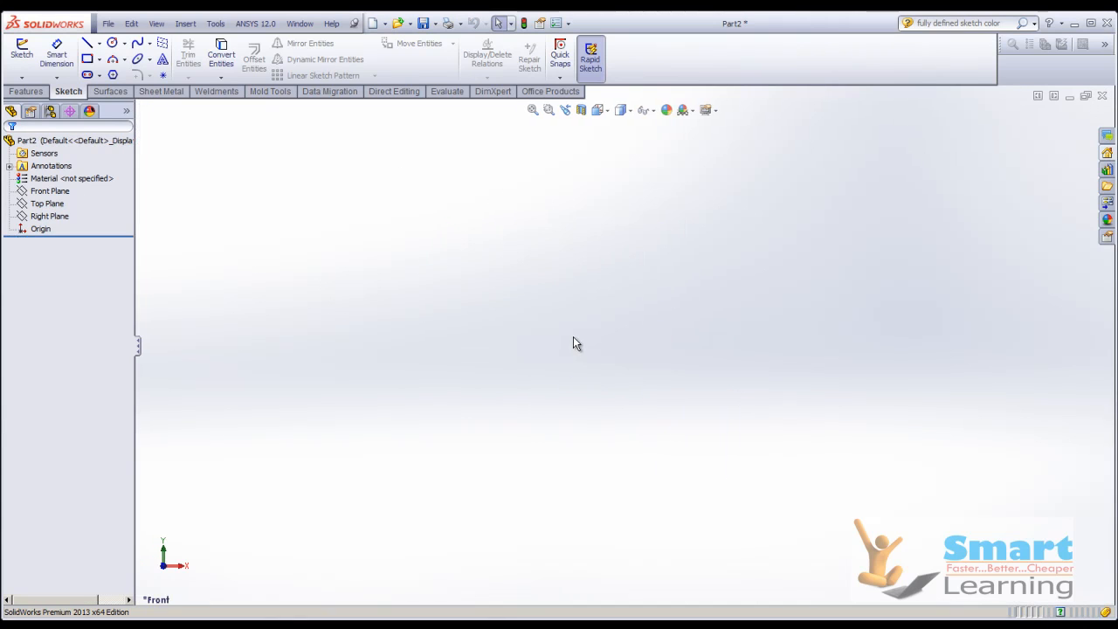
- Start a new sketch on the Front Plane of Part2
click(26, 92)
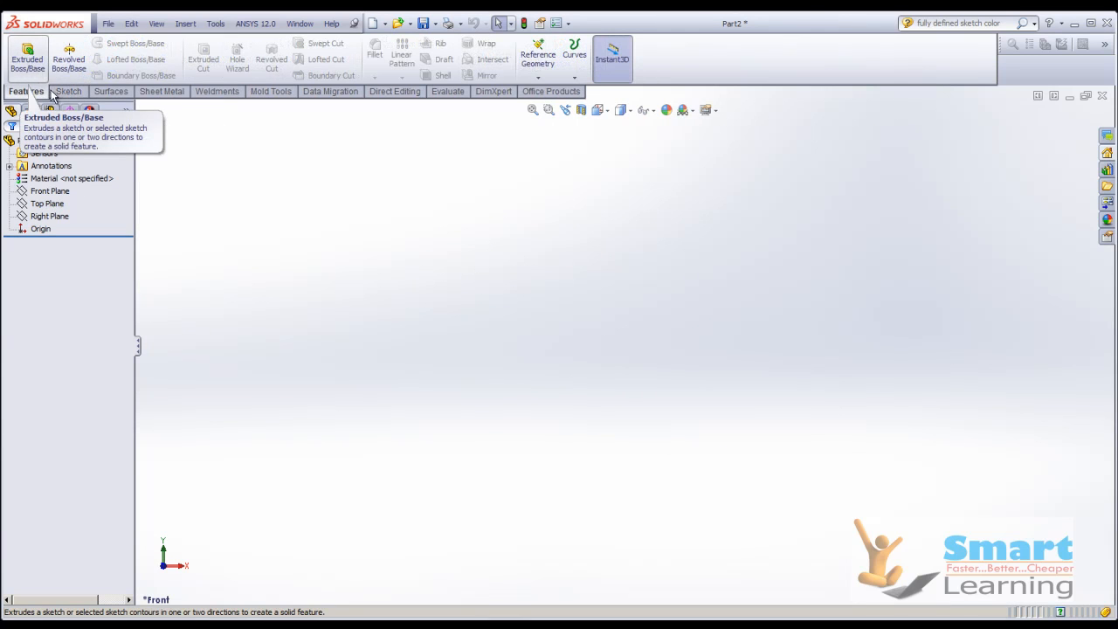
click(70, 93)
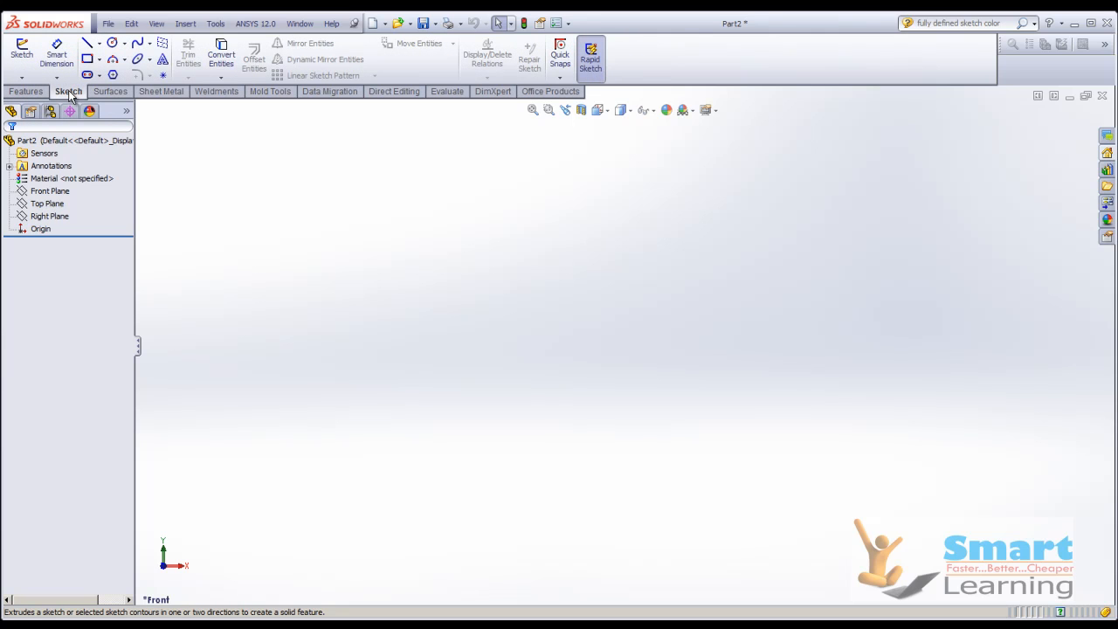
click(21, 52)
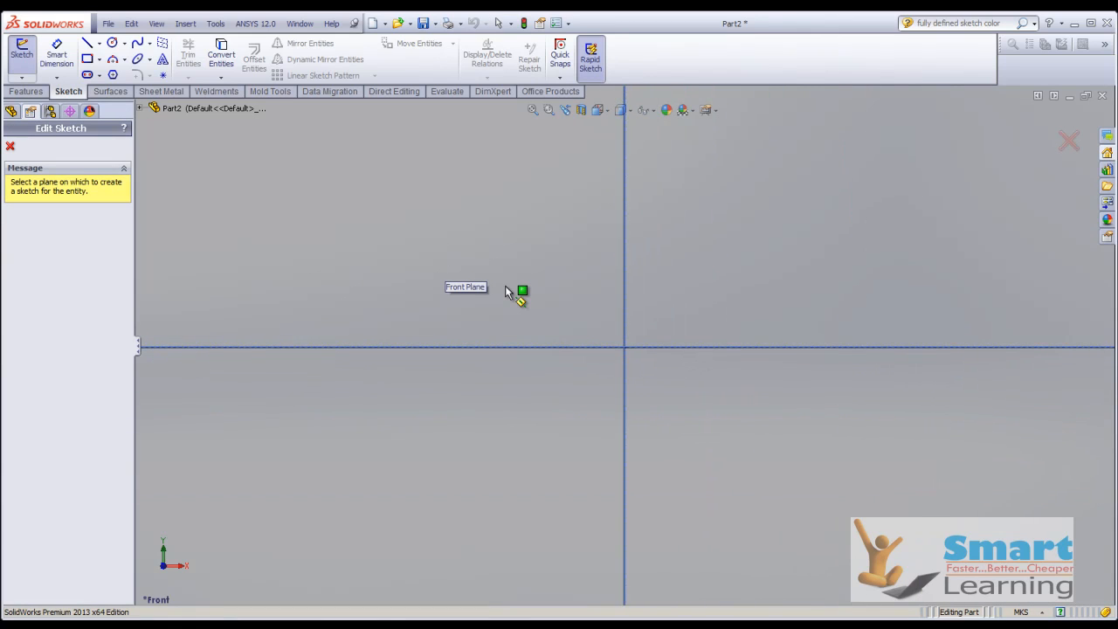
click(140, 107)
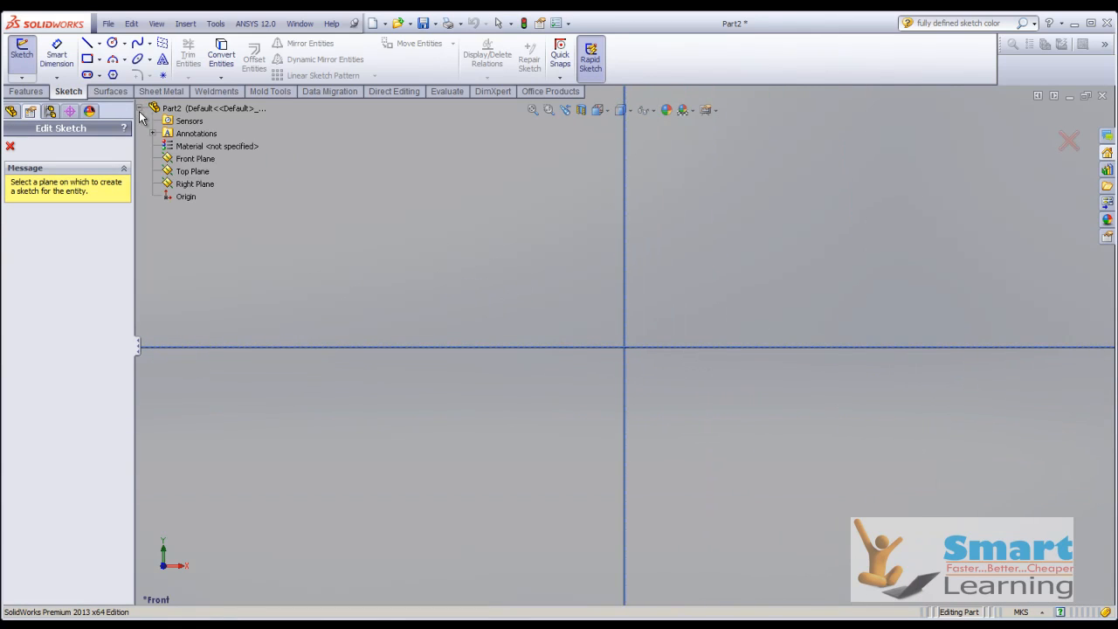
click(206, 160)
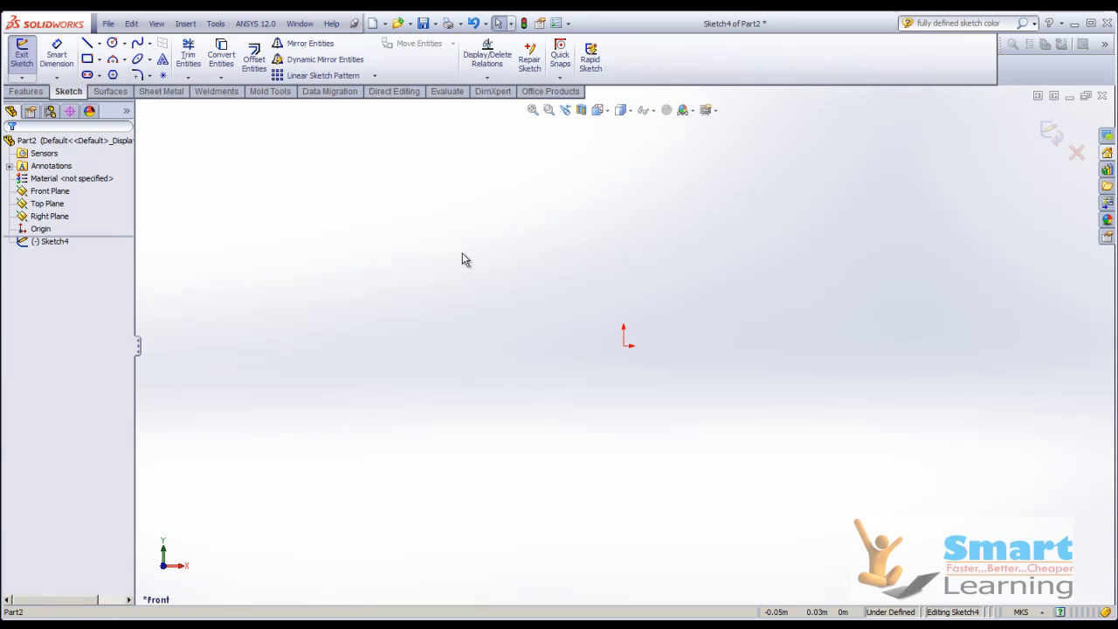
- Sketch a horizontal line about 0.088 m long from the origin toward positive X
click(89, 45)
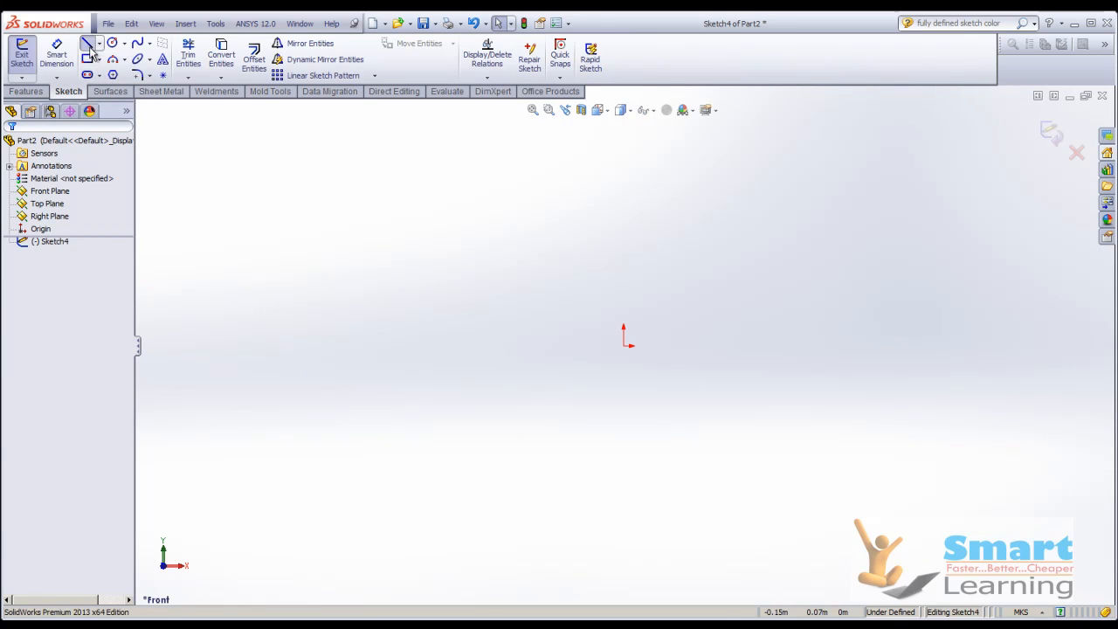
click(625, 346)
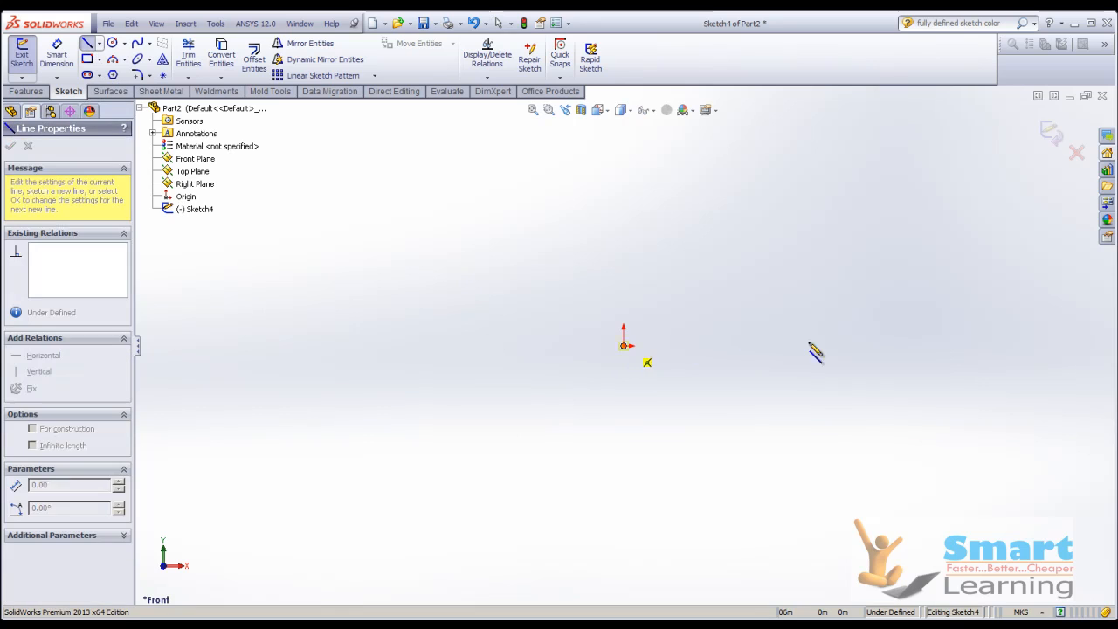
click(907, 346)
key(Escape)
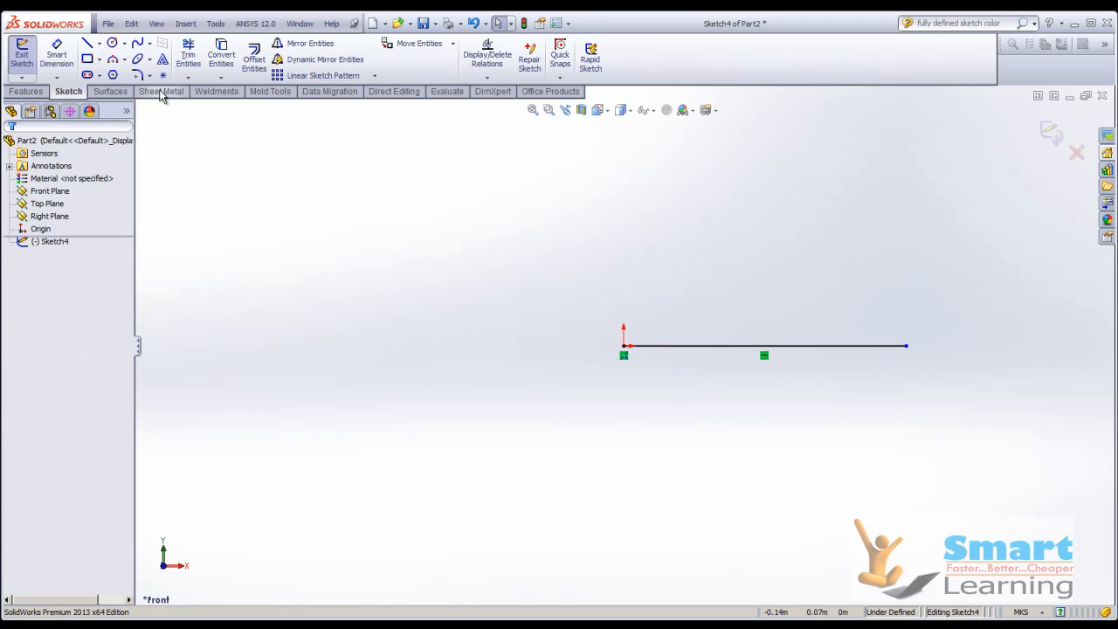
- Dimension the horizontal line's length and set it to 100 m
click(56, 54)
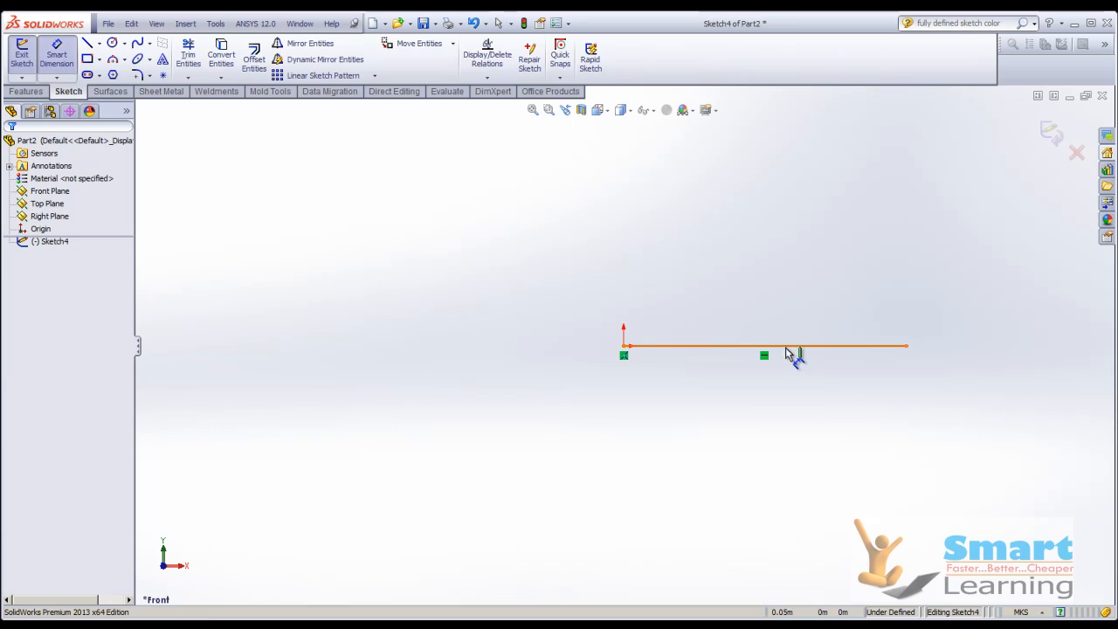
click(787, 347)
click(781, 392)
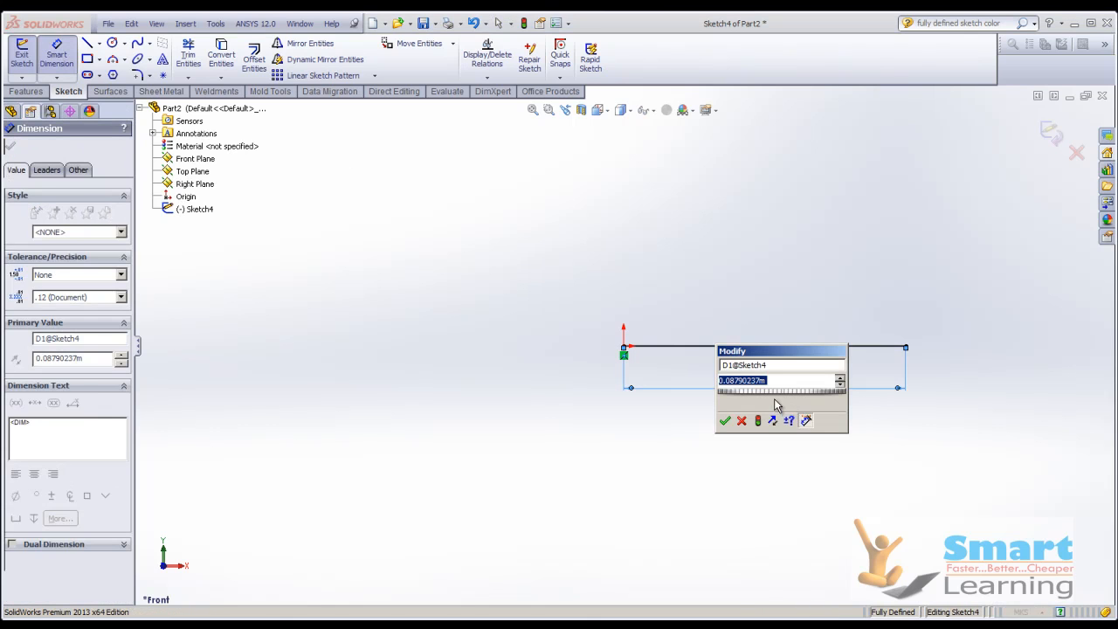
text(100)
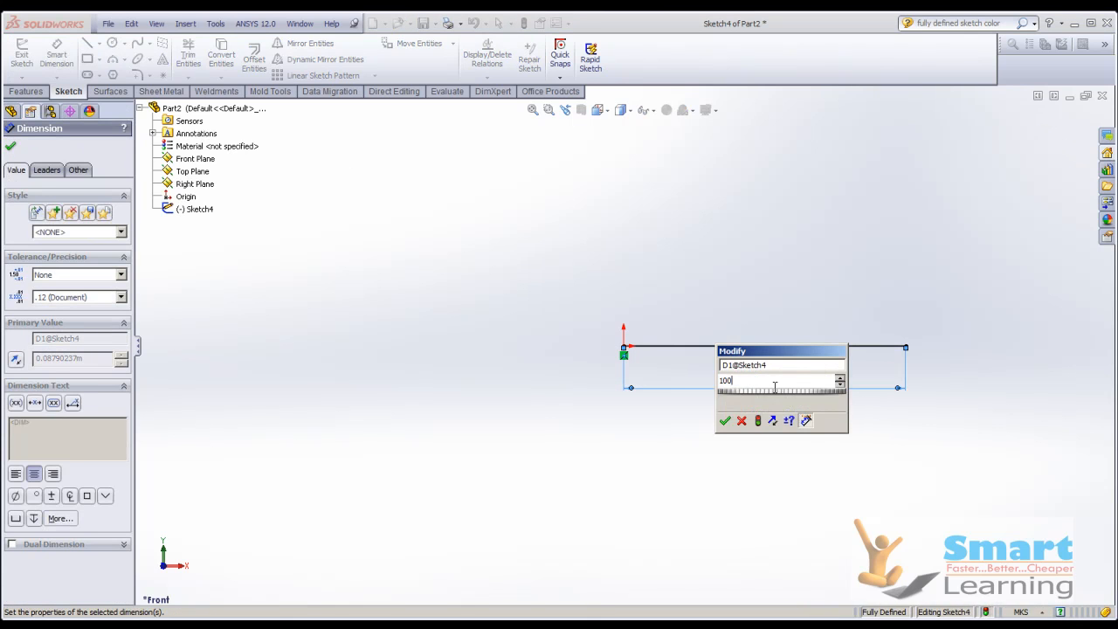
key(Return)
click(13, 148)
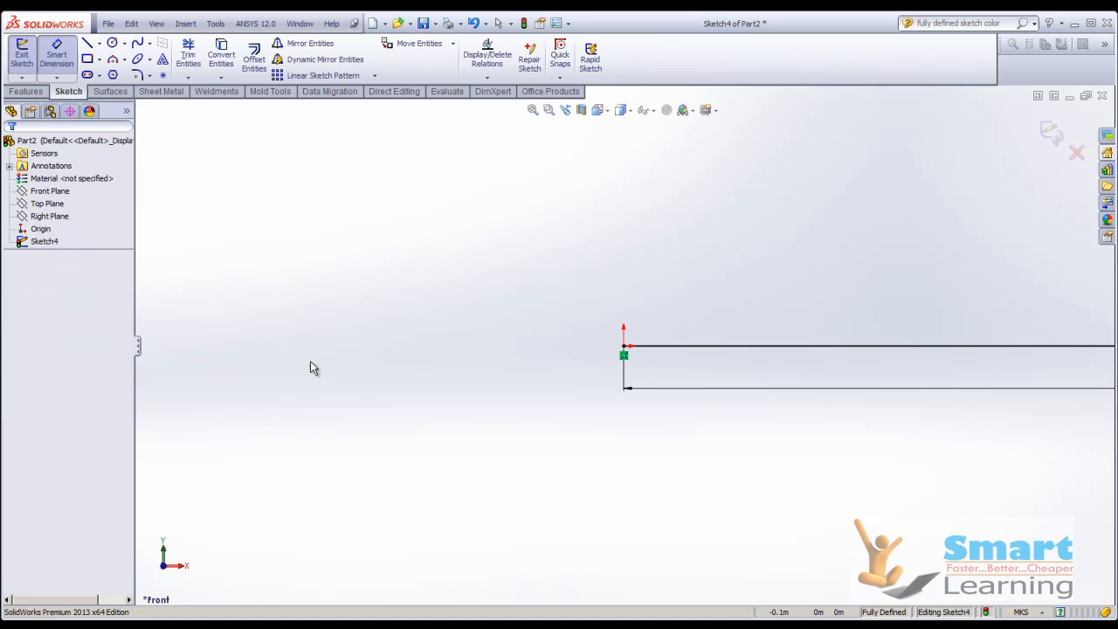
- Move the line's length dimension clear of the geometry so it sits just below the line
scroll(207, 365, up, 12)
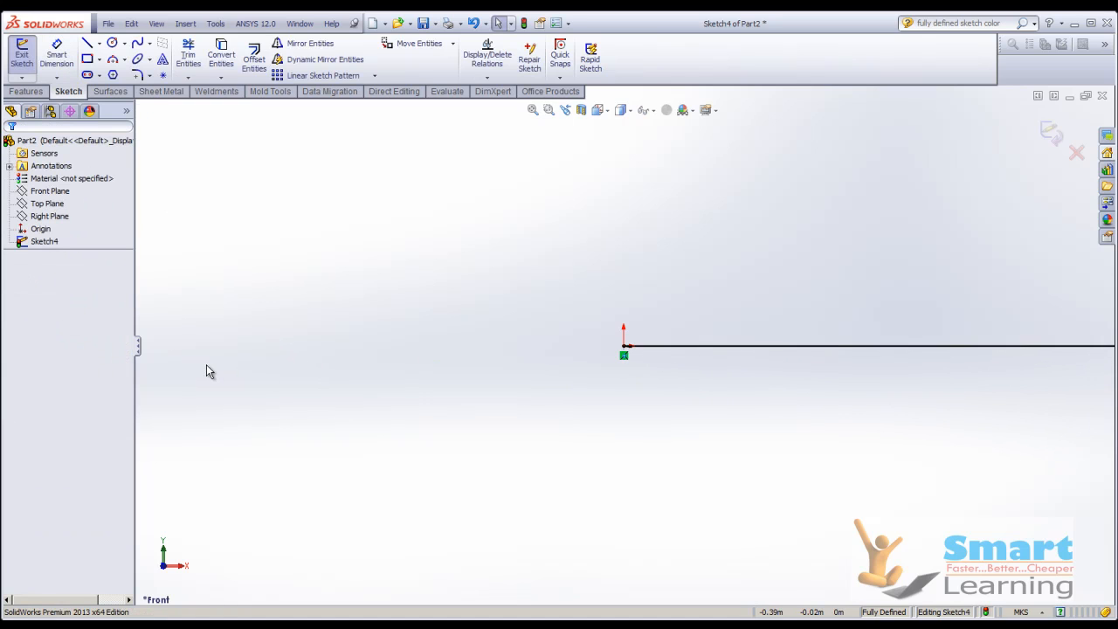
scroll(918, 346, down, 3)
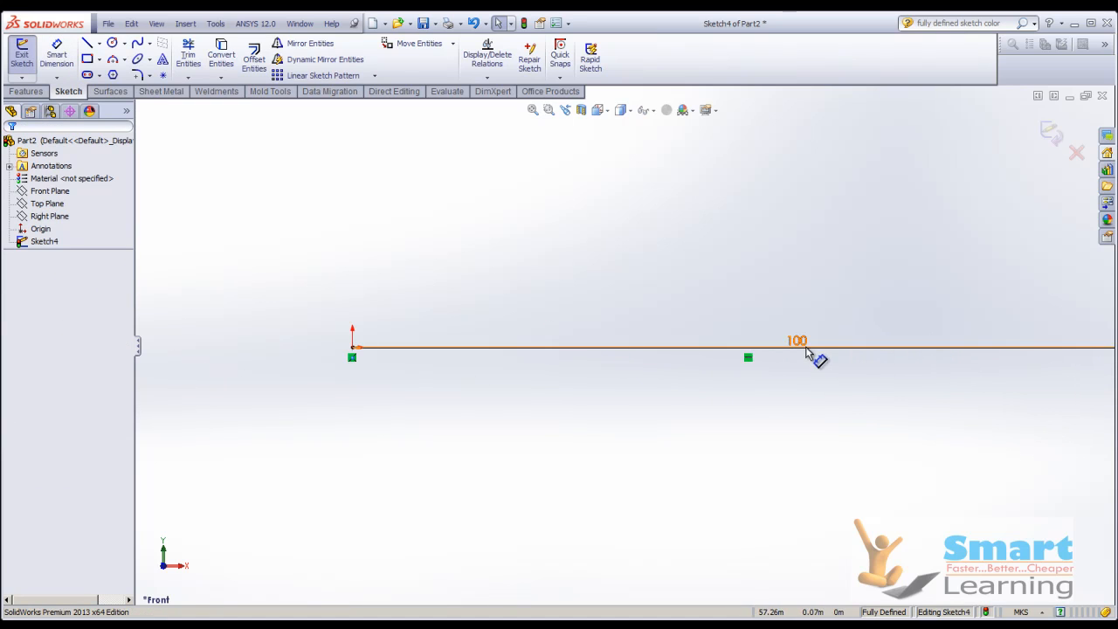
drag(804, 349, 808, 403)
click(323, 357)
scroll(323, 357, up, 4)
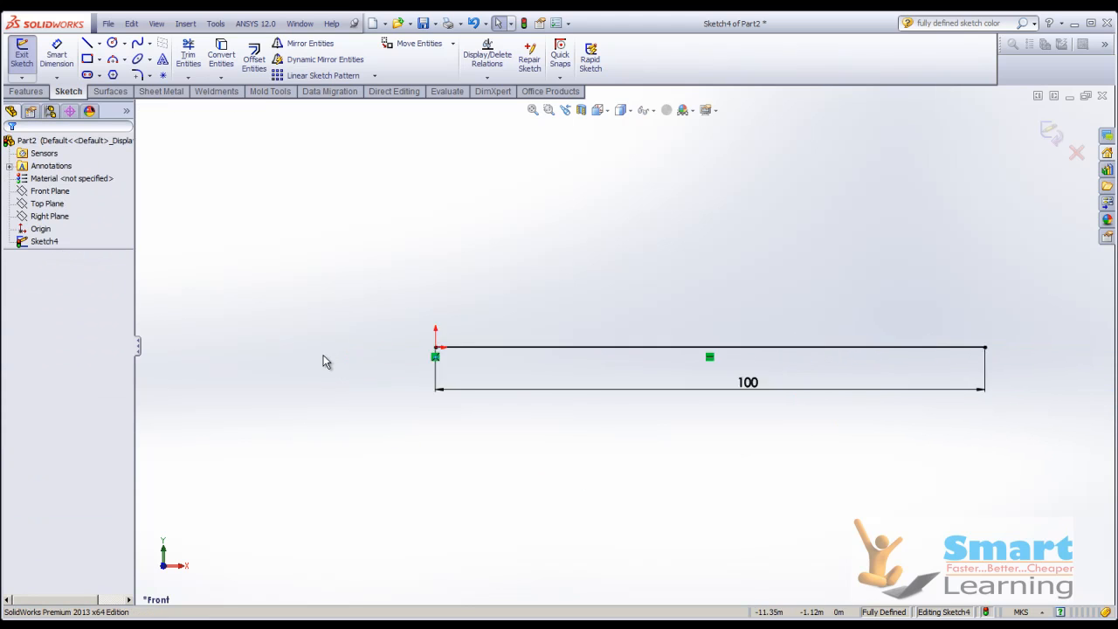
scroll(682, 374, down, 2)
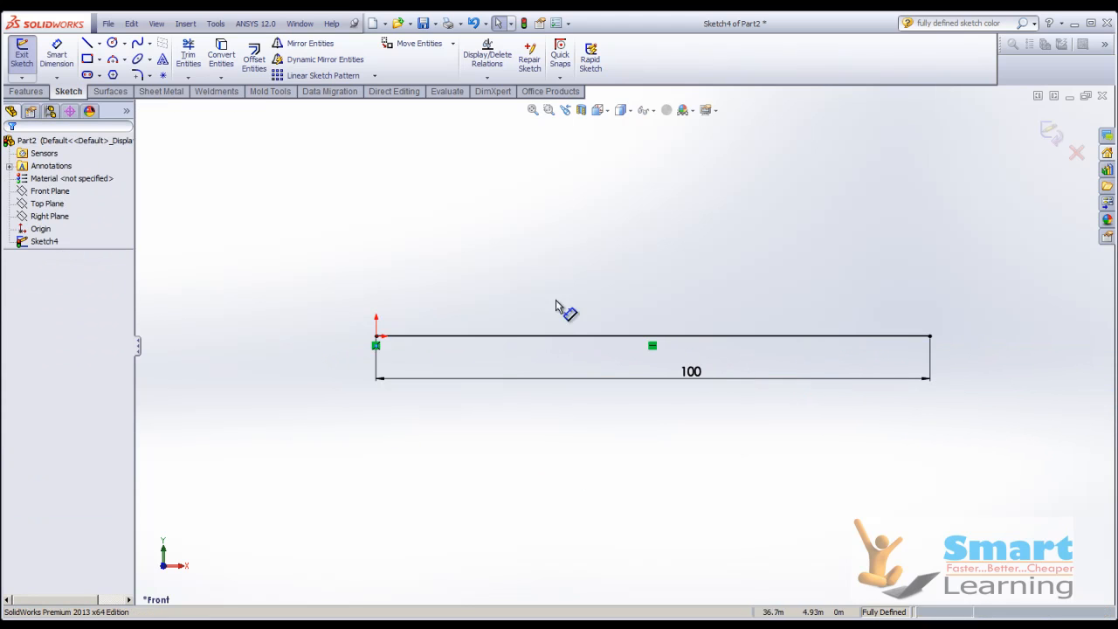
- Sketch a stepped chain of four lines from the base line's right end: about 16.4 m up, 27.4 m left, then up and left again
click(87, 46)
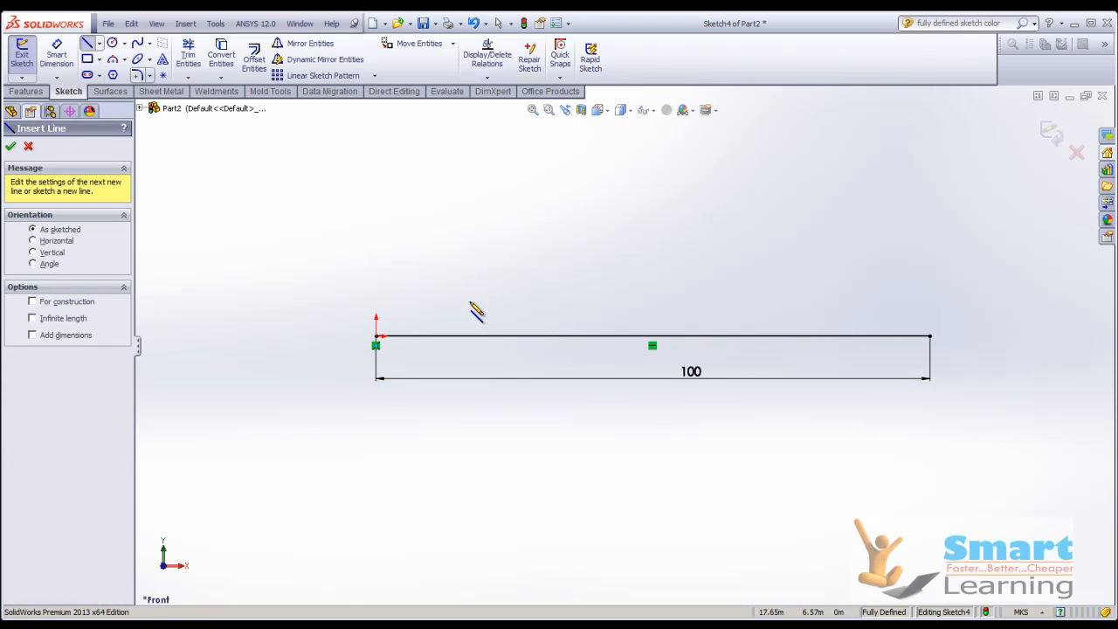
click(930, 335)
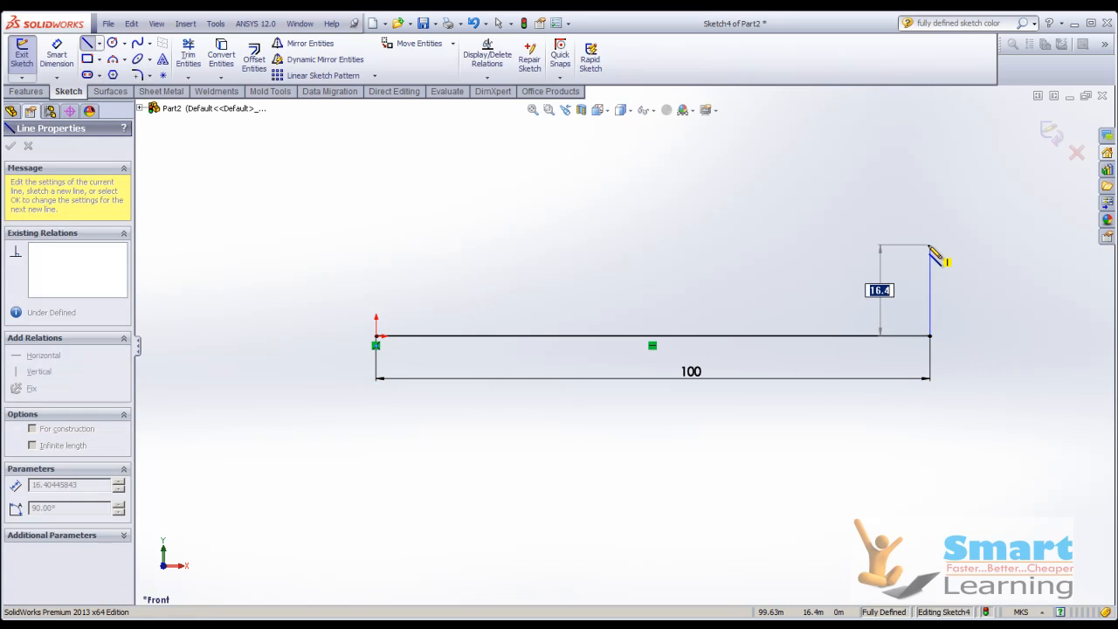
click(930, 244)
double_click(779, 245)
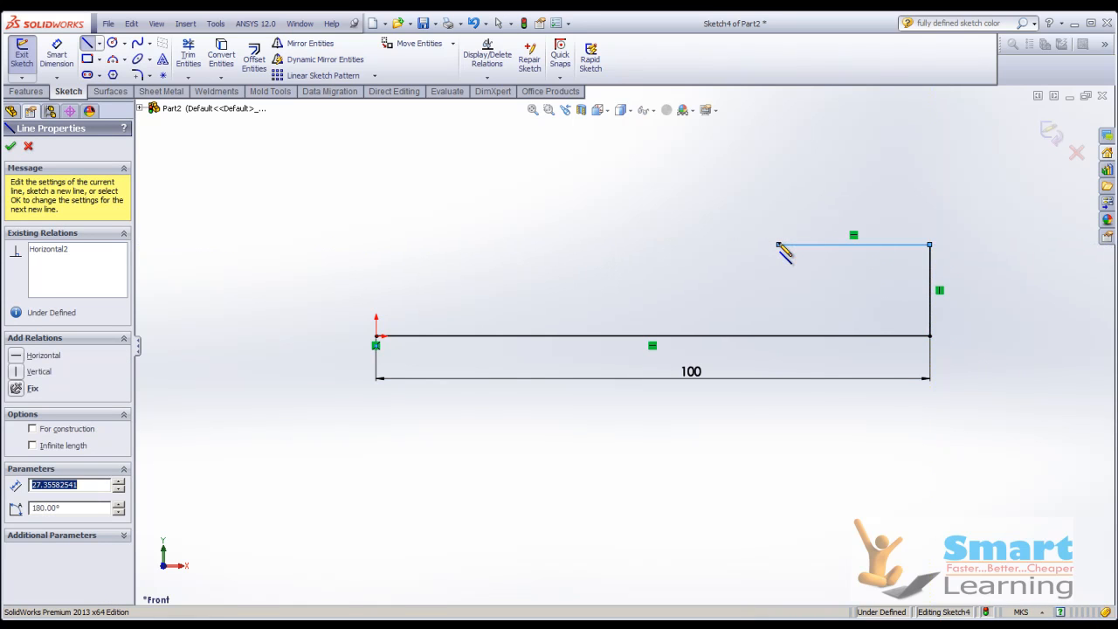
click(777, 244)
click(779, 153)
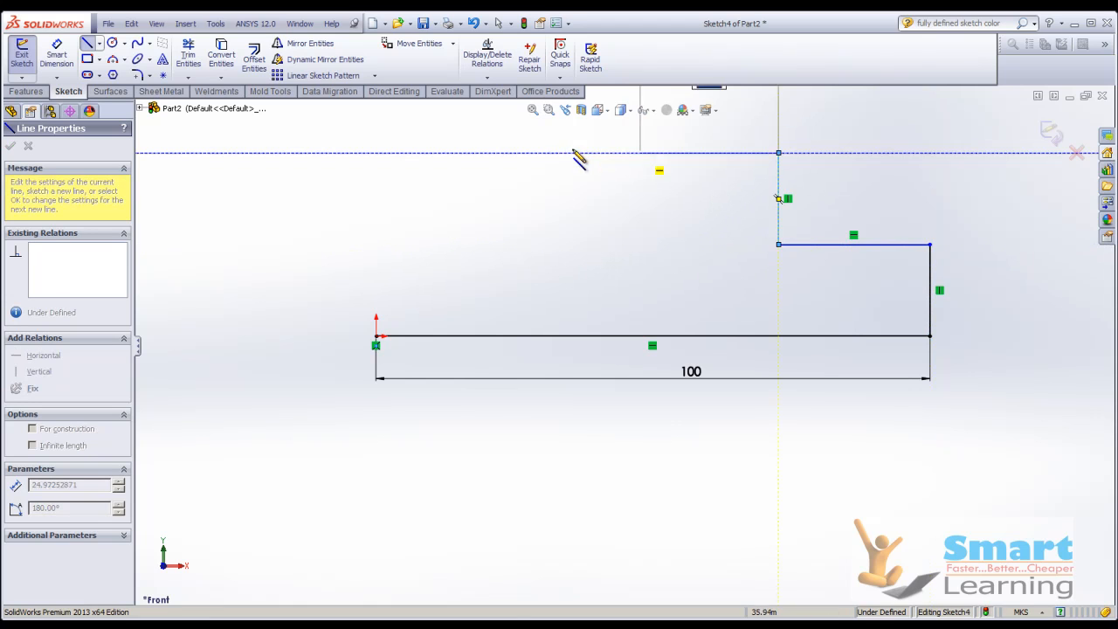
click(543, 154)
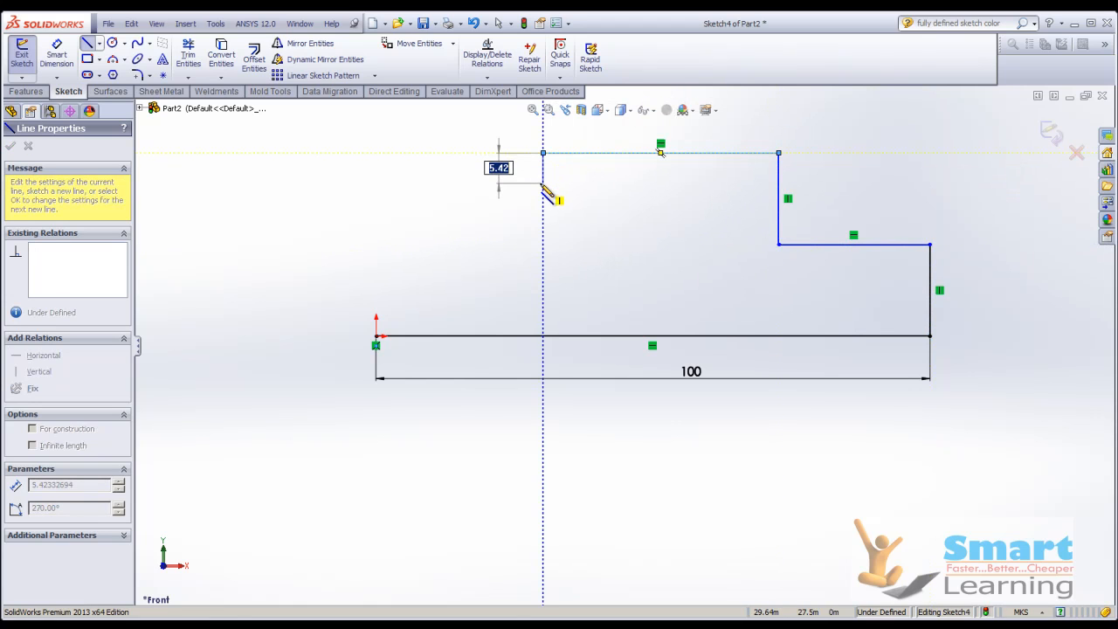
key(Escape)
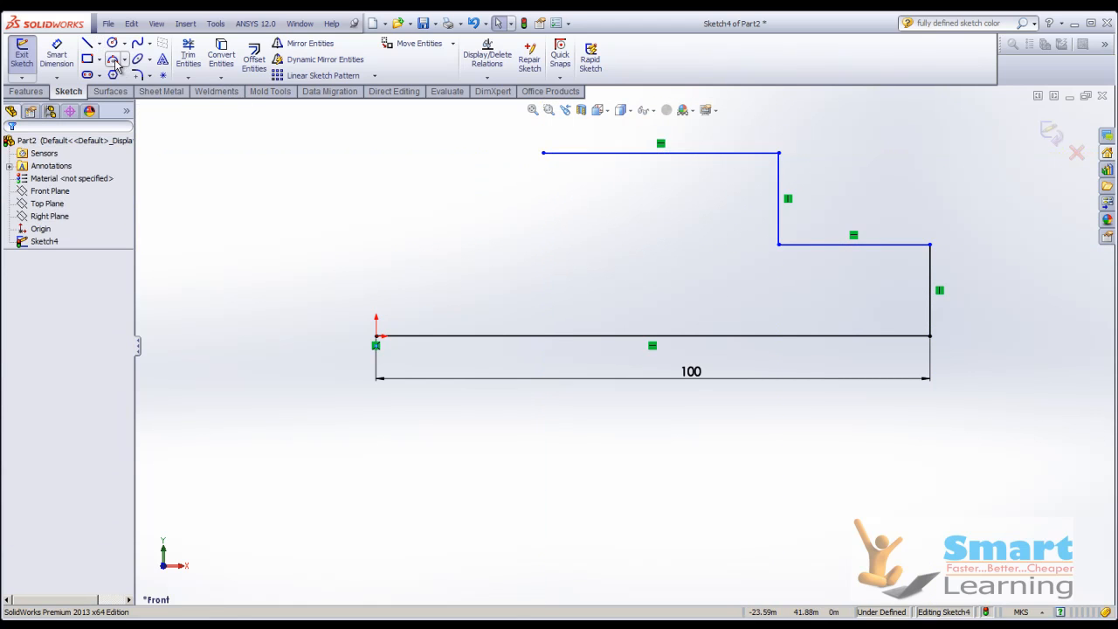
- Sketch a three-point arc of about 32.7 m radius joining the upper line's free left end to the origin, bulging outward
click(124, 59)
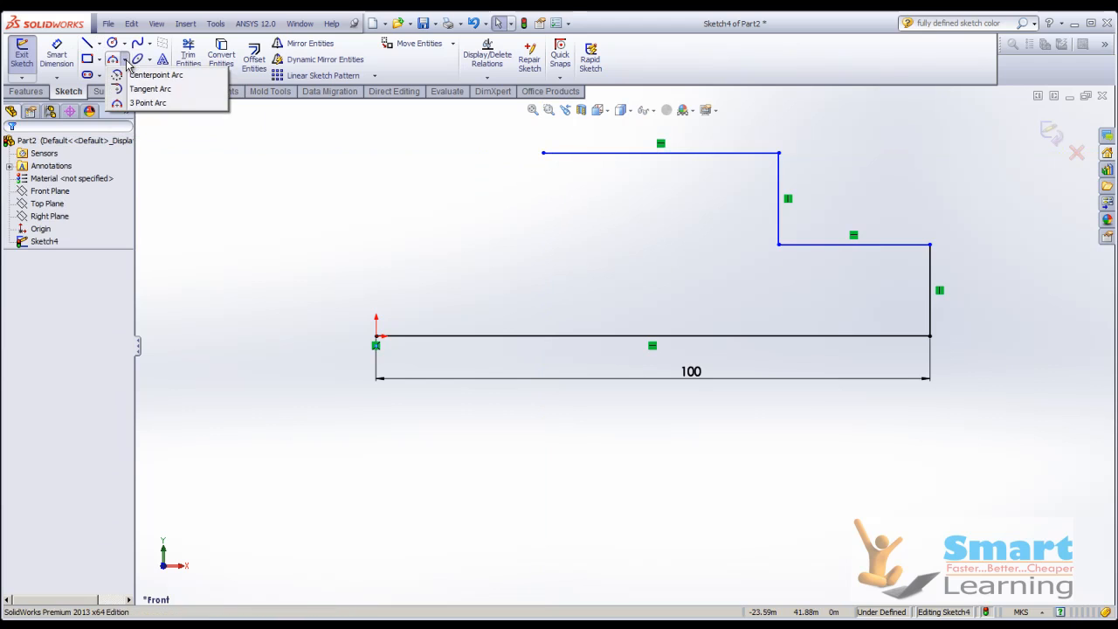
click(147, 103)
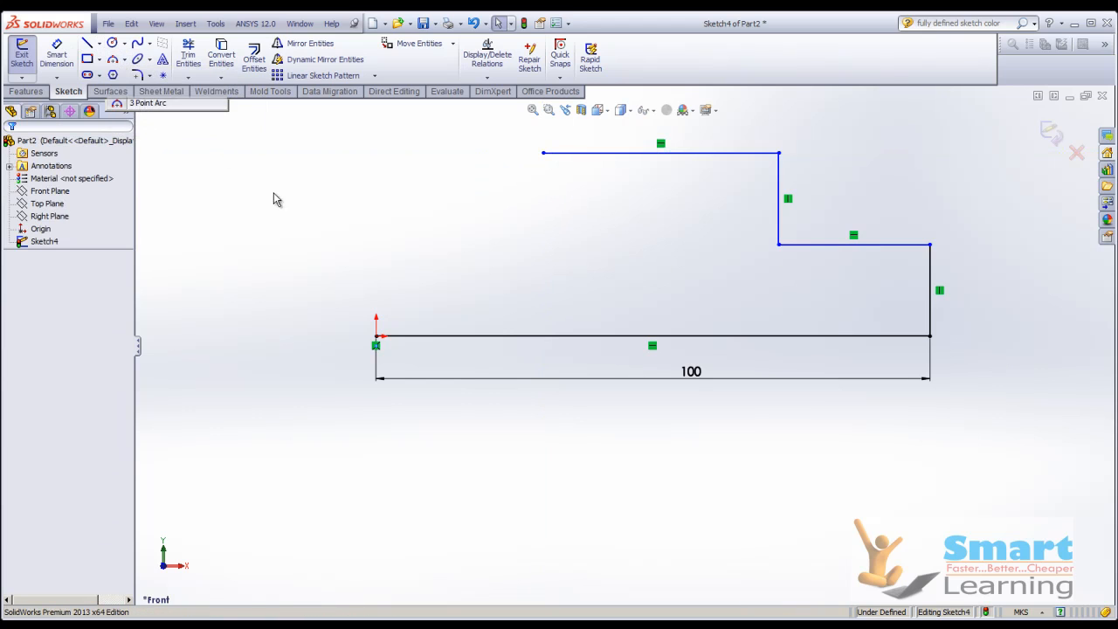
click(544, 154)
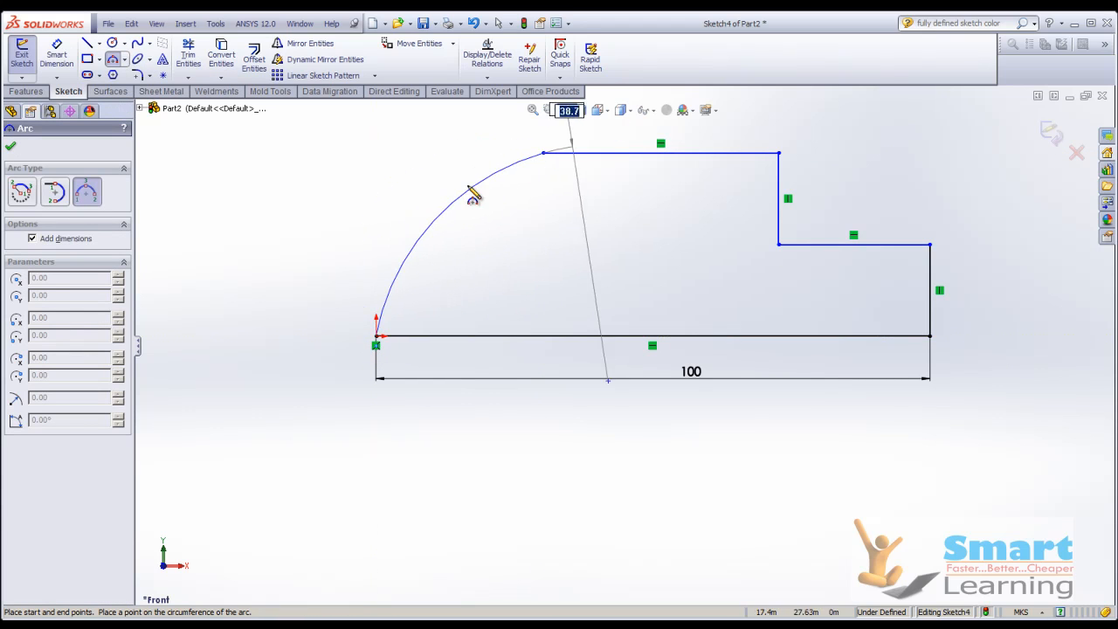
click(434, 216)
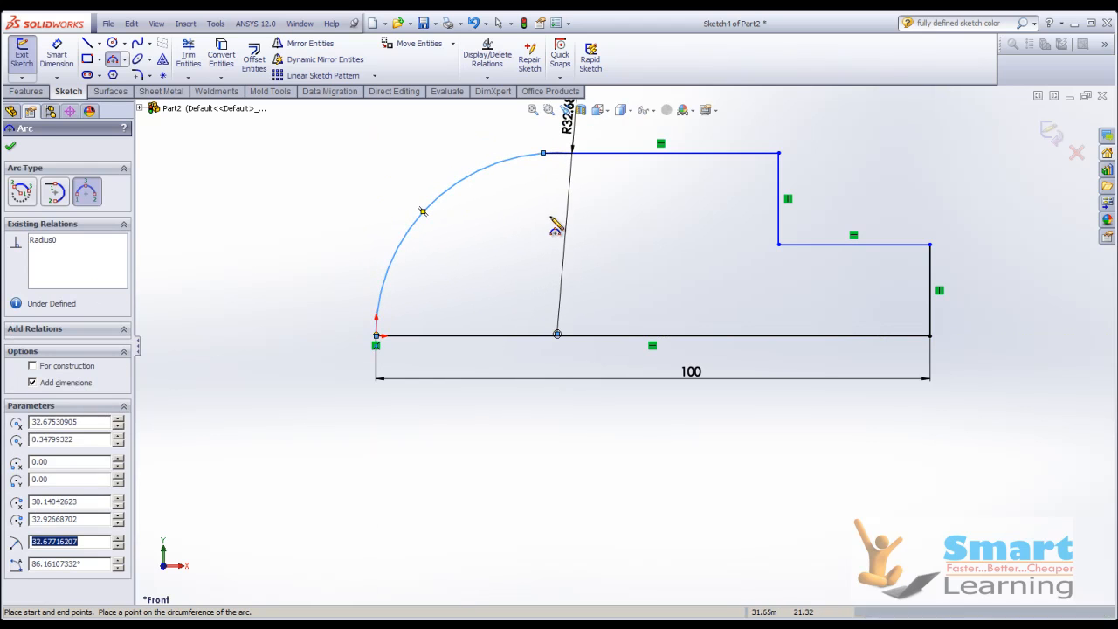
key(Escape)
- Add a tangent relation between the arc and the upper horizontal line
click(562, 154)
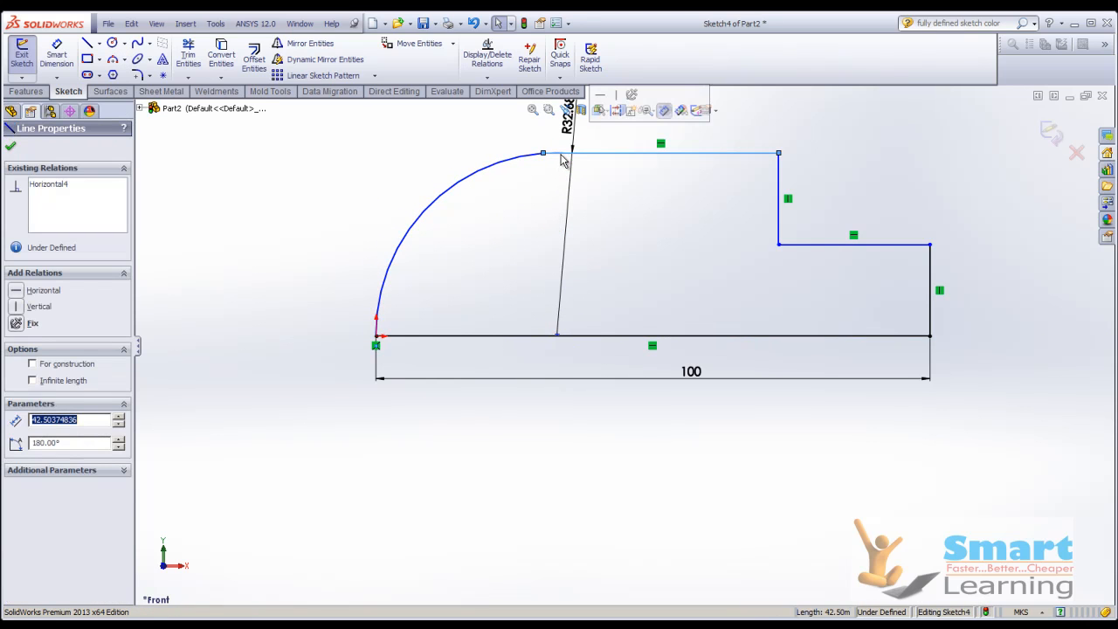
ctrl+click(529, 159)
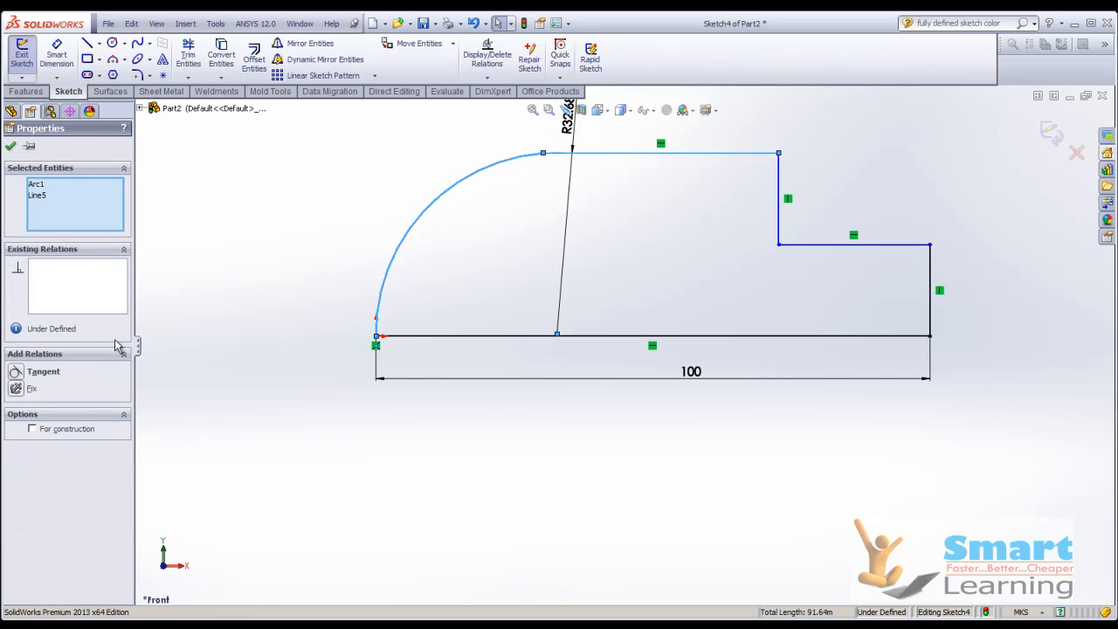
click(19, 373)
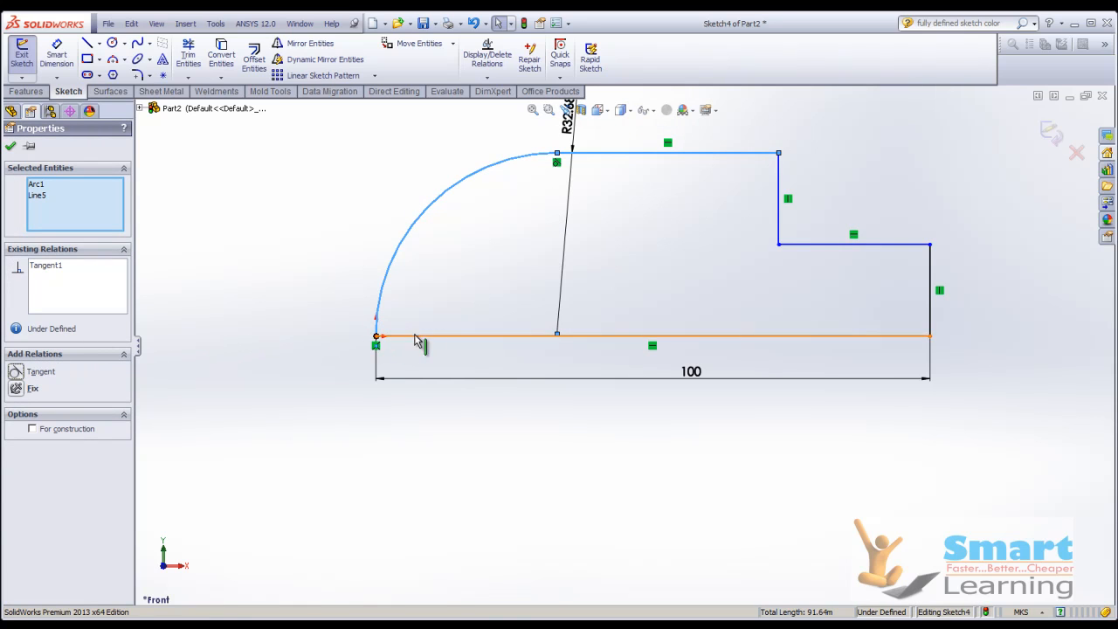
click(493, 297)
scroll(315, 324, up, 1)
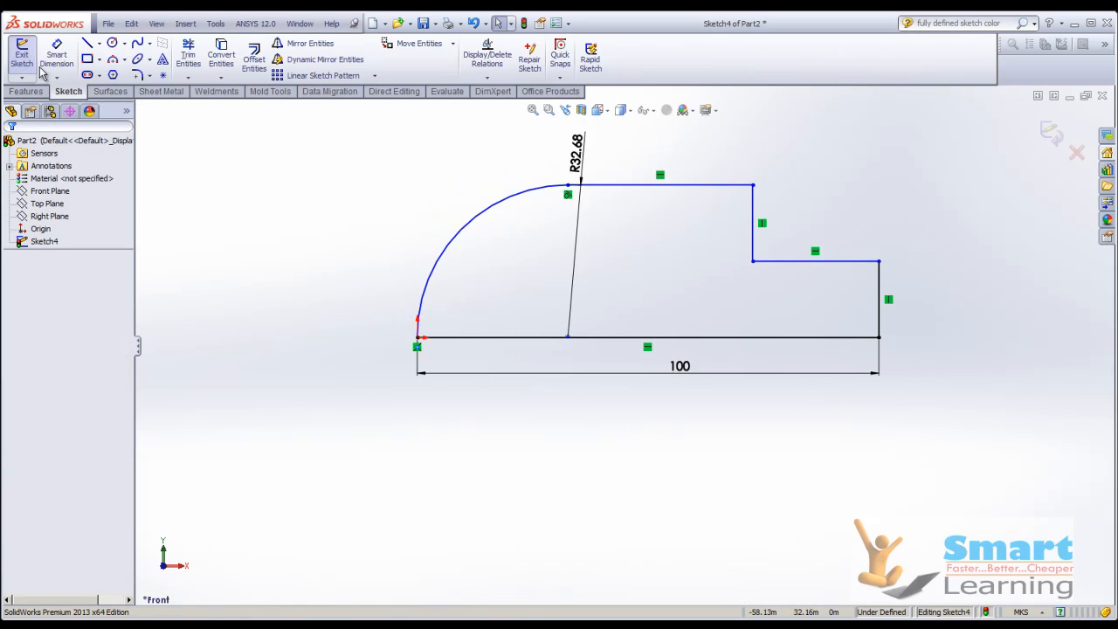
- Sketch a circle about 13.5 m in diameter inside the rounded end, centered about 24 m right of and 15 m above the origin
click(113, 44)
click(527, 269)
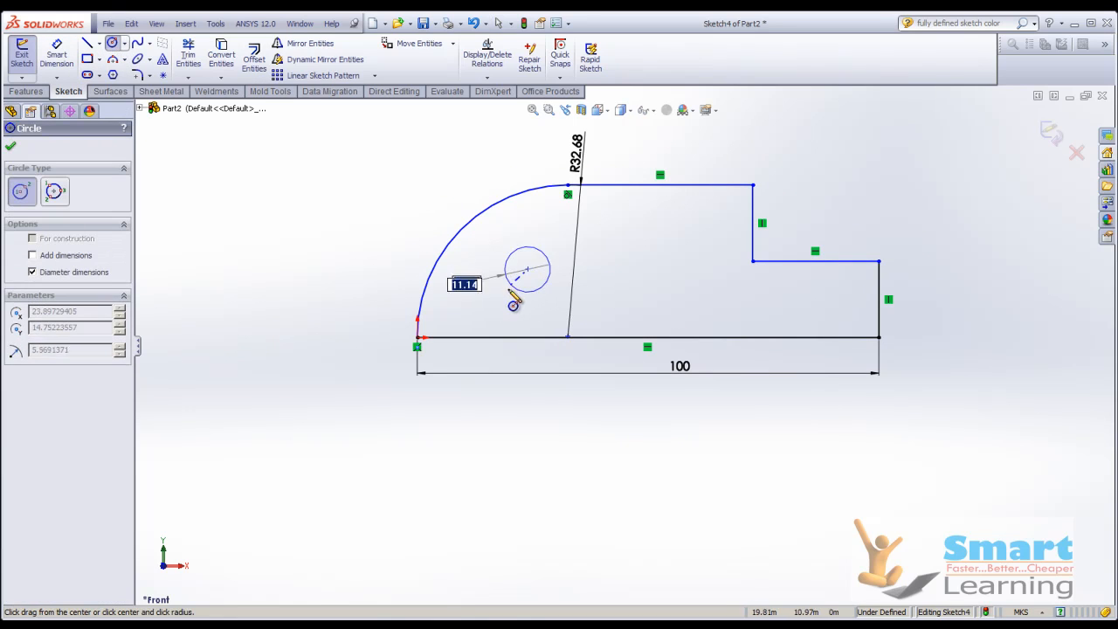
click(512, 300)
key(Escape)
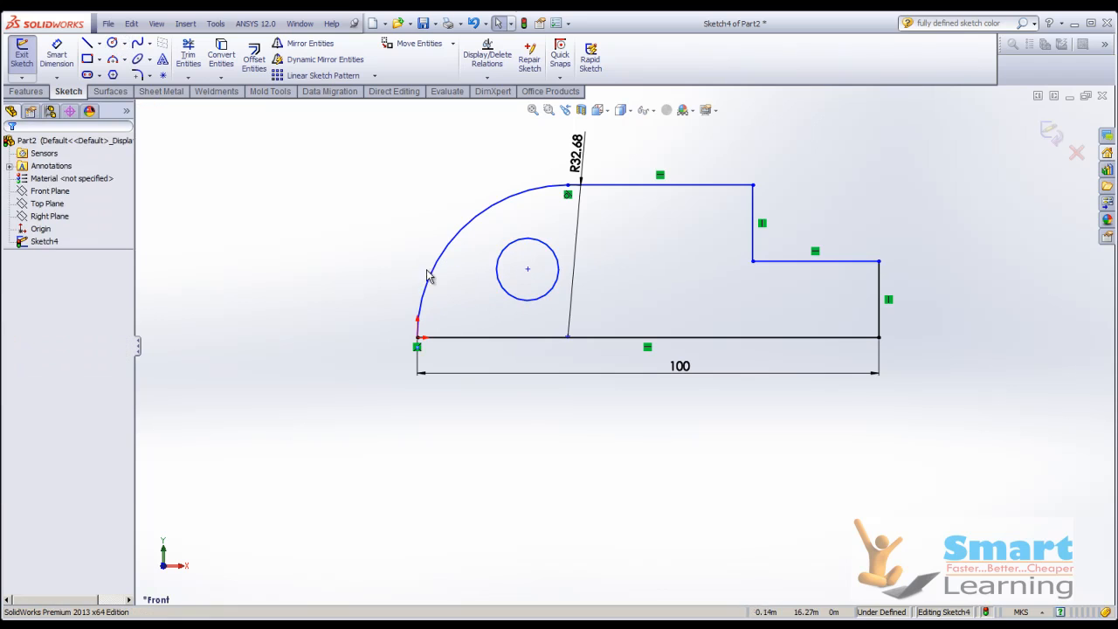
- Dimension the right-end vertical line and the lower step's horizontal line, accepting their drawn lengths
click(56, 54)
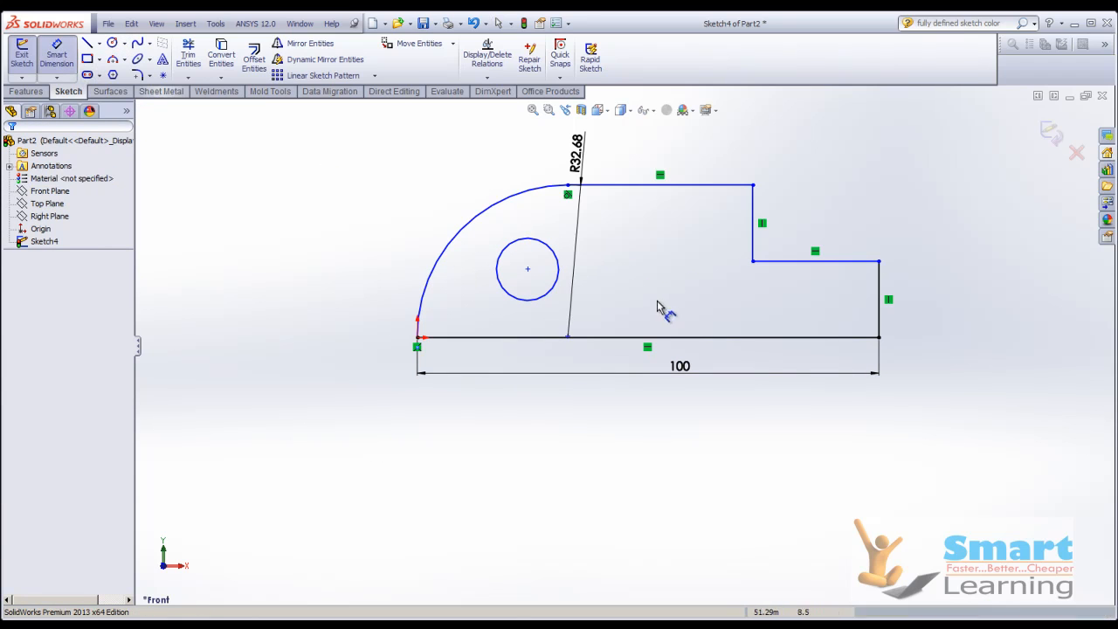
click(881, 297)
click(924, 297)
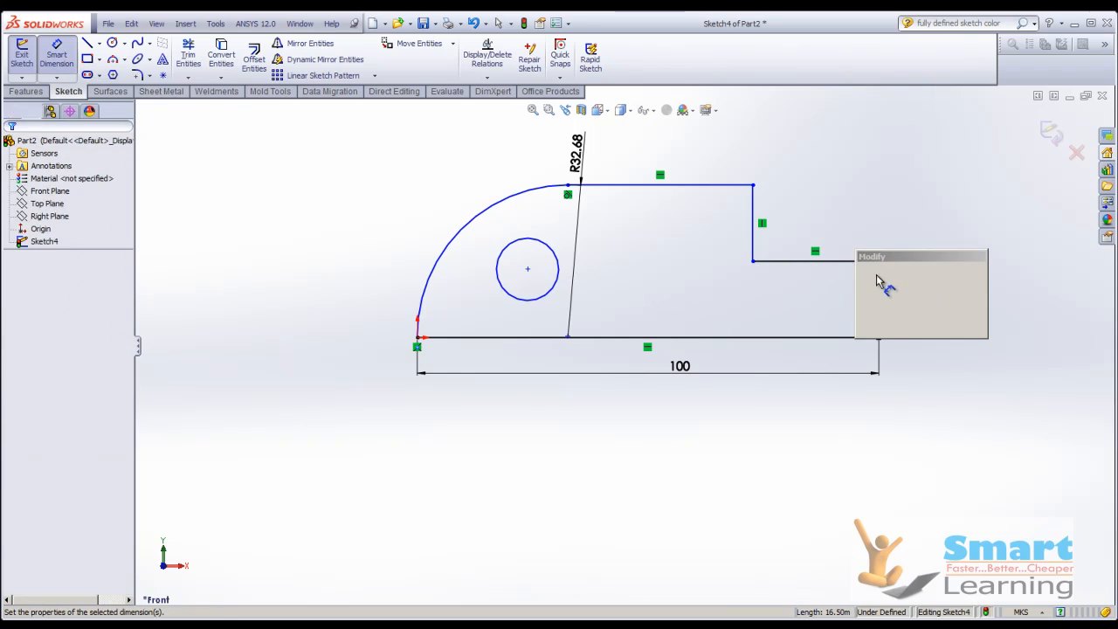
click(865, 327)
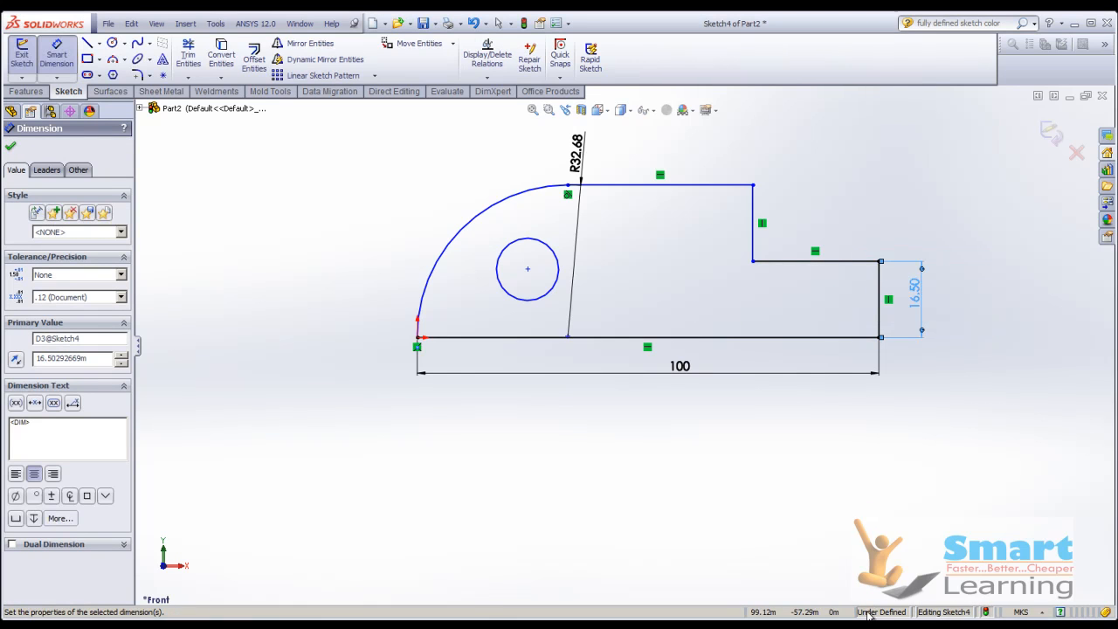
click(813, 262)
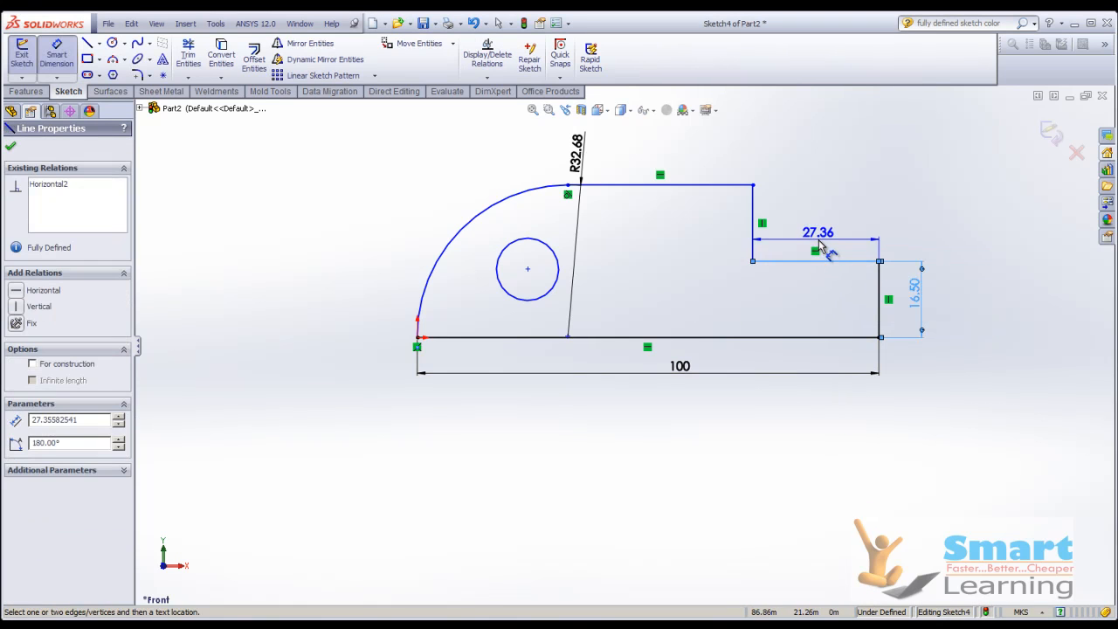
click(804, 249)
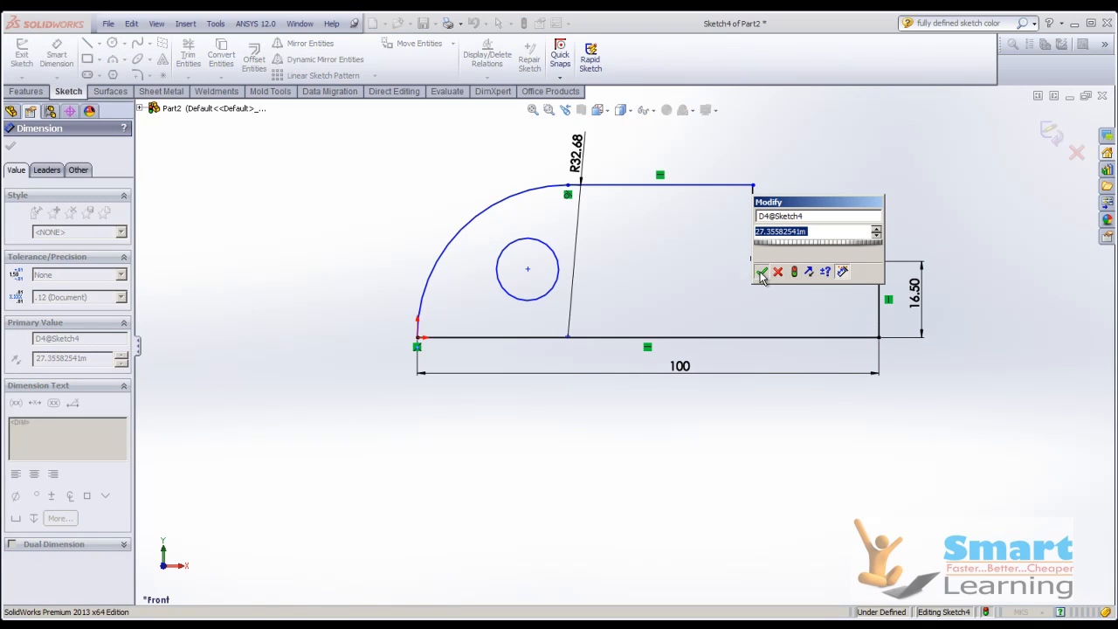
click(761, 273)
- Dimension the circle's diameter and the horizontal distance from its center to the right-end vertical line, accepting the drawn values
click(538, 246)
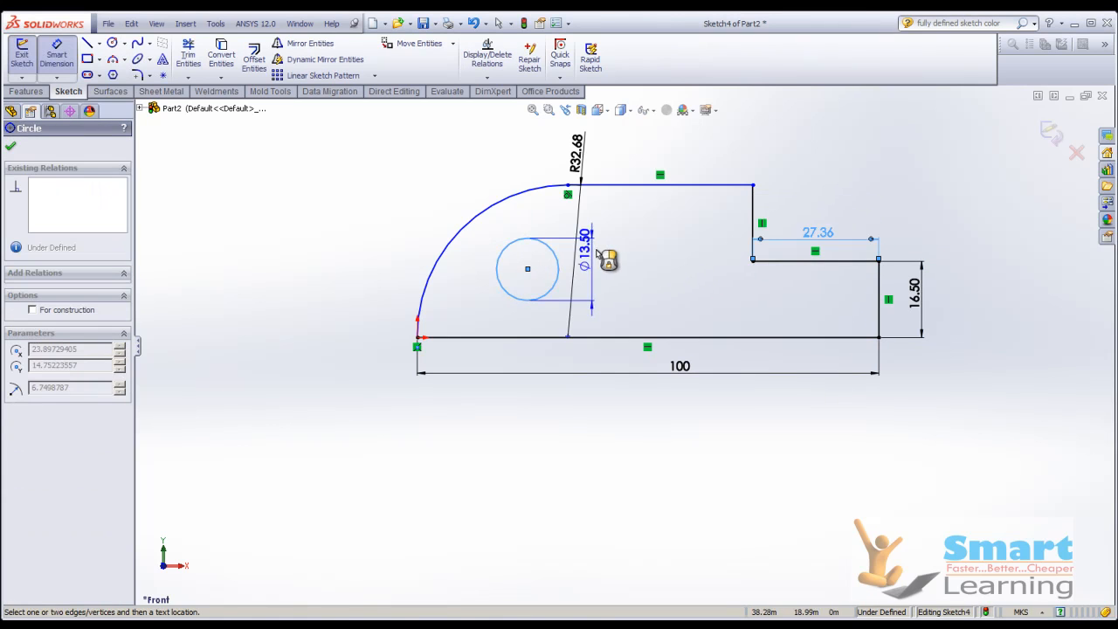
click(625, 284)
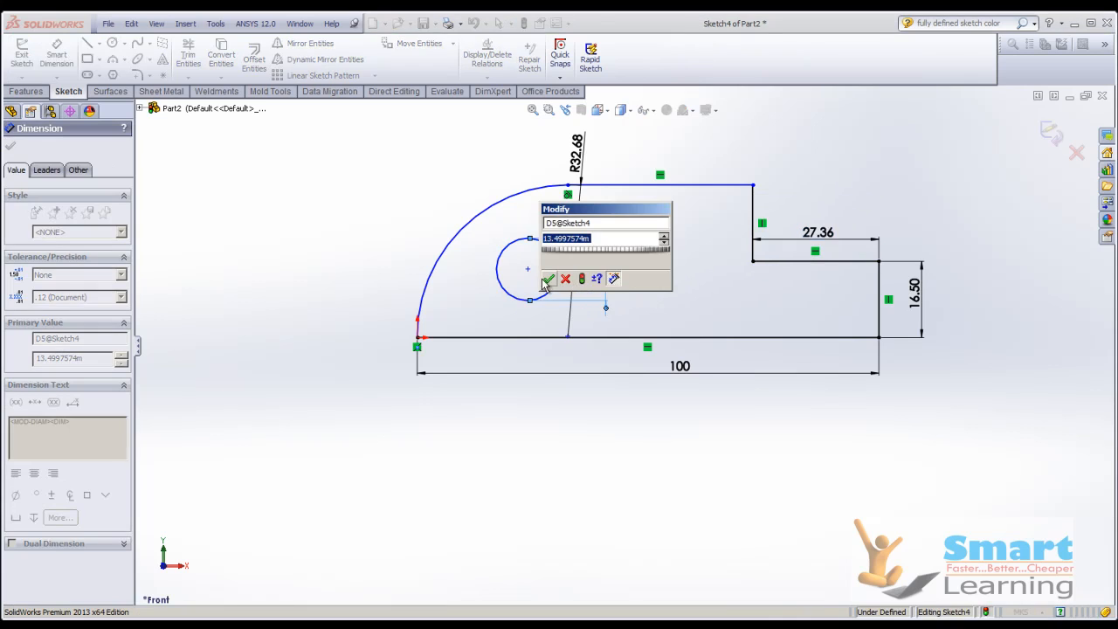
click(551, 279)
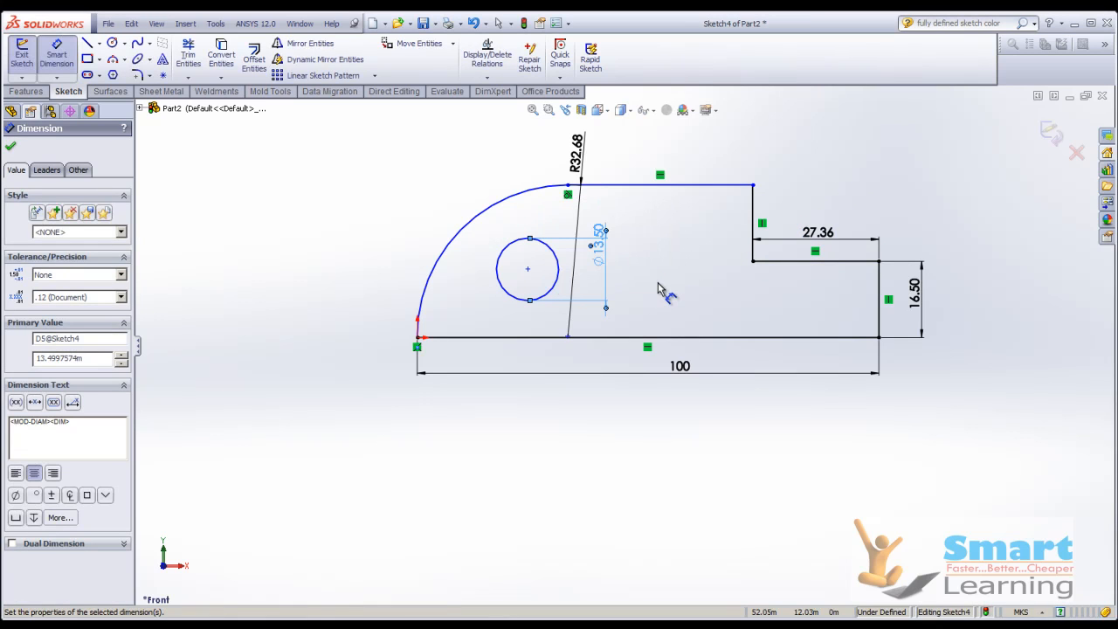
click(528, 270)
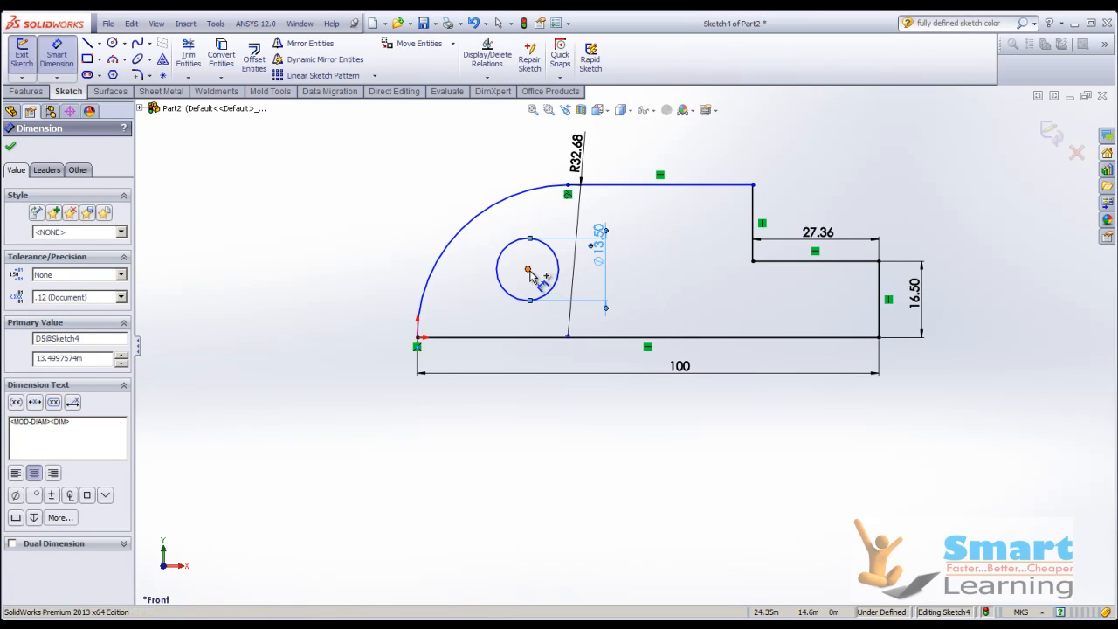
click(879, 299)
click(662, 319)
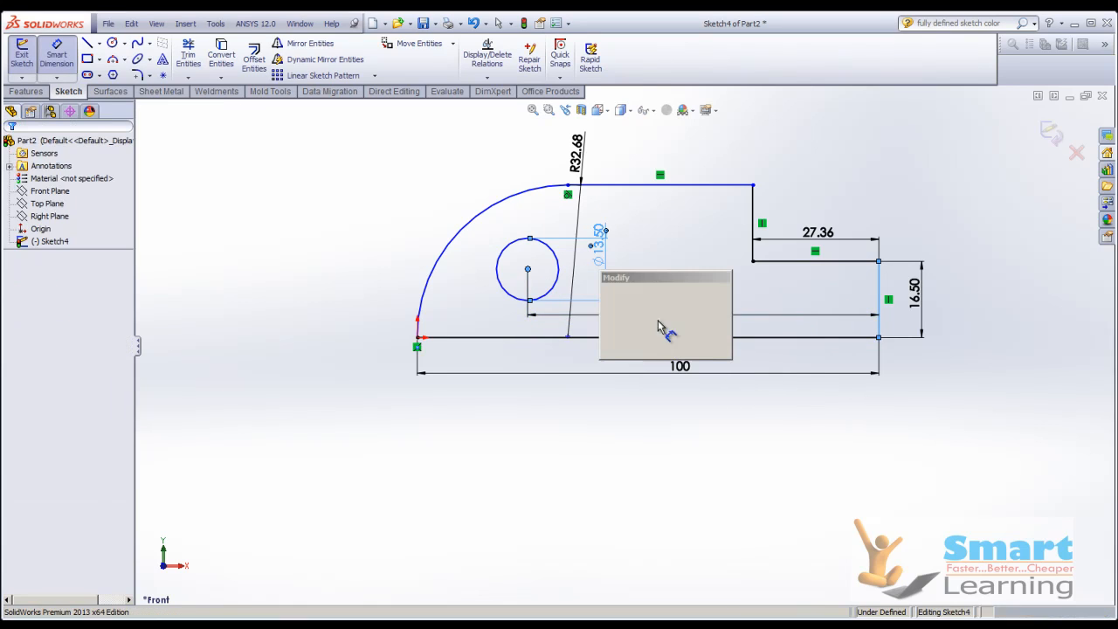
click(607, 343)
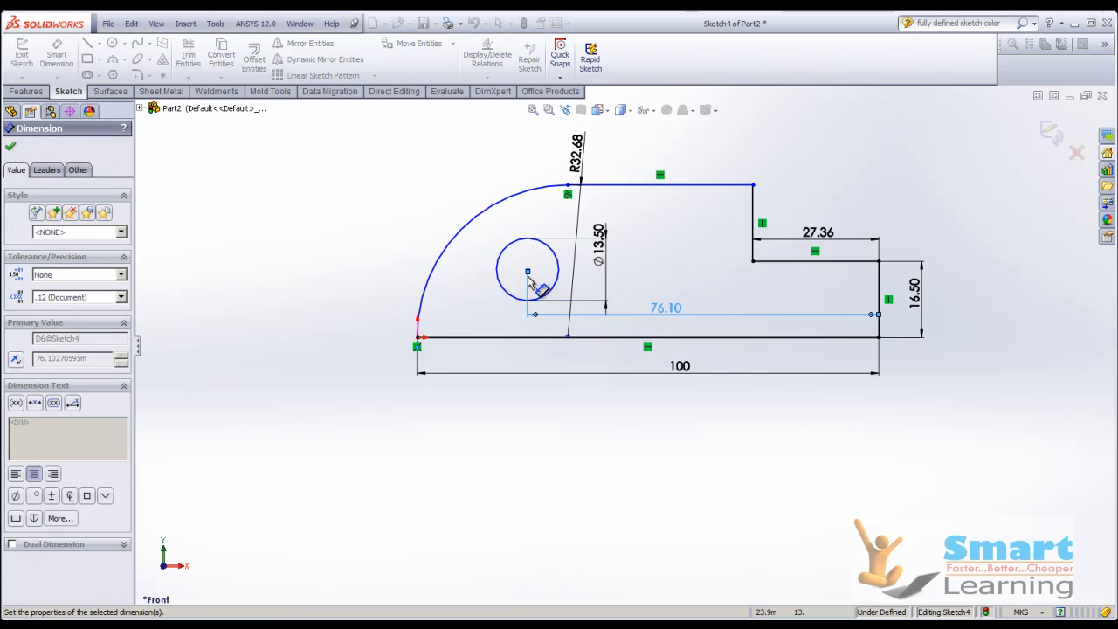
click(528, 272)
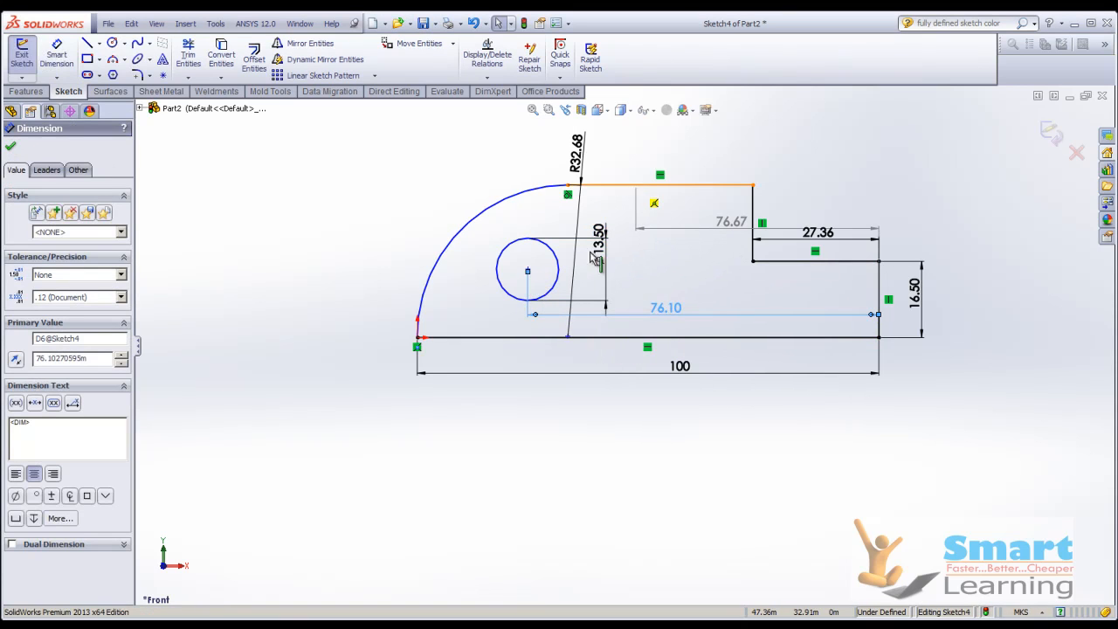
click(528, 270)
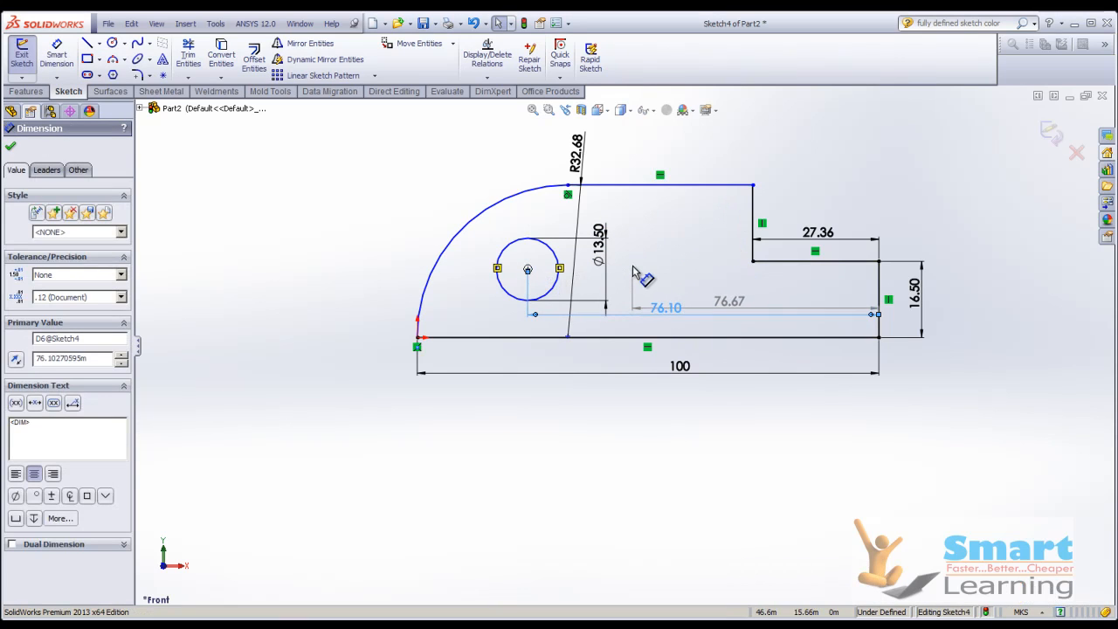
key(Escape)
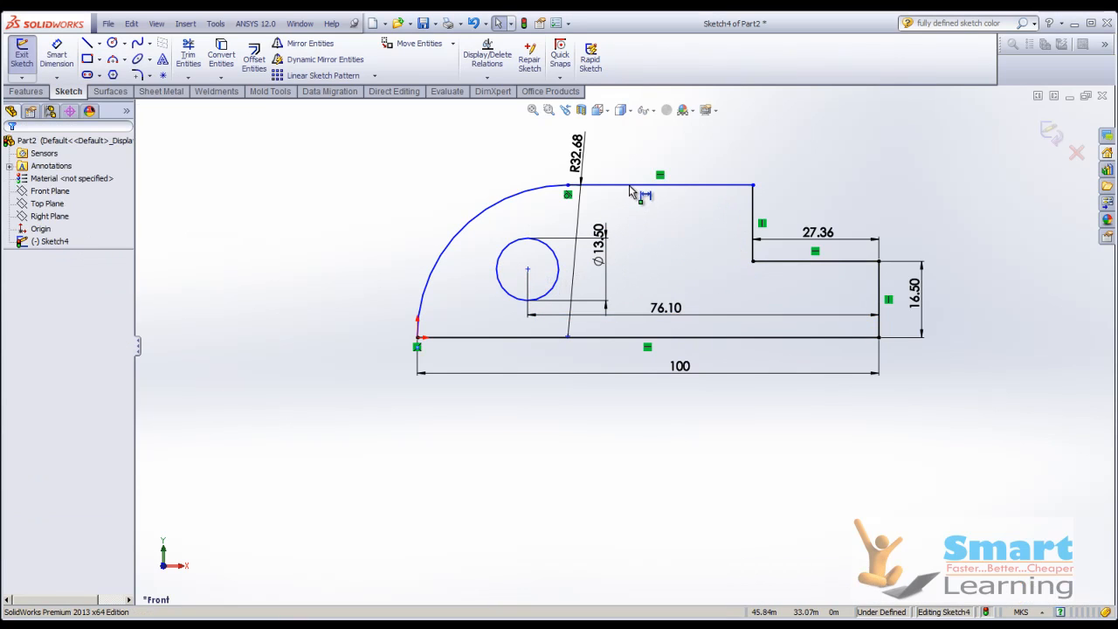
click(642, 185)
click(528, 270)
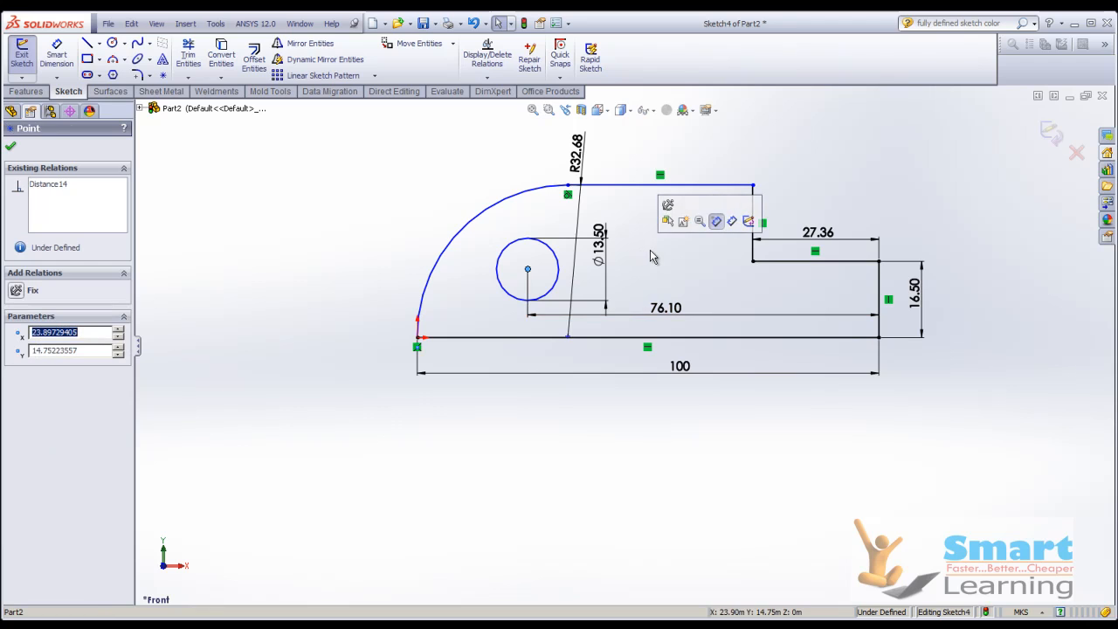
key(Escape)
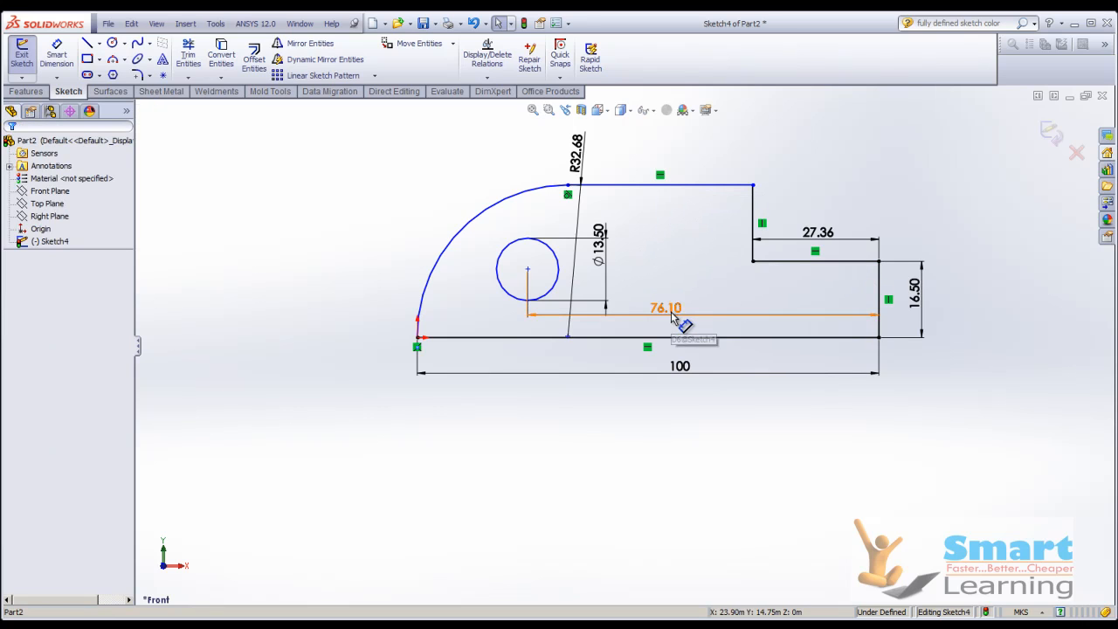
- Dimension the vertical distance from the upper horizontal line to the circle's center, accepting the drawn value
click(57, 54)
click(629, 187)
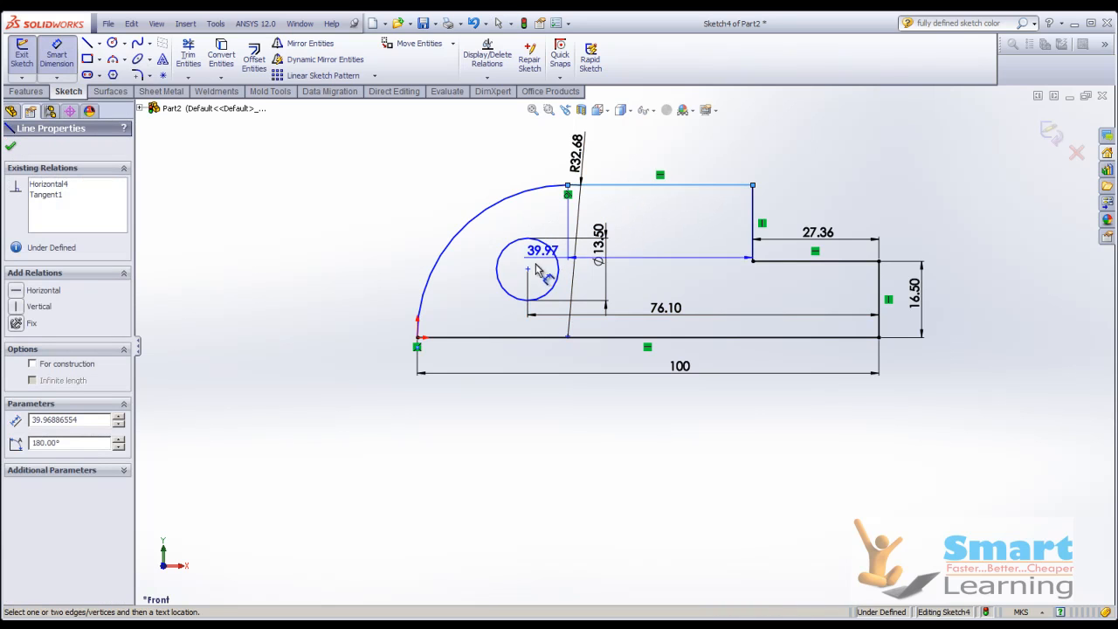
click(528, 269)
click(657, 255)
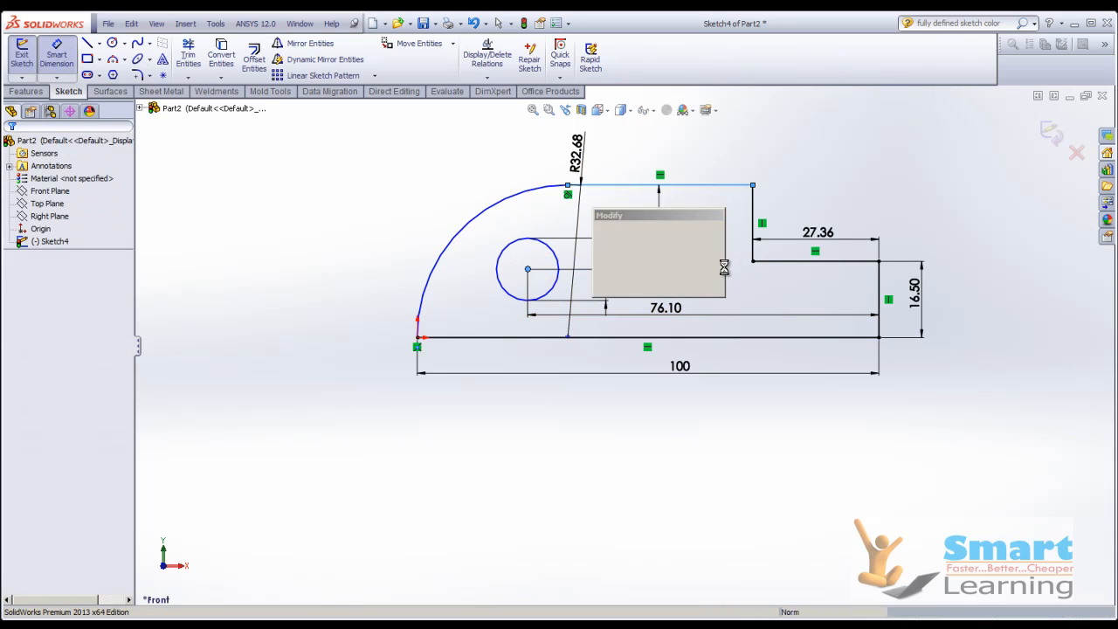
click(603, 286)
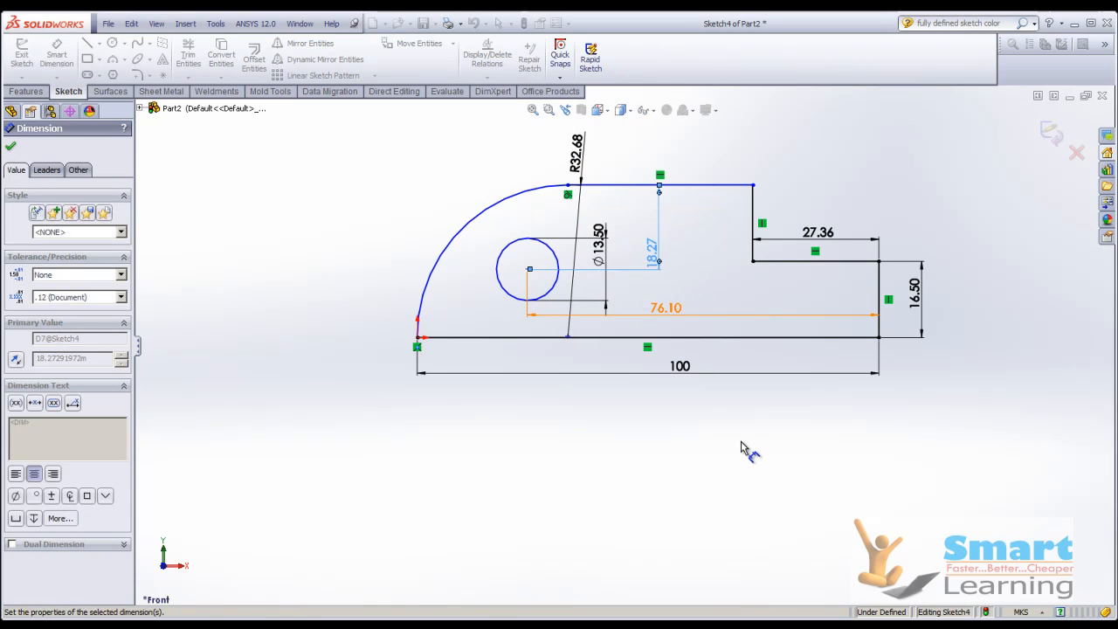
key(Escape)
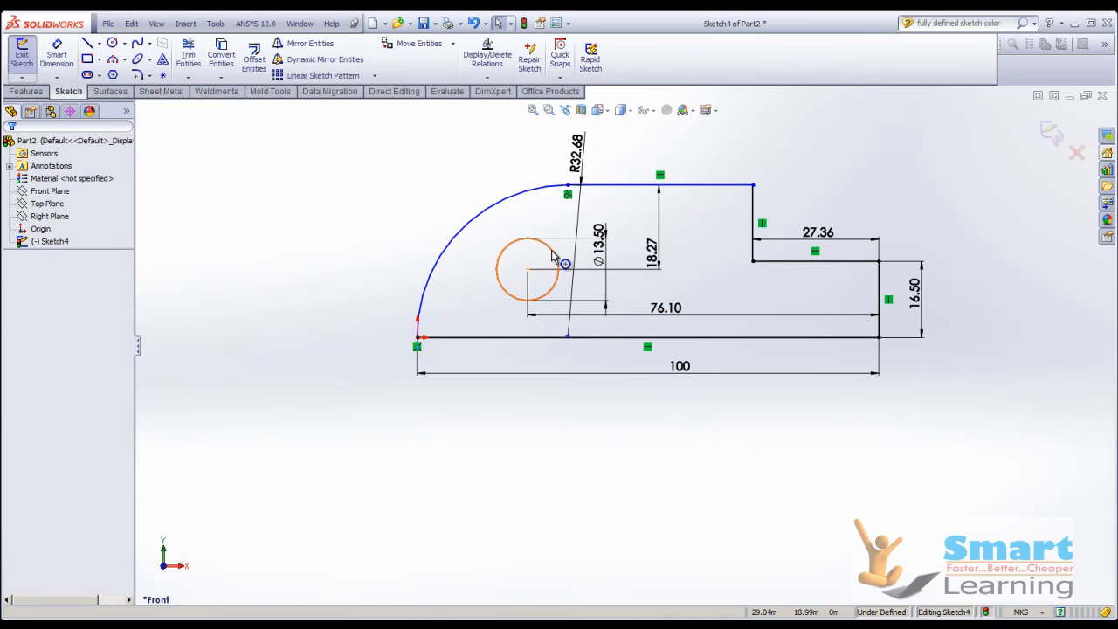
- Move the arc's radius dimension outside the rounded end and dimension the upper horizontal line, accepting its drawn length
scroll(536, 224, down, 1)
drag(603, 153, 419, 166)
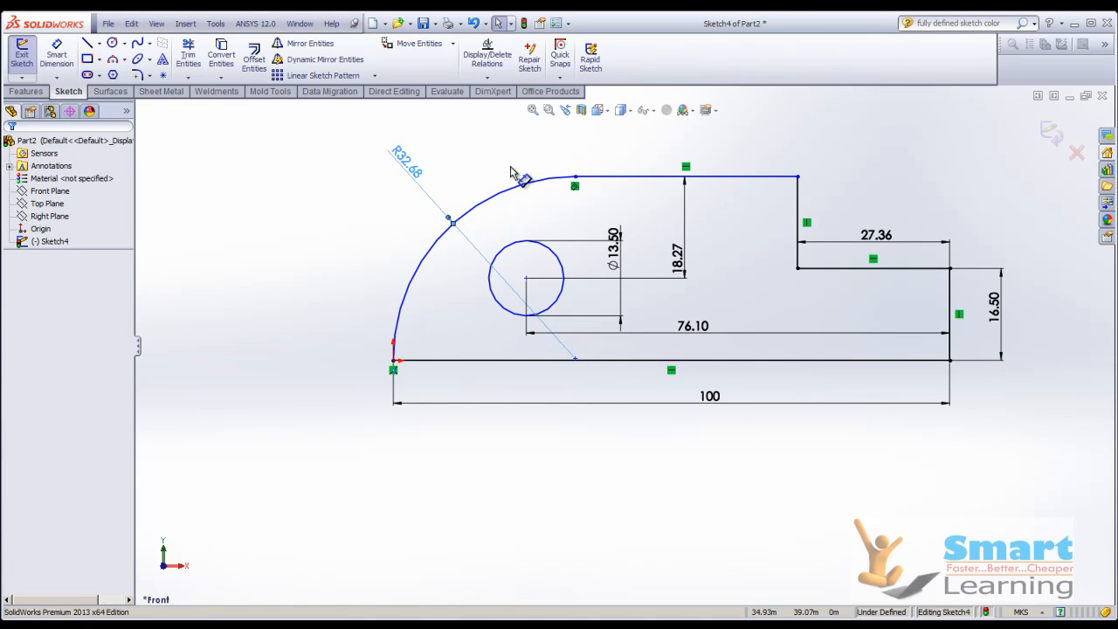
click(56, 55)
click(662, 177)
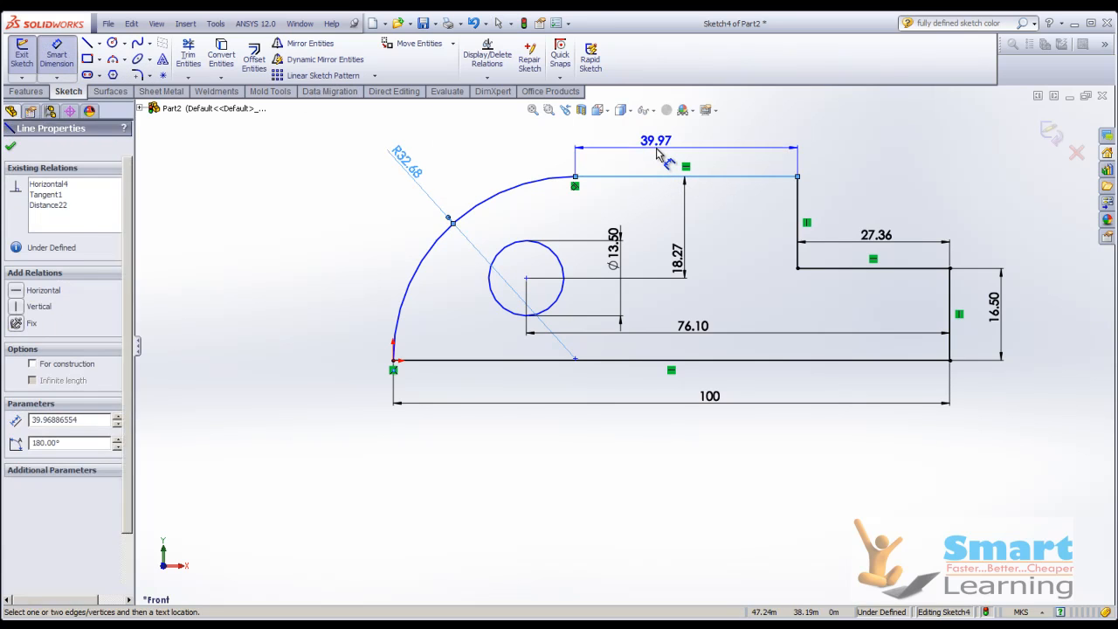
click(603, 144)
click(600, 183)
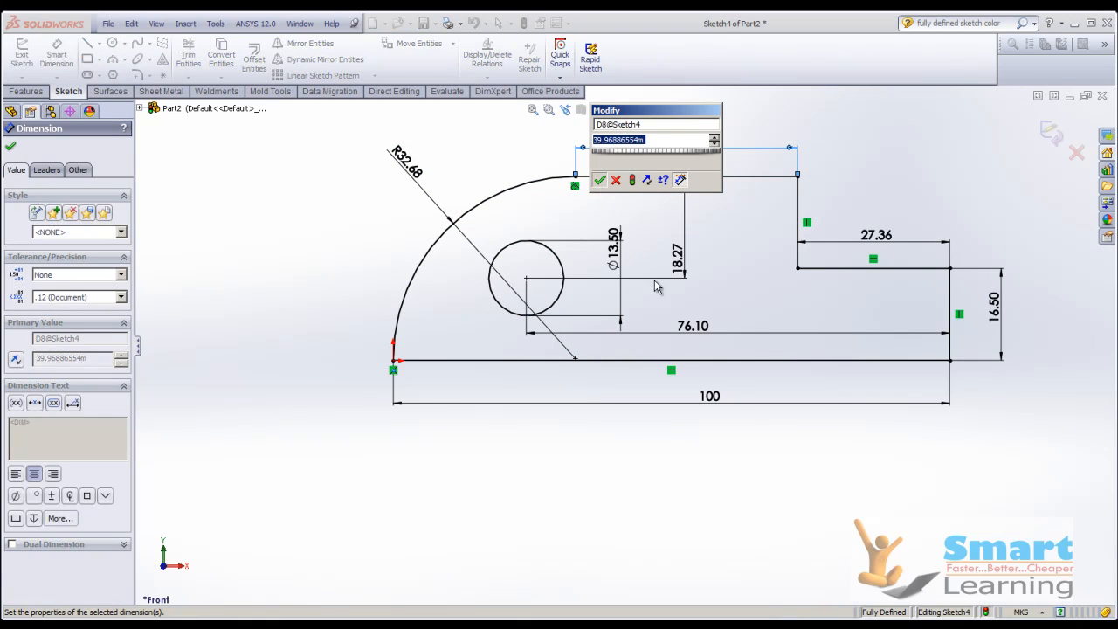
click(712, 523)
key(z)
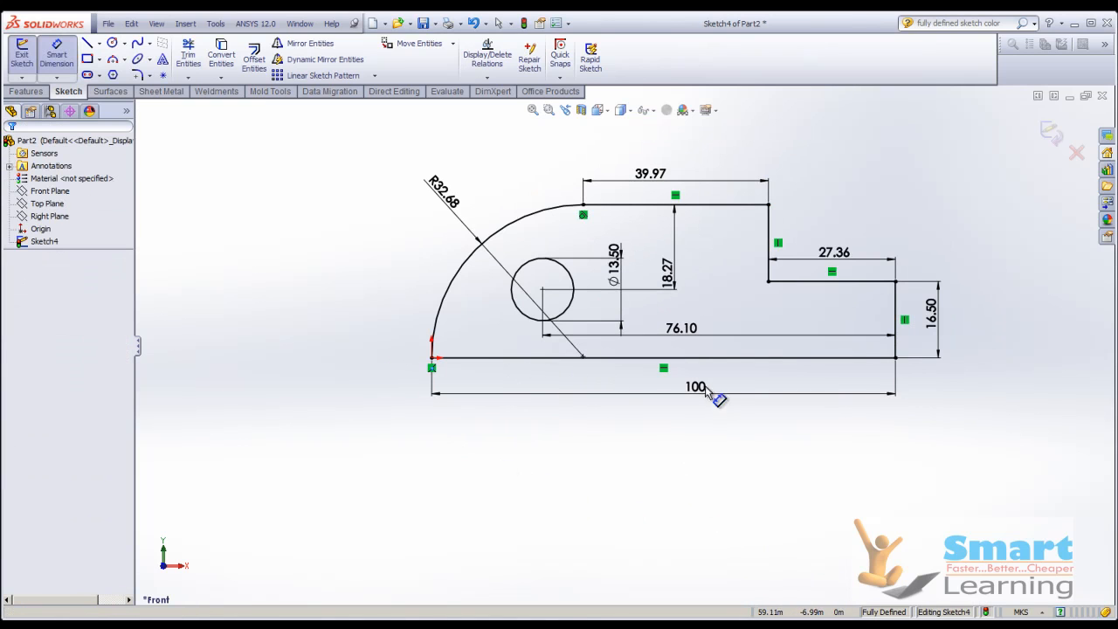
key(Escape)
- Set the horizontal distance from the circle's center to the right-end vertical line to 75 m
double_click(674, 329)
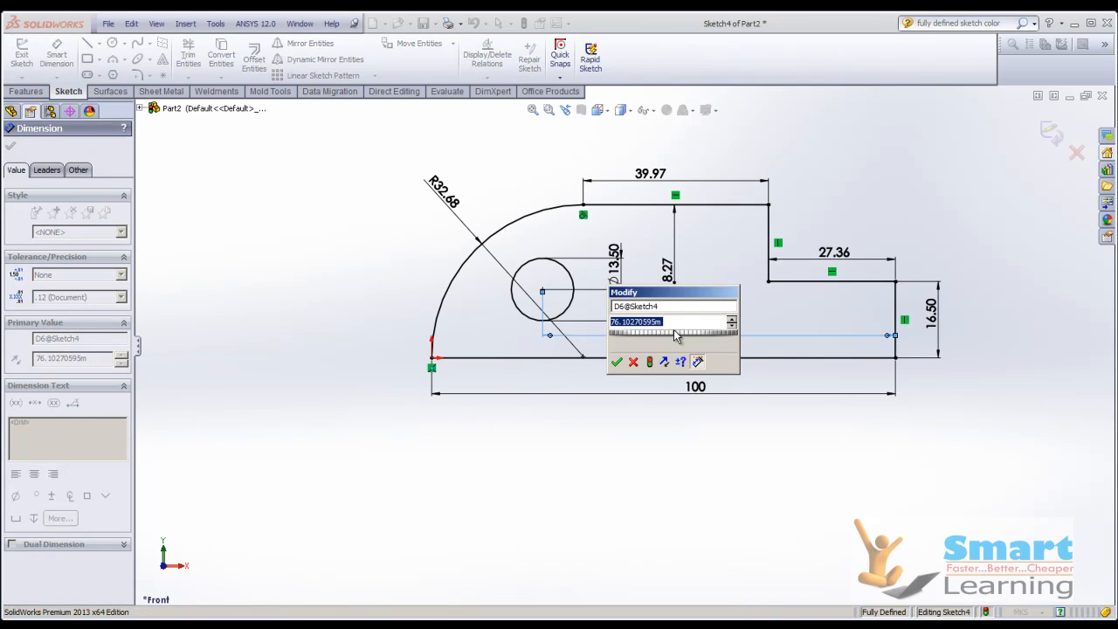
text(75)
key(Return)
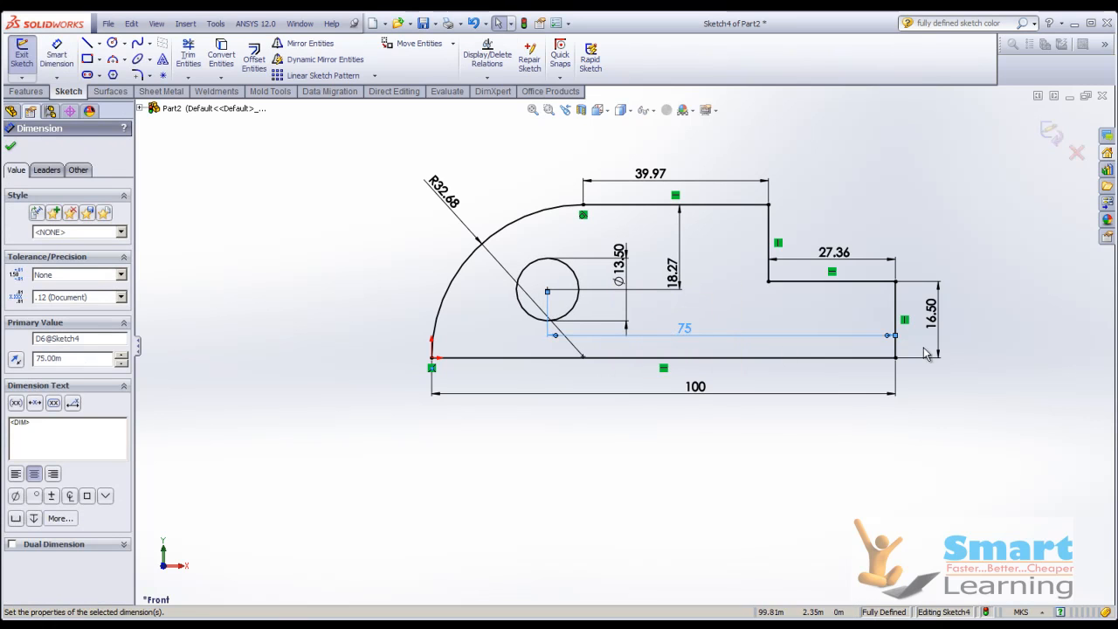
- Set the right-end vertical line's length to 15 m and the lower step's horizontal line to 30 m
double_click(930, 316)
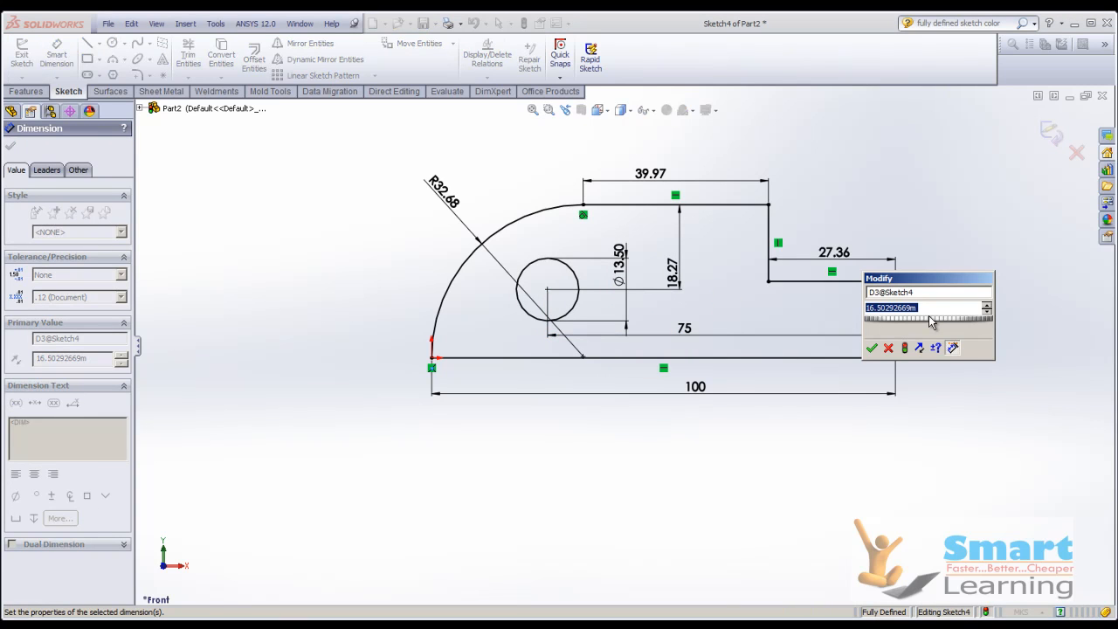
text(15)
key(Return)
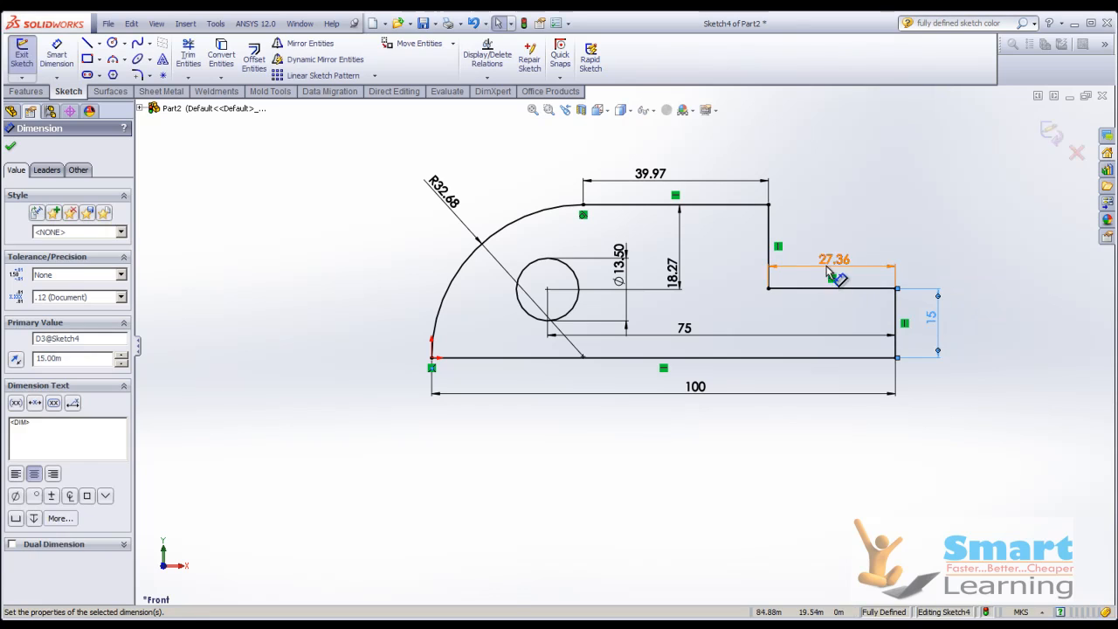
click(829, 270)
text(30)
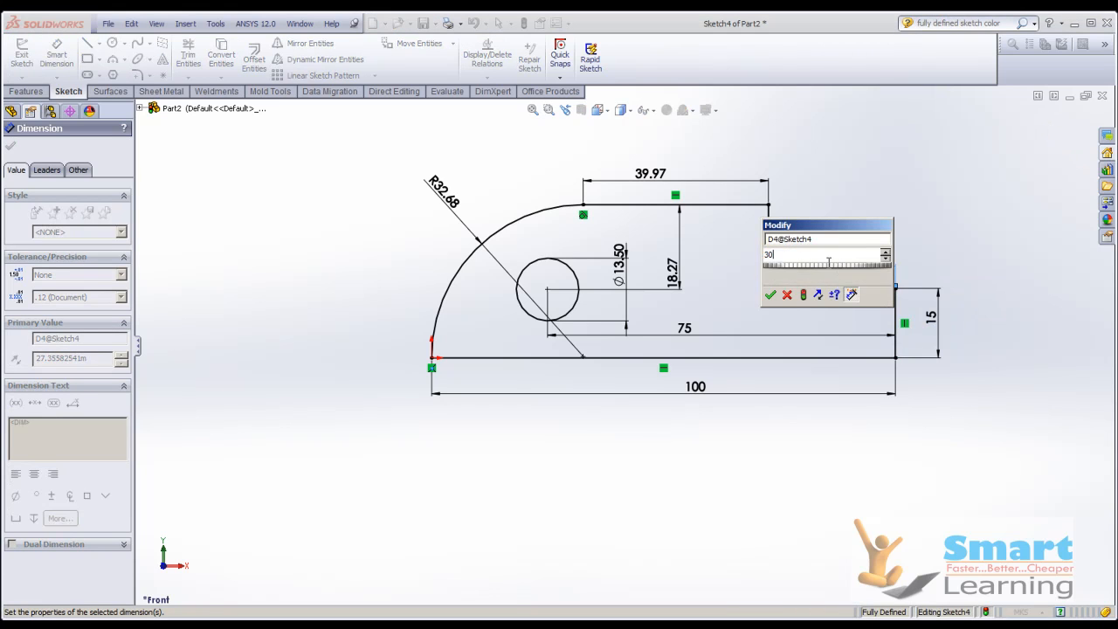
key(Return)
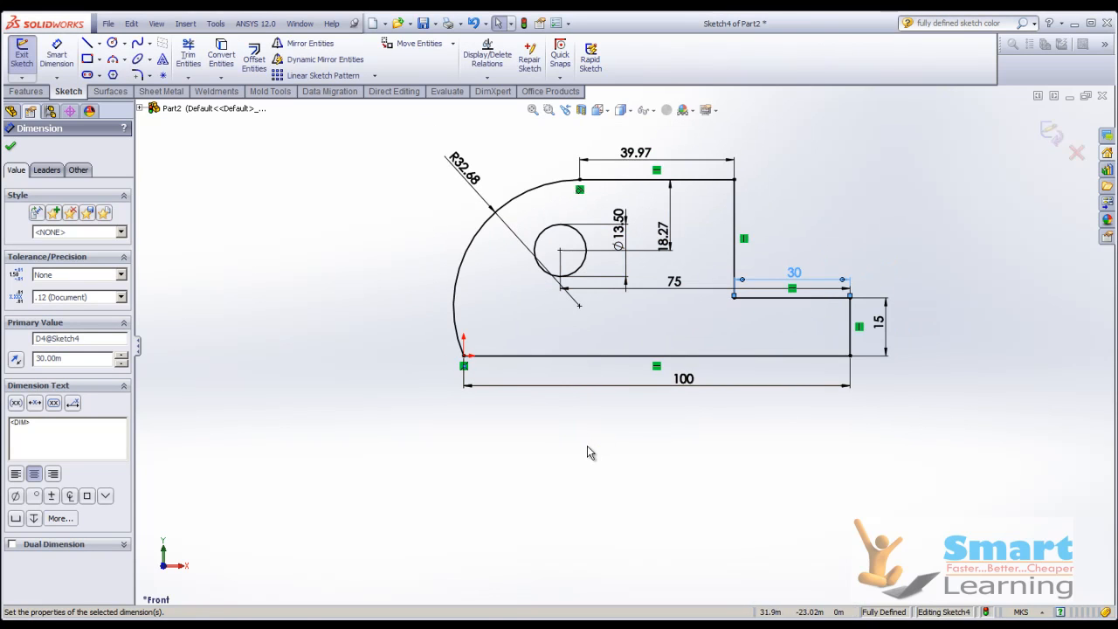
- Try an arc radius of 25 m and undo the change
click(470, 179)
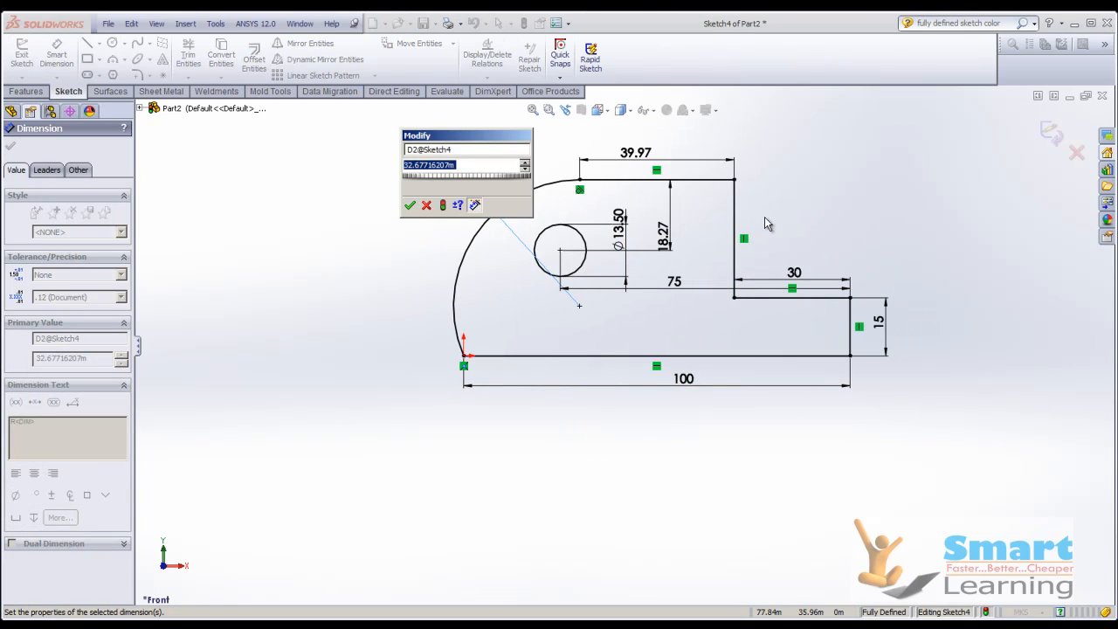
text(25)
key(Return)
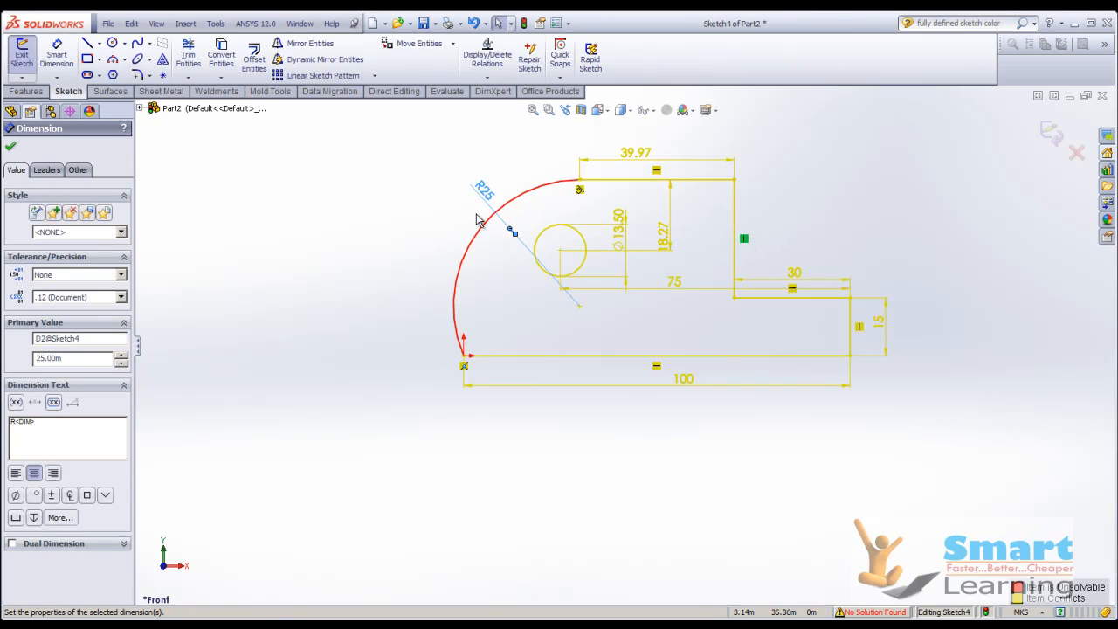
key(ctrl+z)
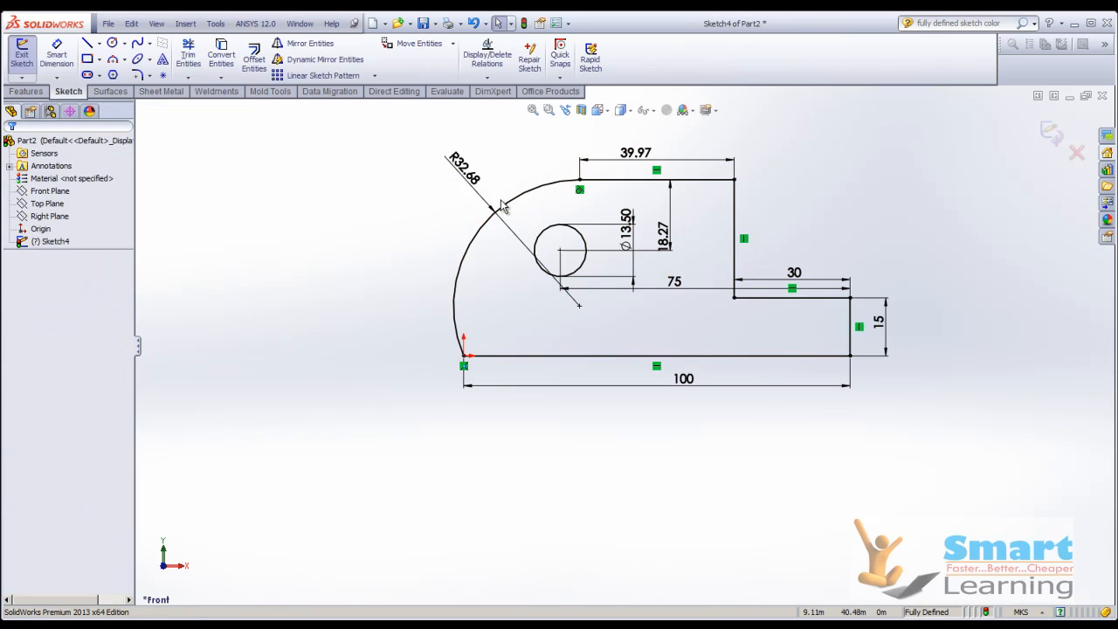
- Set the radius of the profile's rounded end to 35 m
double_click(471, 182)
text(3)
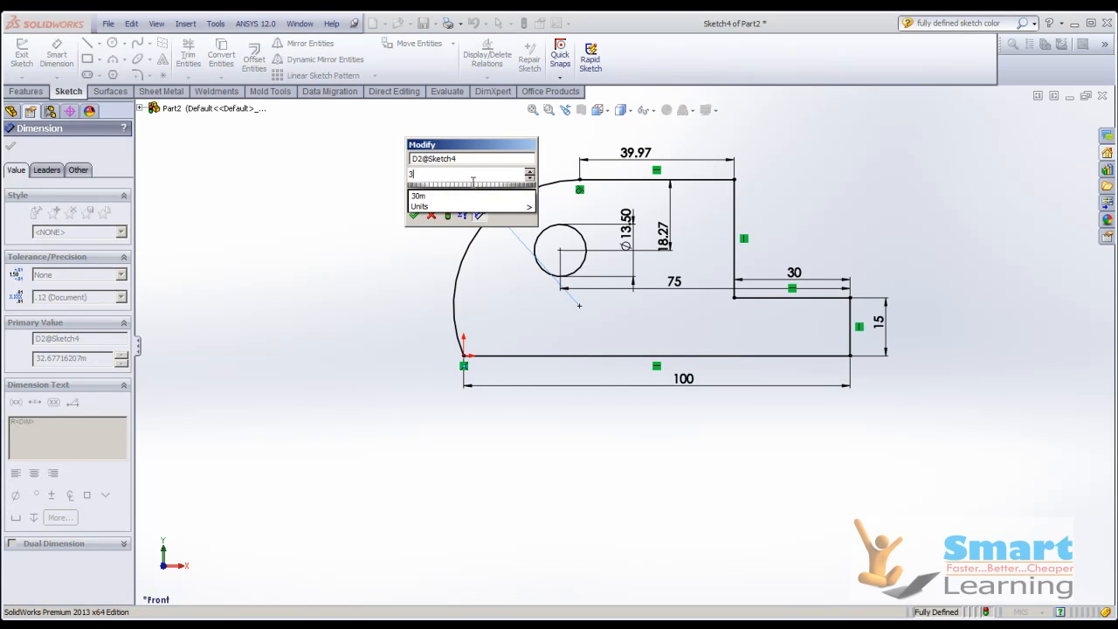
text(5)
key(Return)
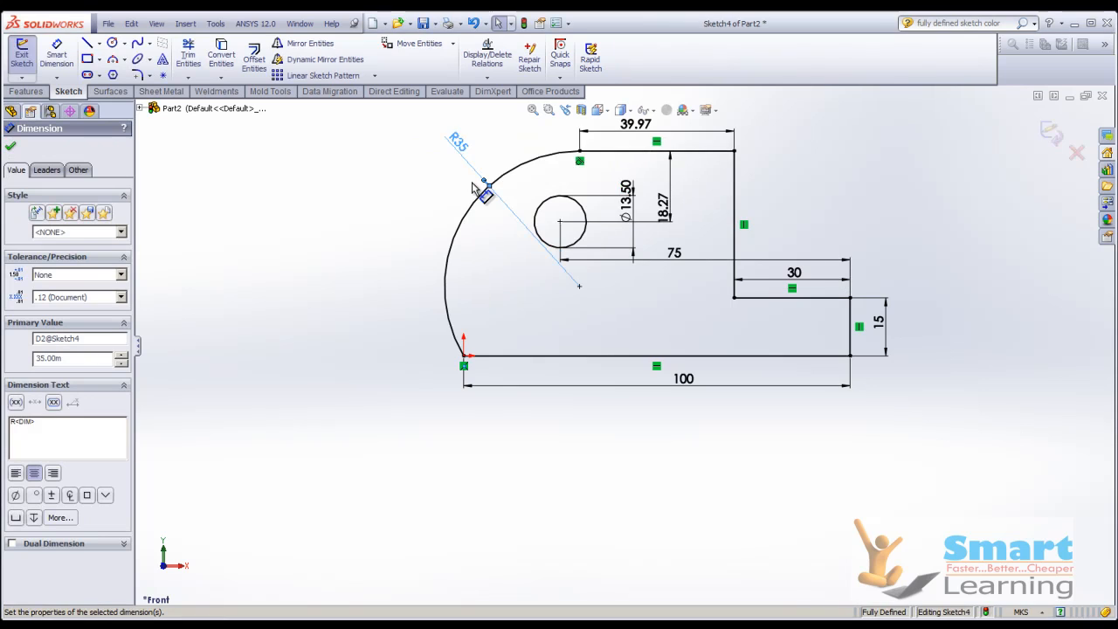
click(489, 304)
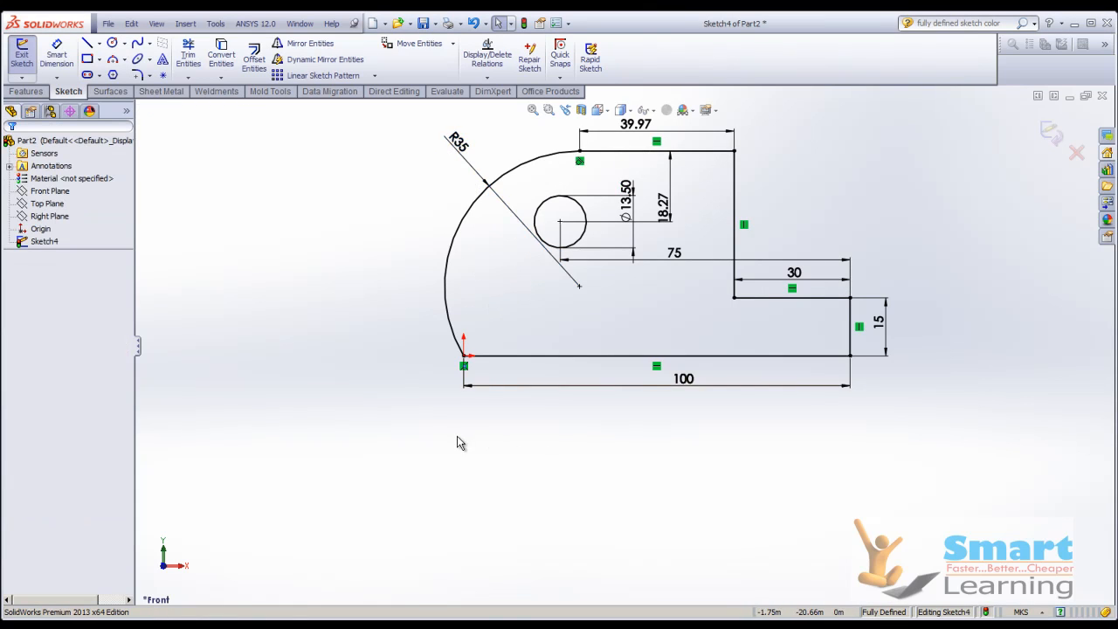
- Set the upper horizontal line's length to 45 m
scroll(459, 436, up, 1)
scroll(598, 202, down, 1)
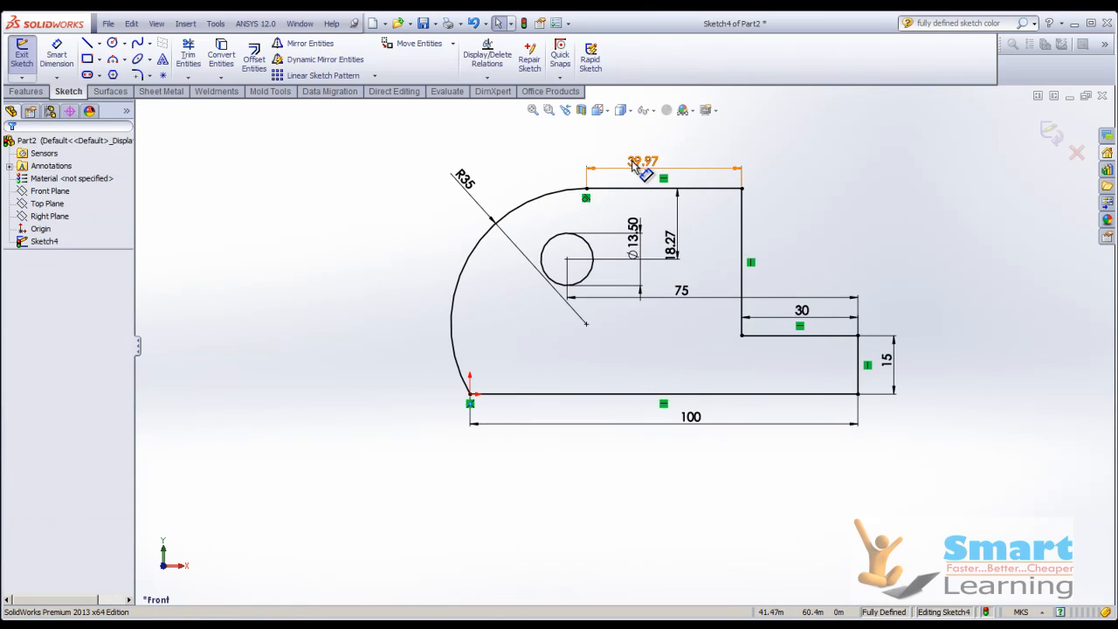
double_click(635, 166)
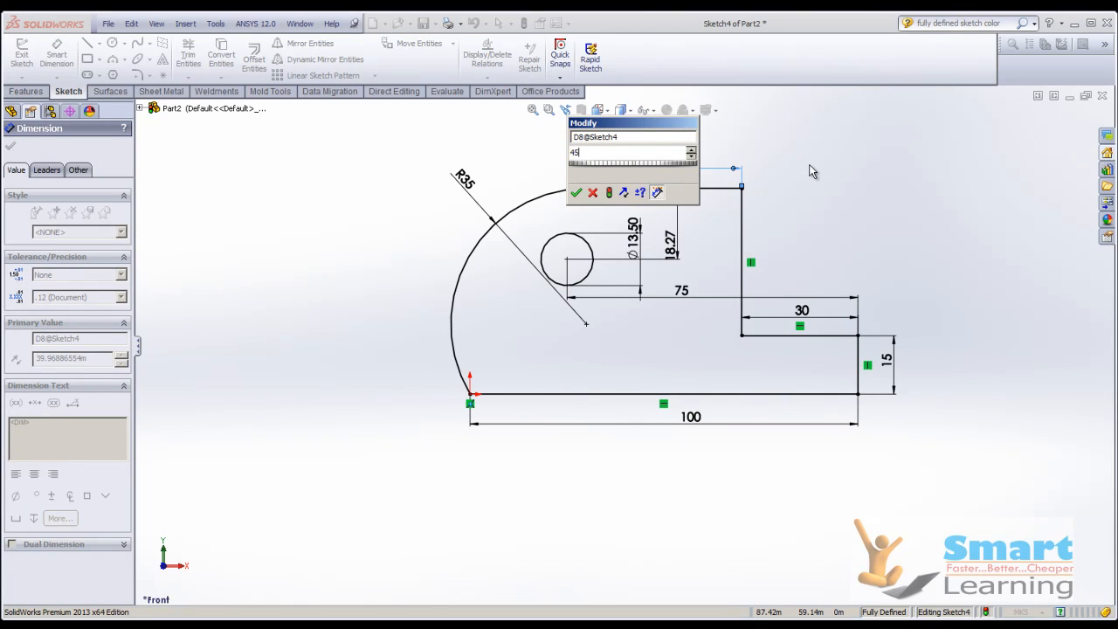
key(Return)
click(556, 355)
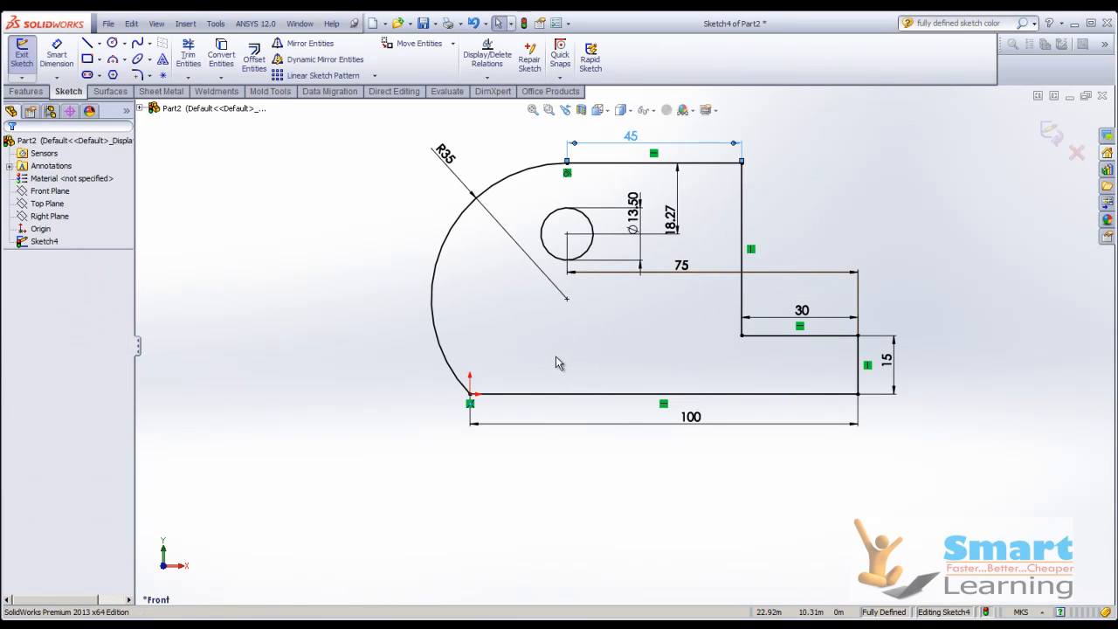
- Move the circle's vertical distance dimension outside the arc and set it to 25 m
scroll(556, 356, up, 1)
scroll(645, 247, down, 1)
drag(661, 253, 411, 227)
double_click(412, 227)
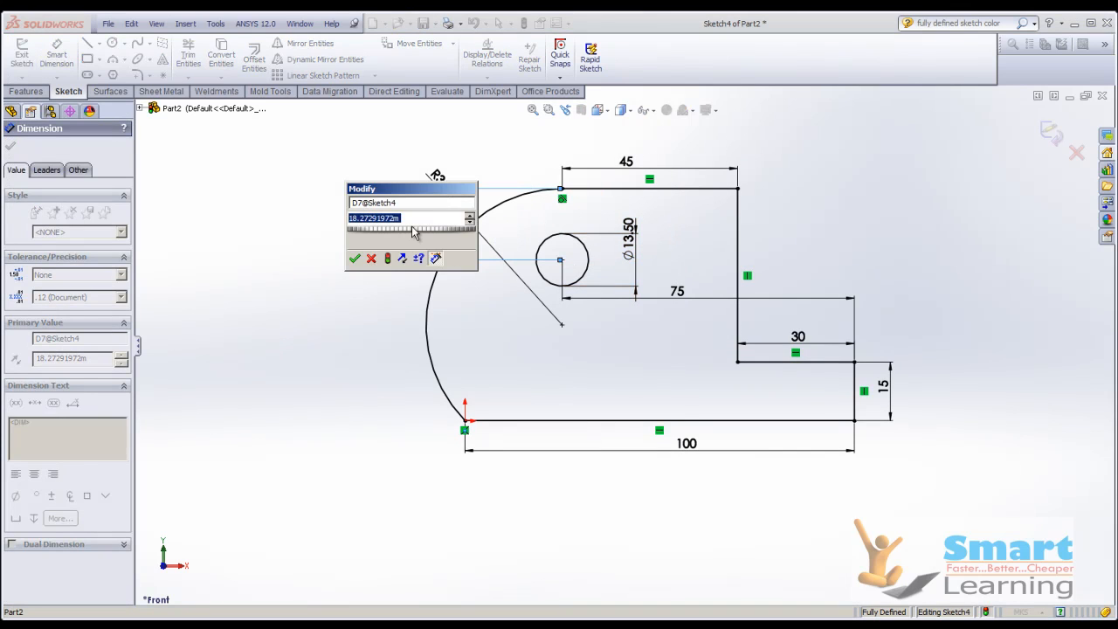
text(25)
key(Return)
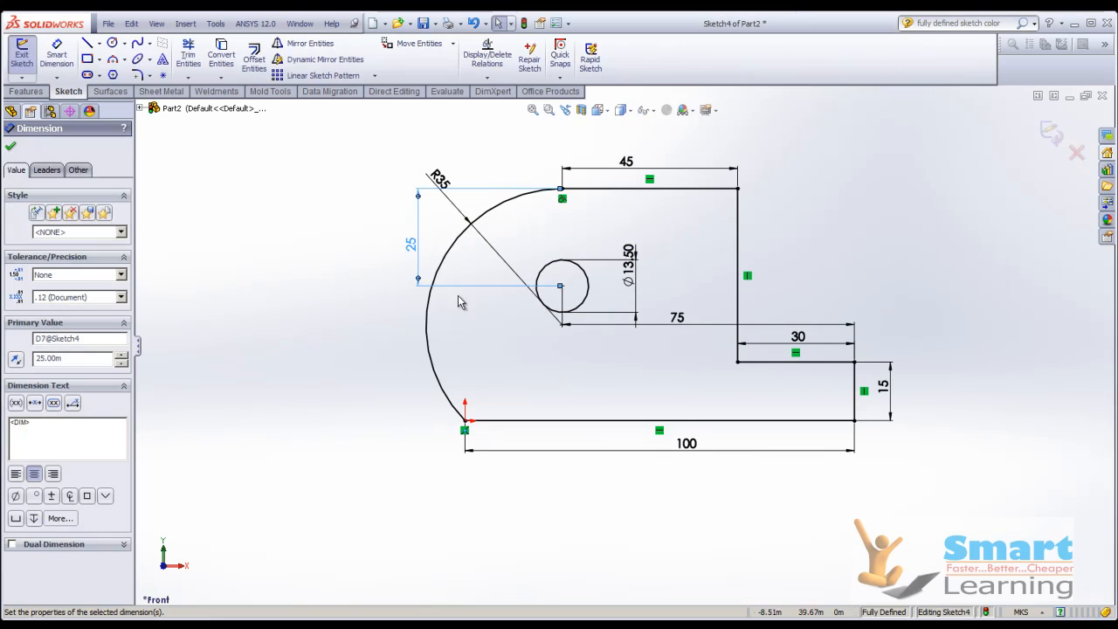
- Set the circle's diameter to 15 m and place its dimension closer to the circle
double_click(628, 288)
text(15)
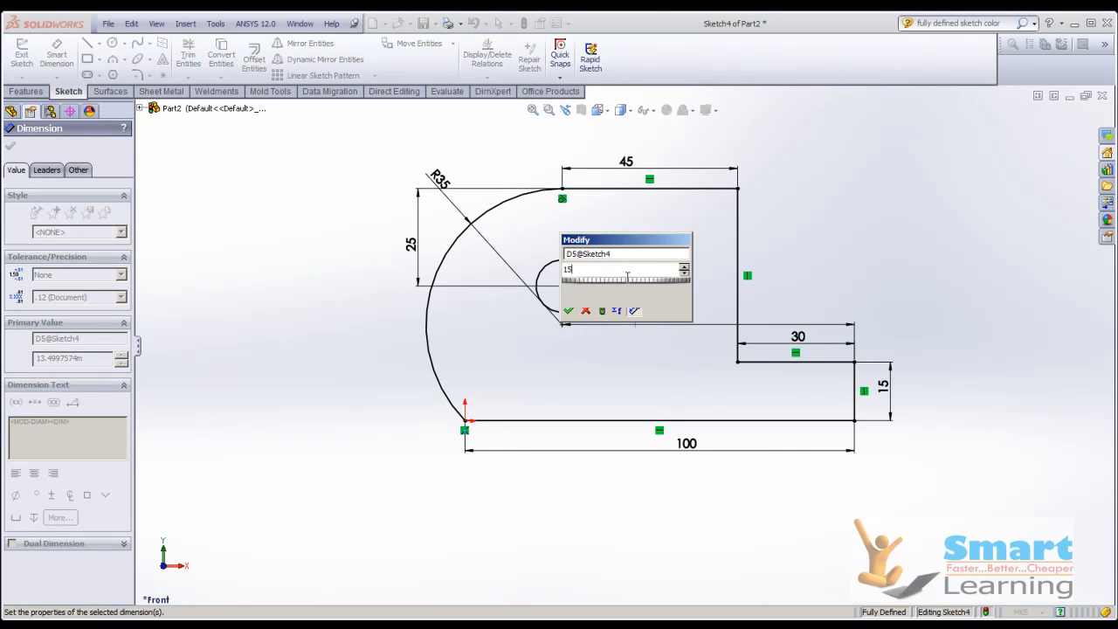
key(Return)
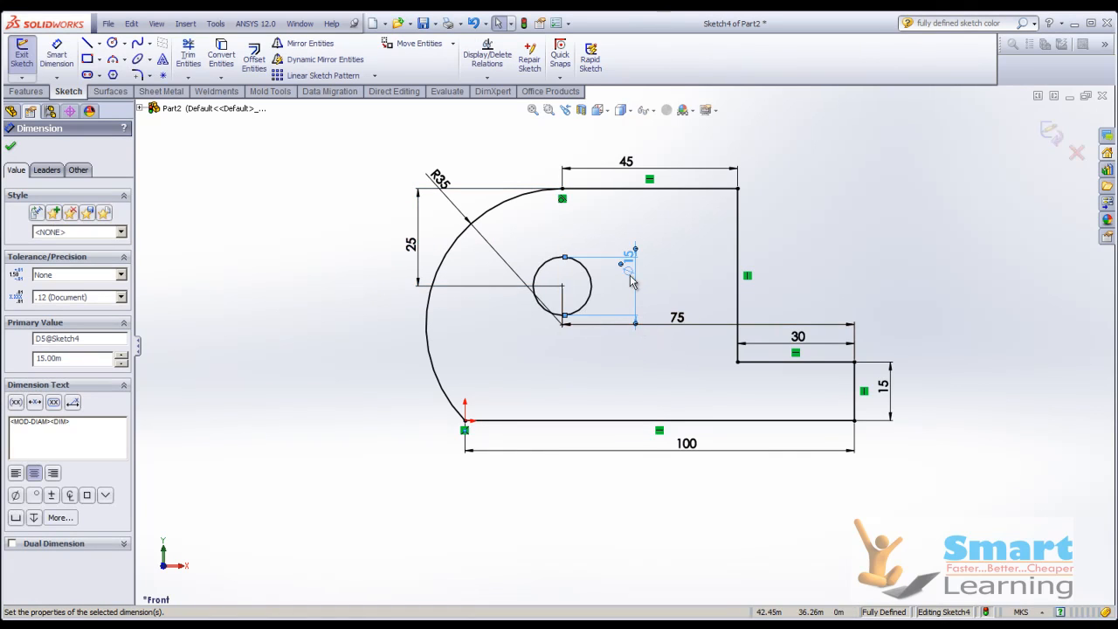
drag(626, 288, 618, 289)
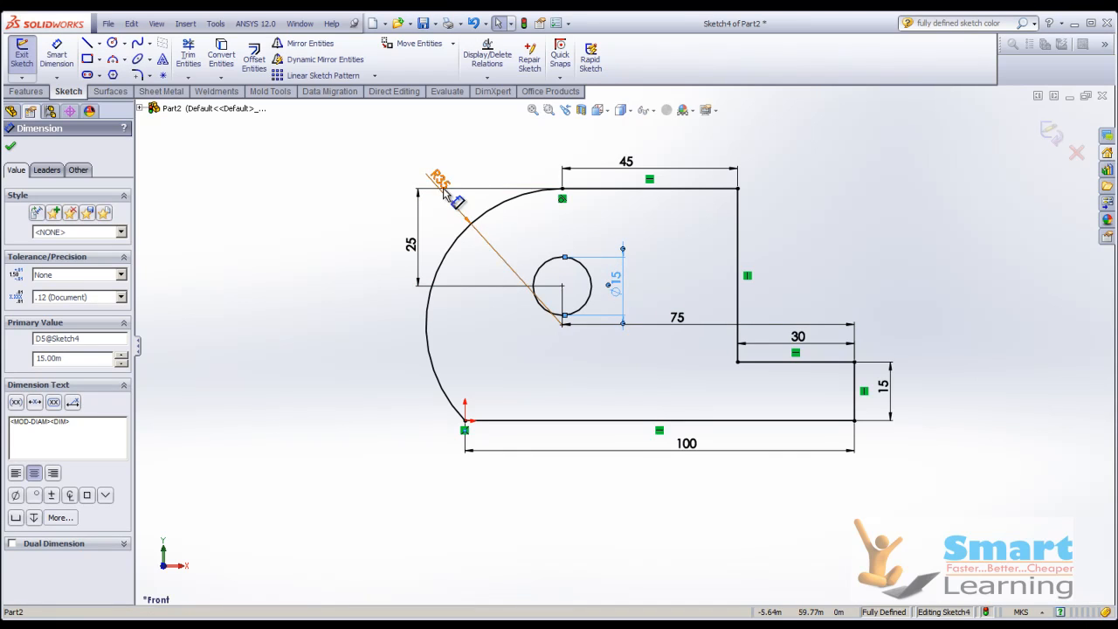
- Move the arc's radius dimension inside the profile near the origin and set it to 30 m
drag(447, 185, 500, 385)
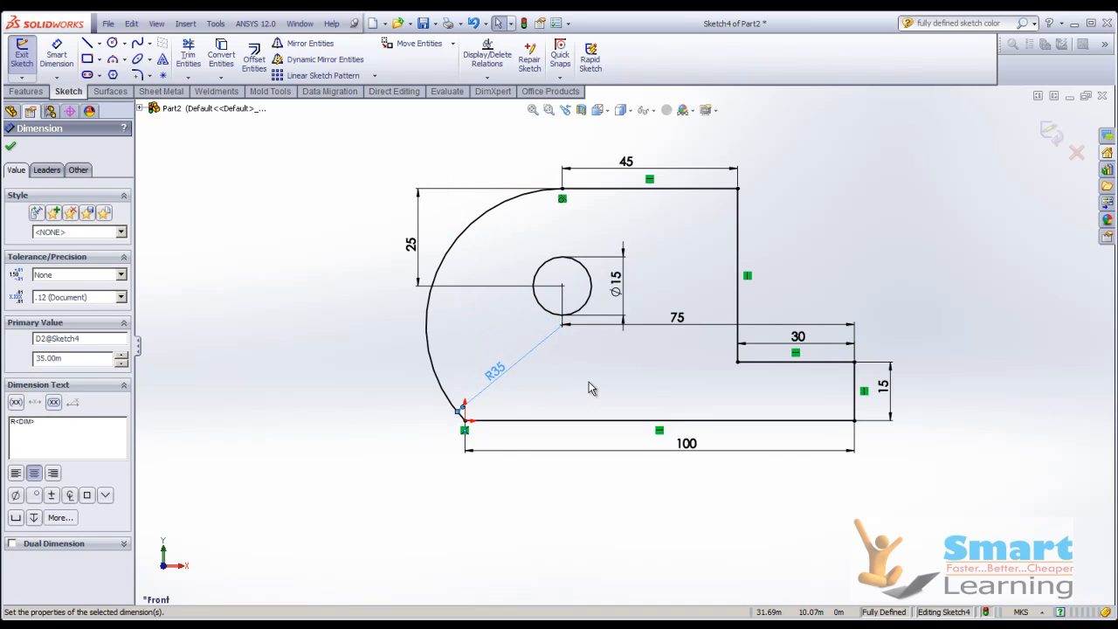
key(Escape)
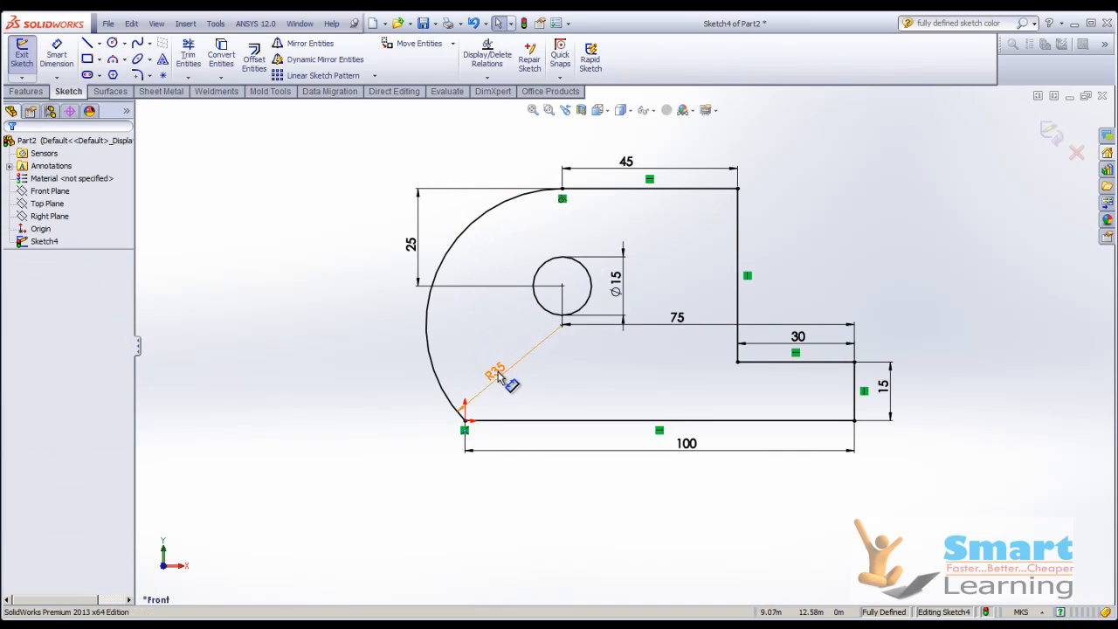
double_click(497, 374)
text(30)
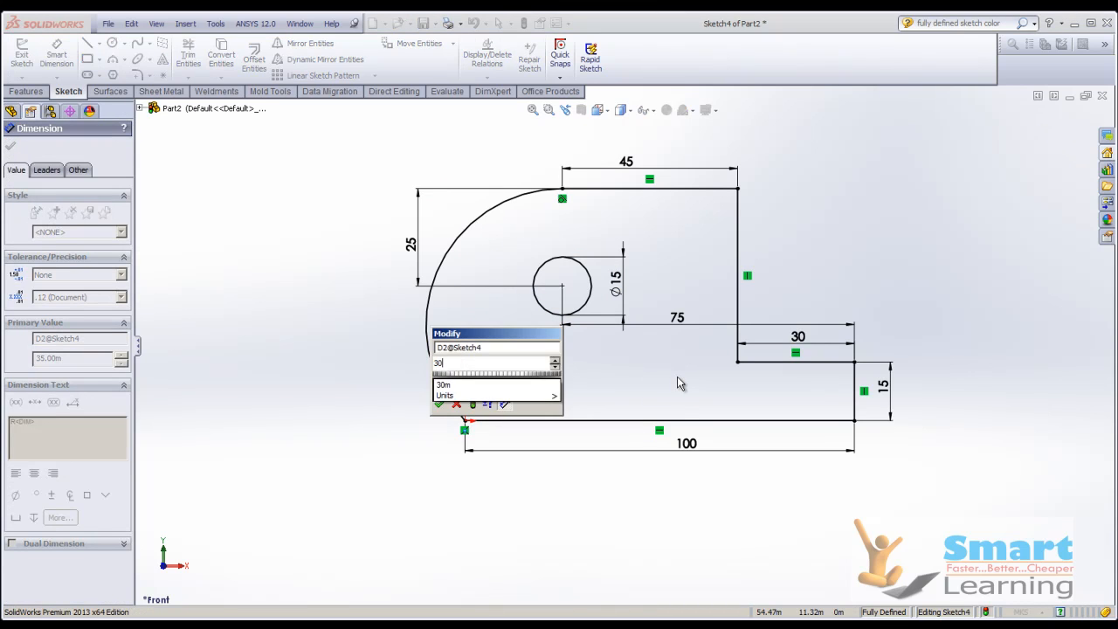
key(Return)
key(Escape)
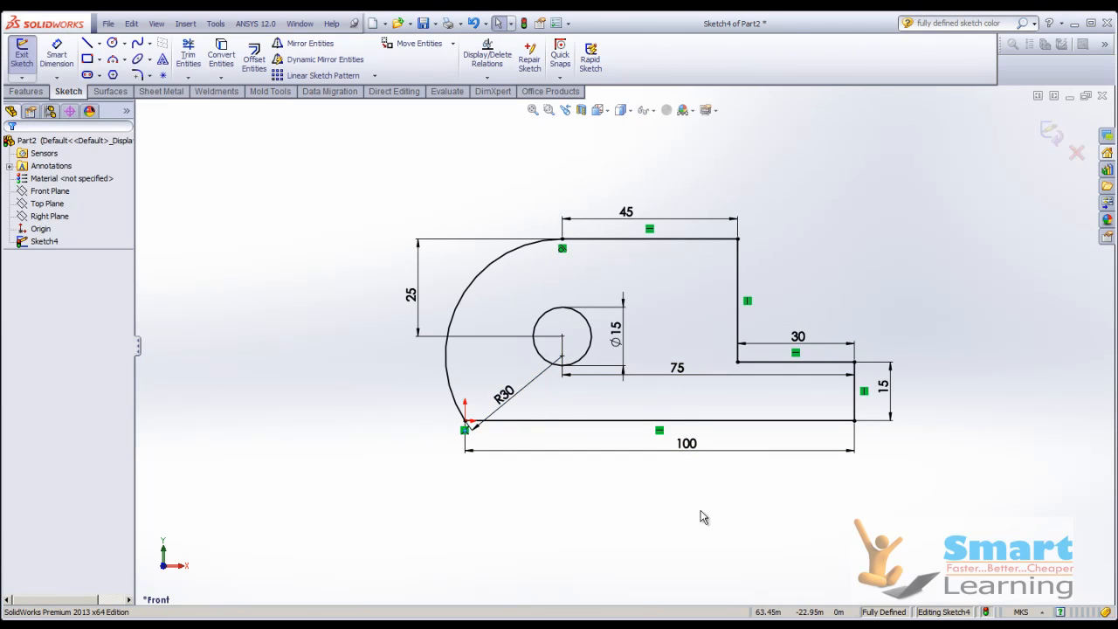
- Rearrange the arc radius, circle diameter and 75 m dimensions inside the profile so they no longer crowd each other
drag(504, 395, 489, 334)
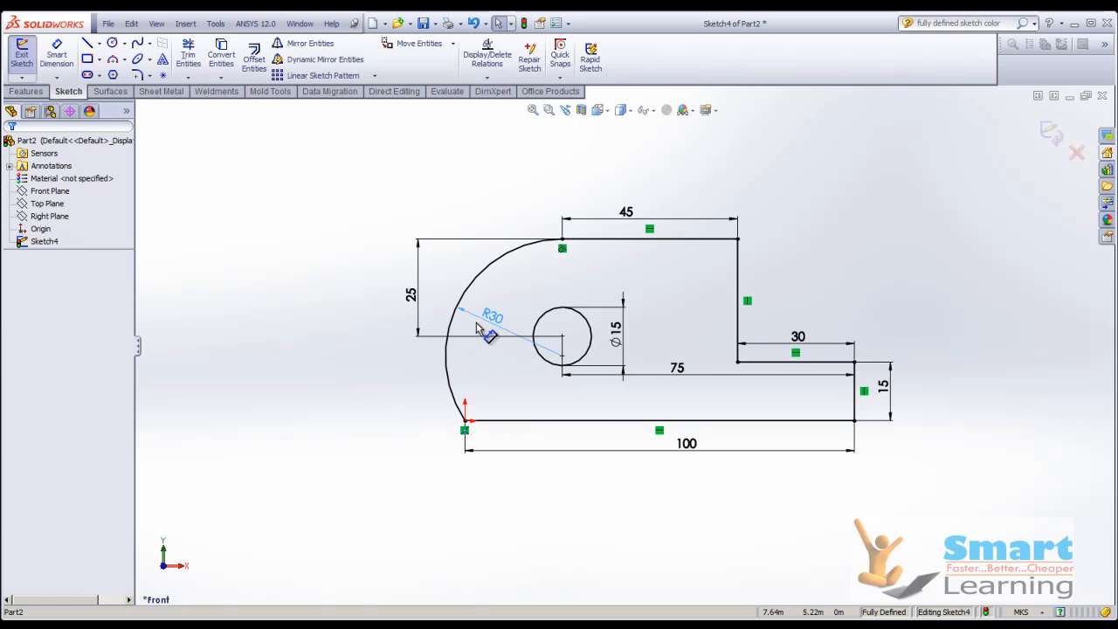
drag(620, 337, 689, 399)
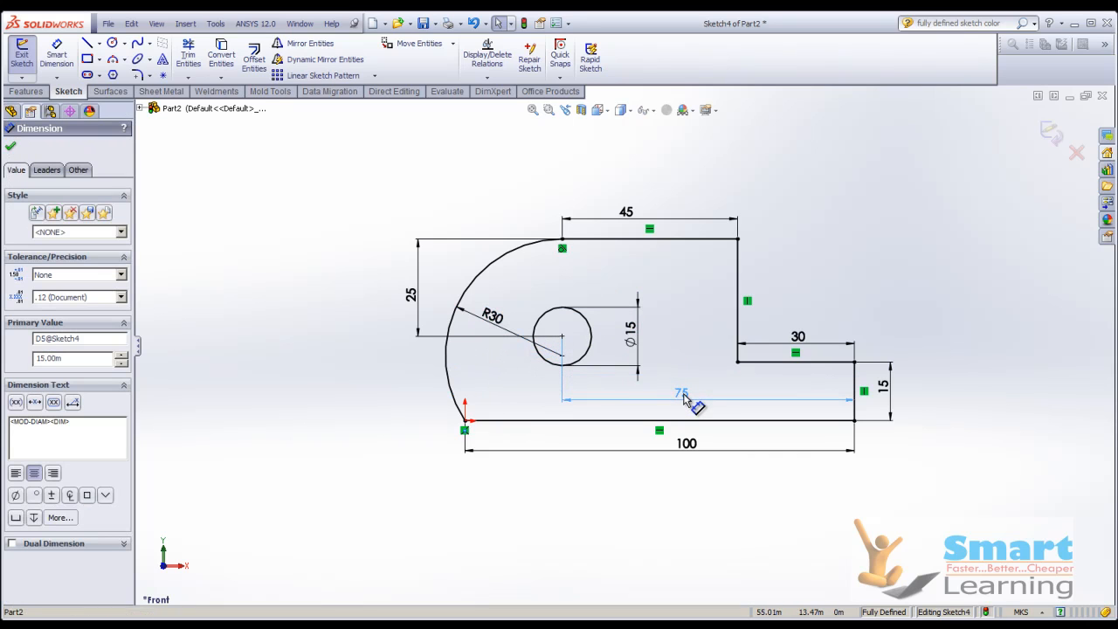
click(948, 431)
scroll(477, 422, up, 1)
scroll(804, 395, down, 1)
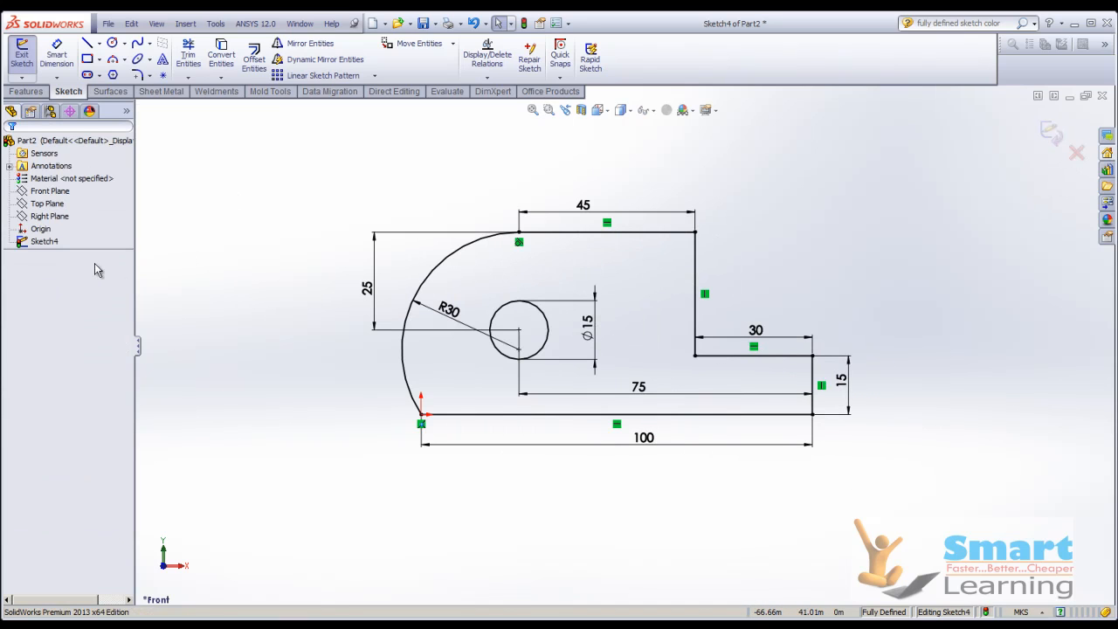
- Exit the finished sketch and switch the view orientation to Isometric
click(35, 242)
click(1051, 131)
click(822, 246)
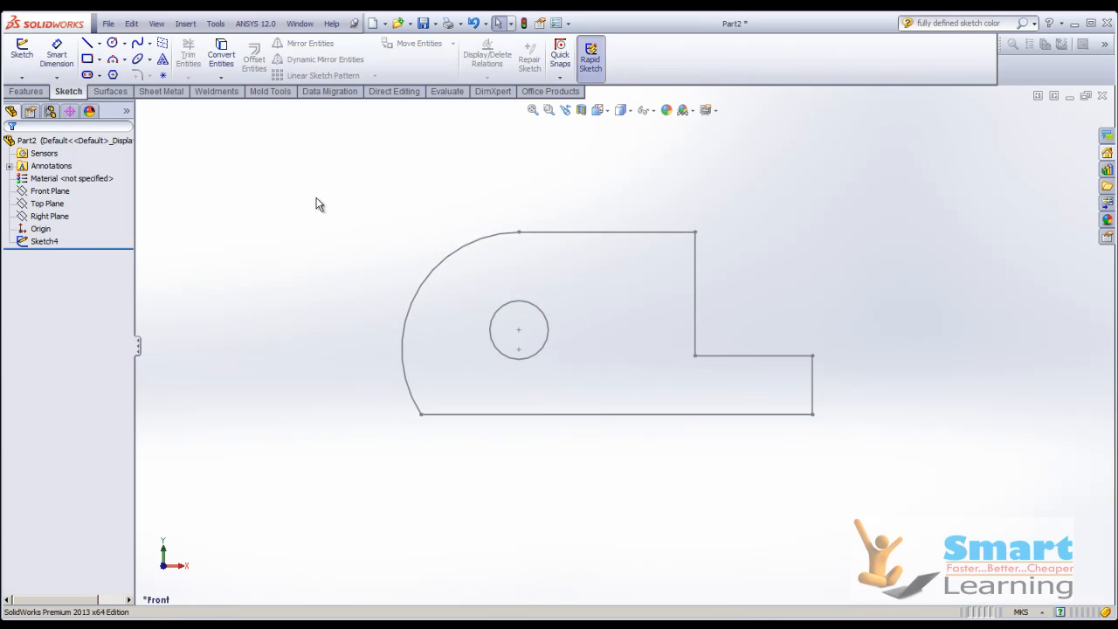
click(601, 114)
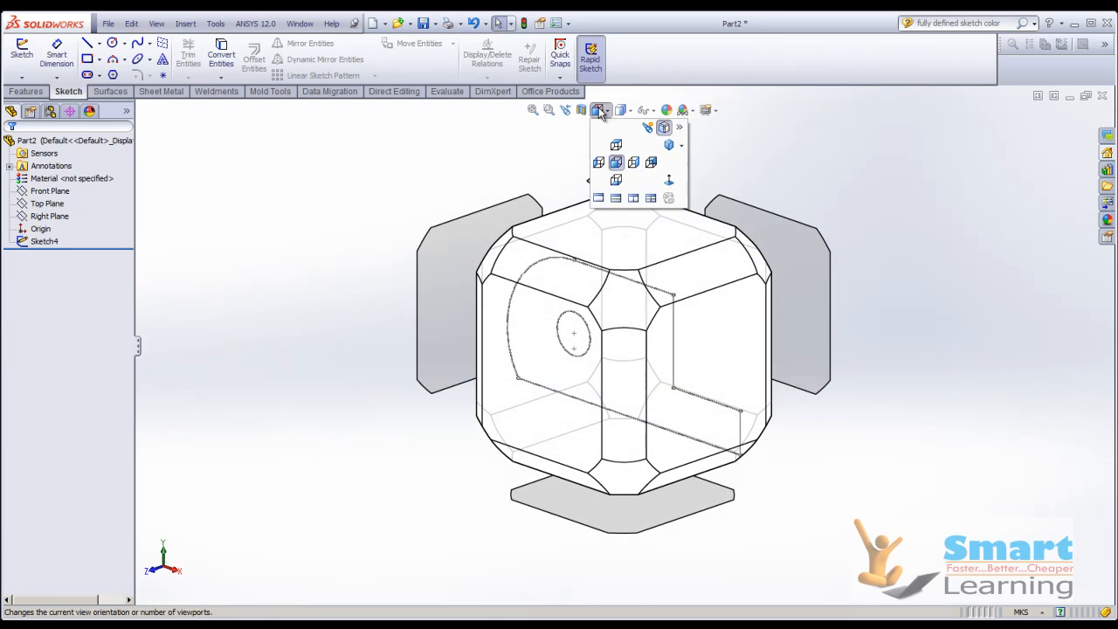
click(669, 146)
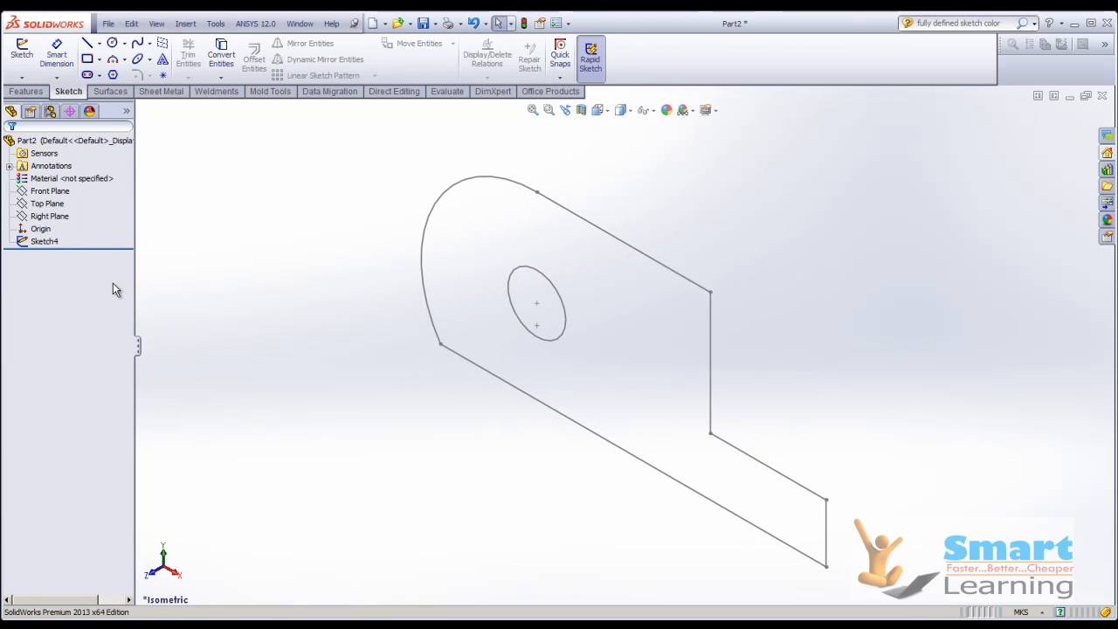
- Extrude the outer profile contour of the sketch as a blind boss with a Direction 1 depth of 25 m
click(25, 91)
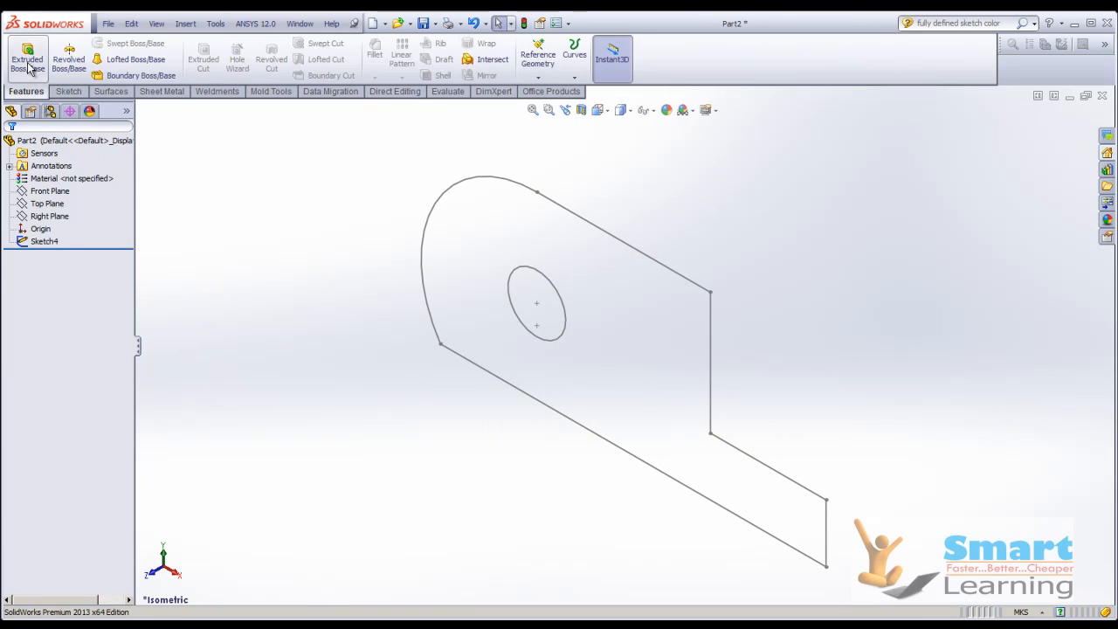
click(28, 61)
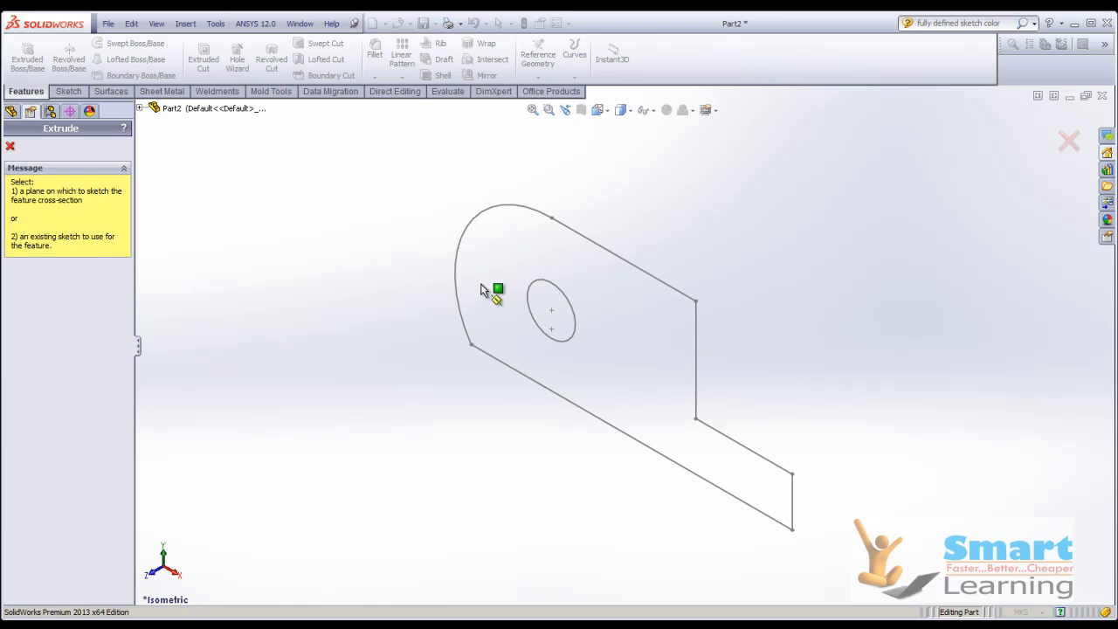
click(603, 246)
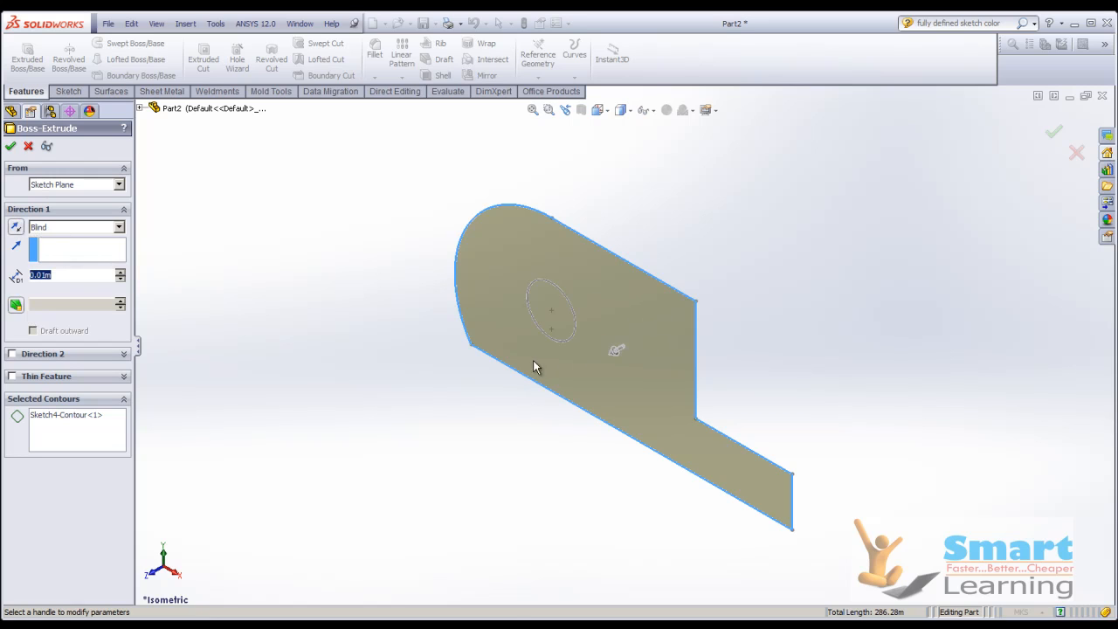
drag(622, 365, 518, 434)
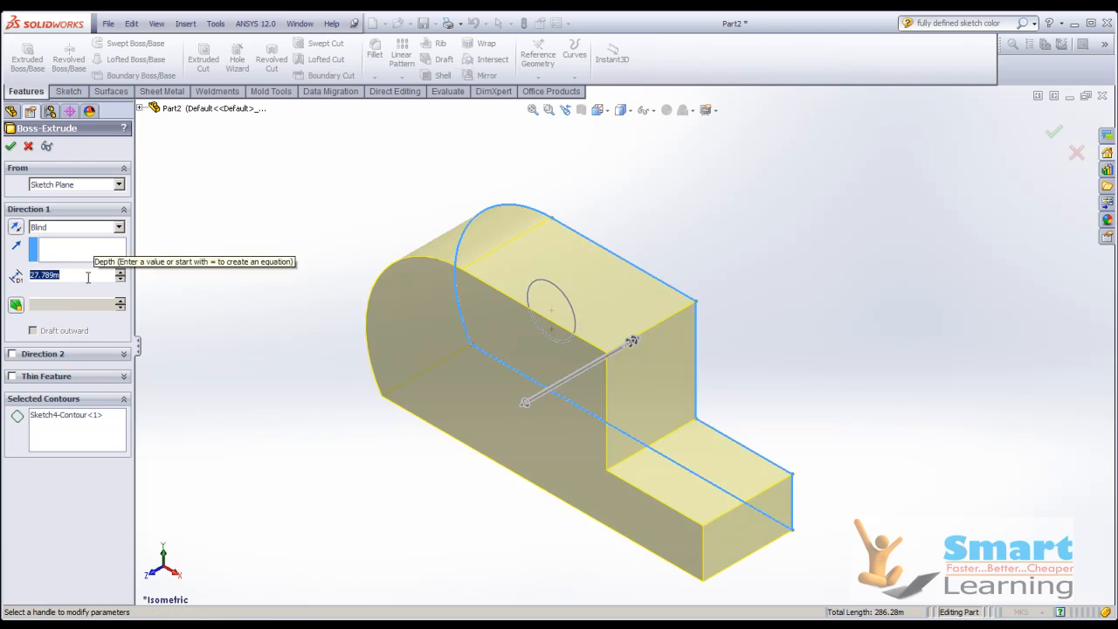
text(25)
key(Return)
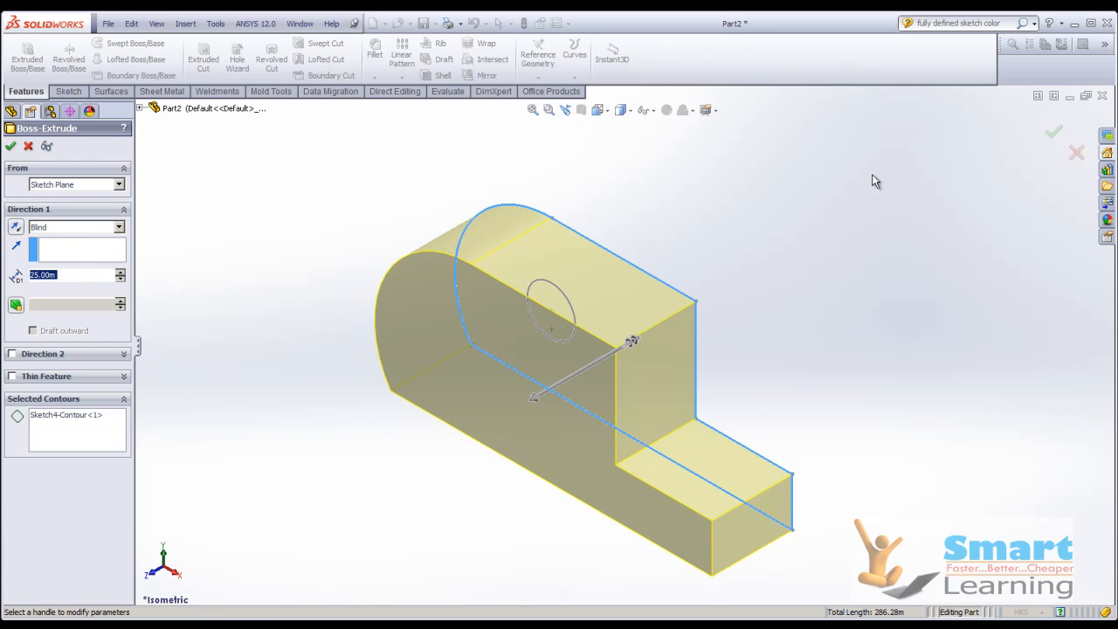
middle_drag(874, 181, 1033, 302)
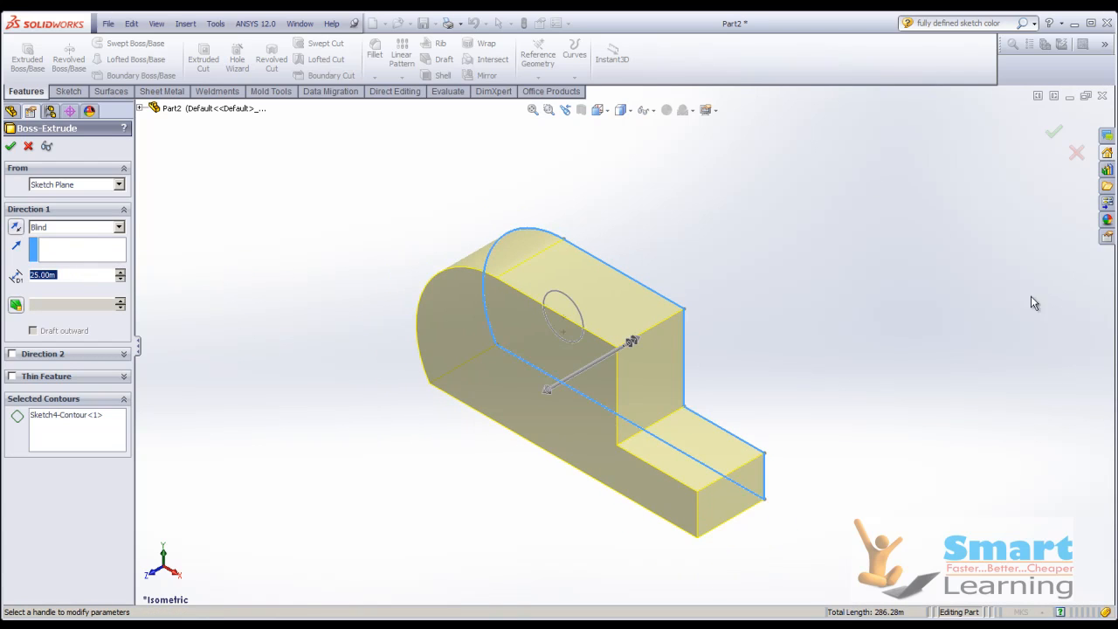
- Add a second blind extrusion direction with a depth of 15 m
click(12, 354)
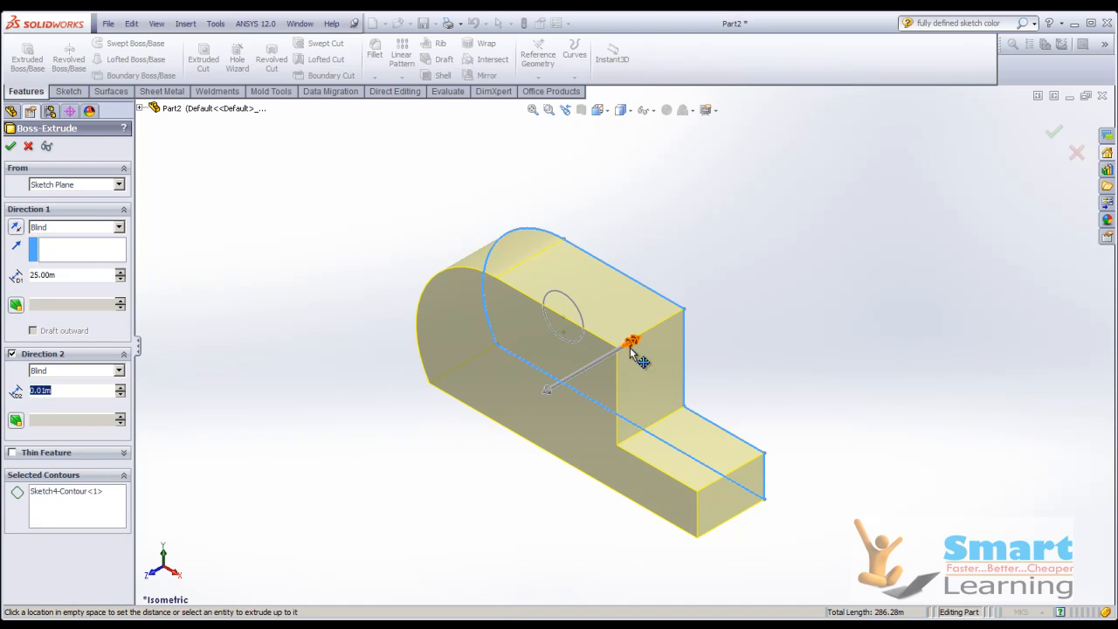
drag(631, 347, 714, 294)
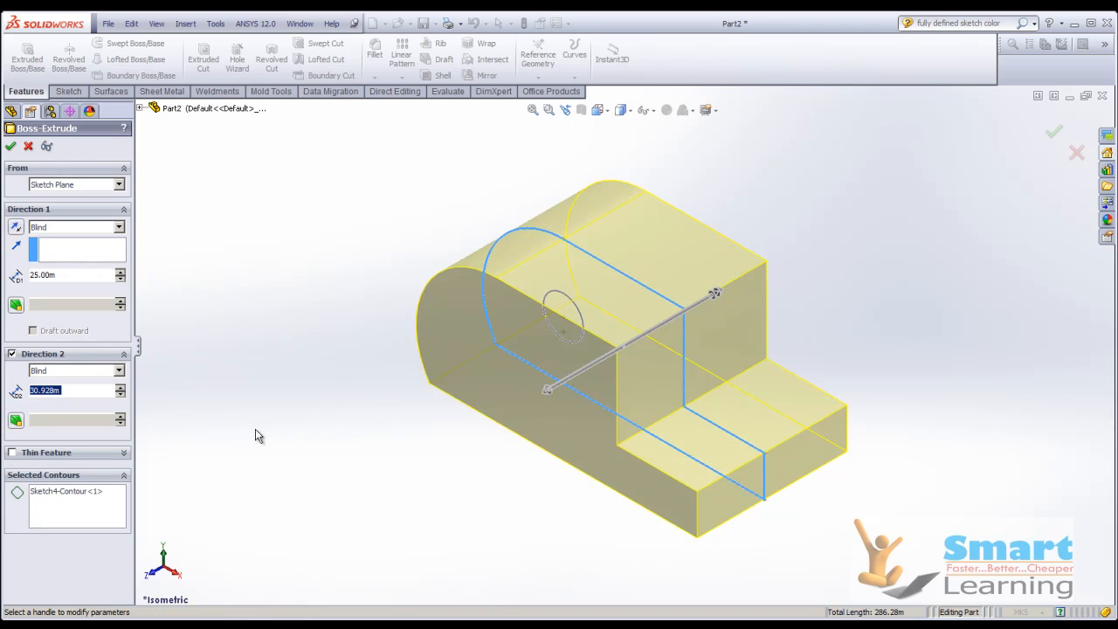
text(15)
key(Return)
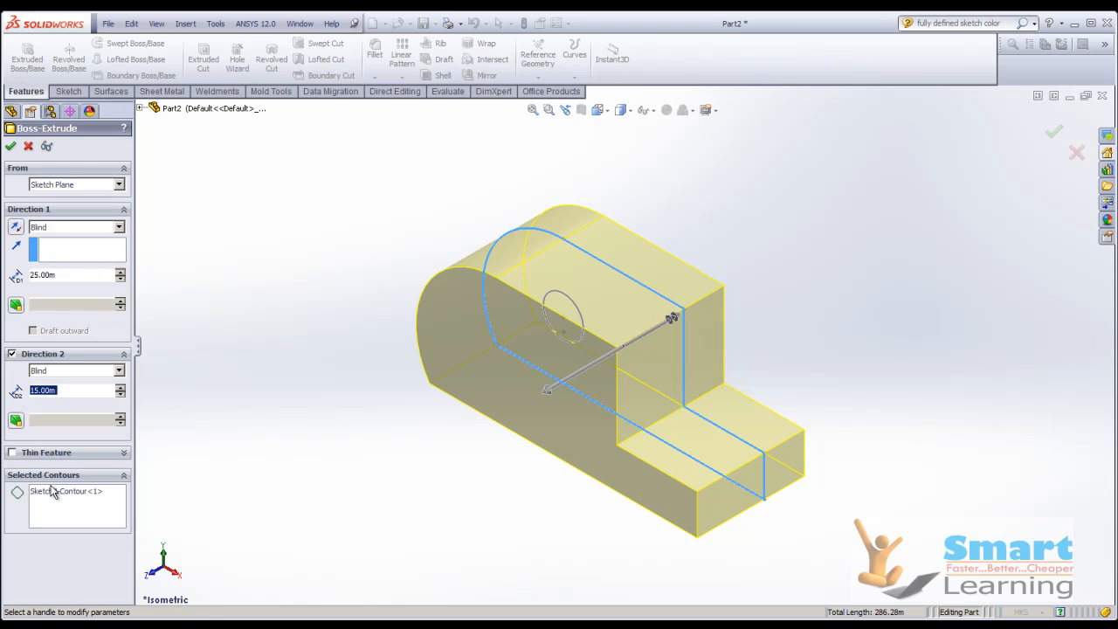
- Apply draft angles of 10 degrees in Direction 1 and 5 degrees in Direction 2, and accept the extrusion
click(16, 305)
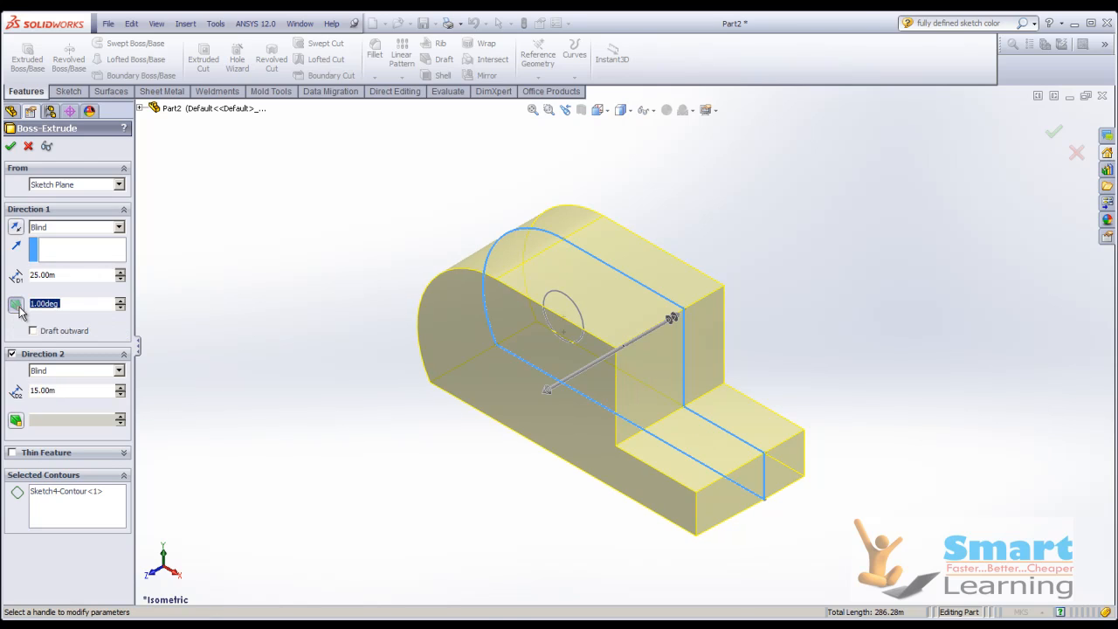
text(1)
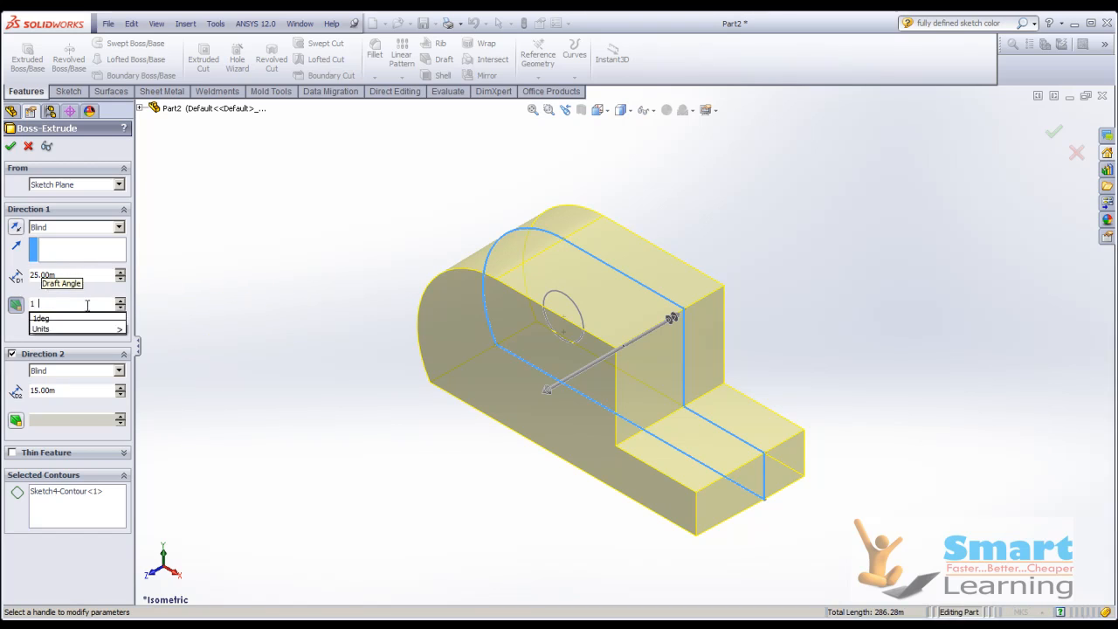
text(0)
key(Return)
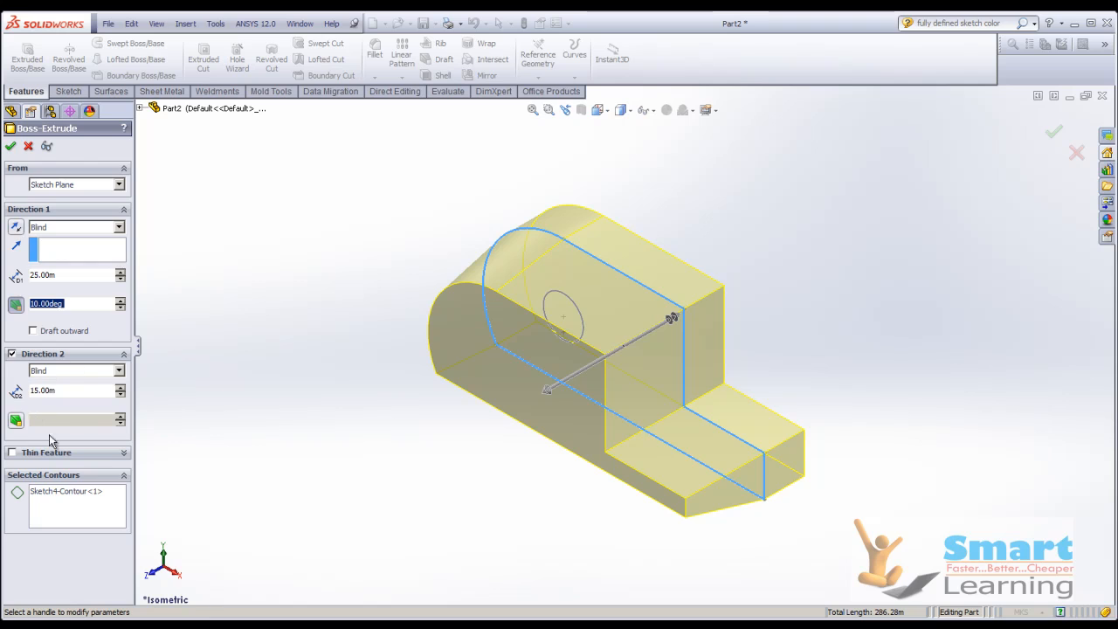
click(16, 421)
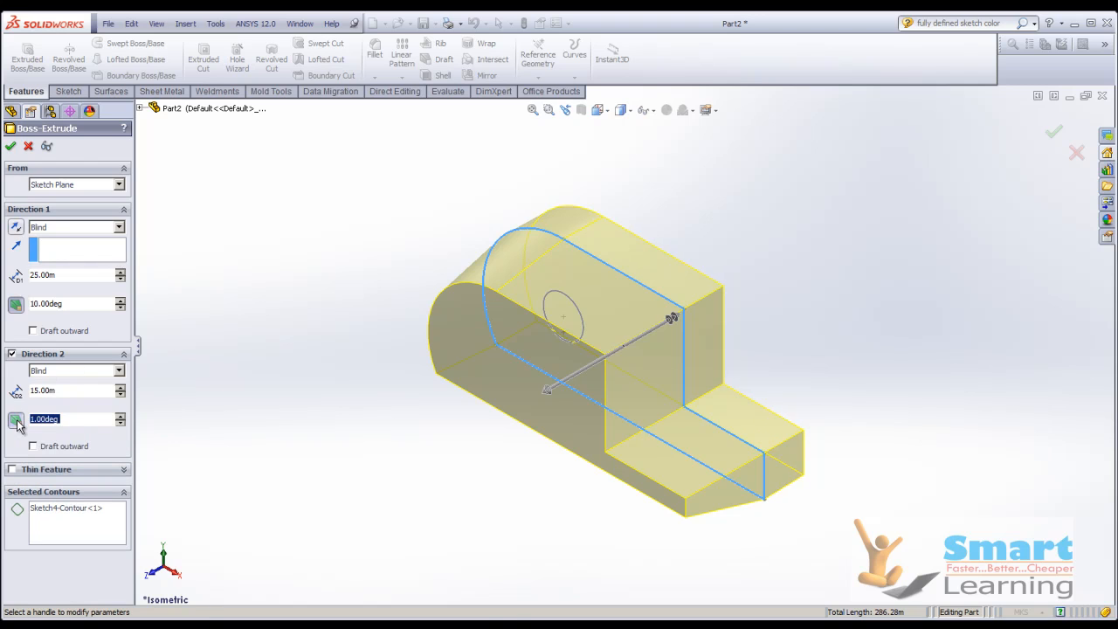
text(5)
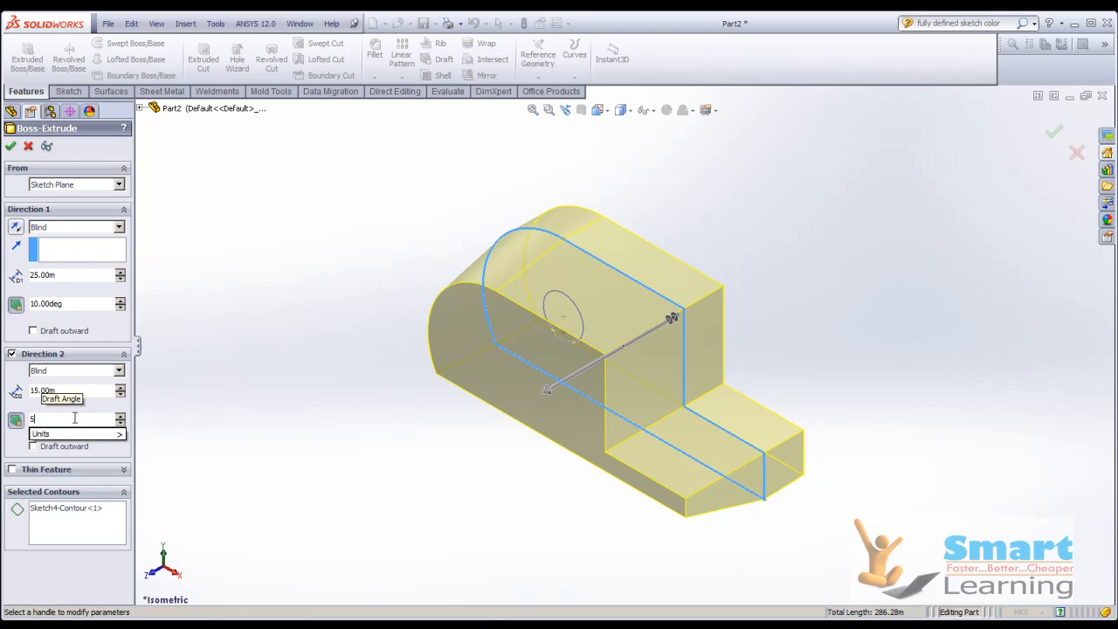
key(Return)
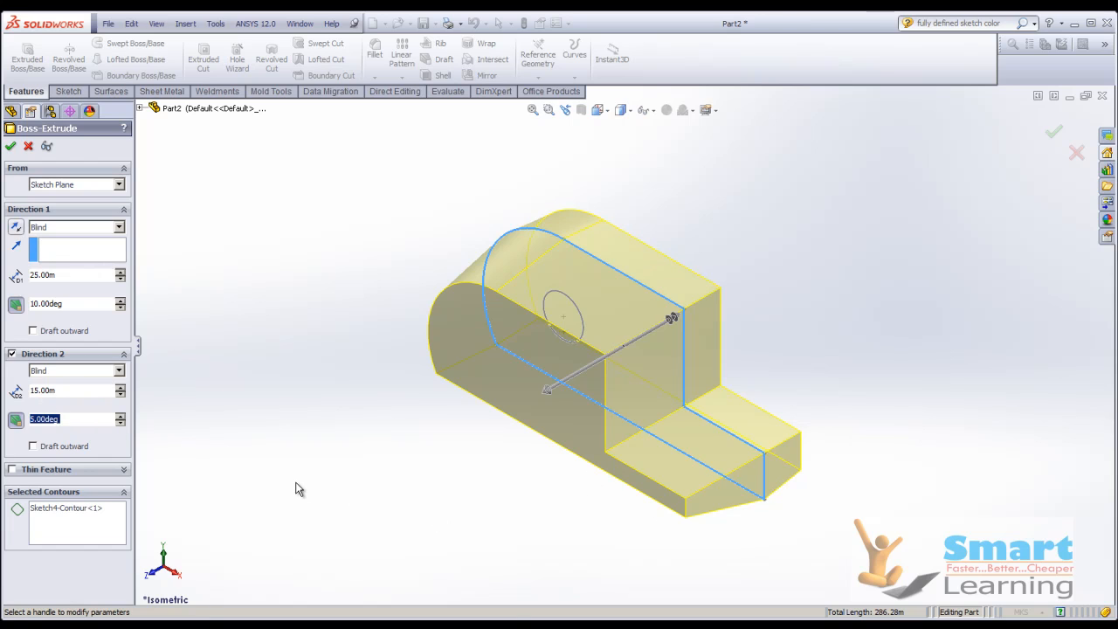
click(10, 147)
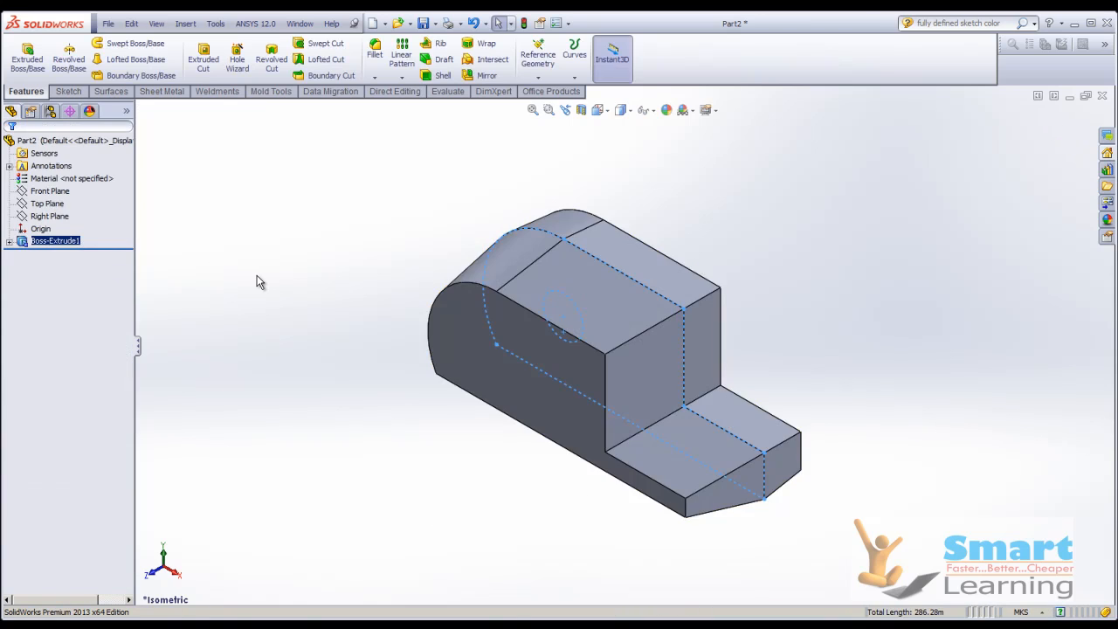
- Reopen the extruded boss for editing and set its Direction 1 draft angle to 15 degrees
middle_drag(565, 309, 407, 277)
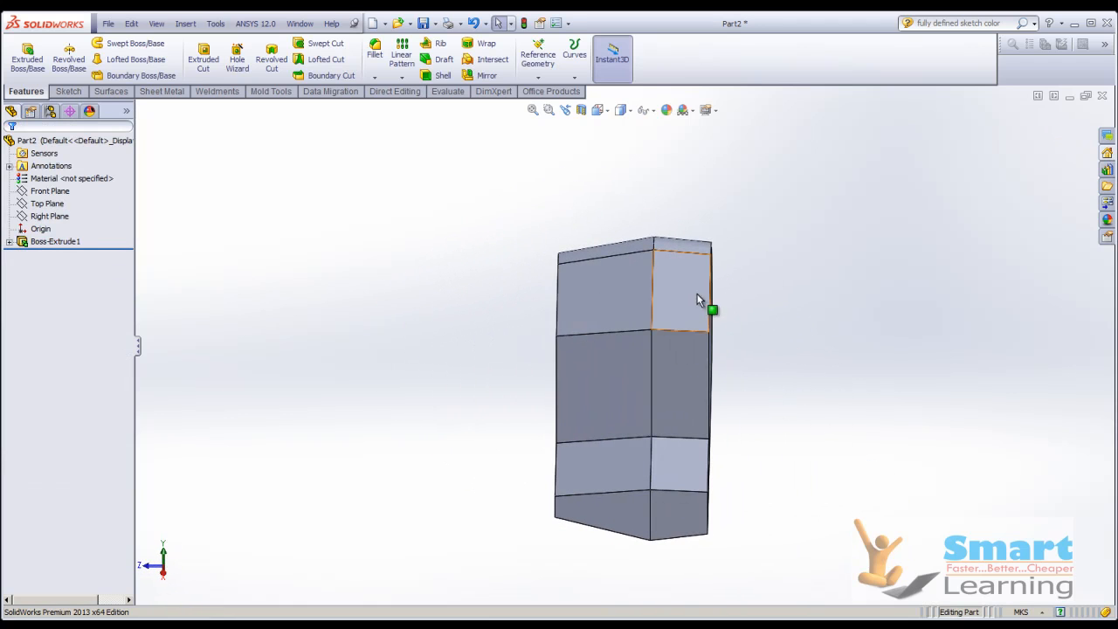
middle_drag(699, 296, 786, 325)
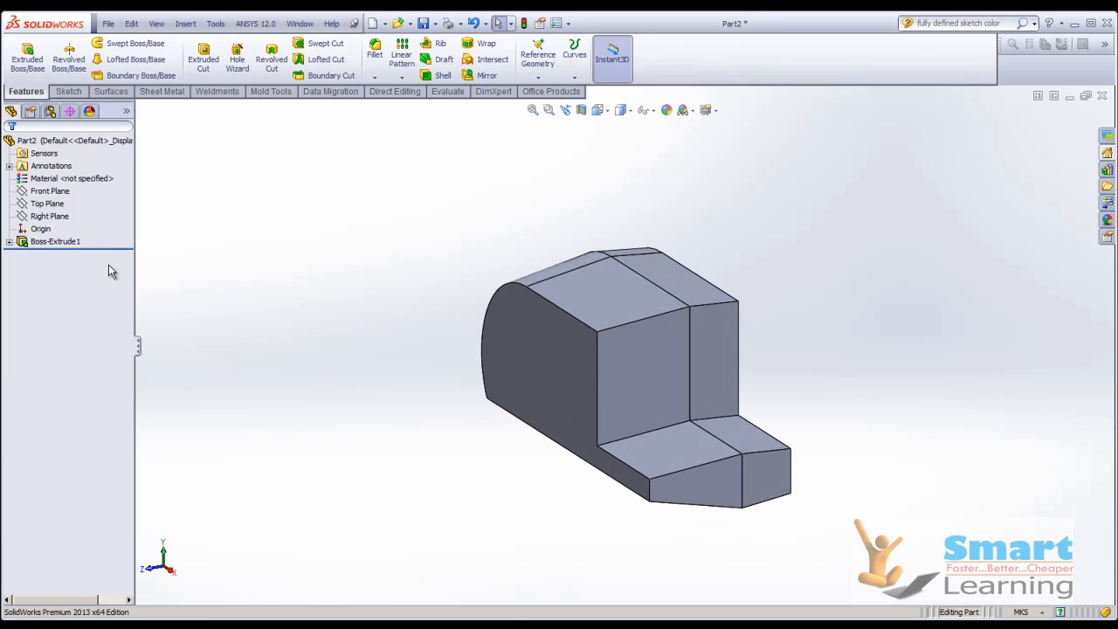
click(40, 245)
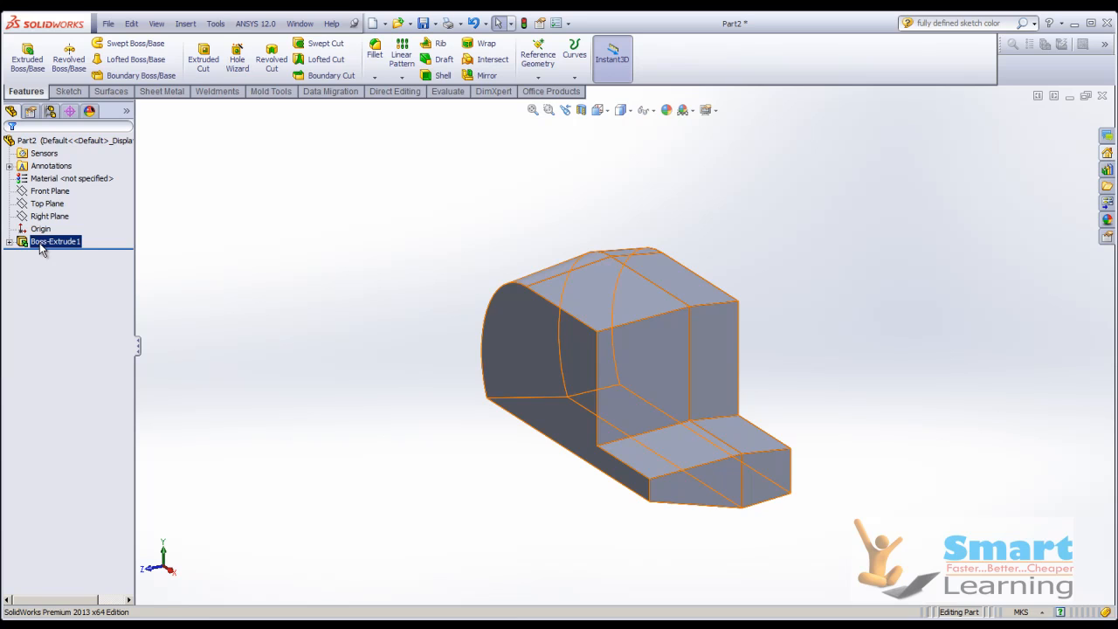
right_click(43, 248)
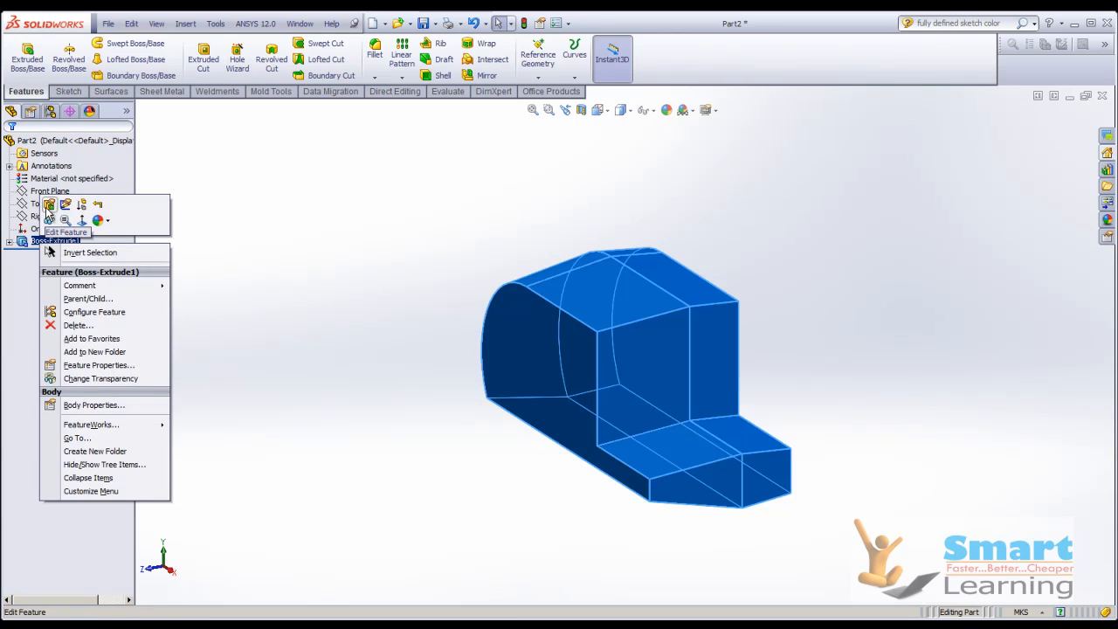
click(48, 205)
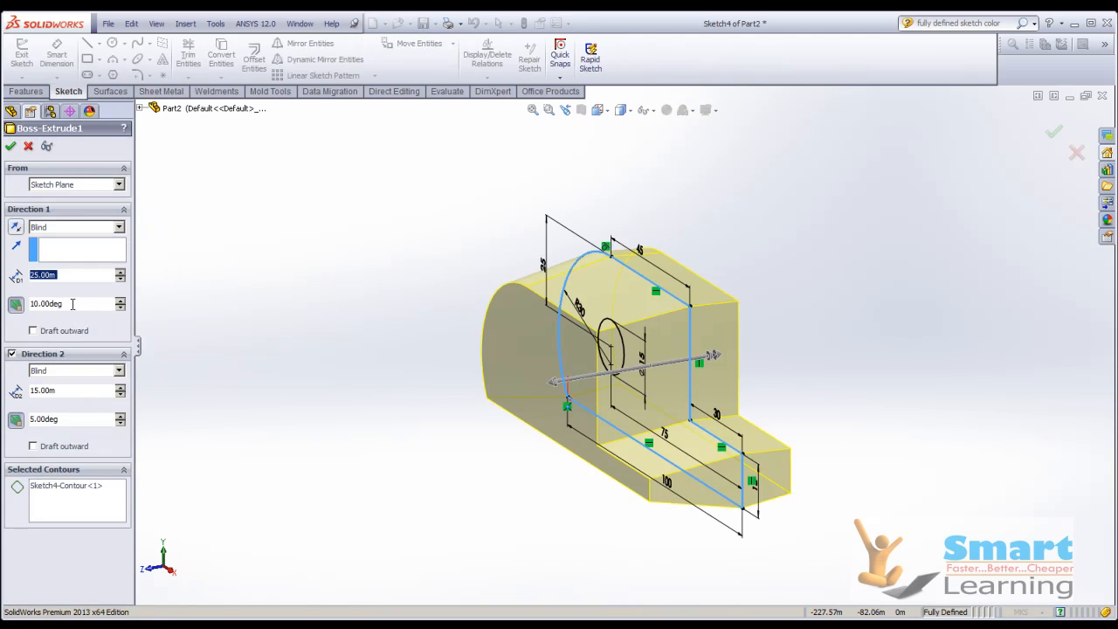
text(15)
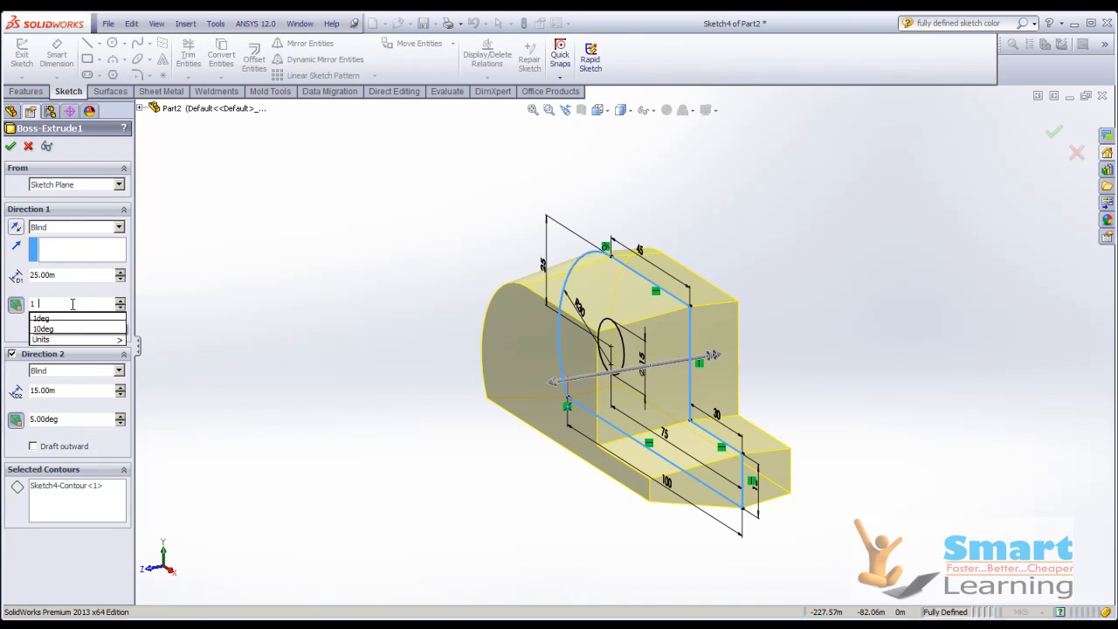
key(Return)
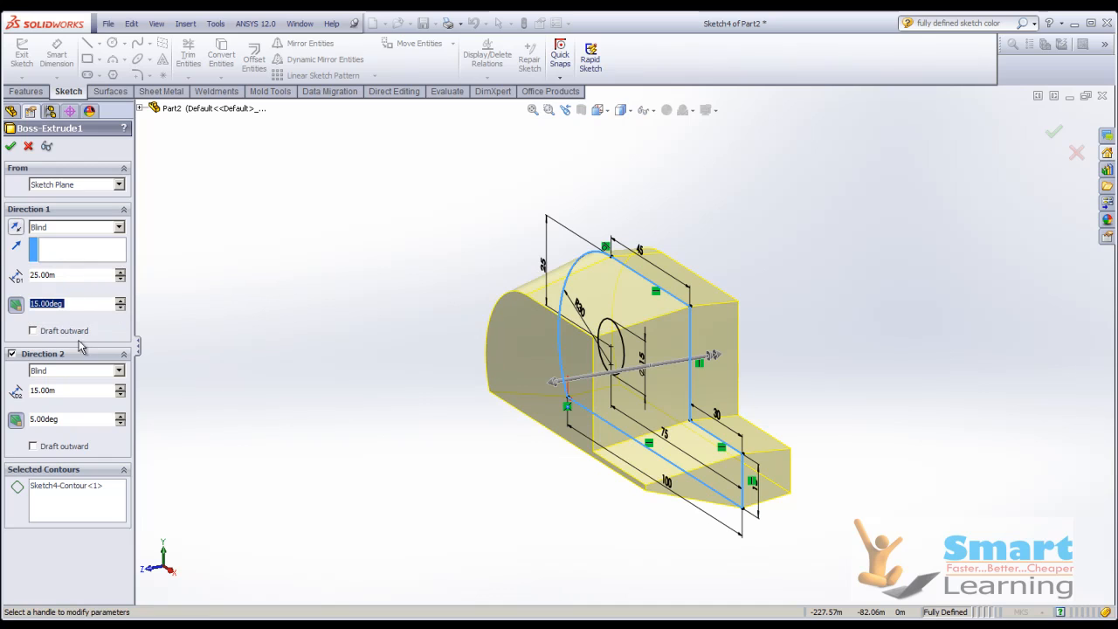
- Toggle the Direction 1 draft between inward and outward to compare them, leaving it outward
click(39, 335)
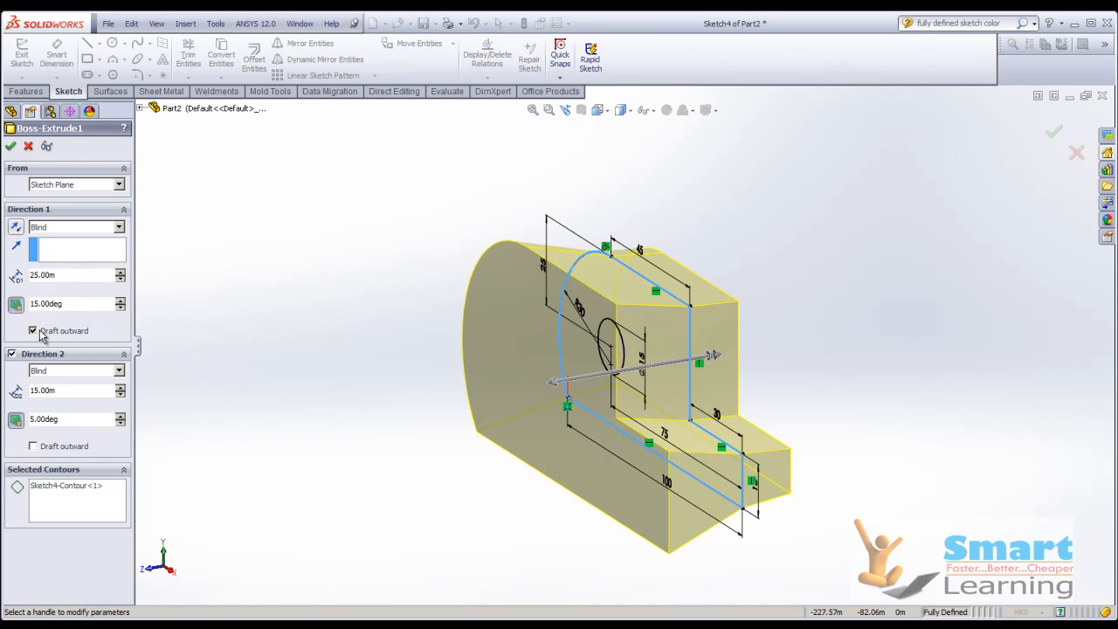
click(40, 335)
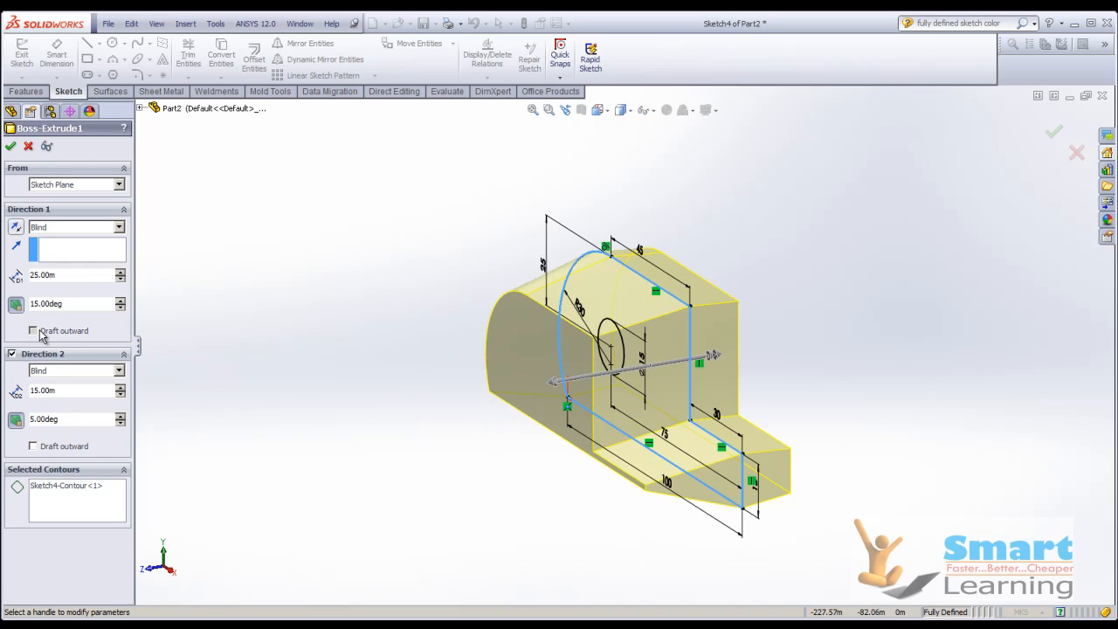
click(40, 336)
click(39, 336)
click(38, 332)
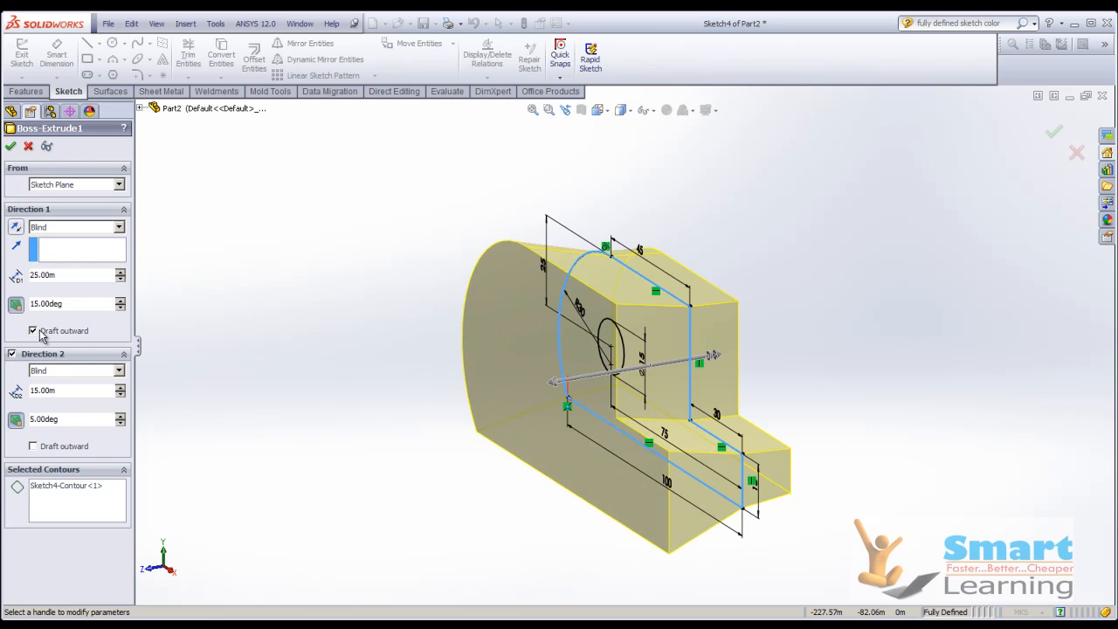
- Try the outward draft in Direction 2 and turn off the draft for that direction
click(50, 450)
click(49, 450)
click(16, 420)
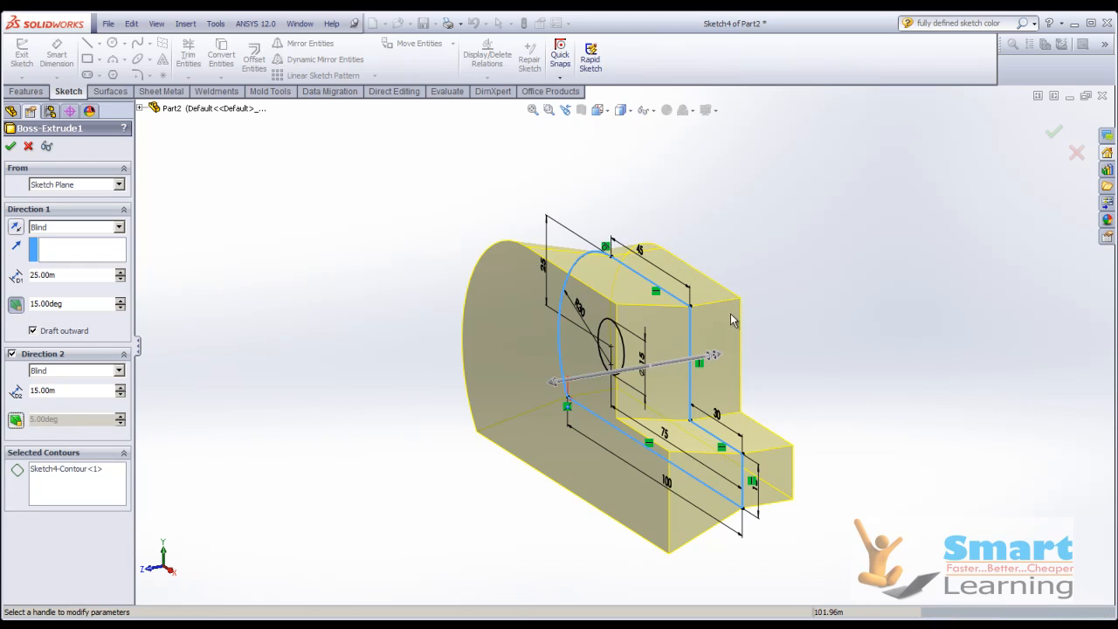
- Set the blind depth of Direction 2 to 30 m
scroll(726, 323, down, 1)
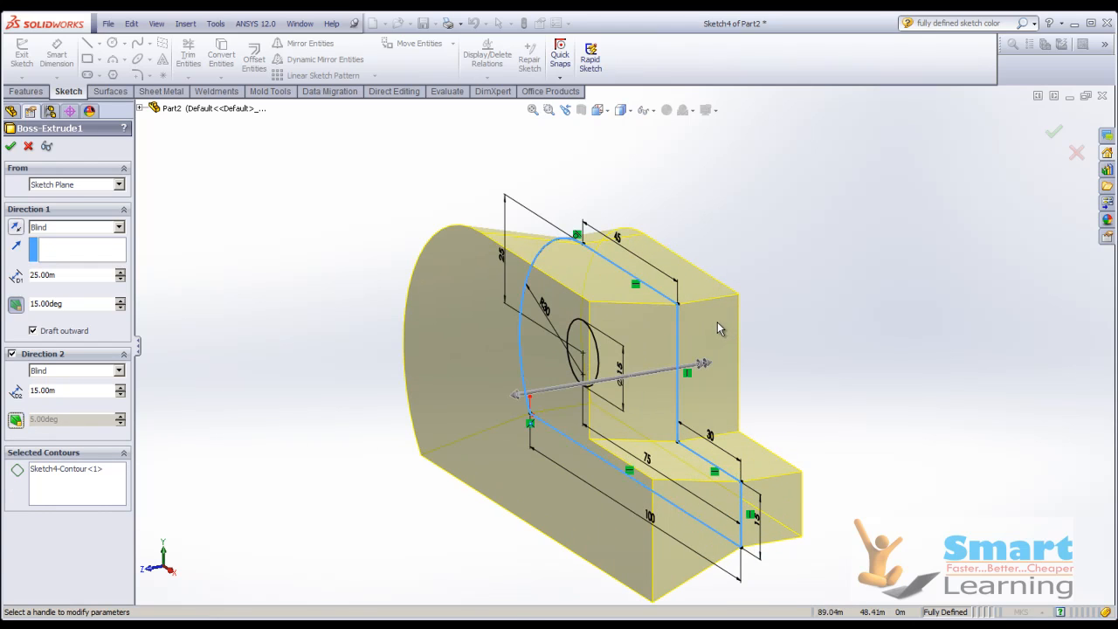
scroll(717, 322, down, 1)
scroll(623, 344, up, 1)
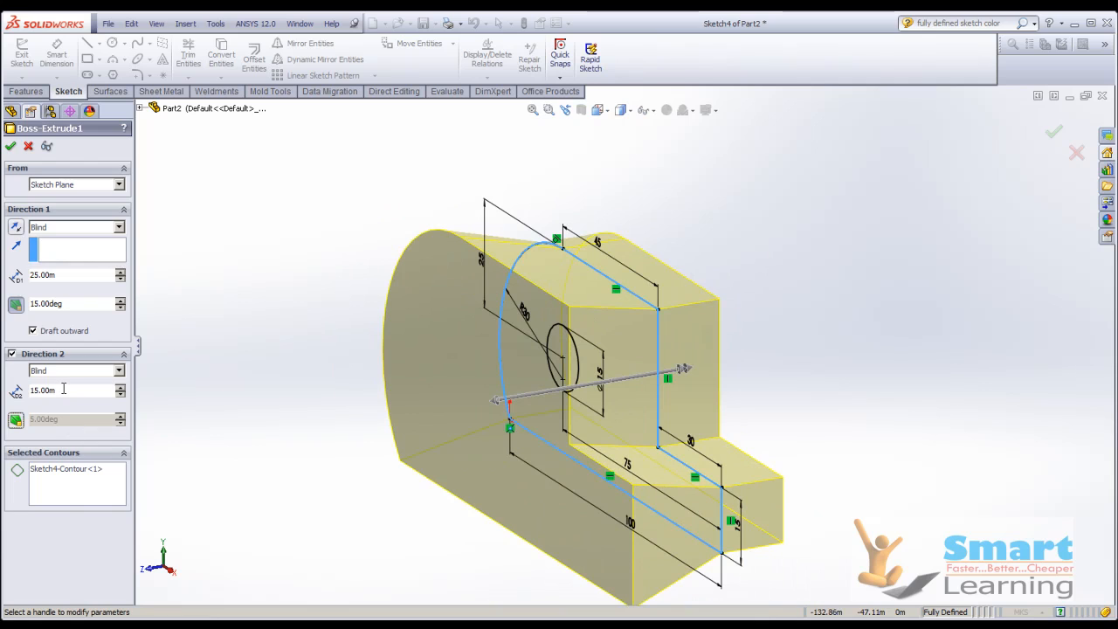
double_click(63, 389)
text(25)
key(Return)
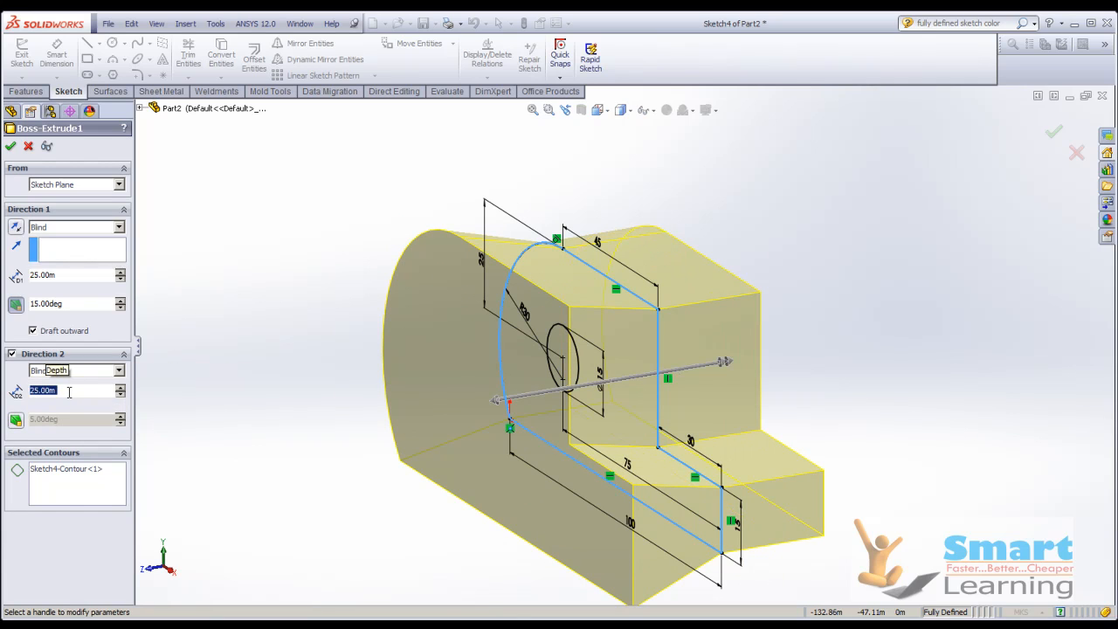
text(30)
key(Return)
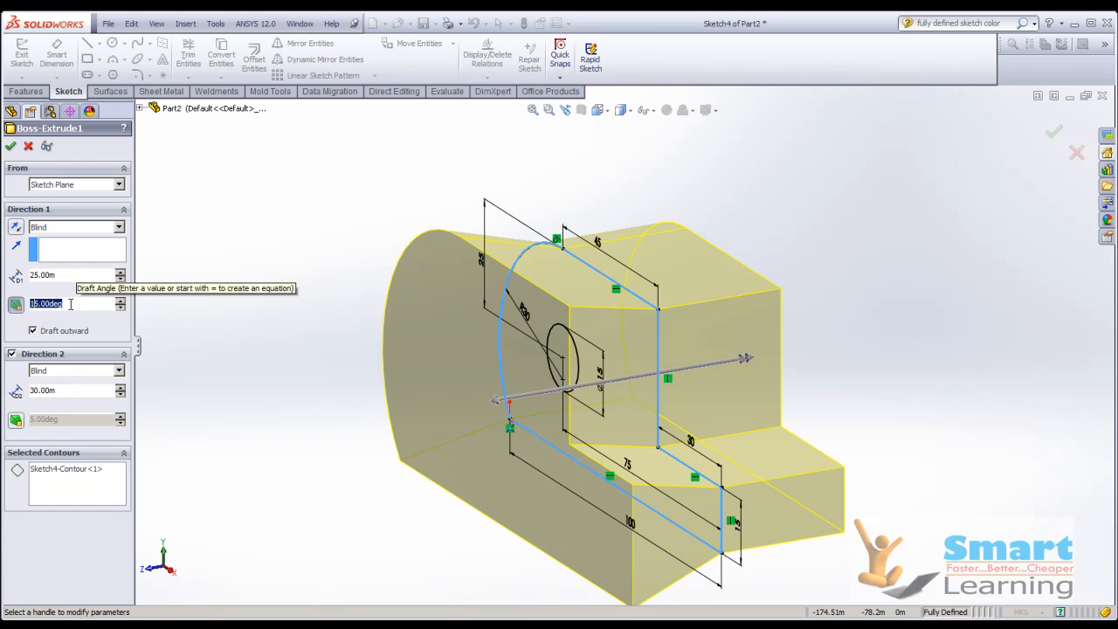
- Set the Direction 1 draft angle to 10 degrees and accept the edited extrusion after checking its detailed preview
text(10)
key(Return)
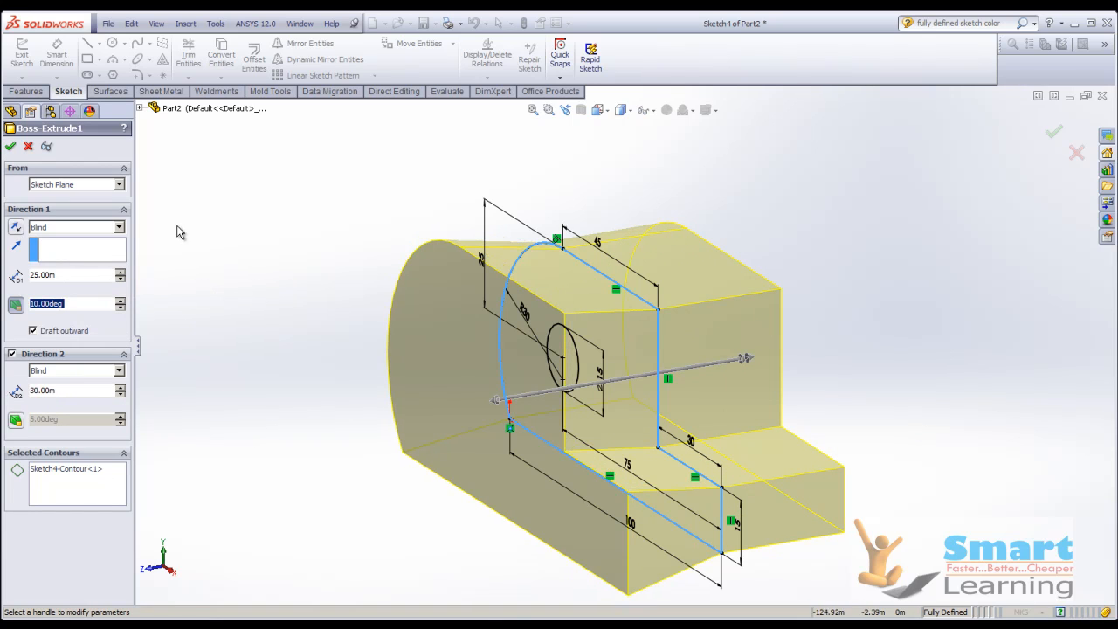
click(47, 147)
middle_drag(399, 250, 390, 294)
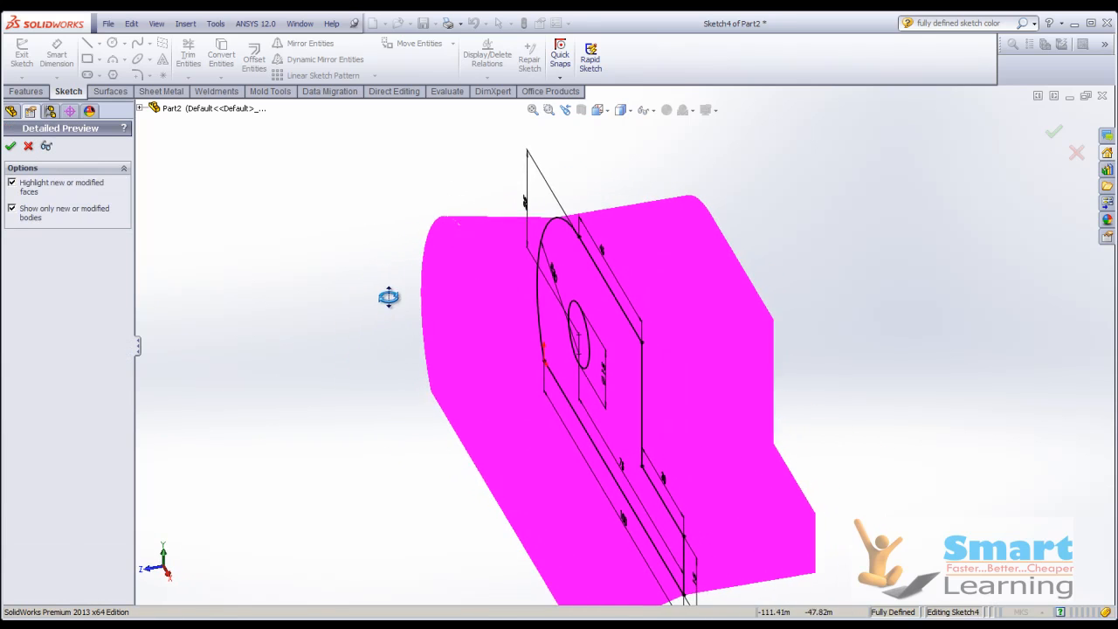
click(11, 146)
middle_drag(370, 390, 521, 288)
scroll(519, 294, up, 2)
scroll(585, 322, down, 2)
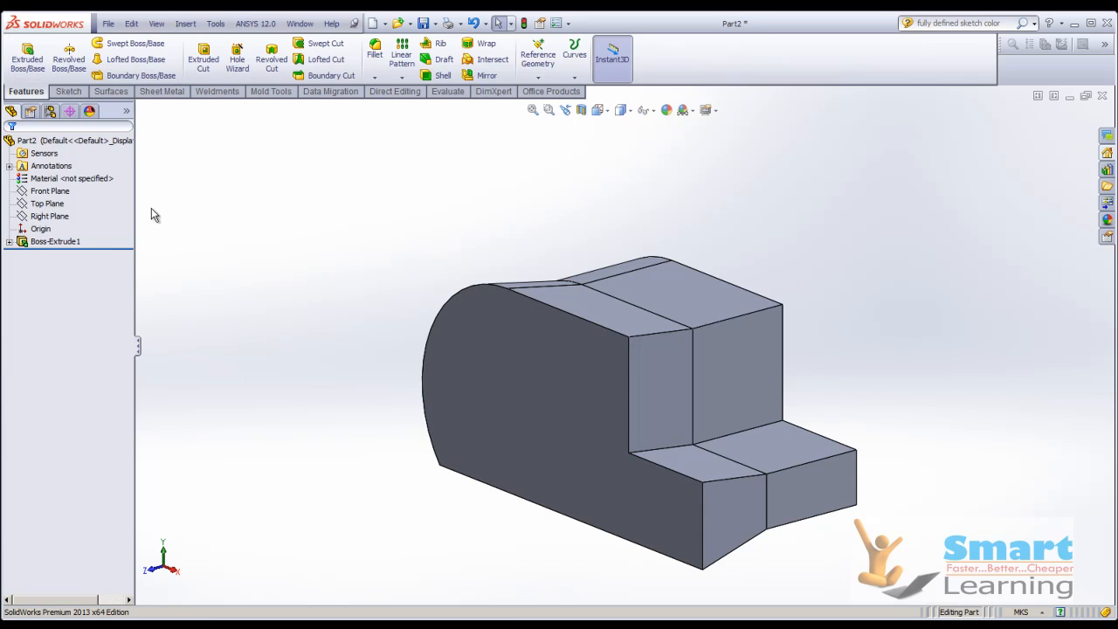
- Reopen the extrusion's settings to review the draft and depth of both directions, then accept them
click(52, 242)
right_click(46, 251)
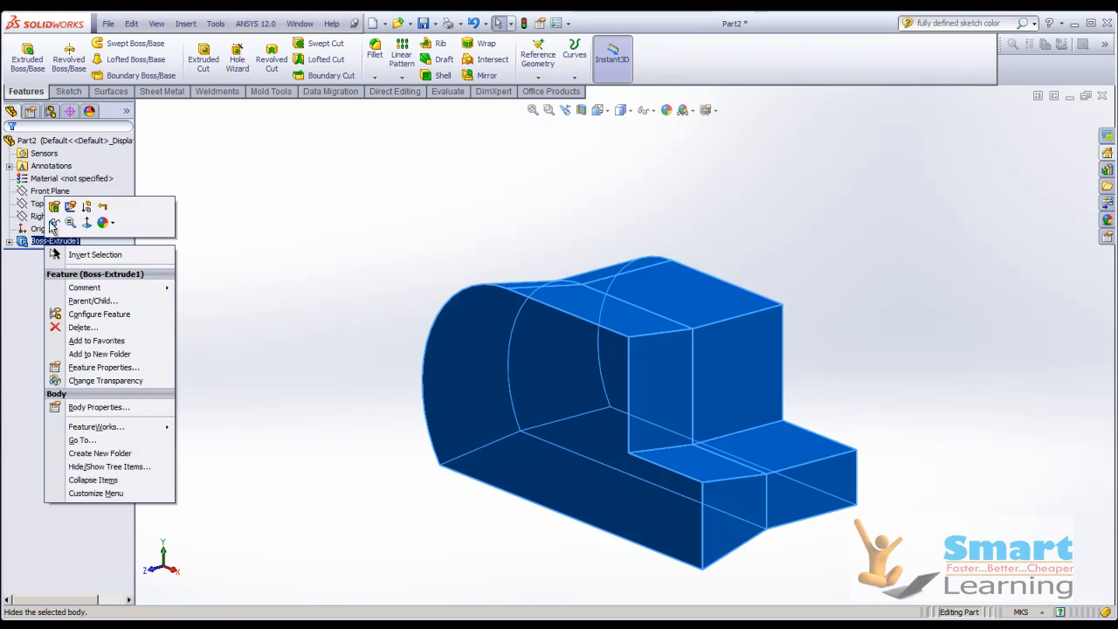
click(51, 210)
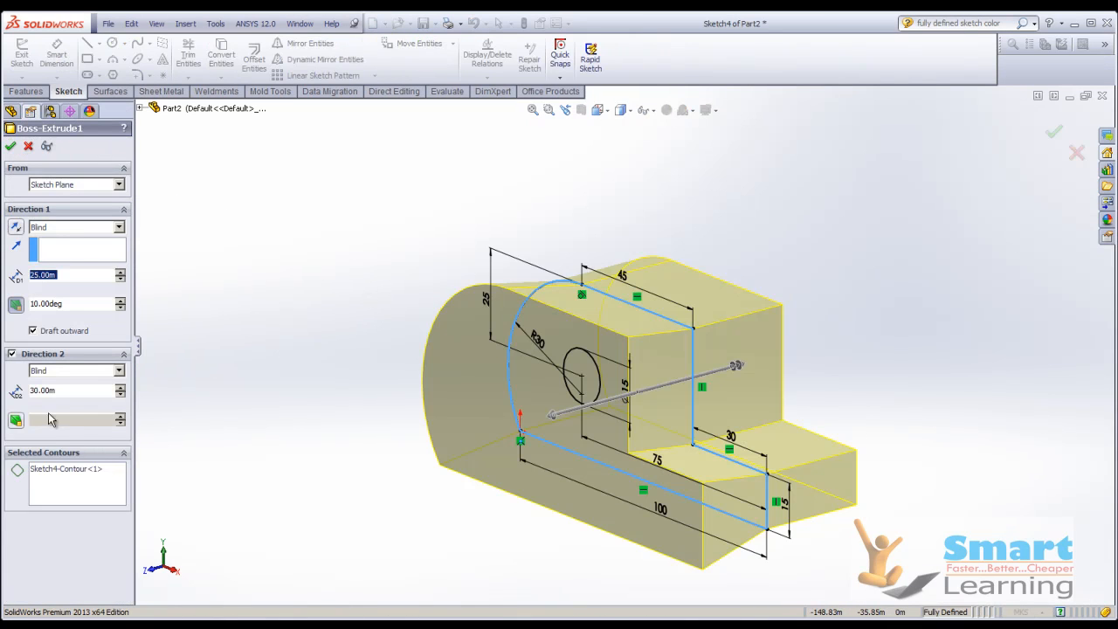
click(33, 332)
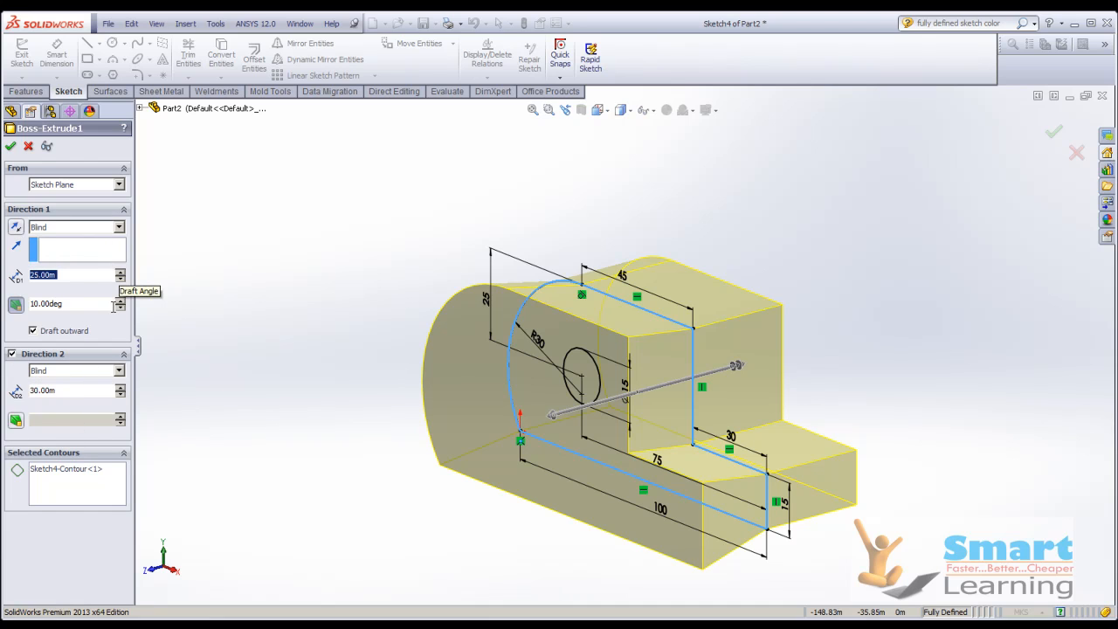
click(11, 147)
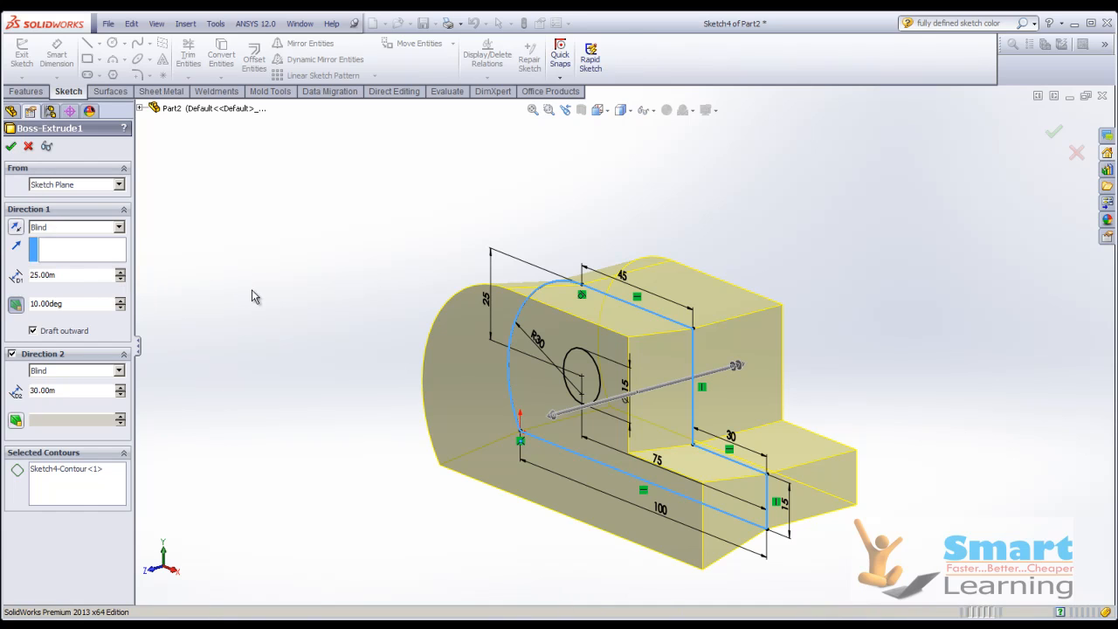
- Edit the extrusion's sketch and set the length of the profile's upper horizontal edge to 40 m
click(52, 242)
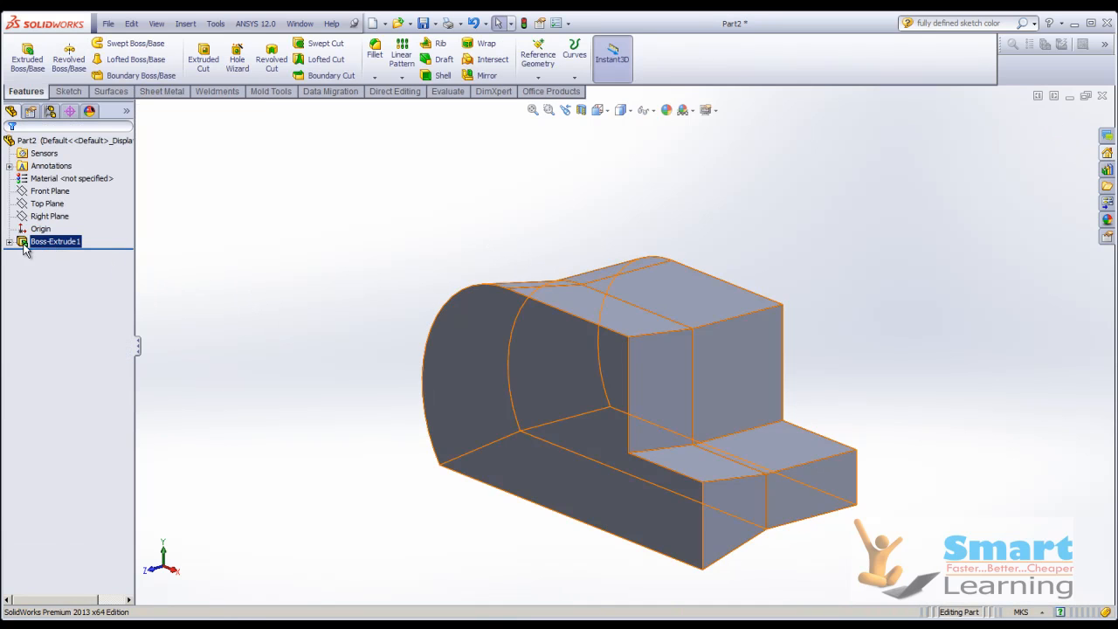
click(41, 243)
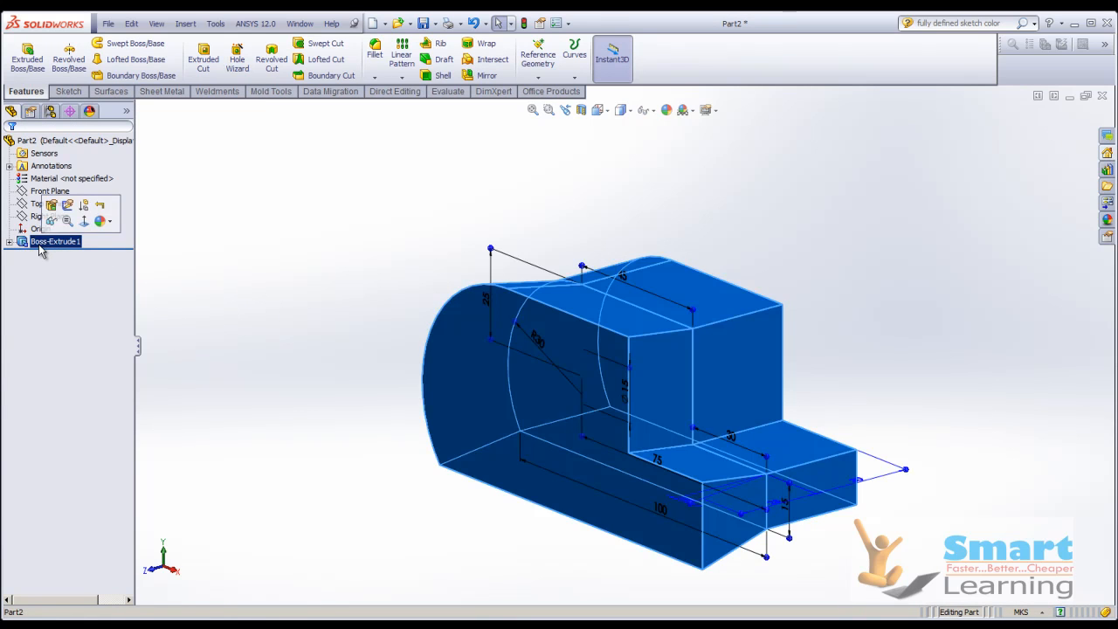
click(67, 204)
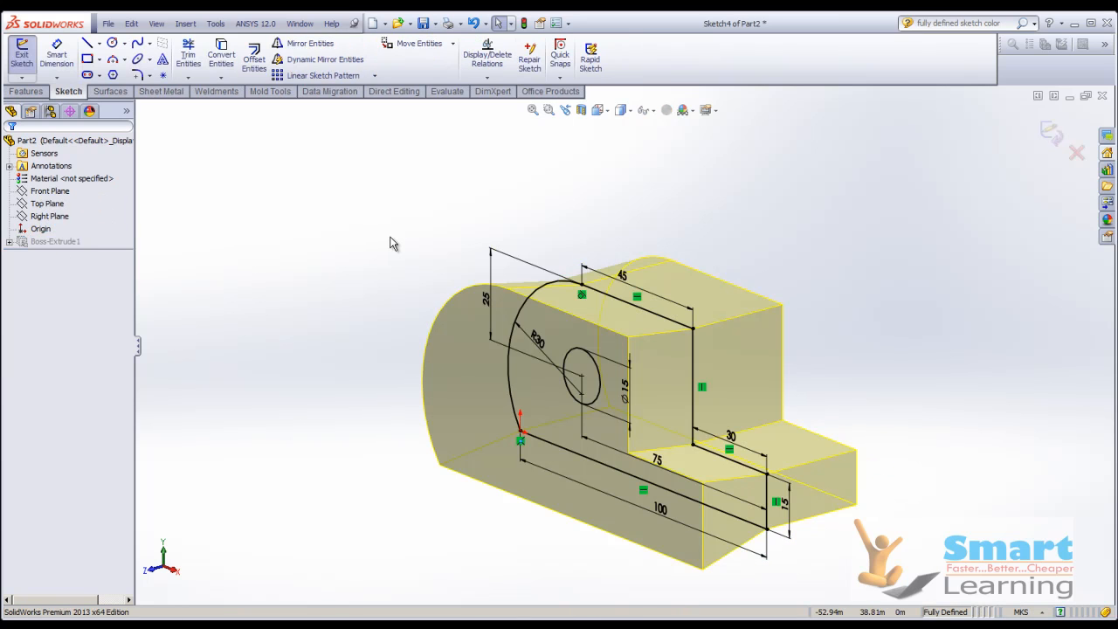
scroll(712, 385, down, 3)
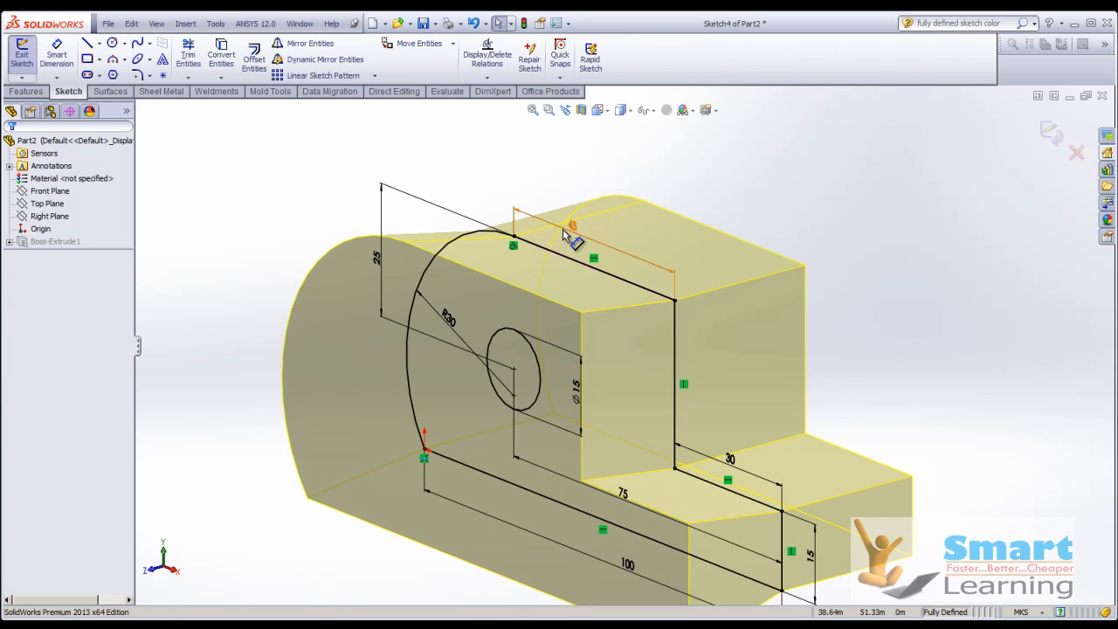
double_click(569, 224)
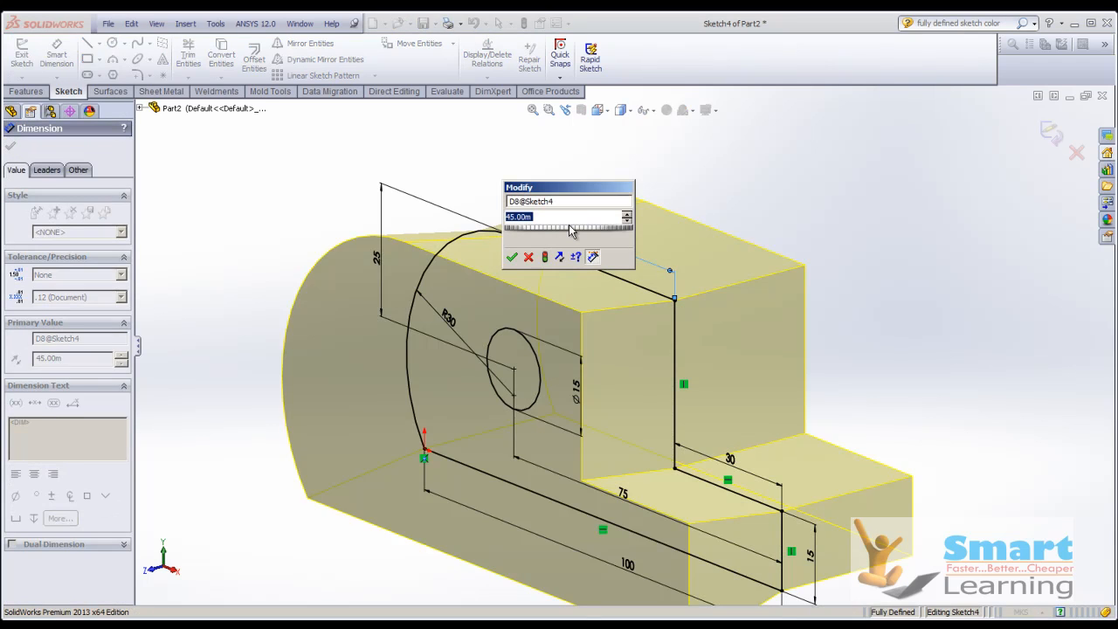
text(4)
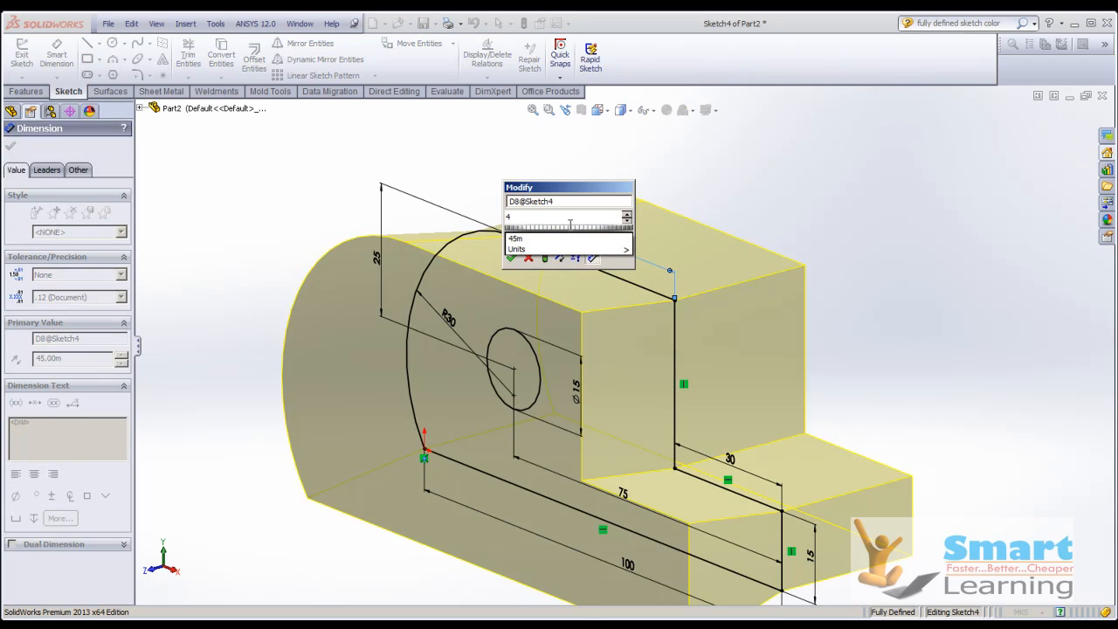
text(0)
key(Return)
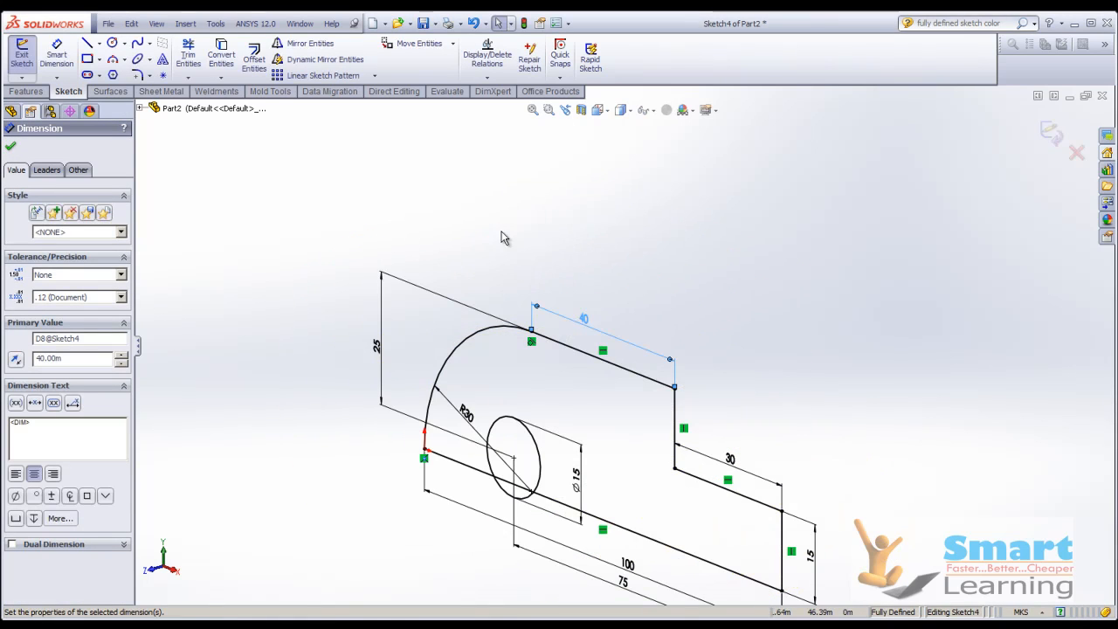
- Set the vertical distance between the profile's upper edge and the circle's centre to 15 m, and exit the sketch
scroll(568, 359, up, 2)
scroll(564, 356, down, 5)
scroll(555, 352, up, 3)
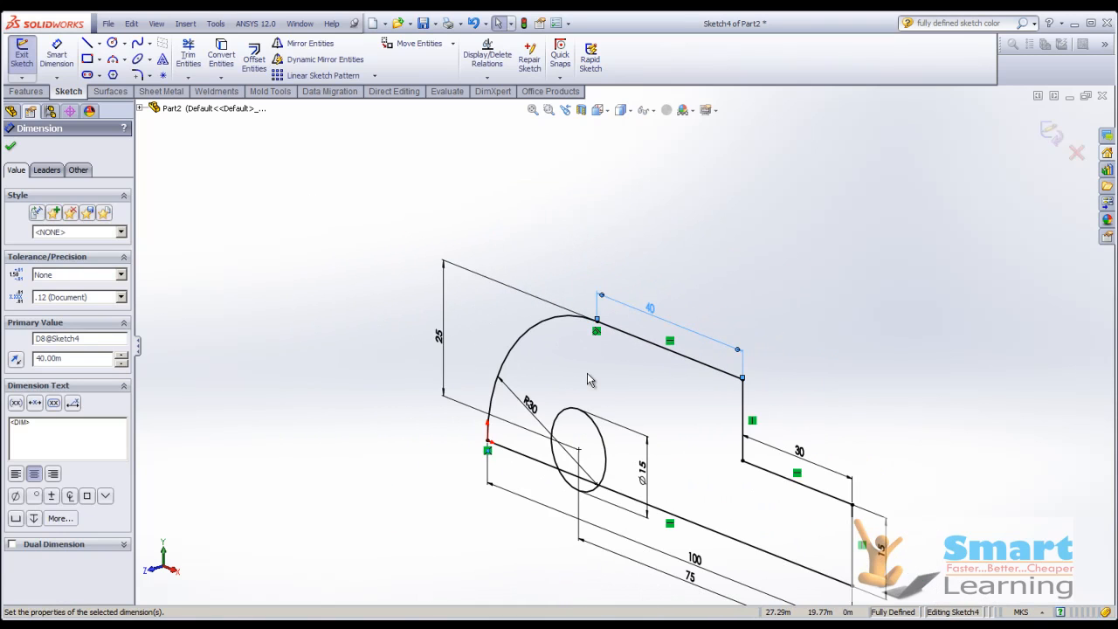
mouse_move(588, 374)
middle_down()
mouse_move(626, 318)
mouse_move(649, 363)
middle_up()
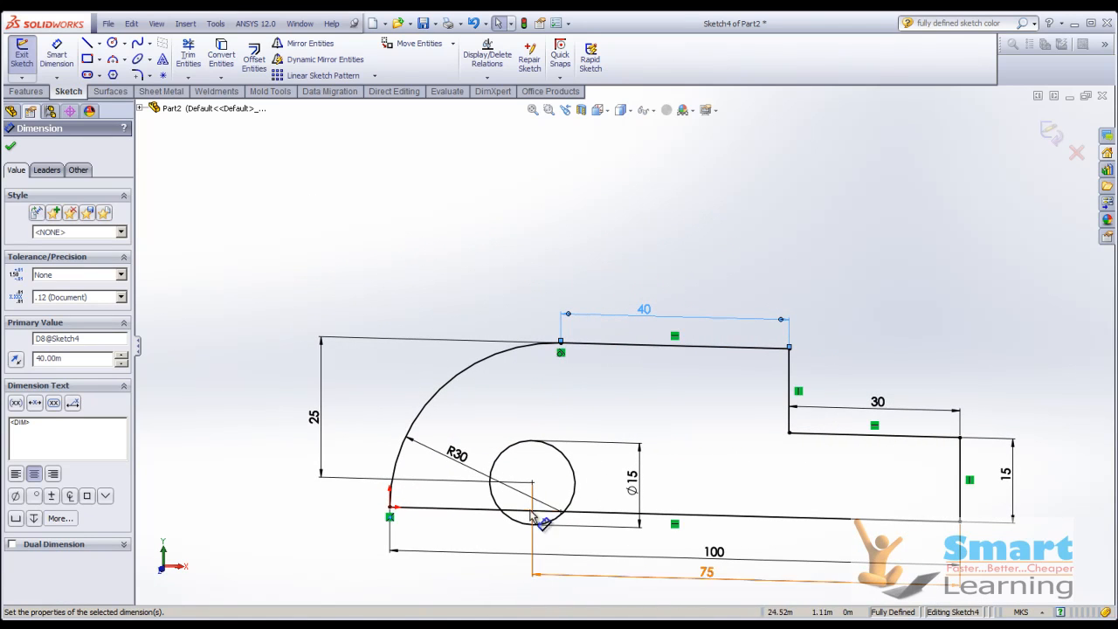
click(632, 483)
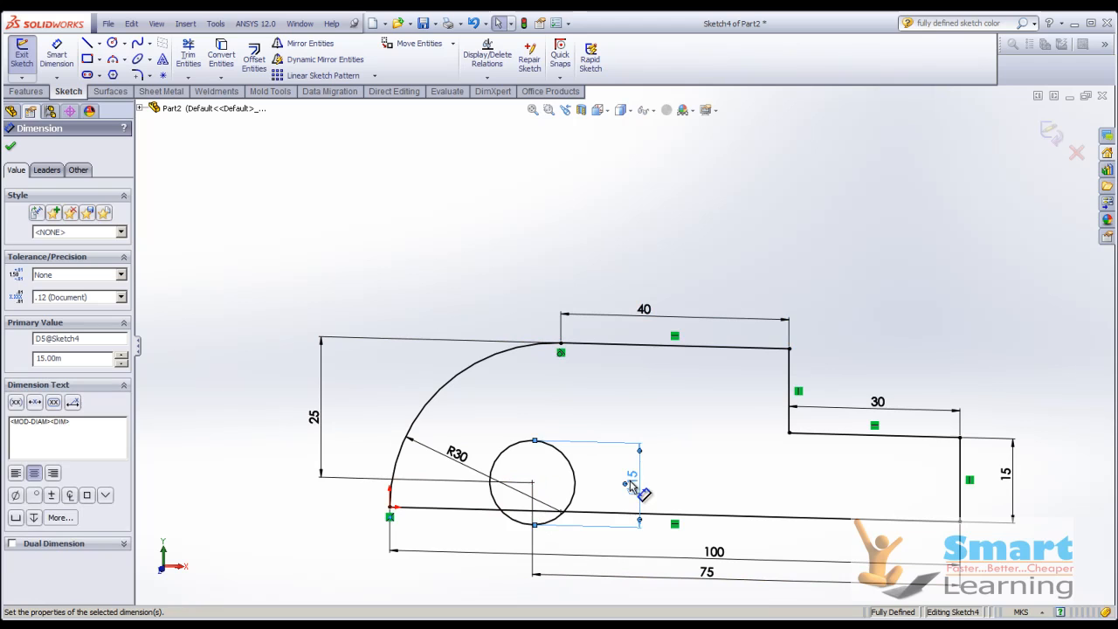
click(544, 395)
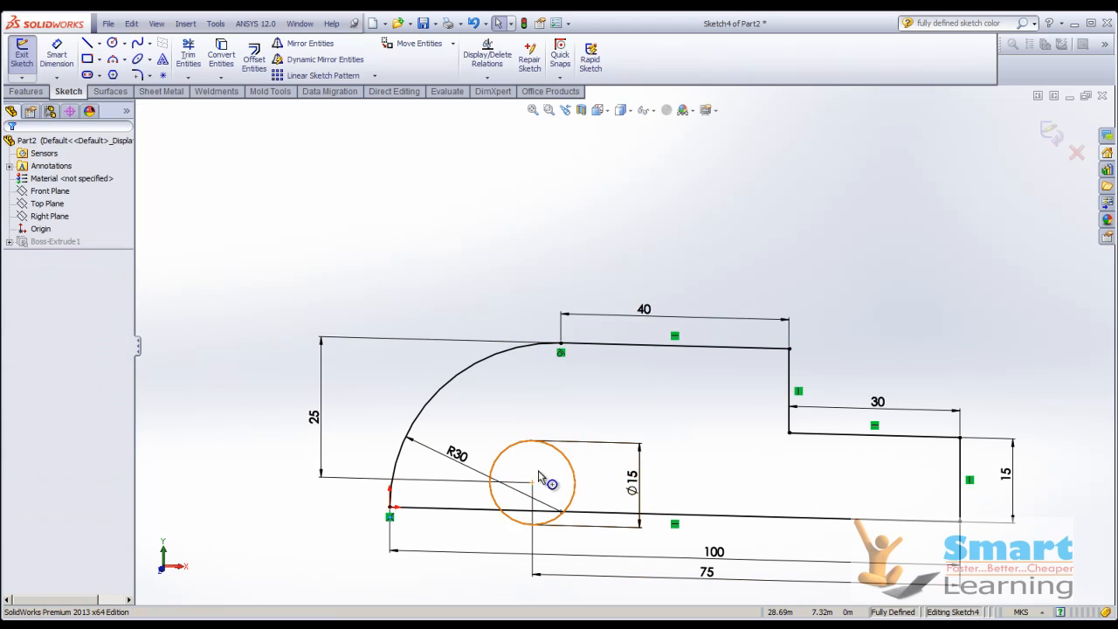
scroll(600, 424, up, 2)
scroll(564, 349, down, 2)
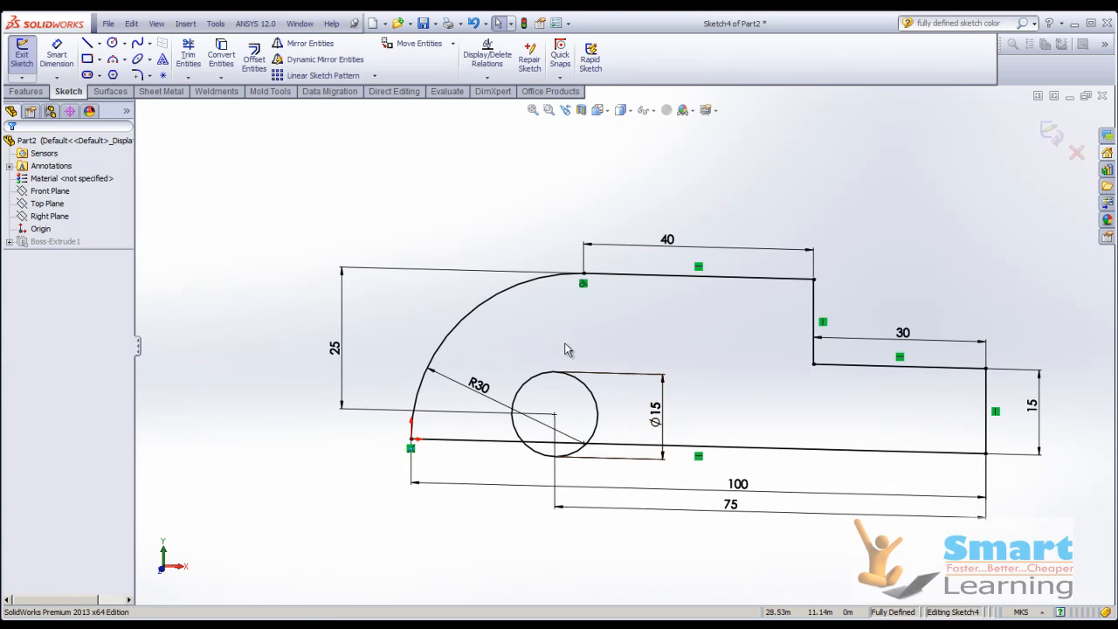
double_click(337, 350)
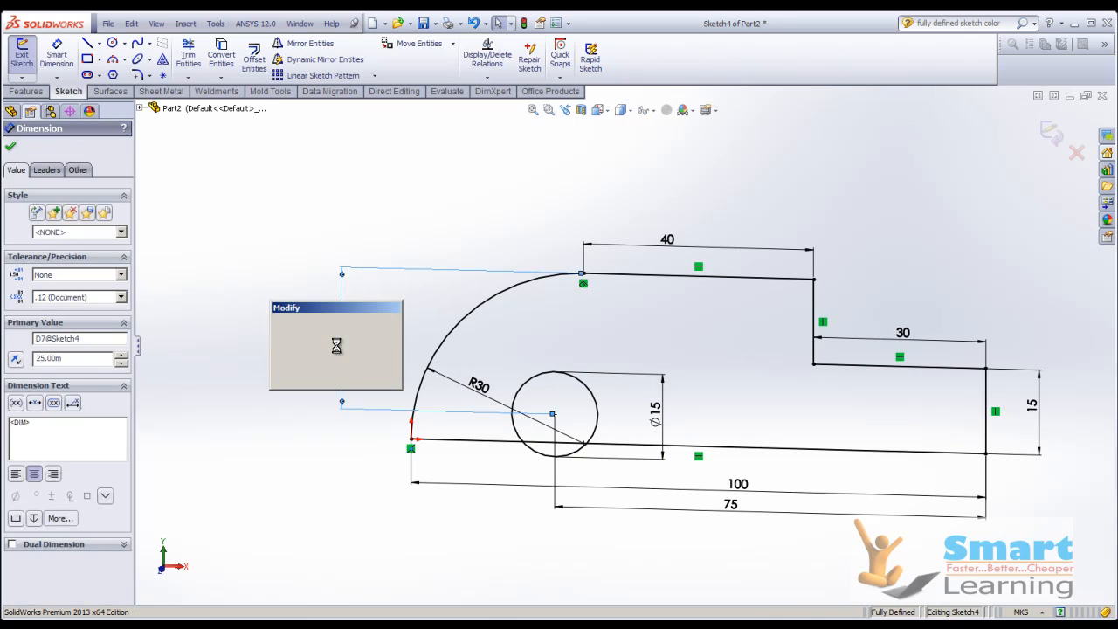
text(15)
key(Return)
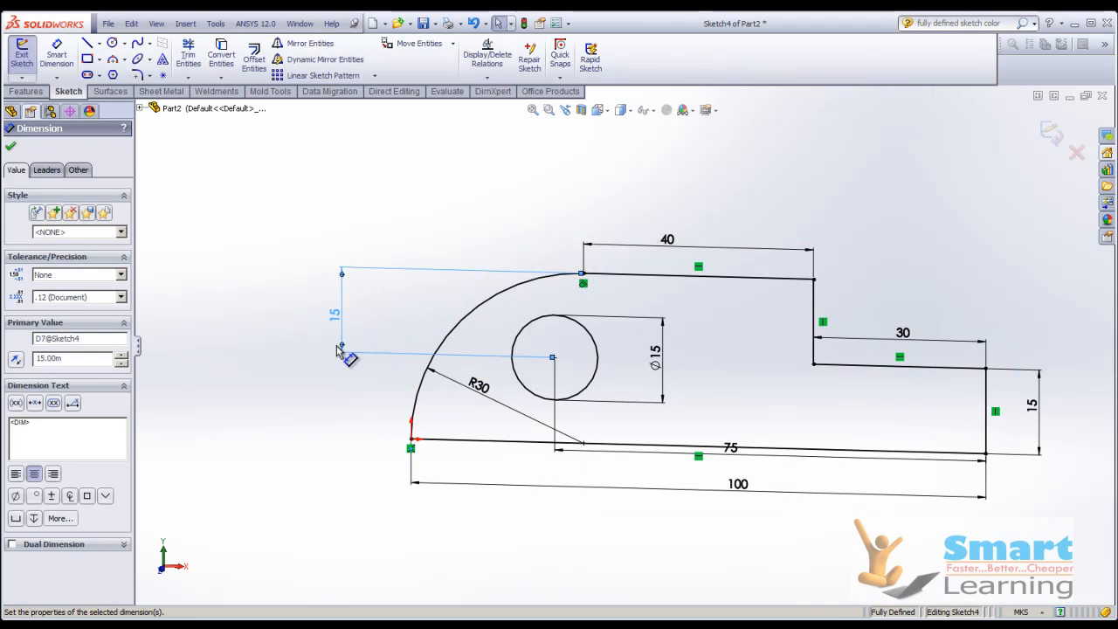
click(17, 148)
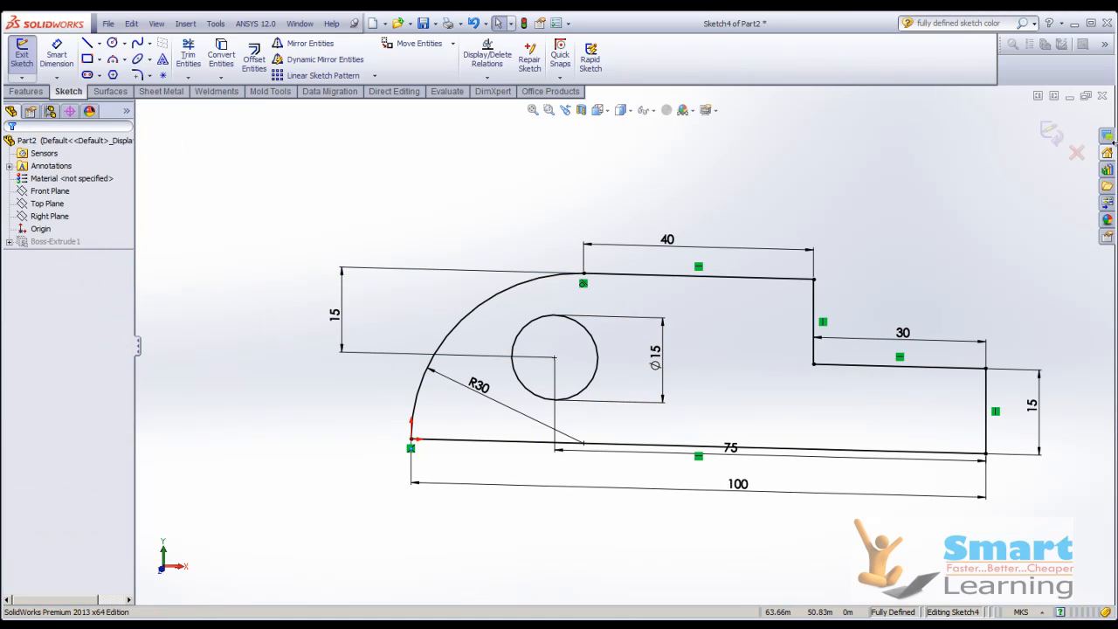
click(1052, 133)
mouse_move(744, 202)
middle_down()
mouse_move(664, 240)
mouse_move(821, 232)
mouse_move(911, 198)
mouse_move(726, 204)
mouse_move(655, 227)
middle_up()
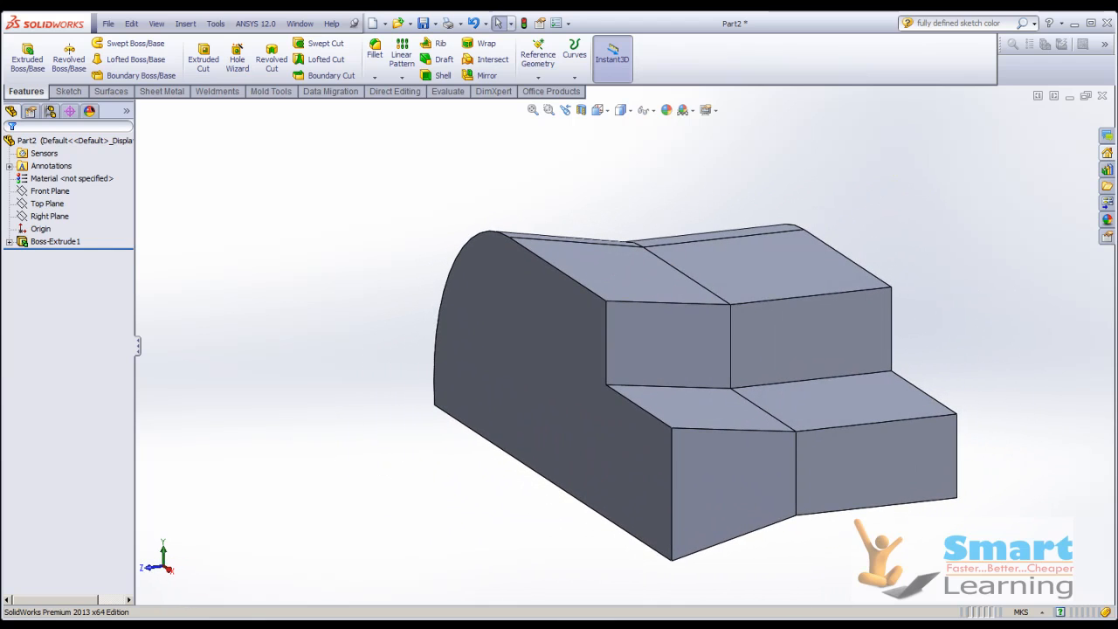
- Reopen the extrusion's settings to examine its selected contour against the circle in the sketch, then accept and inspect the solid
click(8, 242)
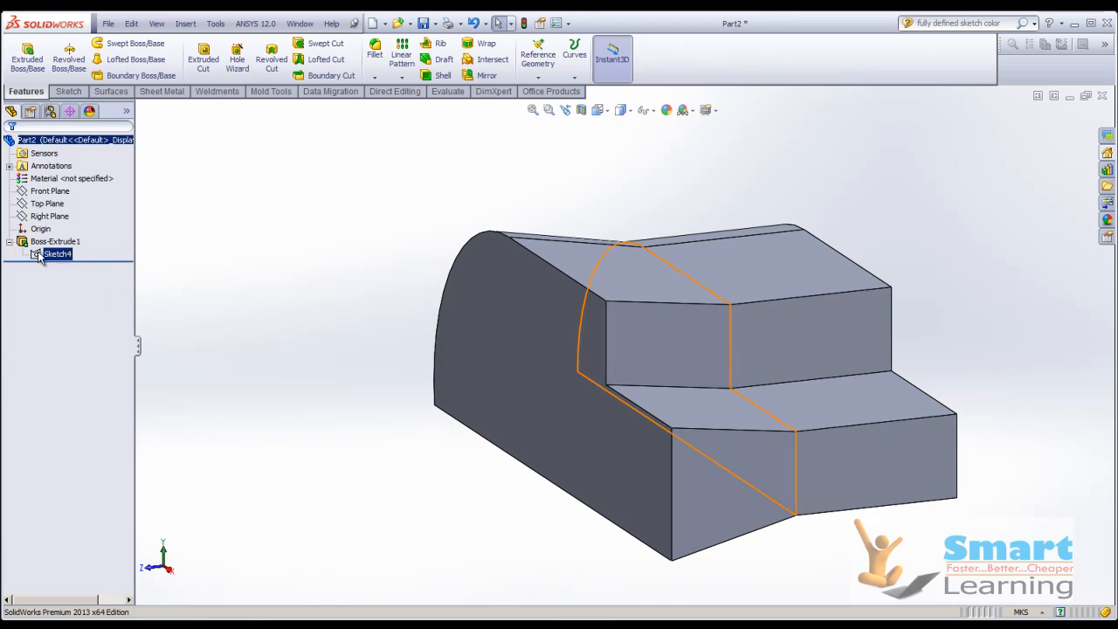
click(48, 242)
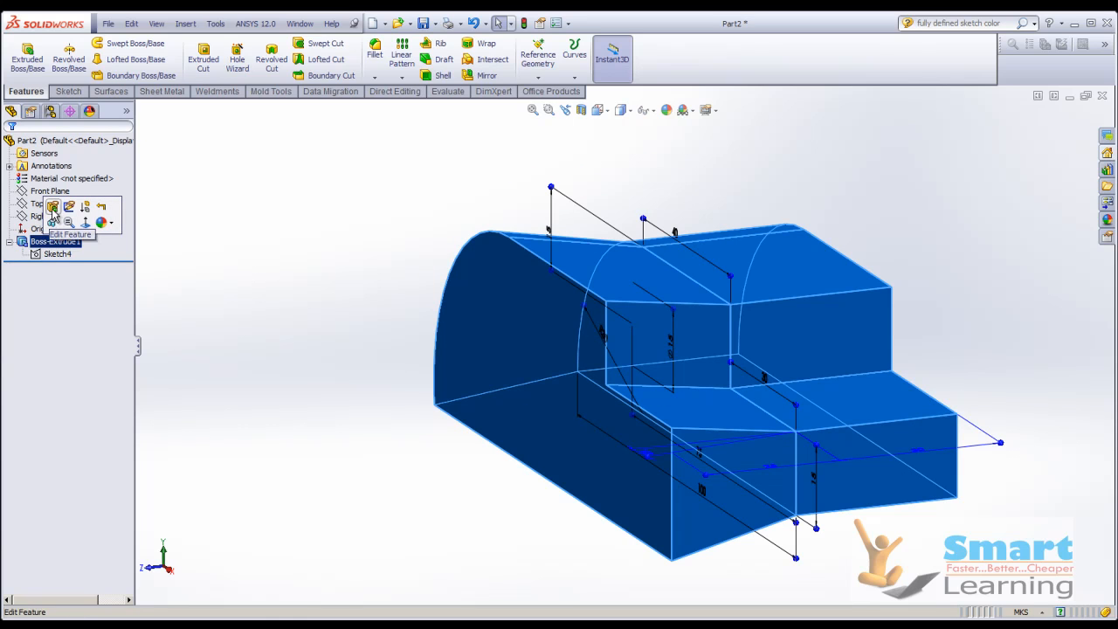
click(53, 209)
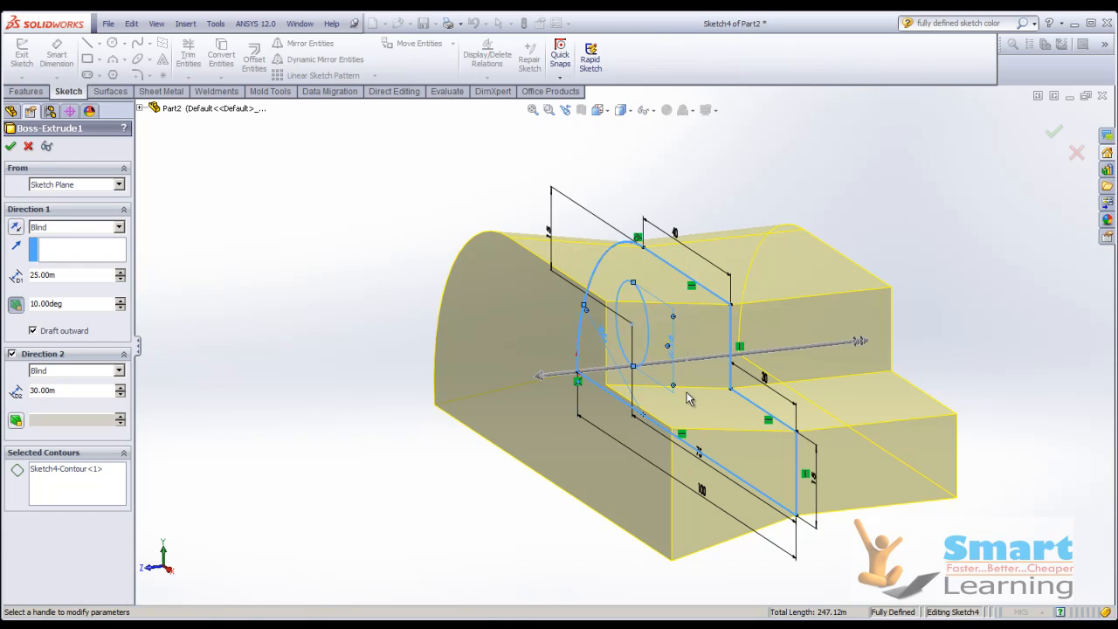
click(10, 146)
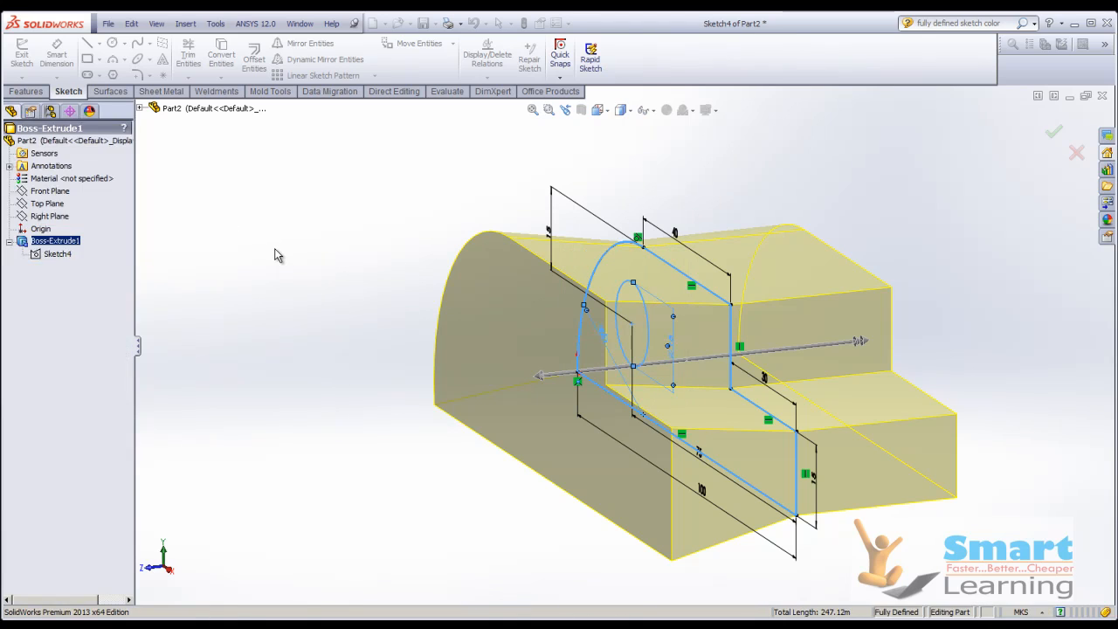
middle_drag(387, 355, 330, 377)
scroll(330, 282, up, 1)
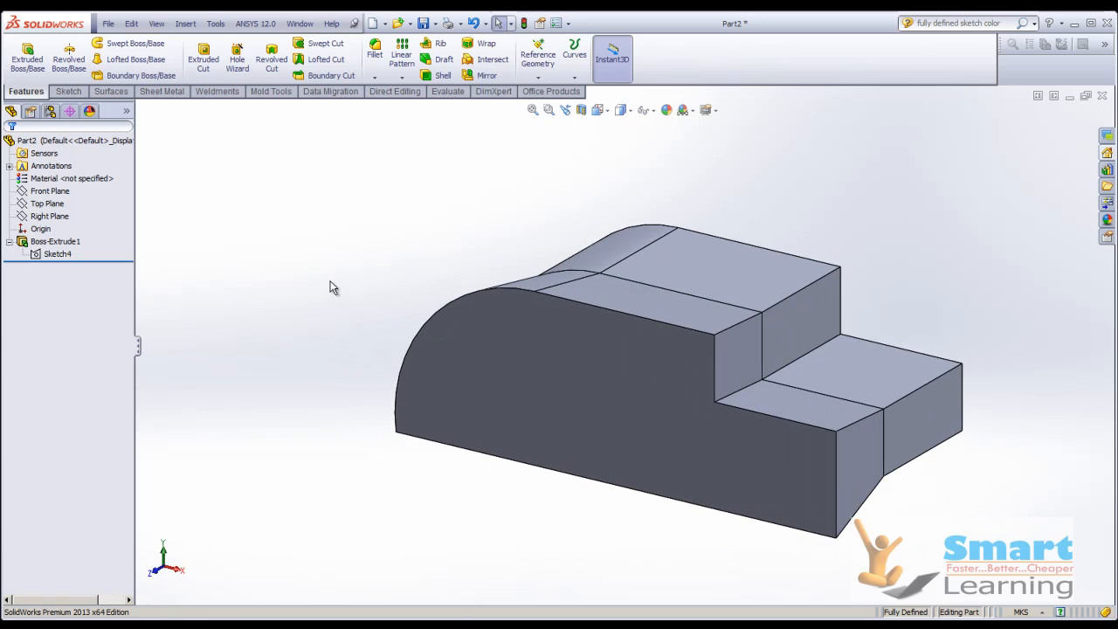
click(27, 56)
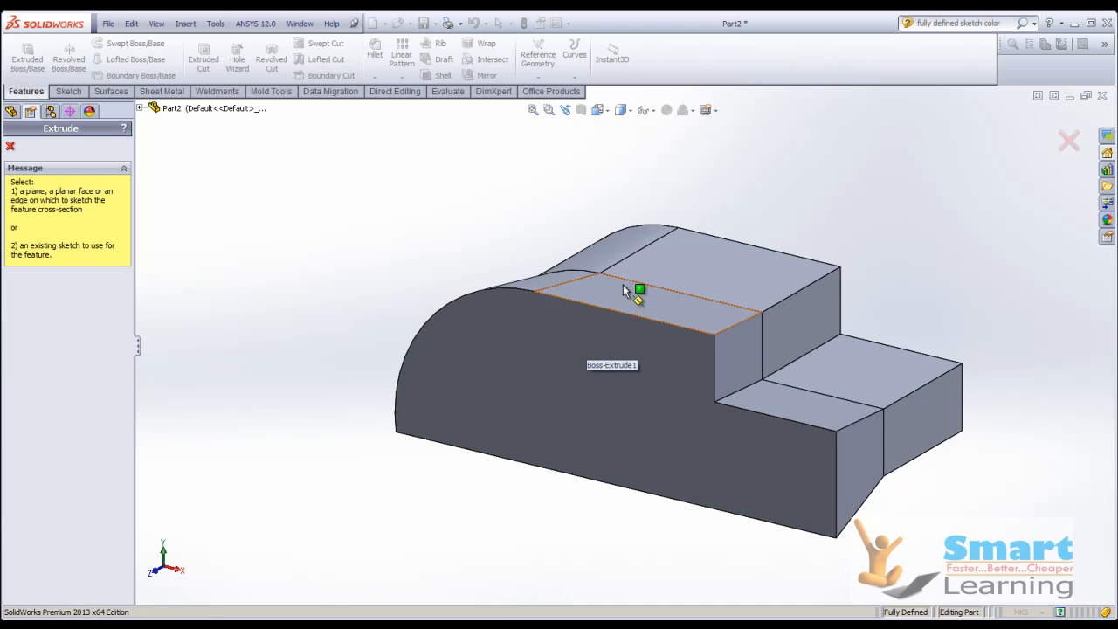
scroll(444, 310, up, 1)
middle_drag(444, 310, 454, 267)
click(11, 146)
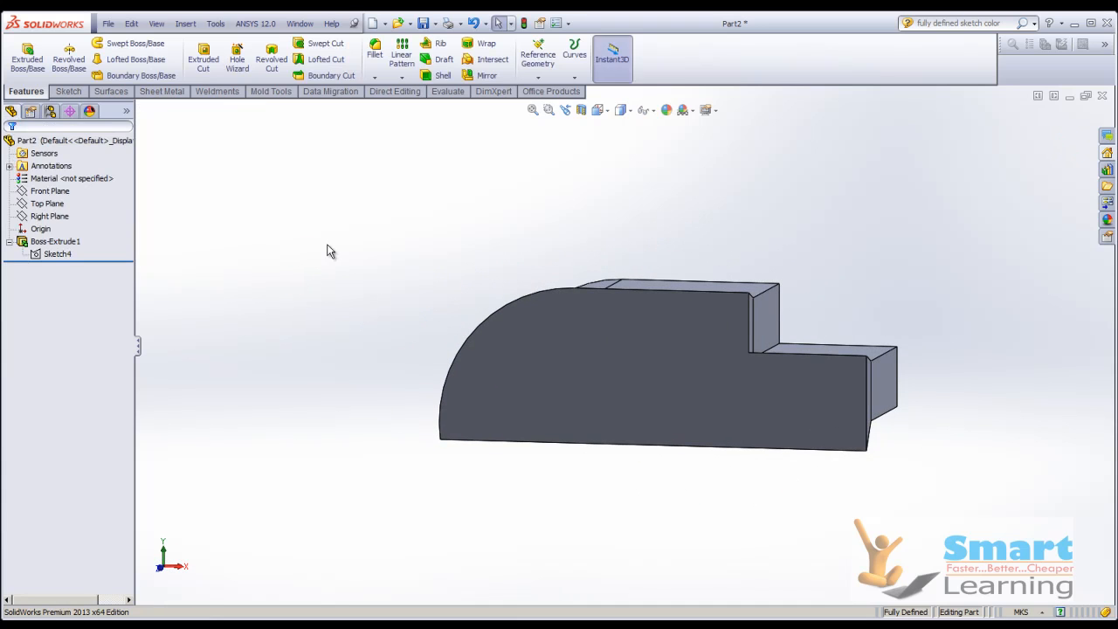
- Open the extrusion's underlying sketch for editing and orient the view to Front
right_click(56, 254)
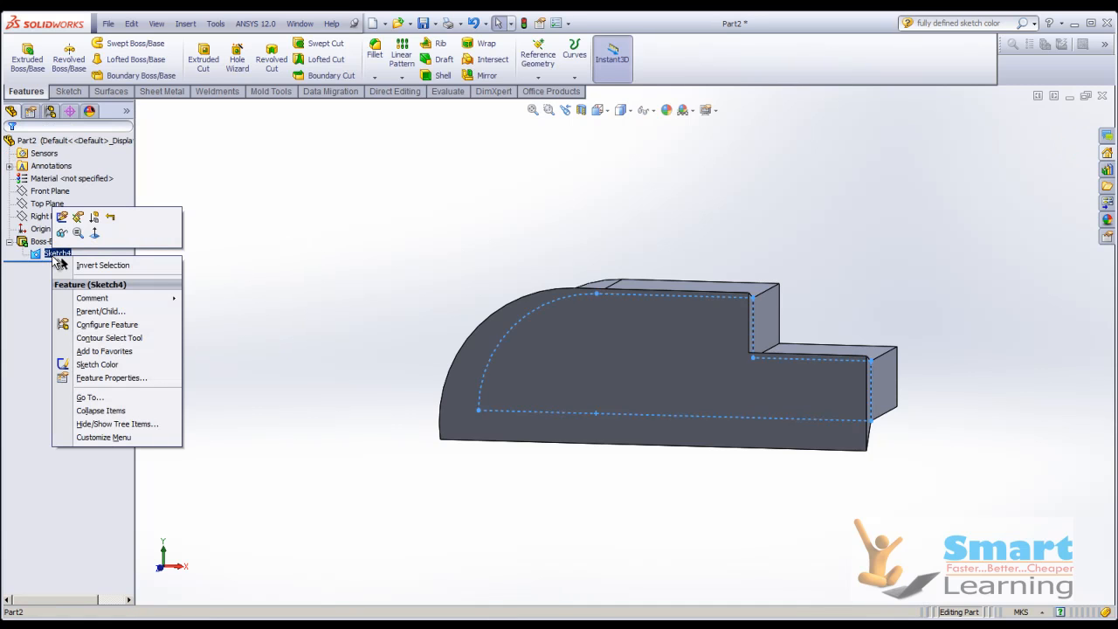
click(61, 217)
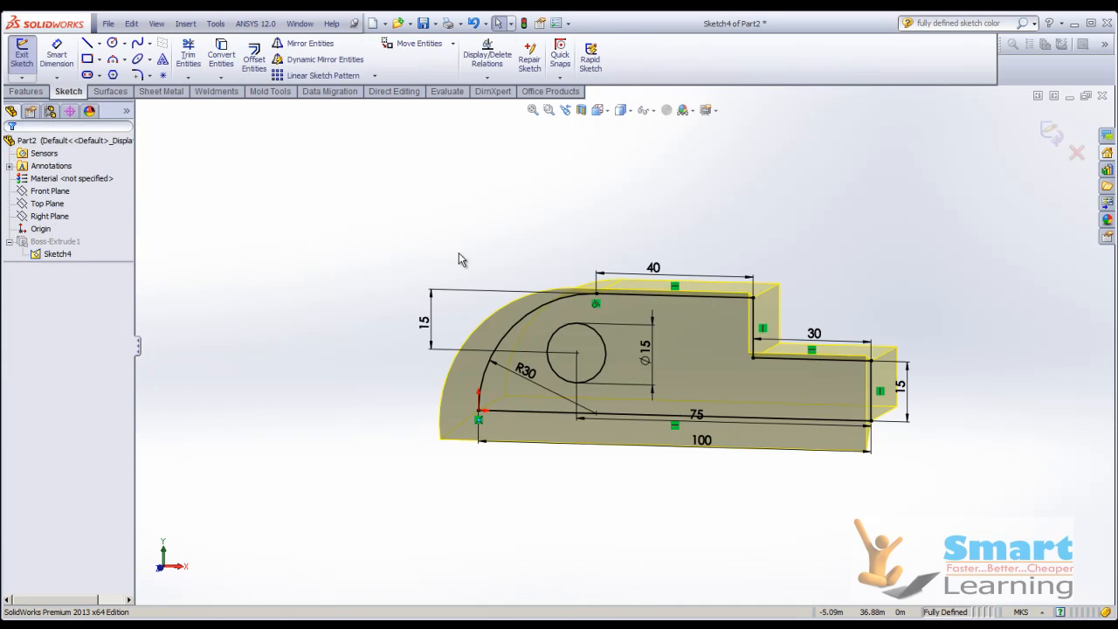
right_click(297, 206)
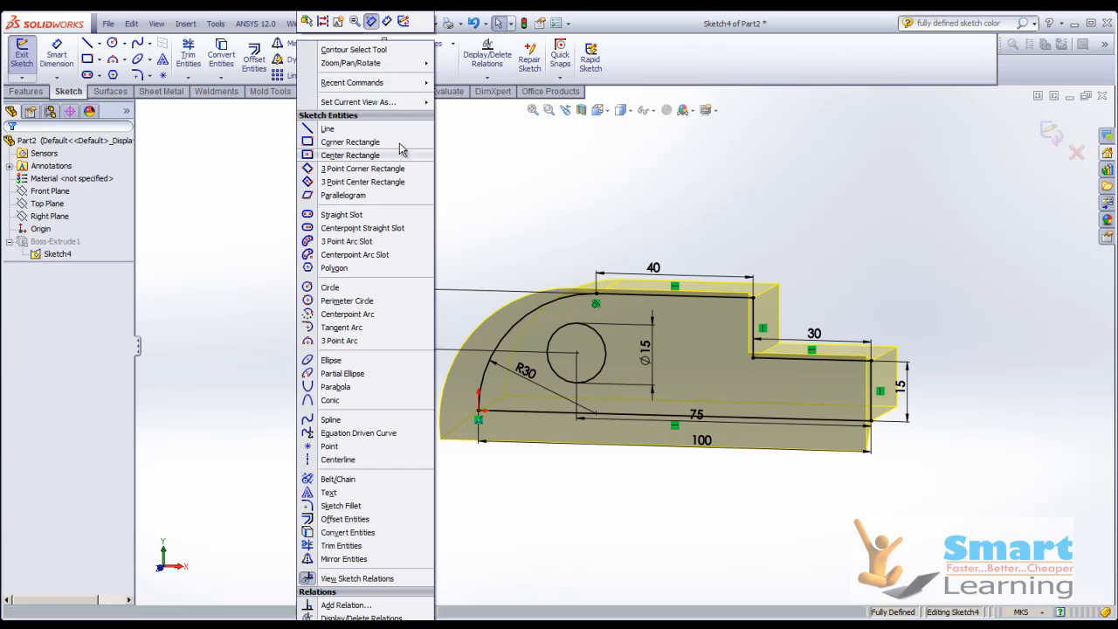
click(601, 178)
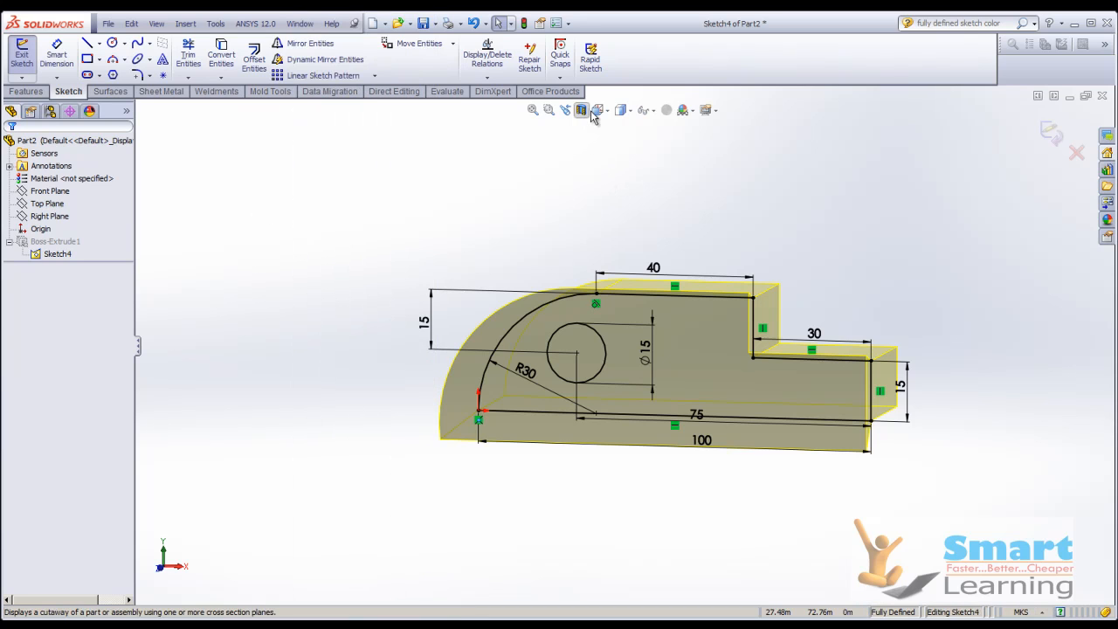
click(597, 111)
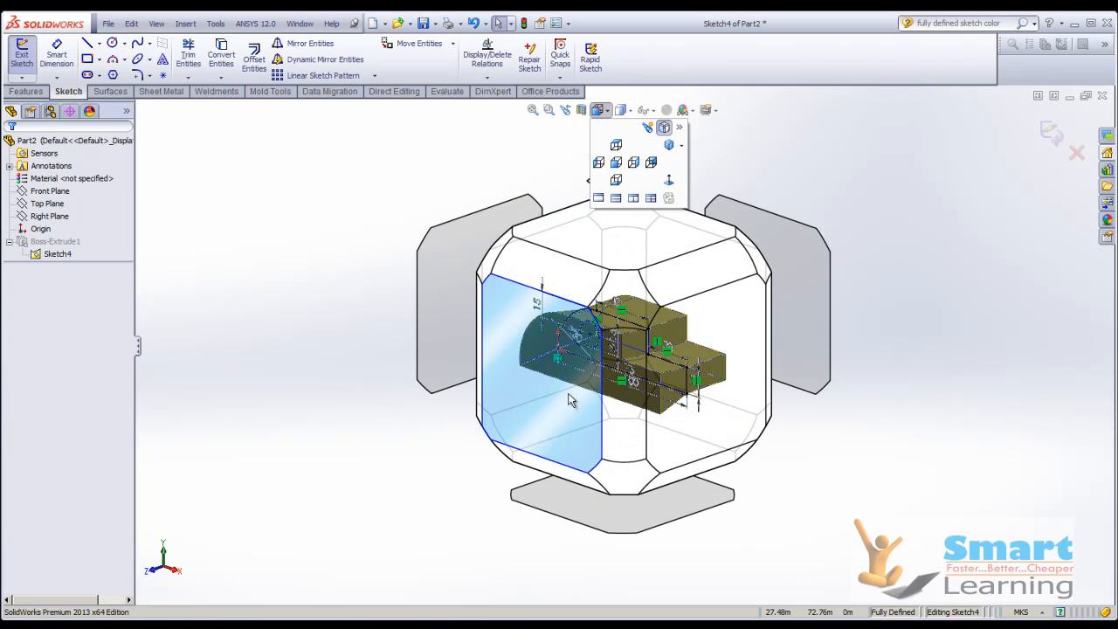
click(569, 399)
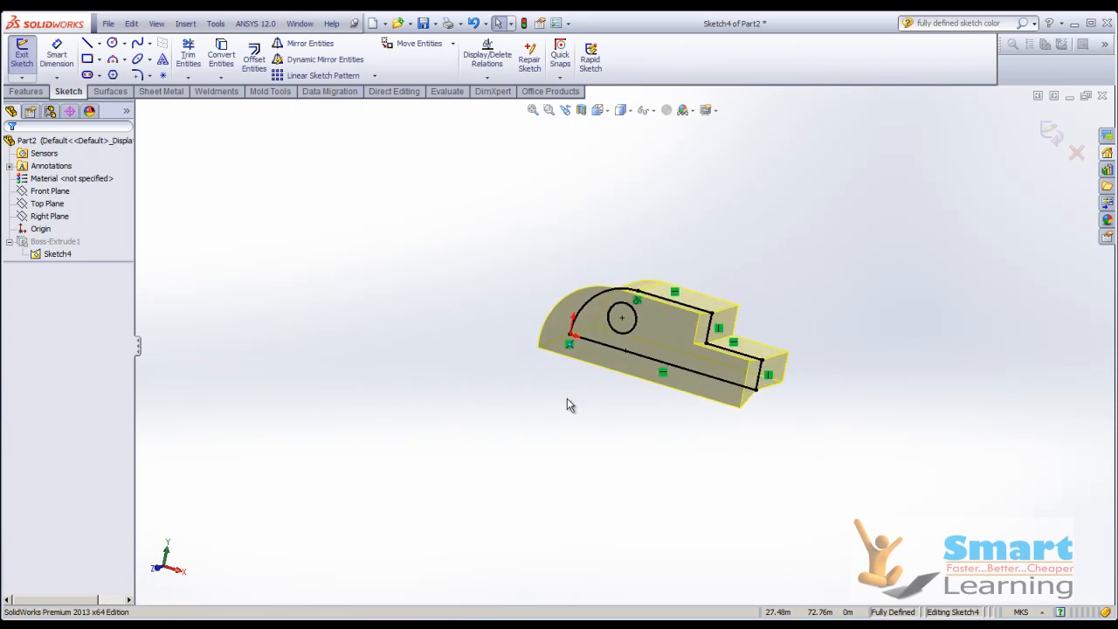
click(600, 111)
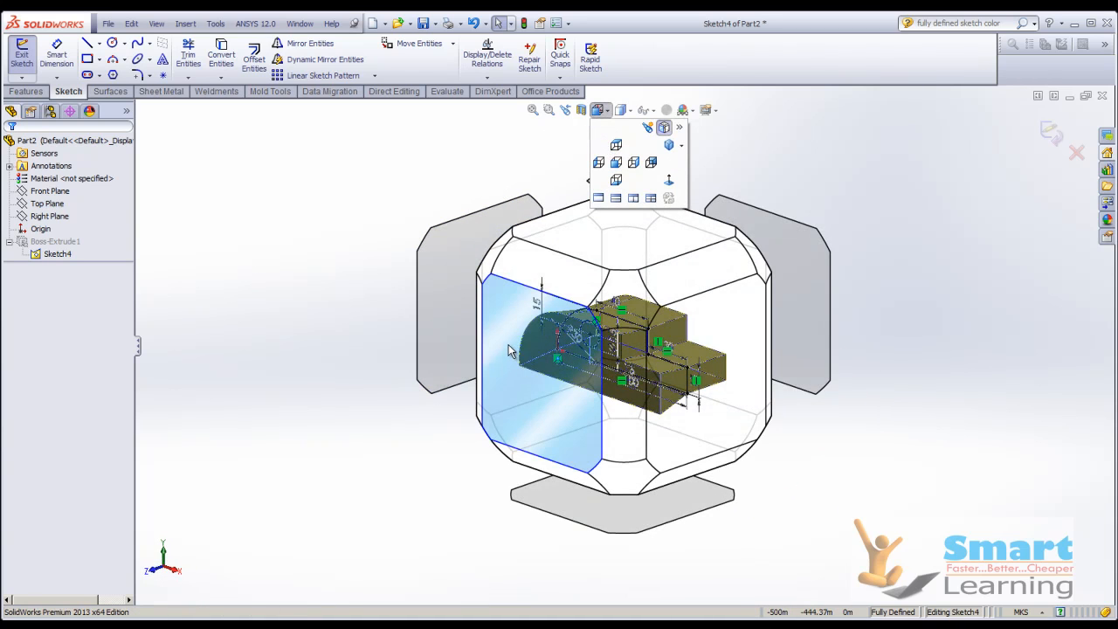
click(509, 345)
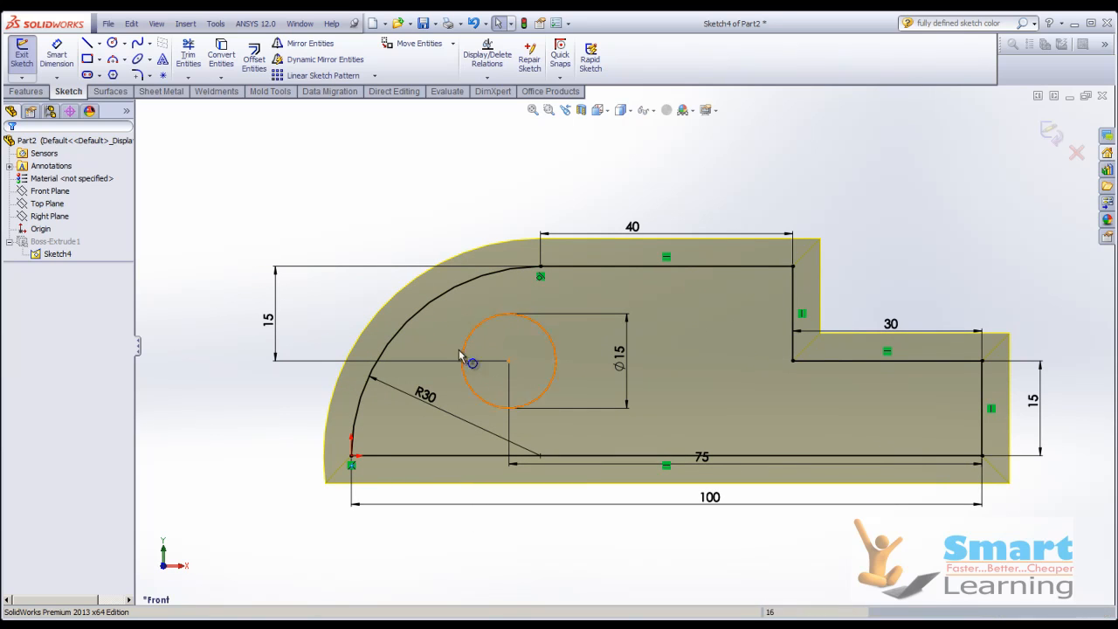
- Inspect the circle and the profile's upper edge in the sketch, then leave the sketch
click(557, 361)
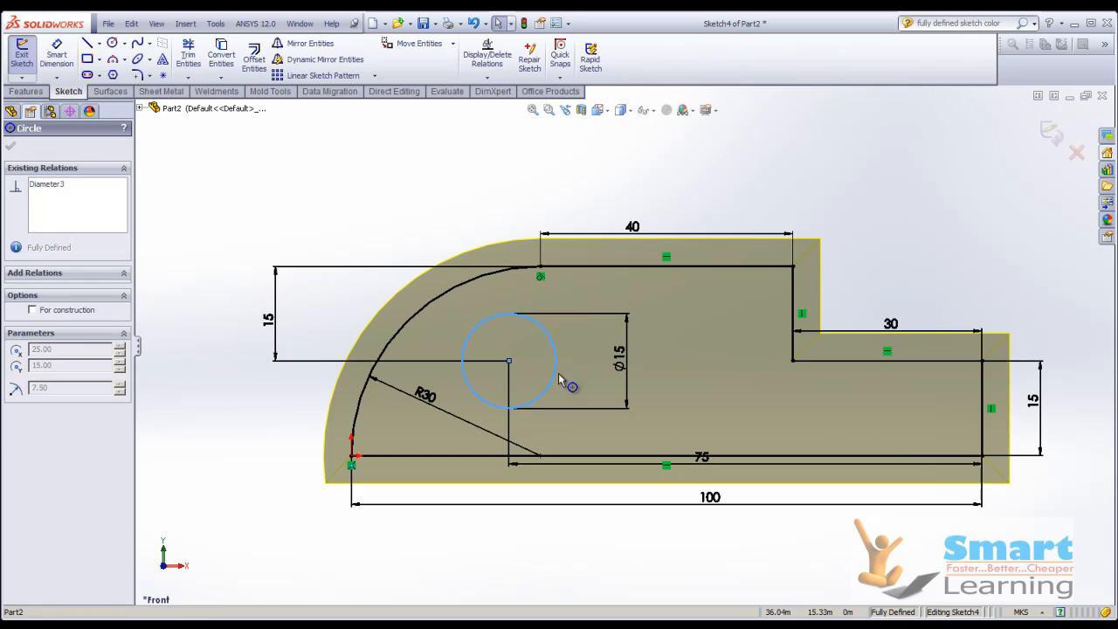
click(665, 267)
click(360, 217)
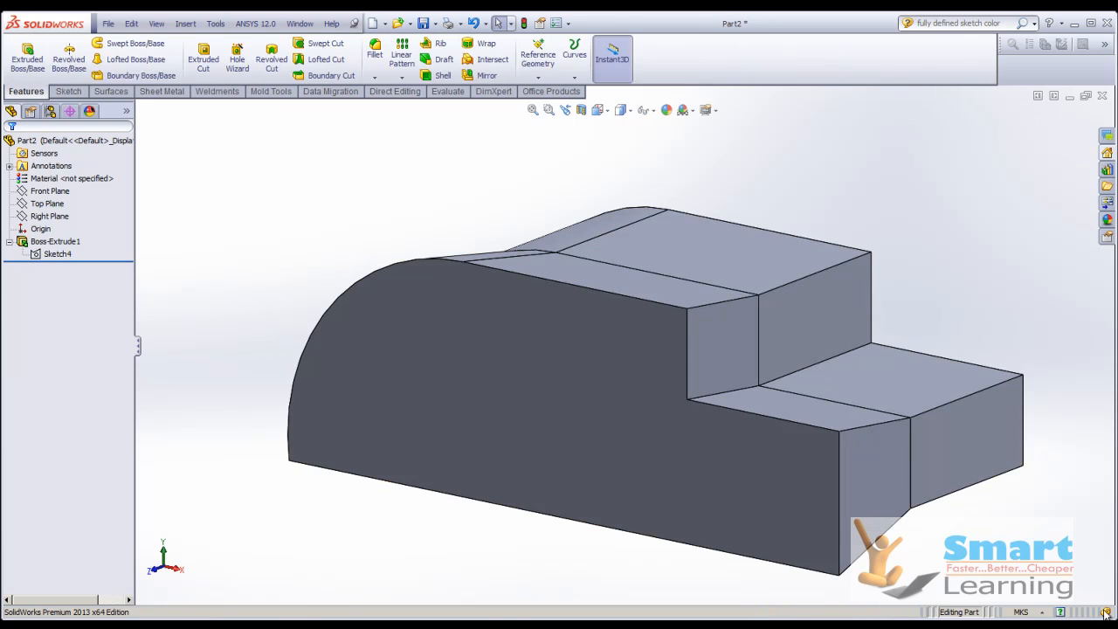
- Edit the extrusion to add the profile region around the circle to its selected contours, and accept the change
click(63, 243)
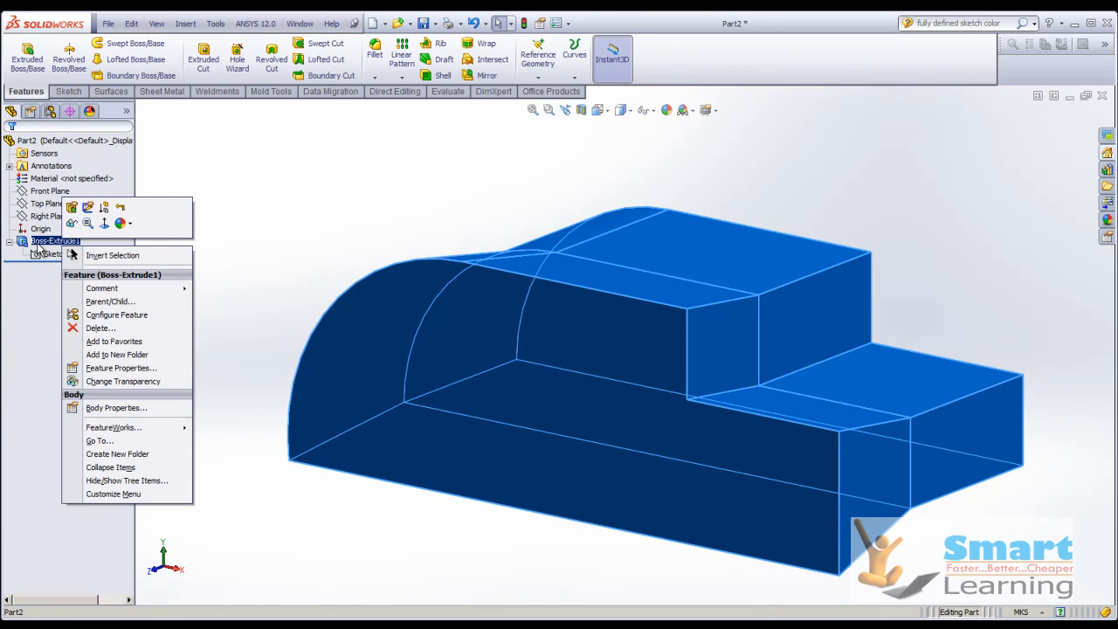
click(72, 208)
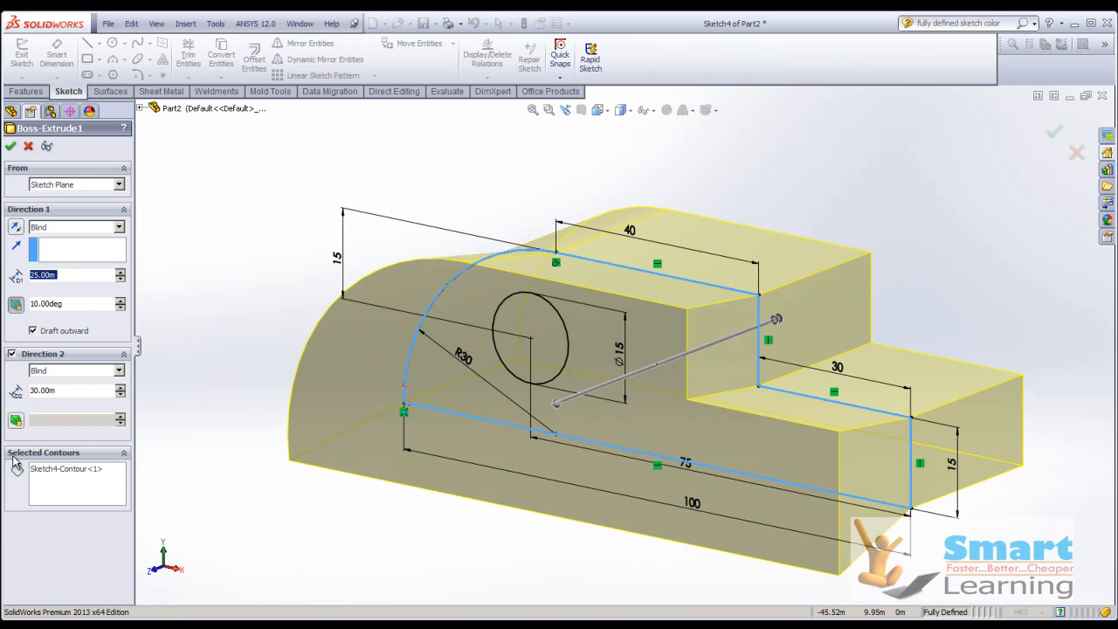
click(56, 472)
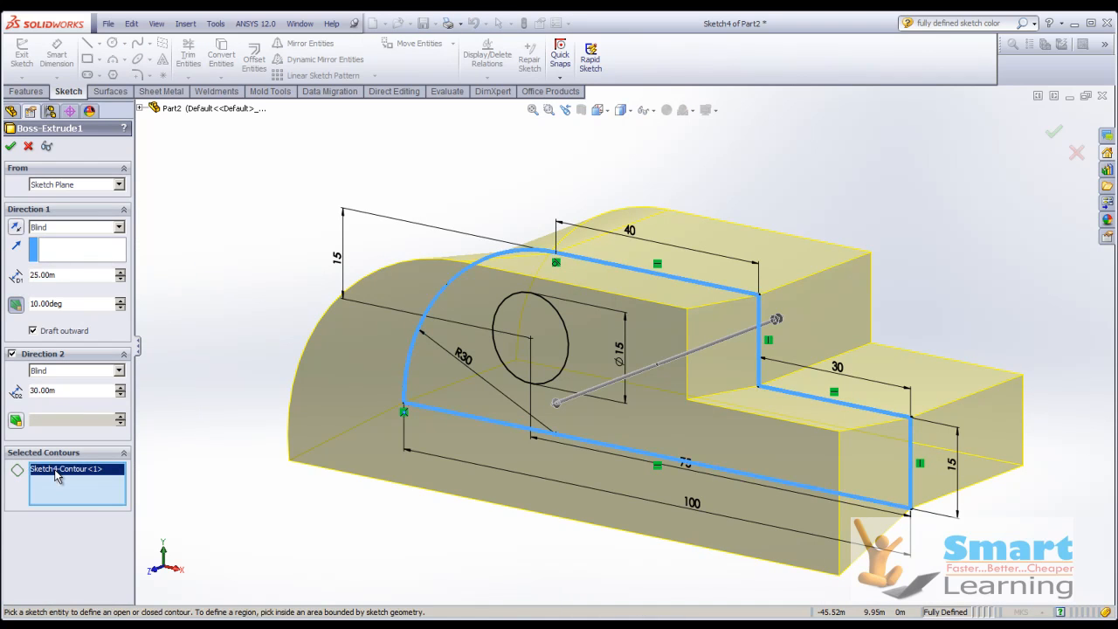
click(483, 397)
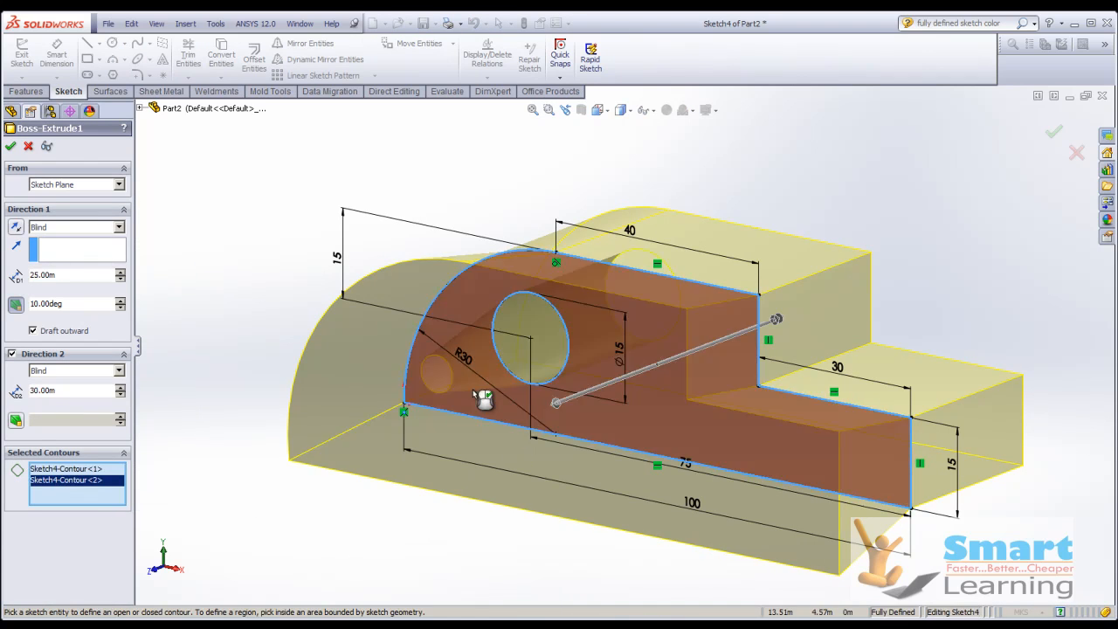
mouse_move(503, 390)
middle_down()
mouse_move(422, 420)
mouse_move(429, 393)
mouse_move(459, 374)
mouse_move(481, 392)
middle_up()
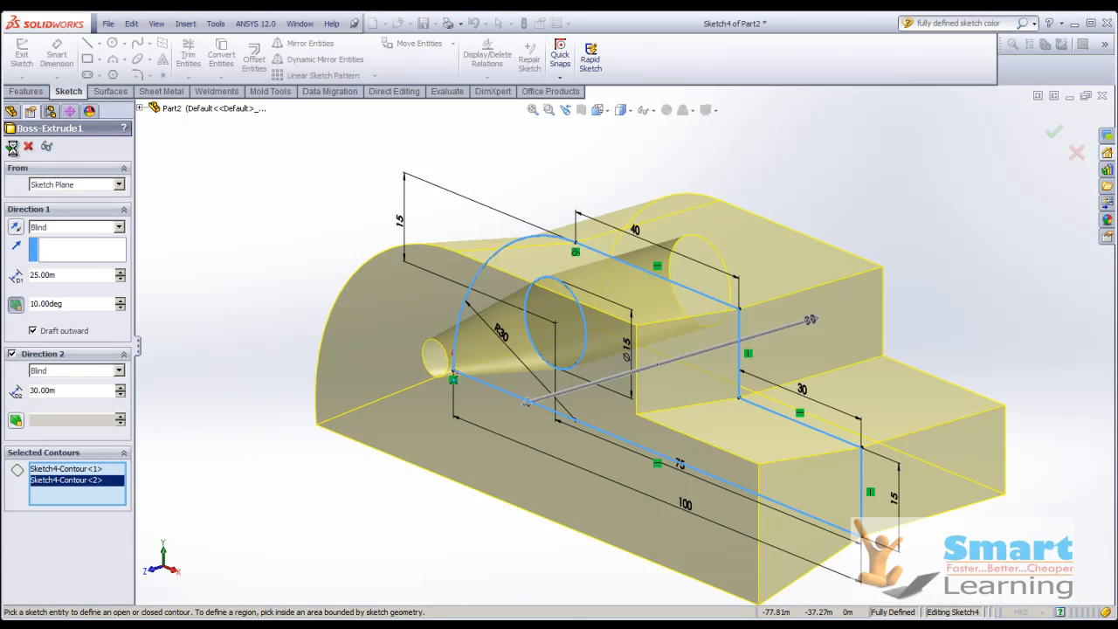
key(Return)
middle_drag(223, 243, 266, 339)
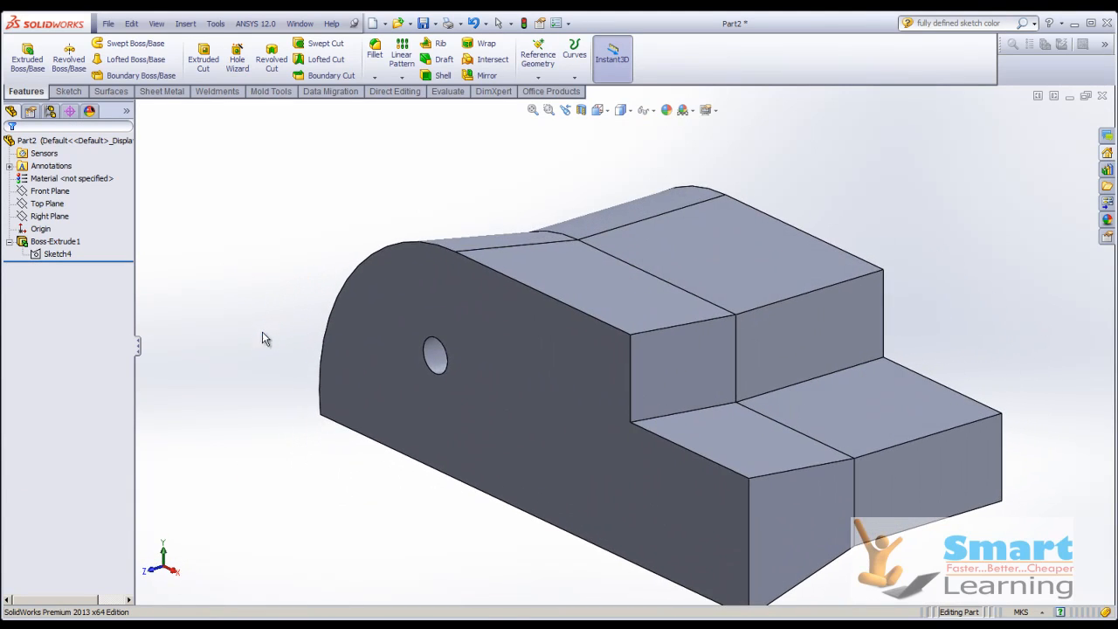
scroll(386, 282, up, 2)
scroll(526, 353, down, 2)
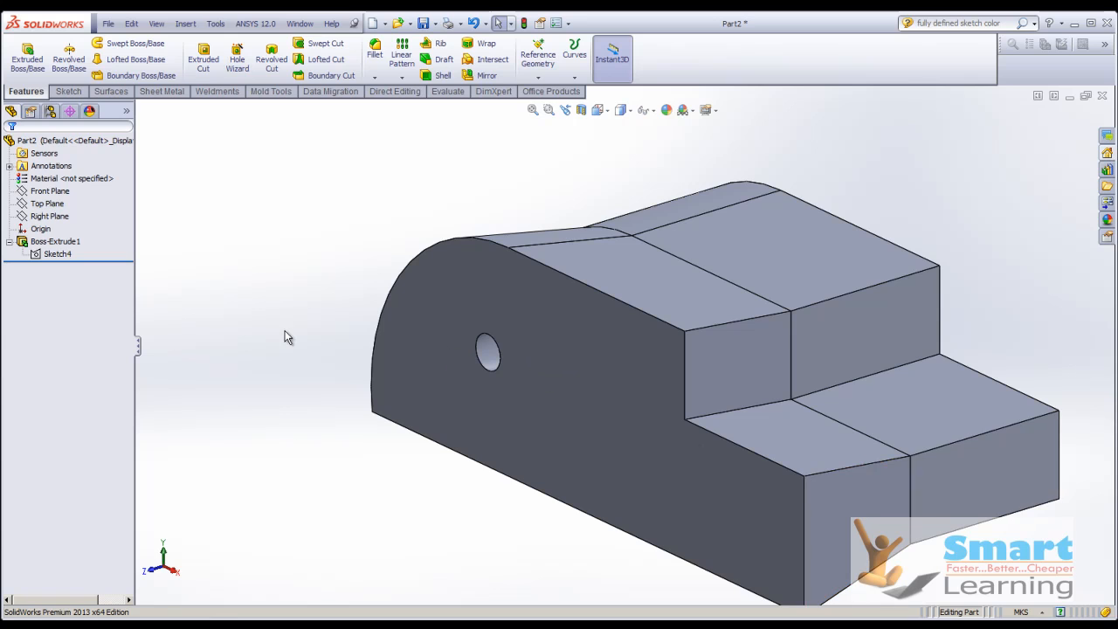
- Reopen the extrusion's sketch in Front view and draw a circle about 10 m in diameter between the existing circle and the step
right_click(69, 254)
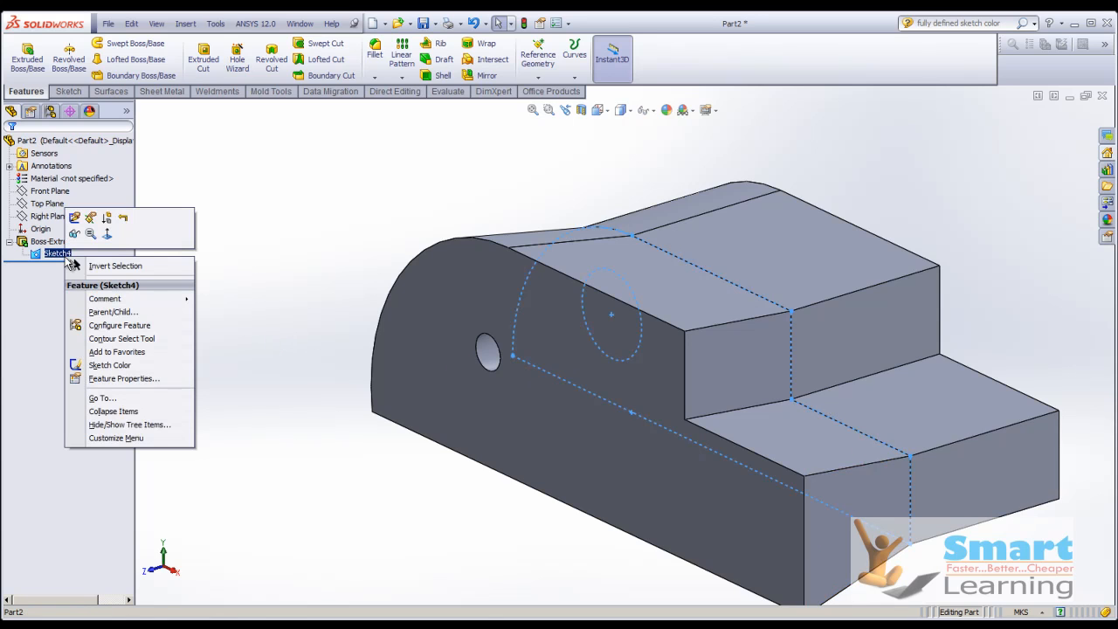
click(75, 218)
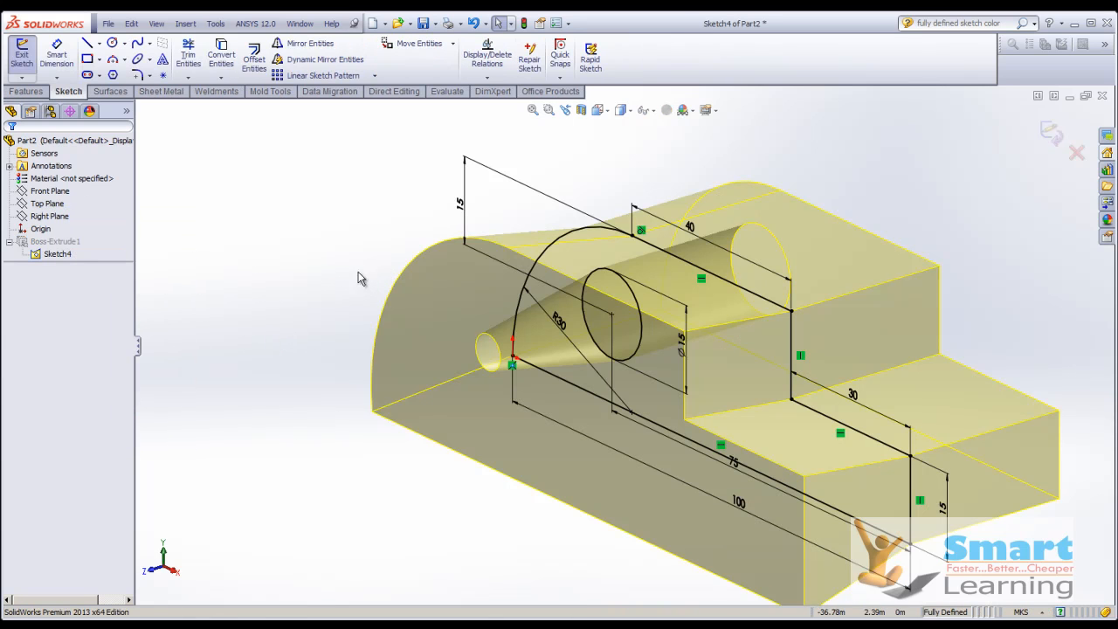
scroll(774, 411, down, 2)
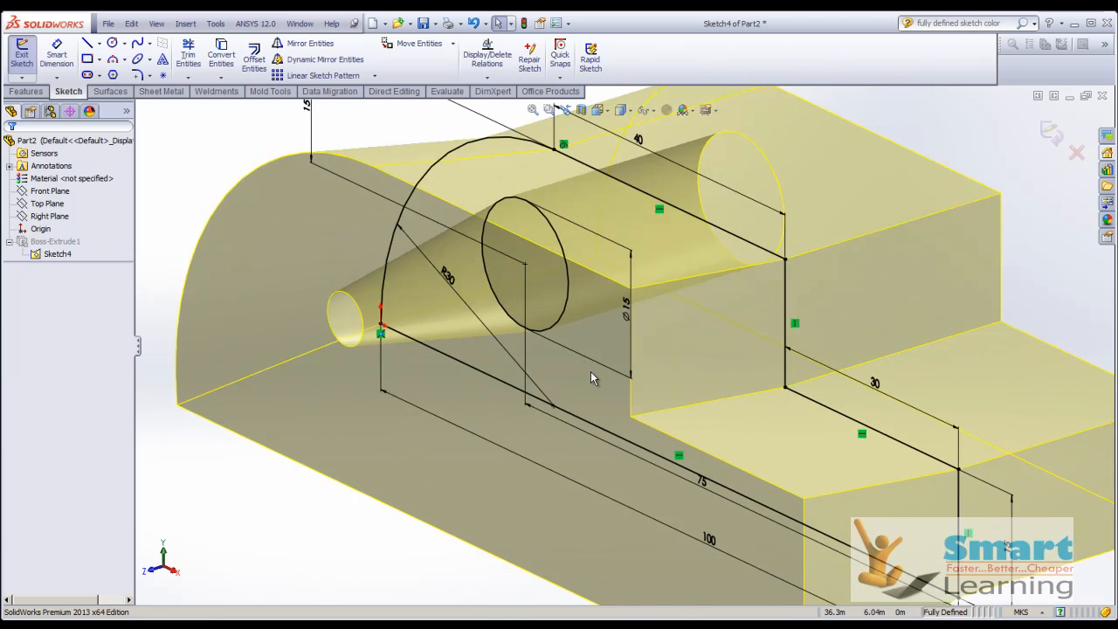
scroll(541, 306, up, 2)
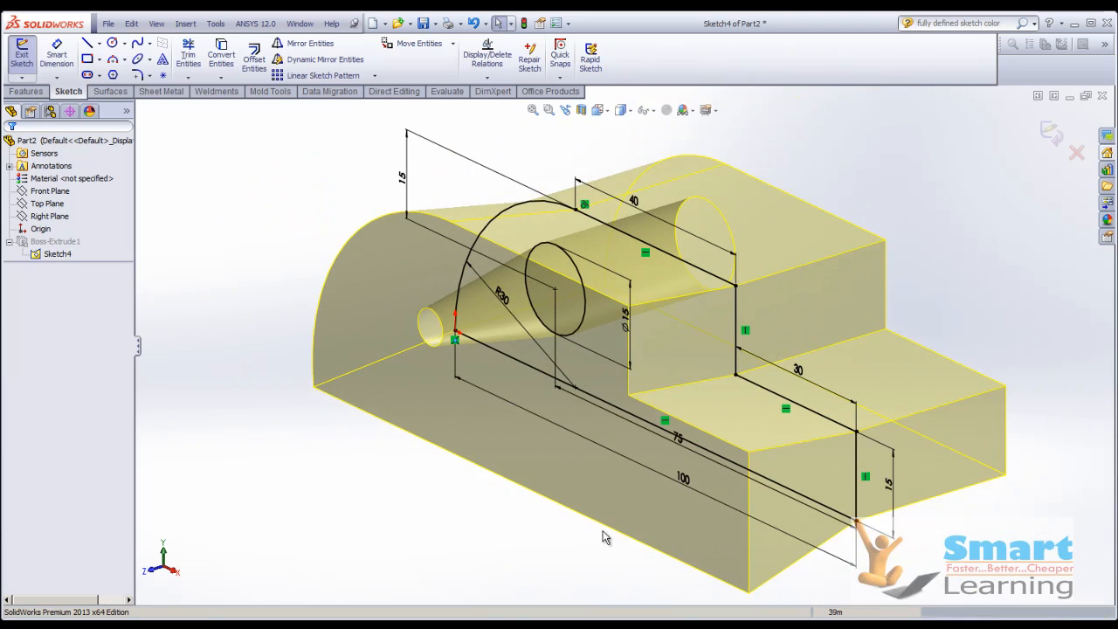
click(599, 112)
click(522, 403)
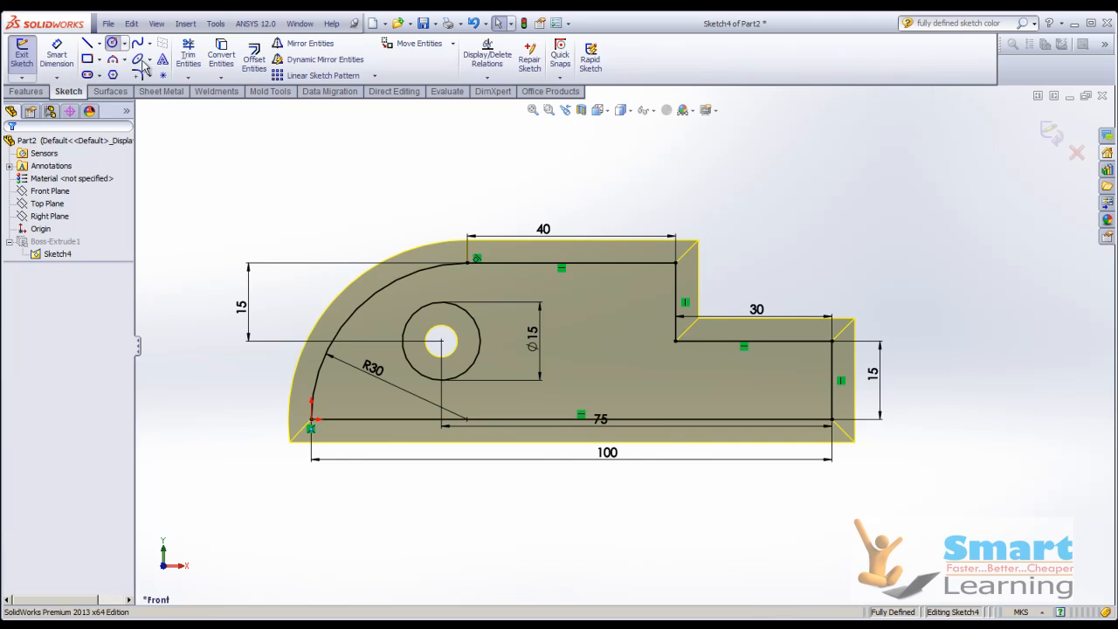
click(602, 348)
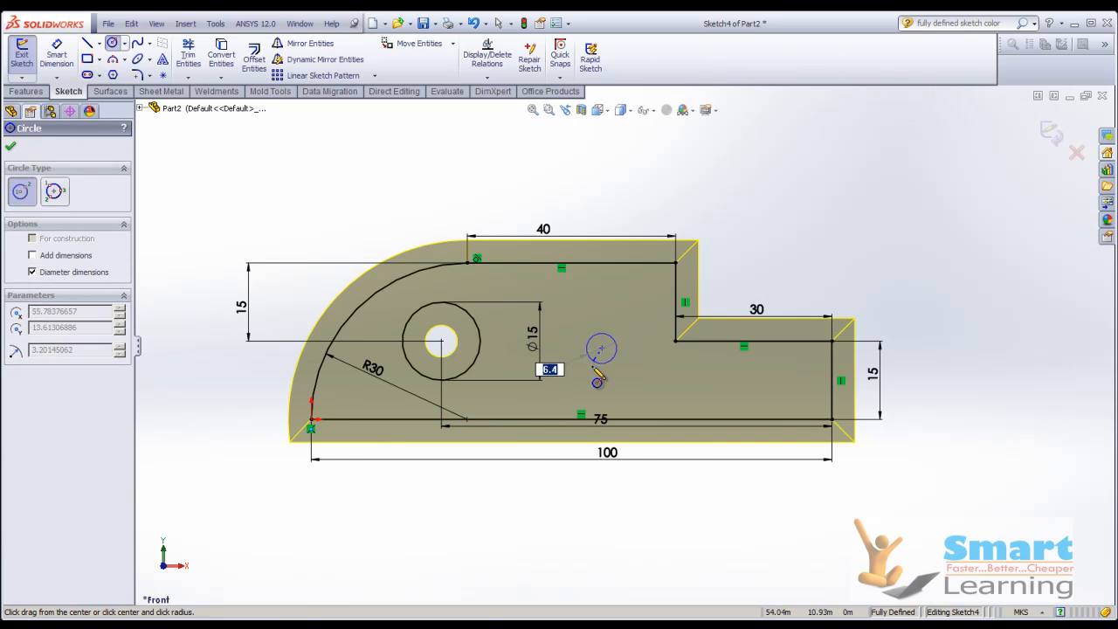
click(601, 376)
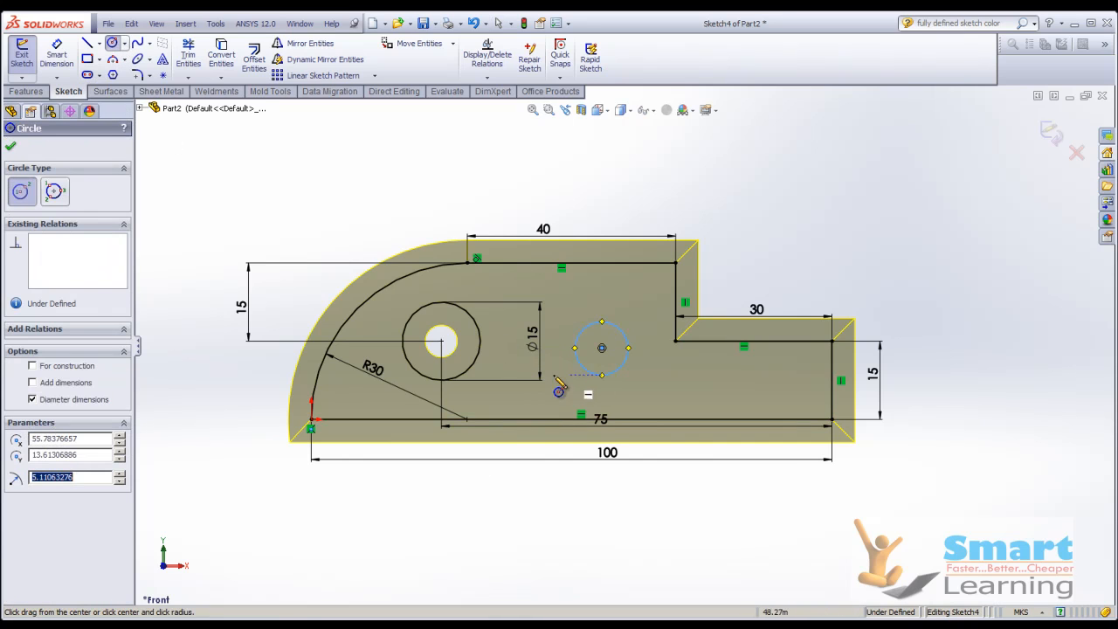
- Dimension the new circle's diameter as 12 m
click(73, 49)
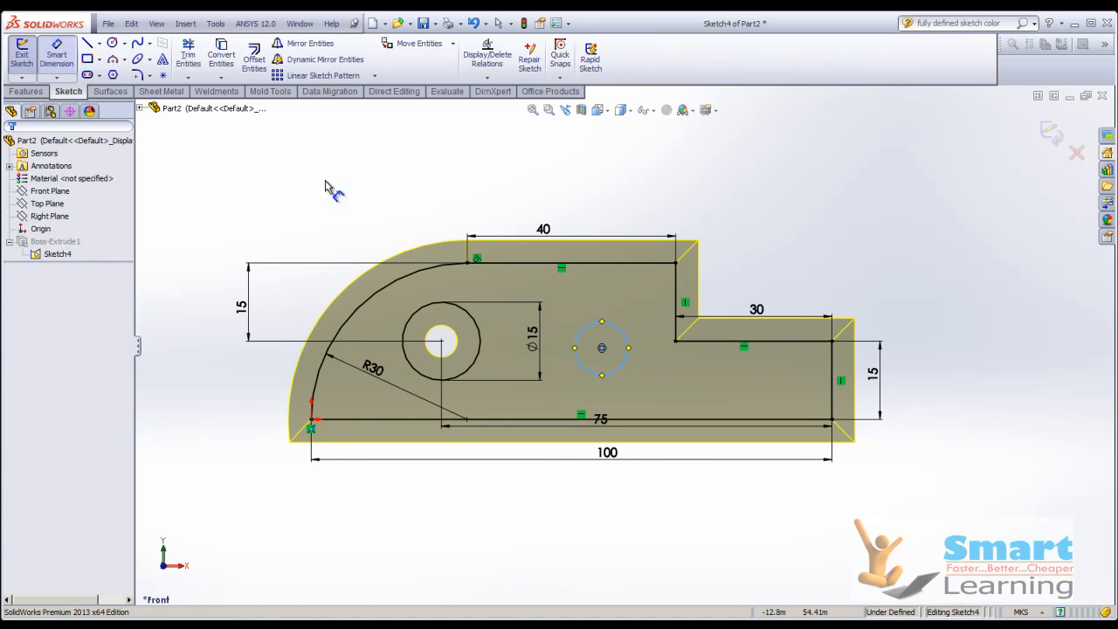
click(626, 369)
click(662, 385)
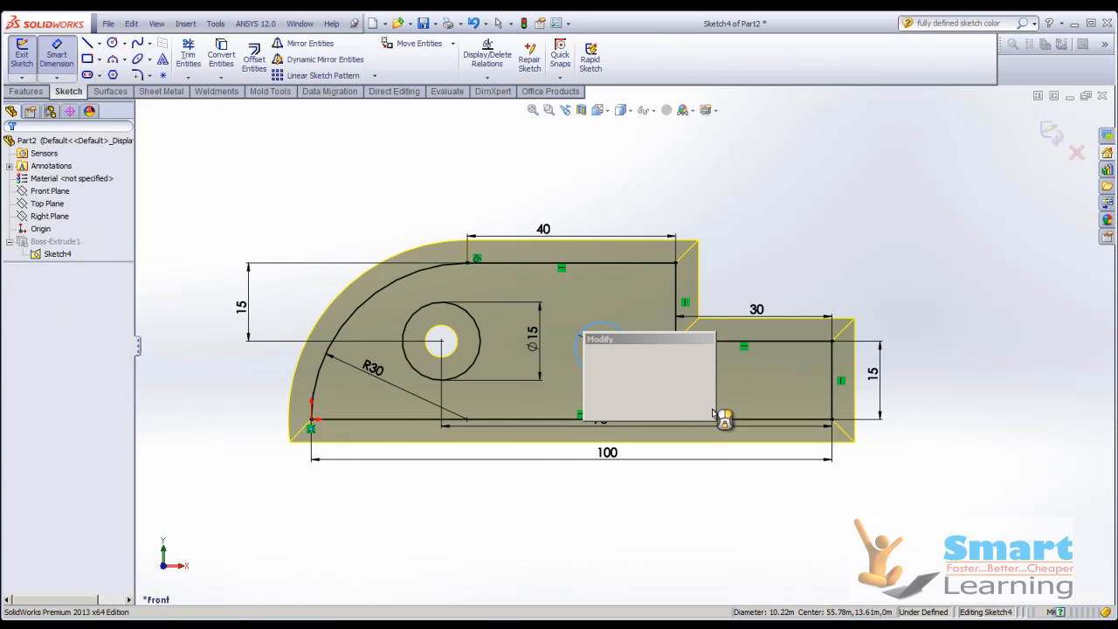
text(12)
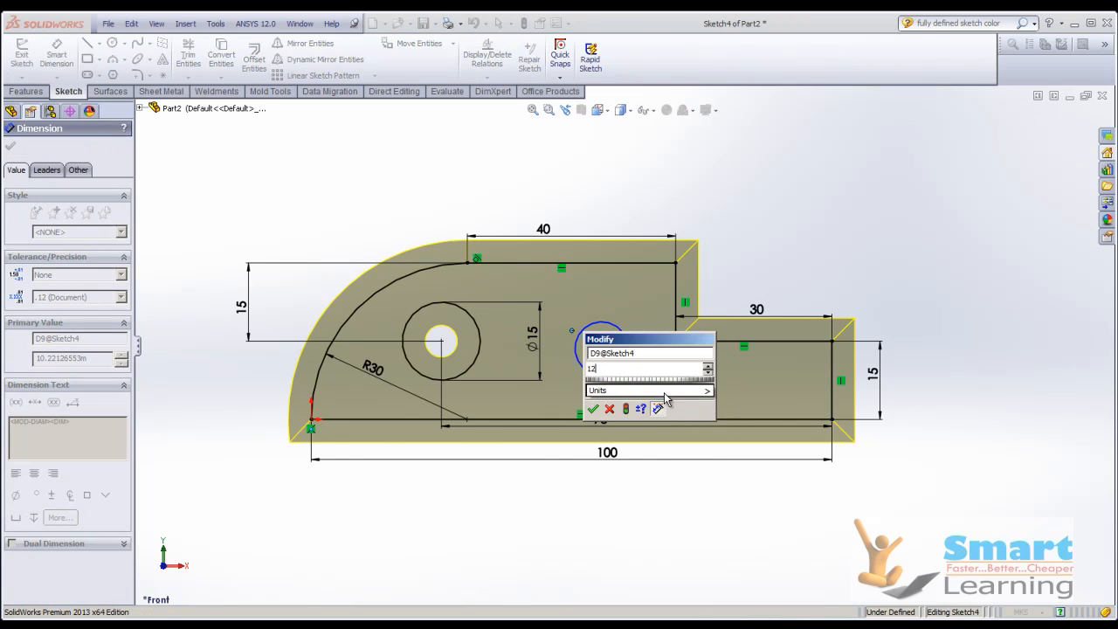
key(Return)
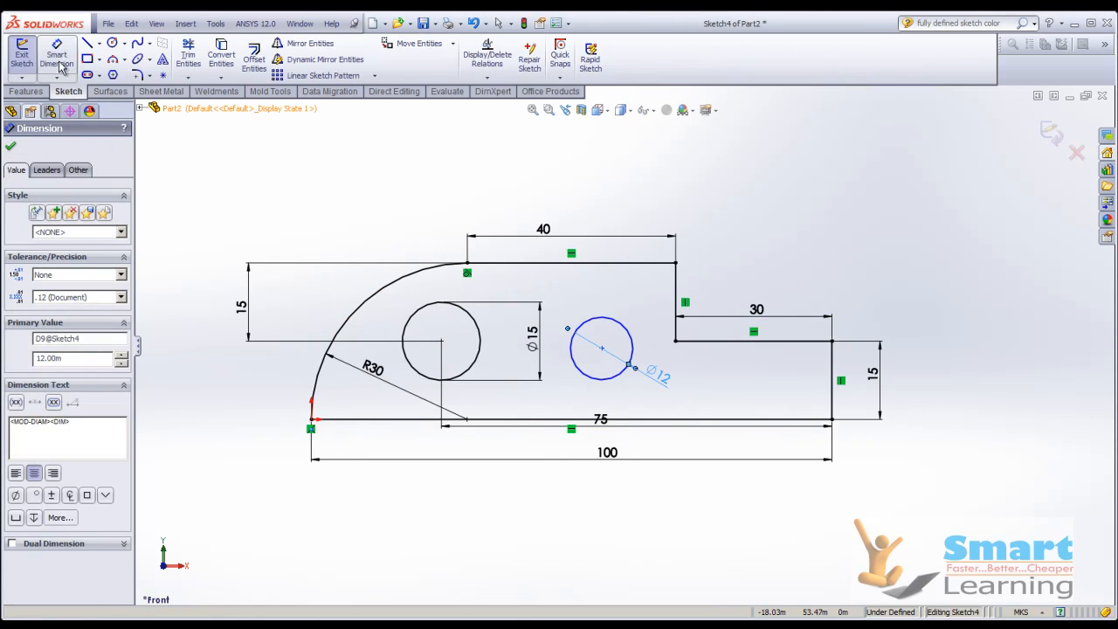
- Dimension the vertical distance from the profile's upper edge to the 12 m circle's centre as 15 m
click(624, 263)
click(602, 347)
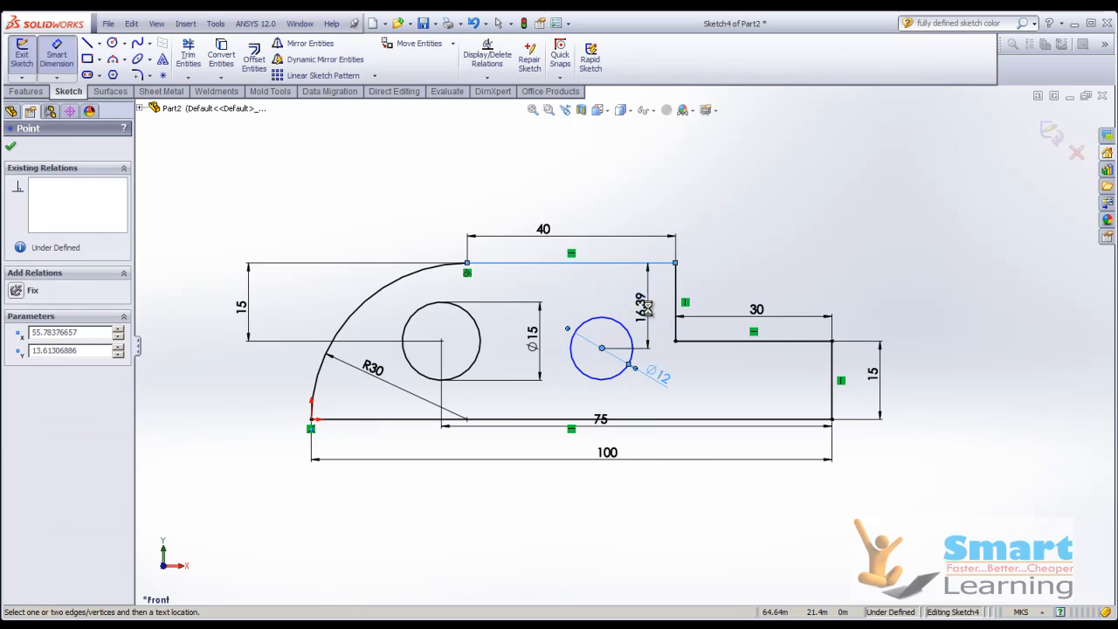
click(653, 322)
text(15)
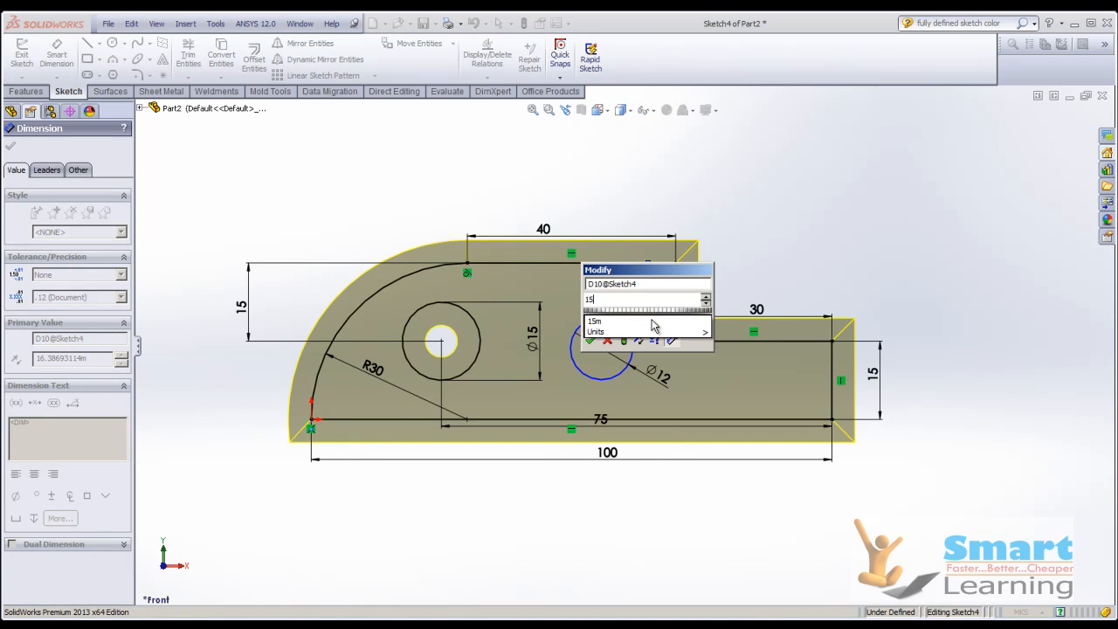
key(Return)
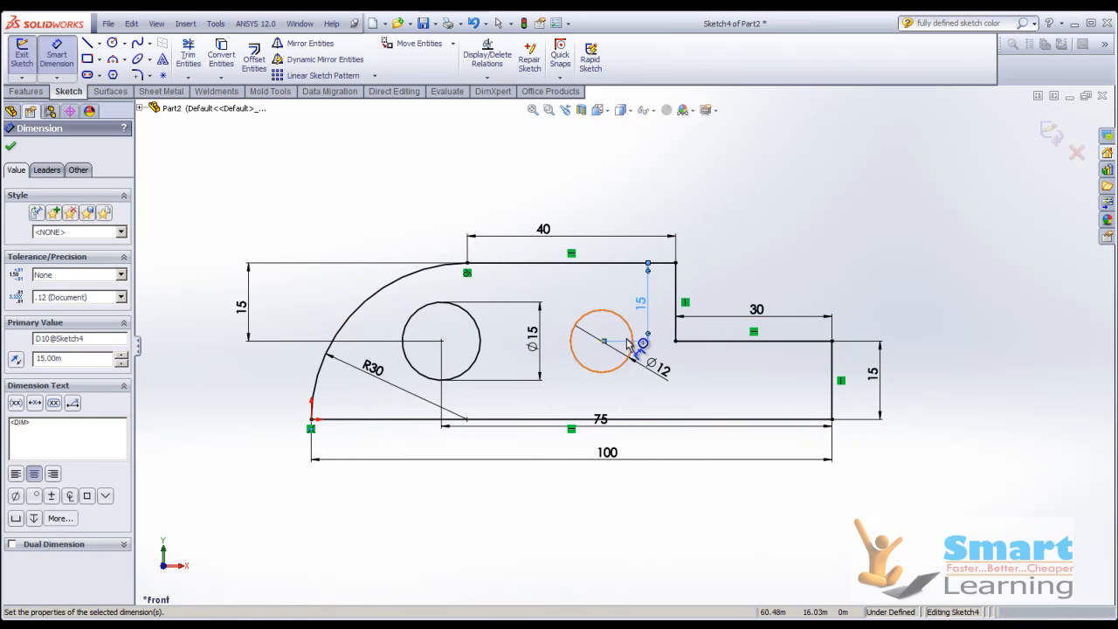
- Dimension the horizontal distance from the step's vertical edge to the 12 m circle's centre as 15 m, and exit the sketch
click(675, 326)
click(602, 340)
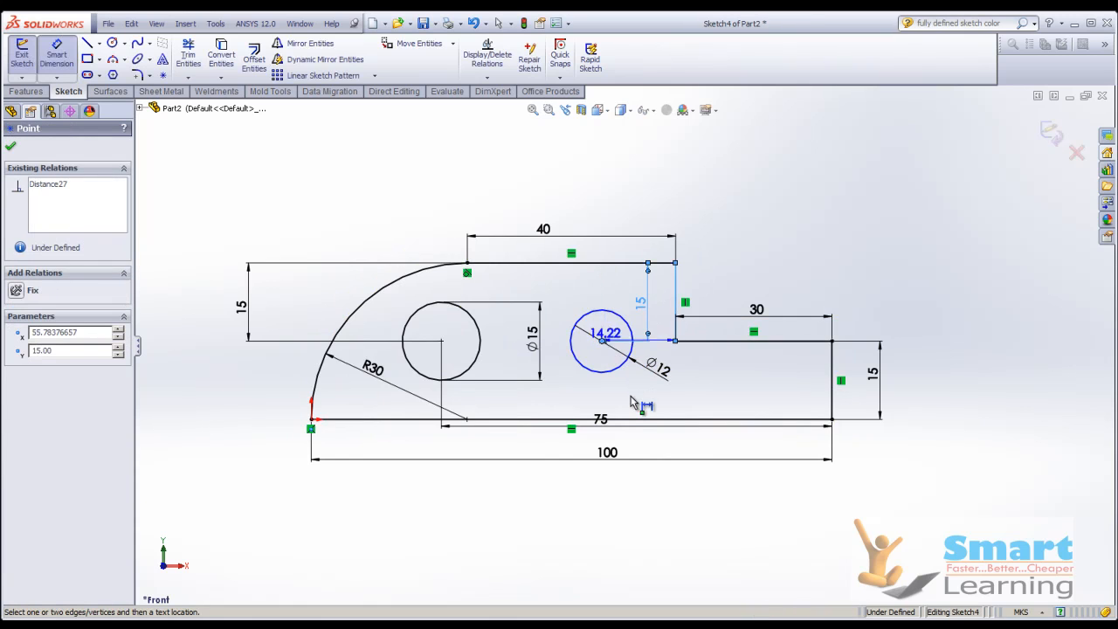
click(631, 404)
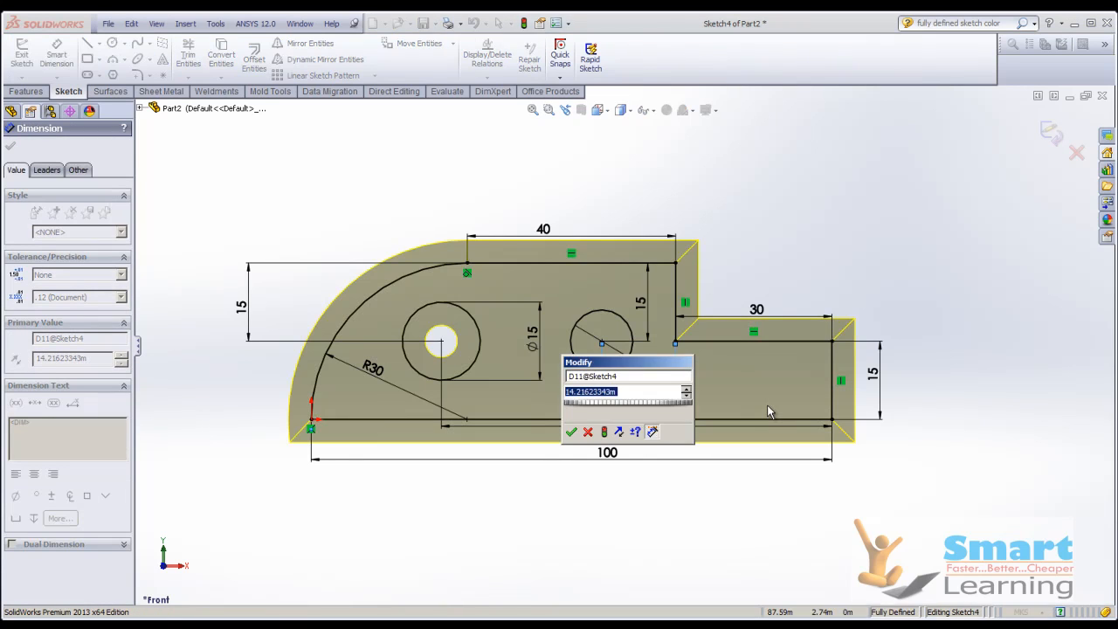
text(15)
key(Return)
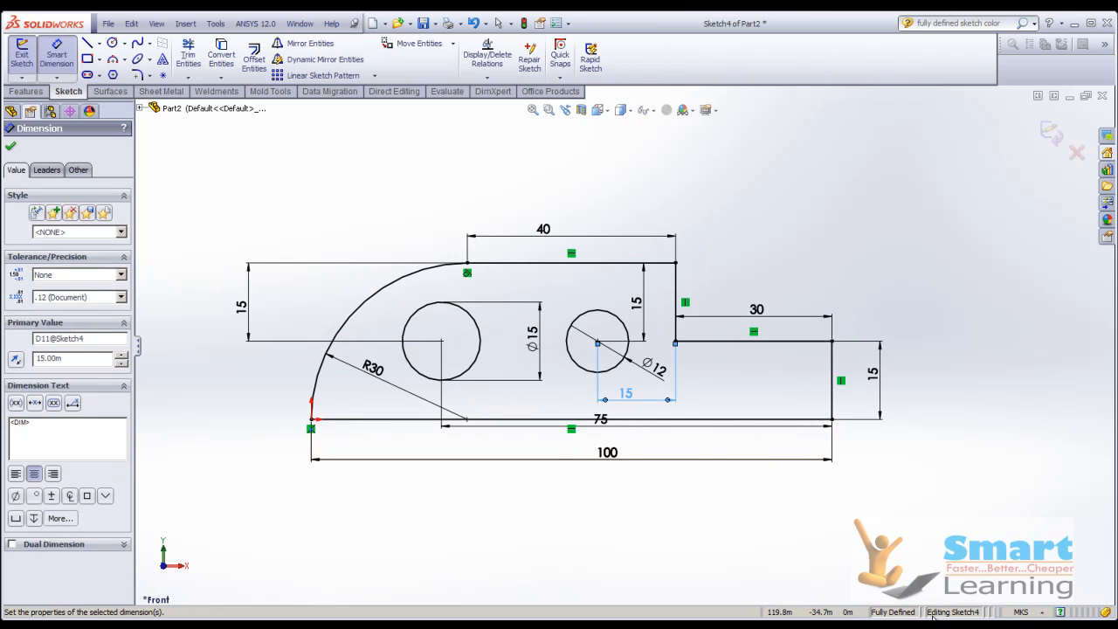
click(1050, 135)
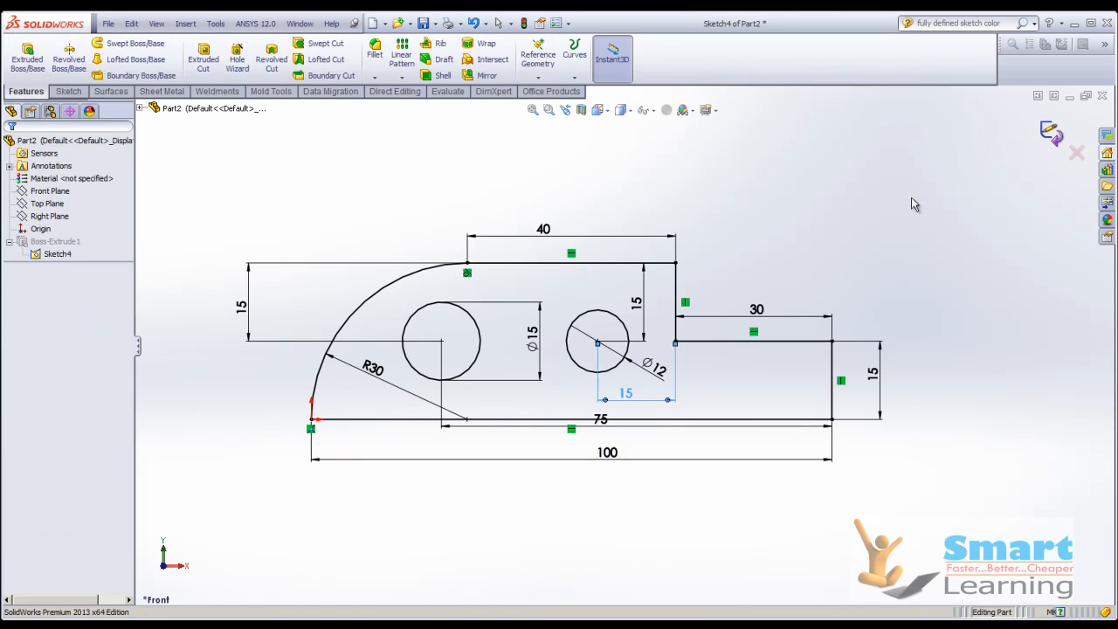
middle_drag(782, 229, 710, 284)
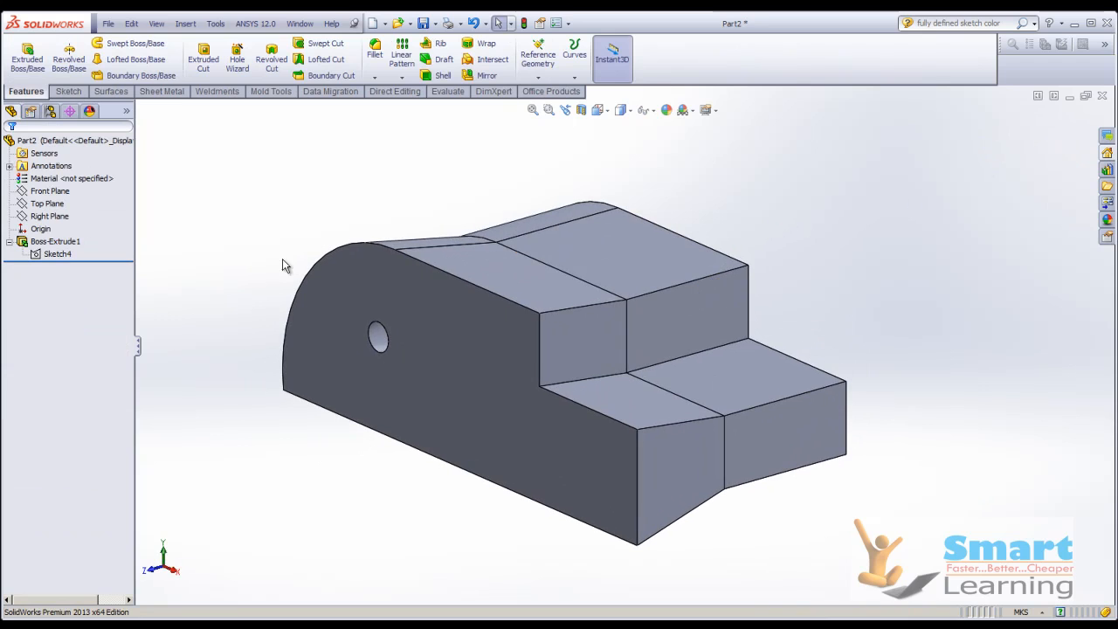
- Edit the extrusion to add the 12 m circle to its selected contours, and accept the change
right_click(68, 244)
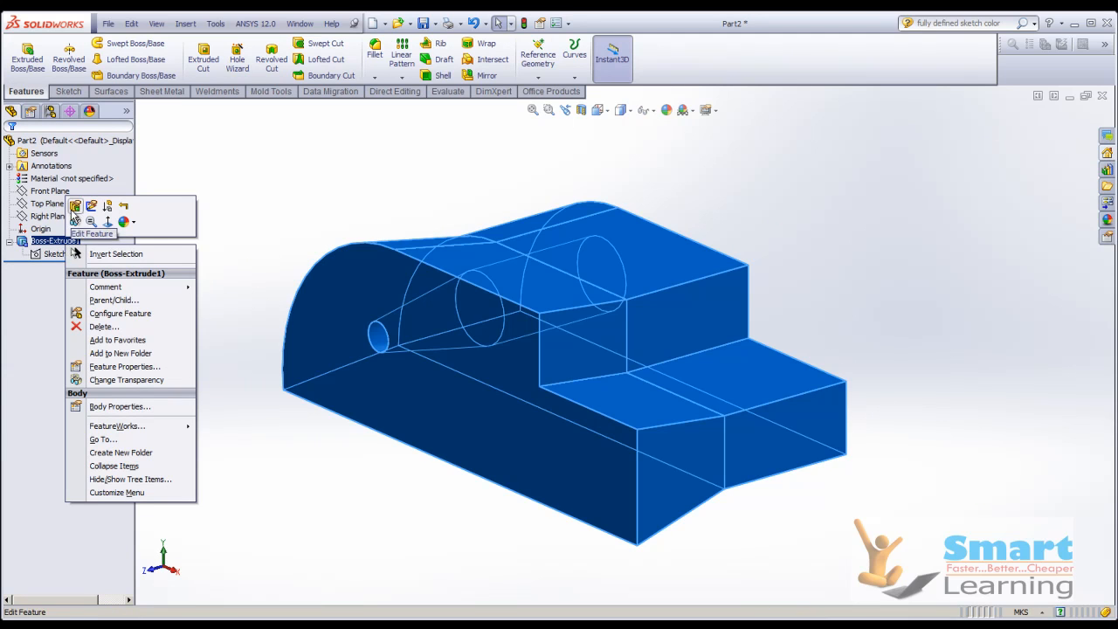
click(75, 205)
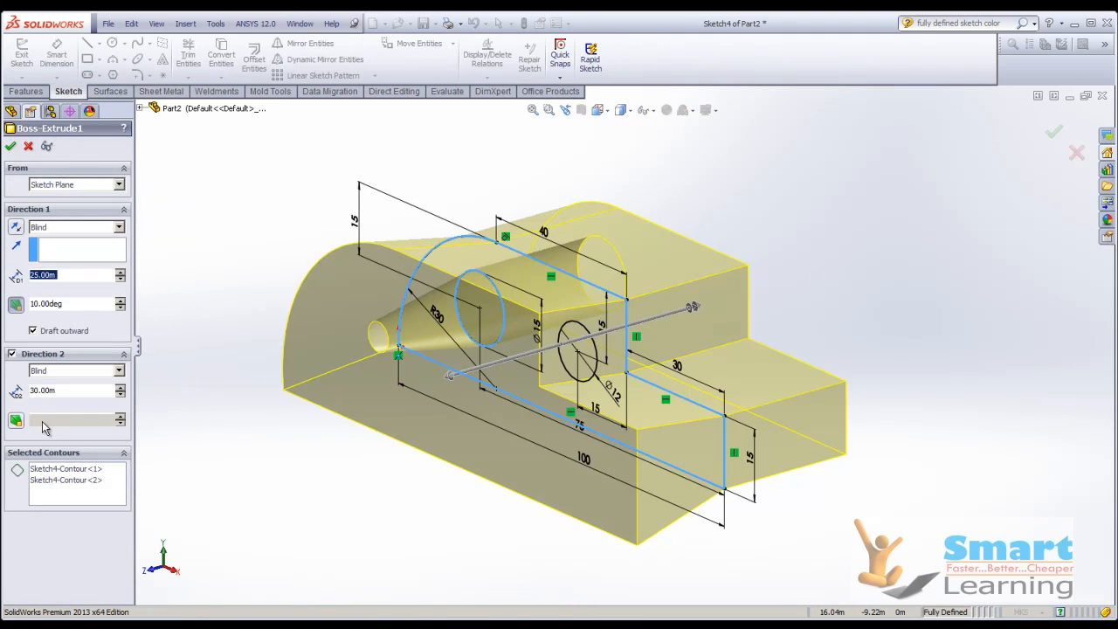
click(50, 485)
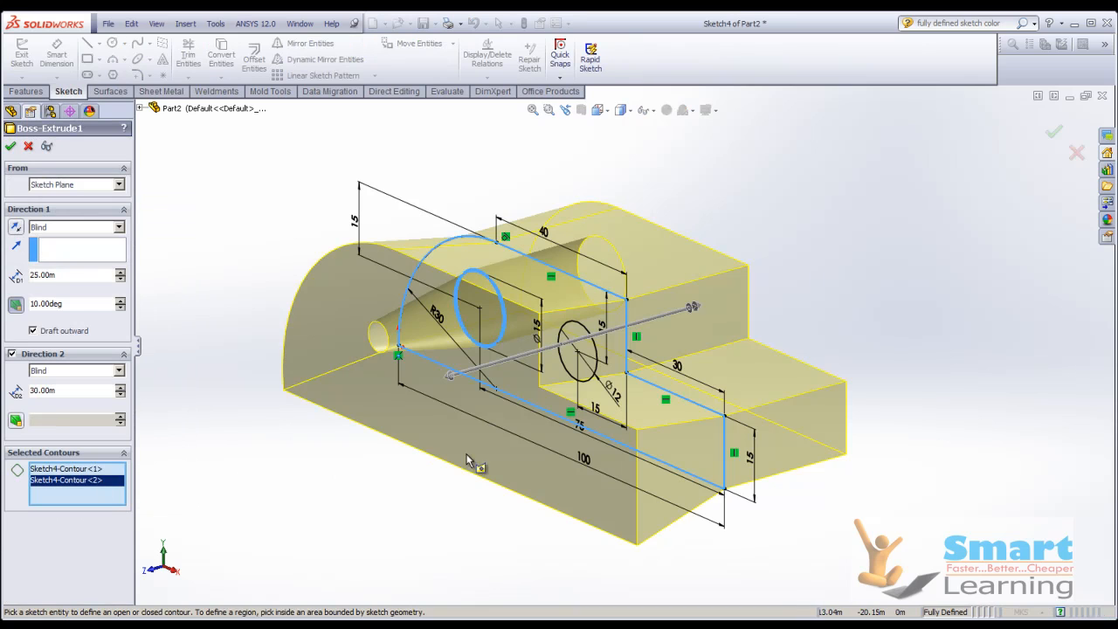
click(599, 364)
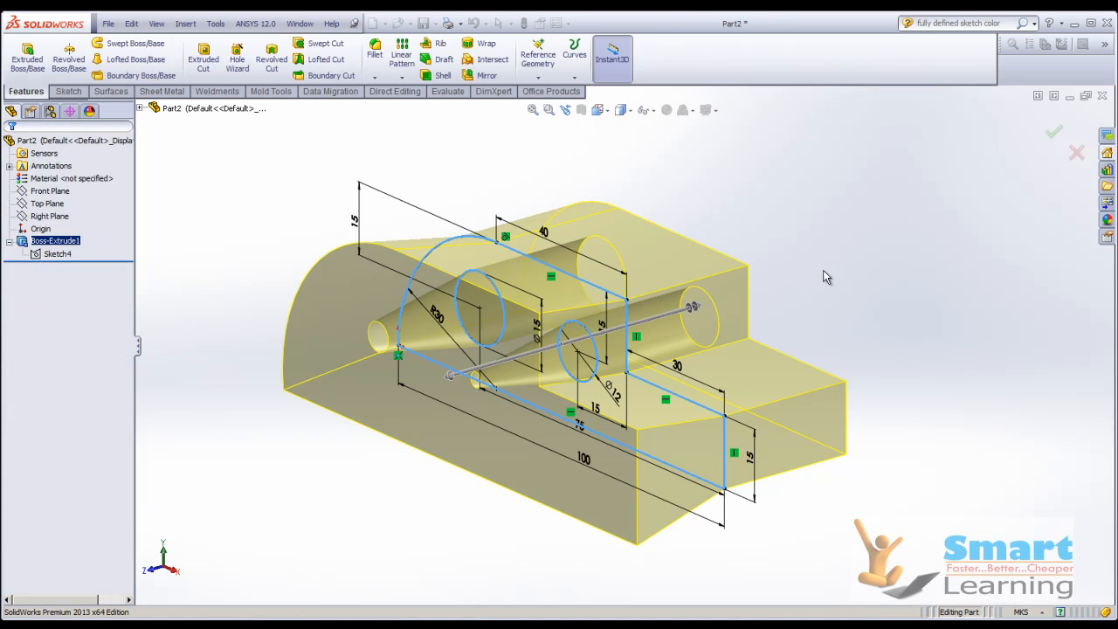
middle_drag(711, 334, 737, 324)
- Reopen the extrusion's settings and turn off the draft in Direction 1
click(36, 242)
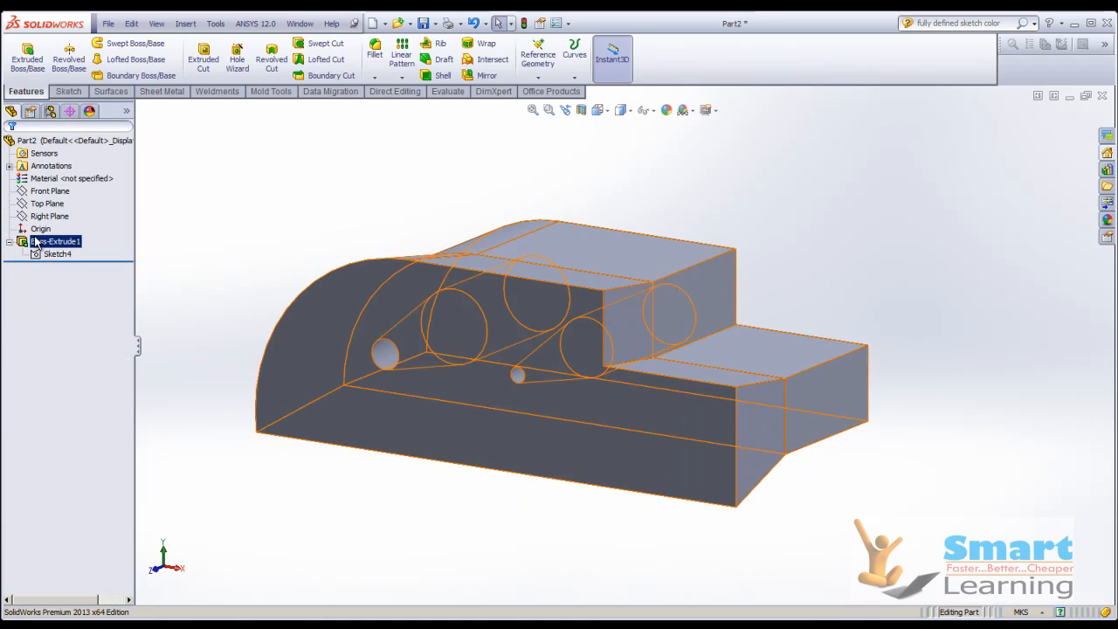
right_click(36, 242)
click(44, 203)
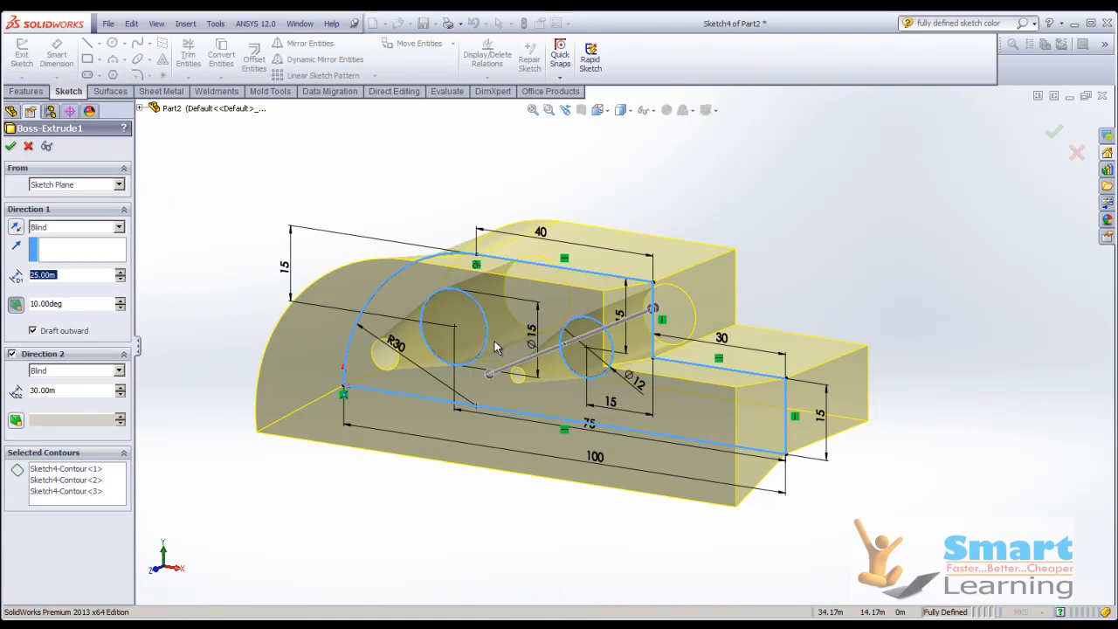
click(17, 306)
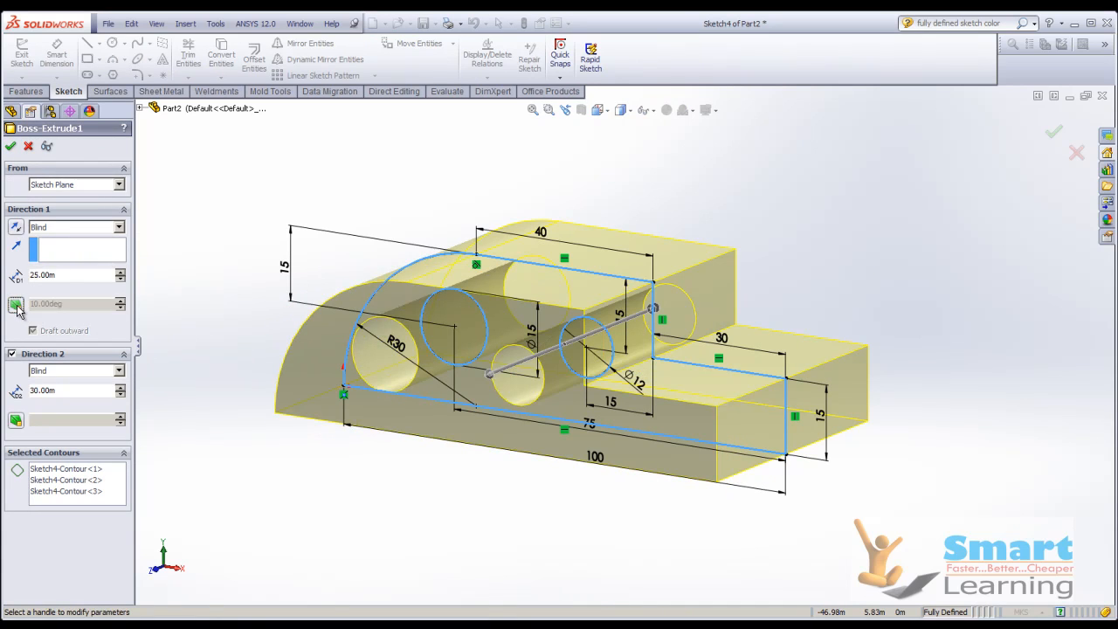
- Accept the edited extrusion with the Direction 1 draft turned off
click(10, 146)
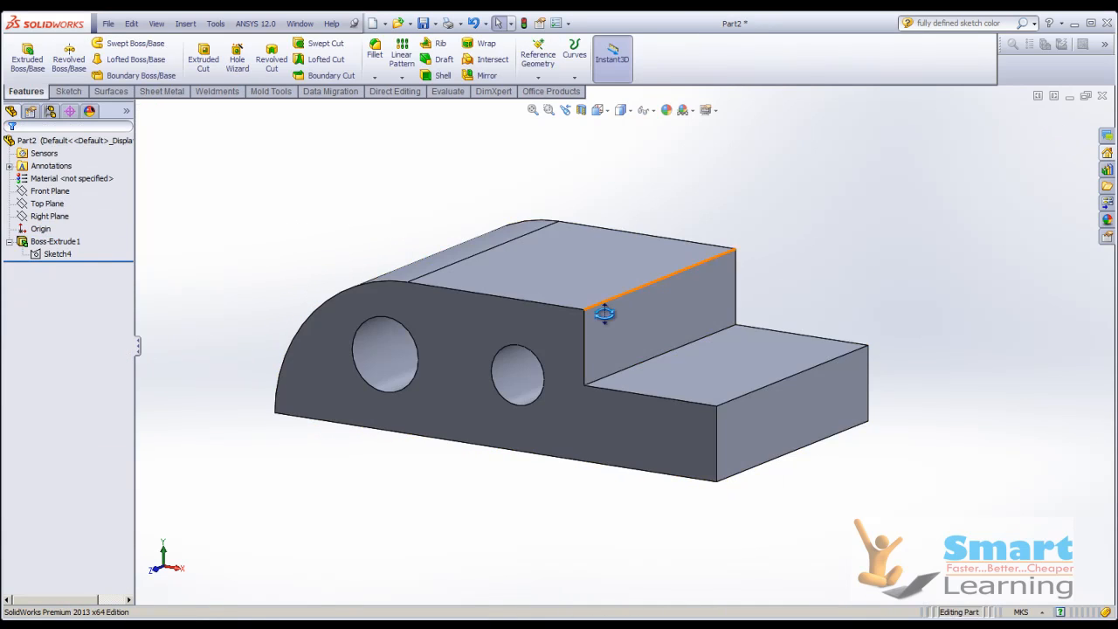
mouse_move(600, 312)
middle_down()
mouse_move(694, 219)
mouse_move(555, 323)
mouse_move(607, 320)
middle_up()
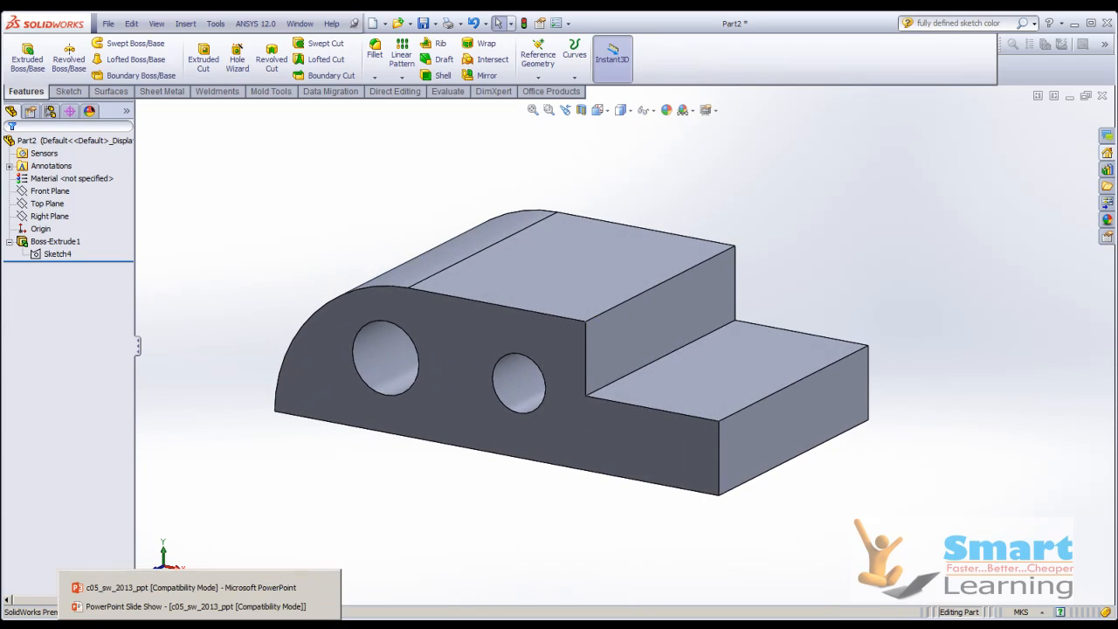
- Switch to the PowerPoint slide show and page through the Chapter 5 extrusion slides
click(322, 605)
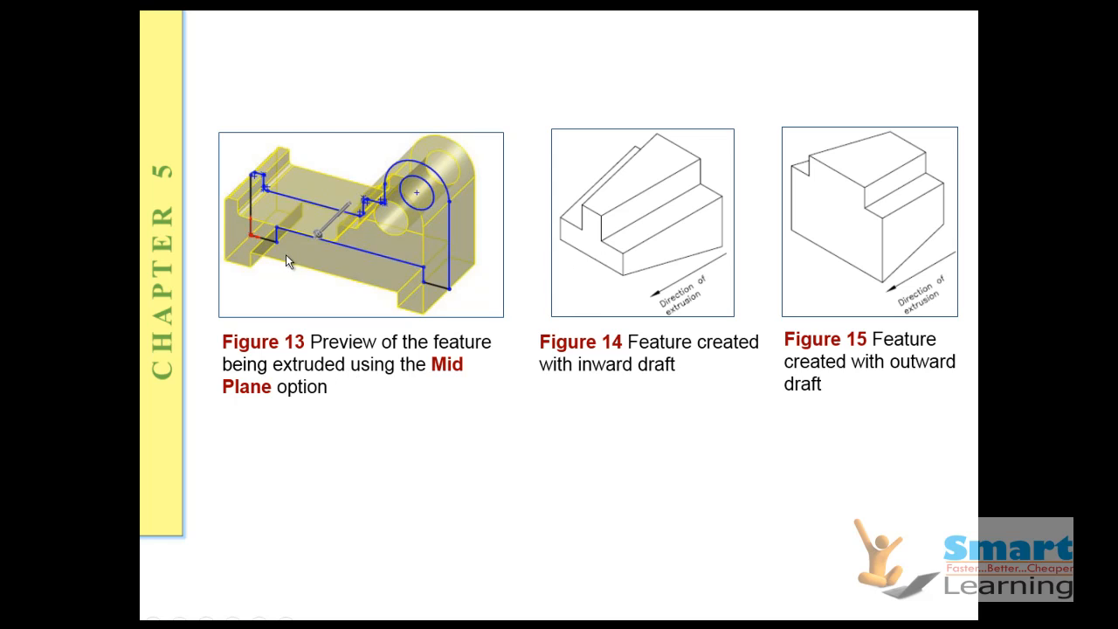
click(385, 256)
click(385, 256)
click(386, 256)
click(385, 256)
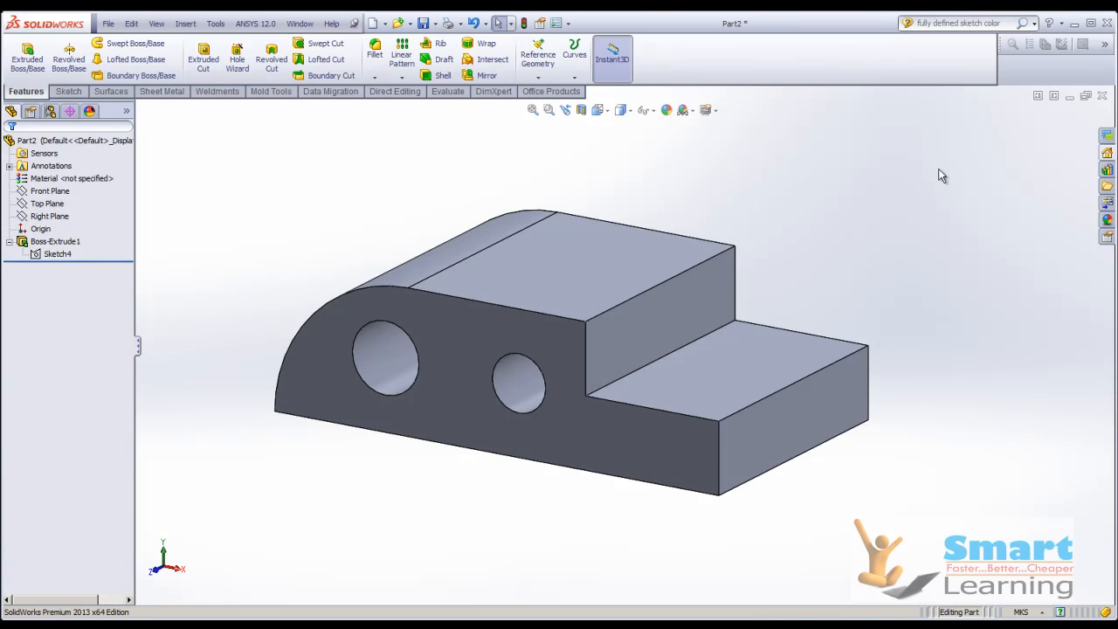
- Close the current SolidWorks part without saving and open the Figure 5-17 part file
click(1102, 95)
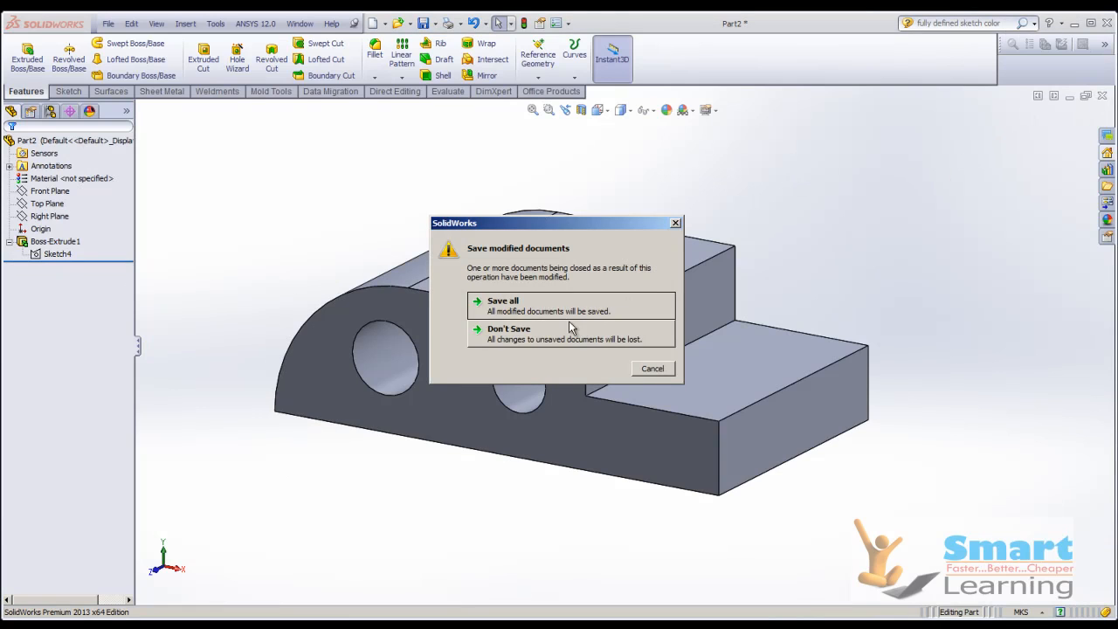
click(528, 342)
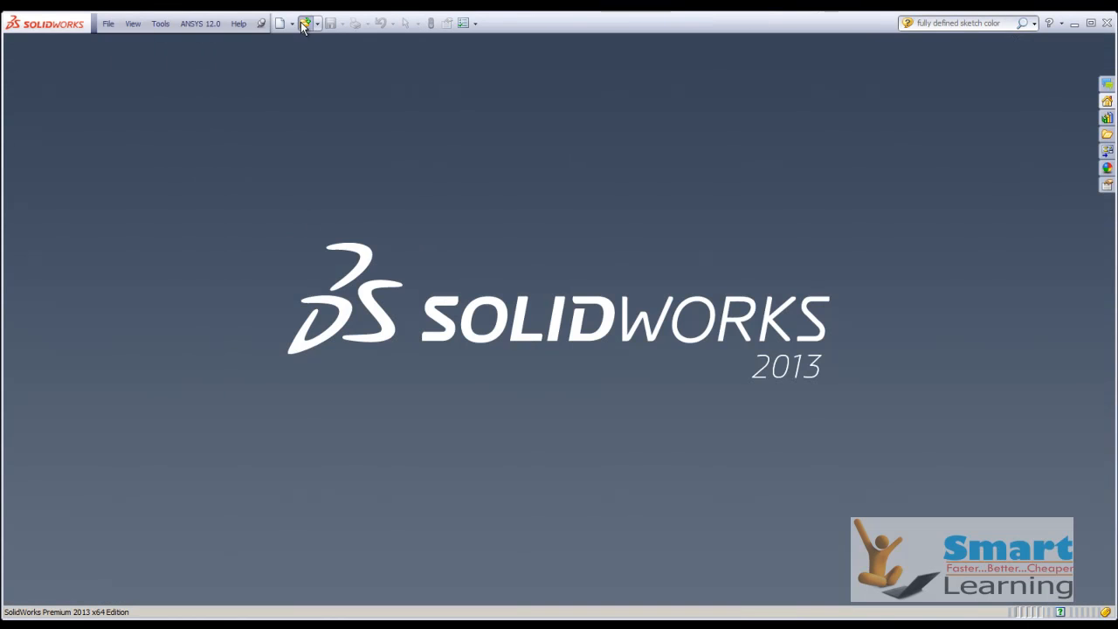
key(ctrl+o)
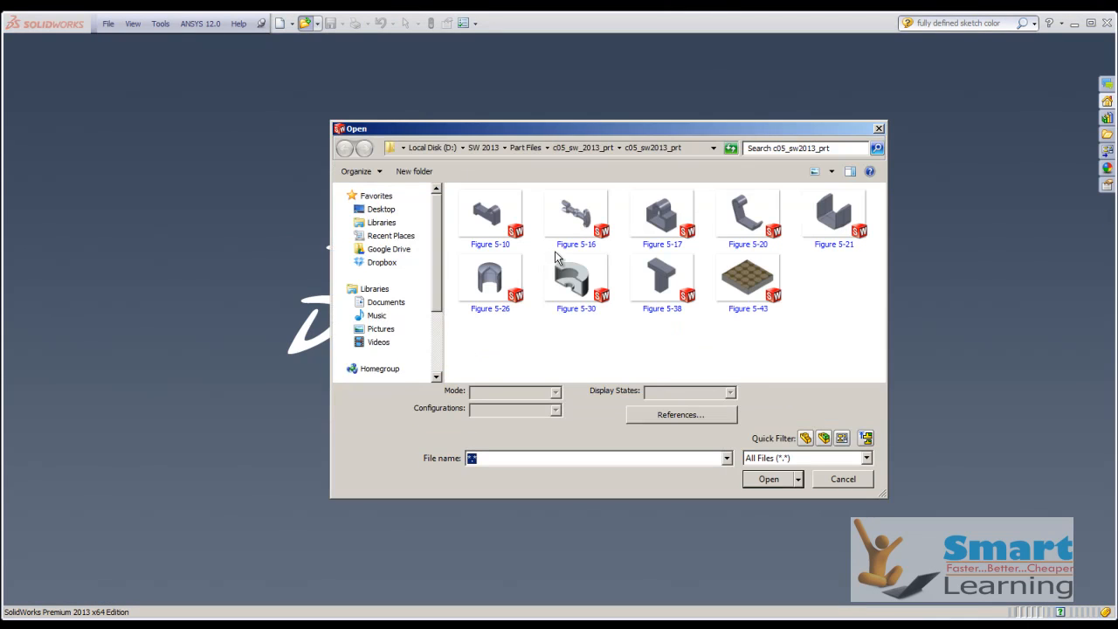
click(667, 226)
double_click(667, 226)
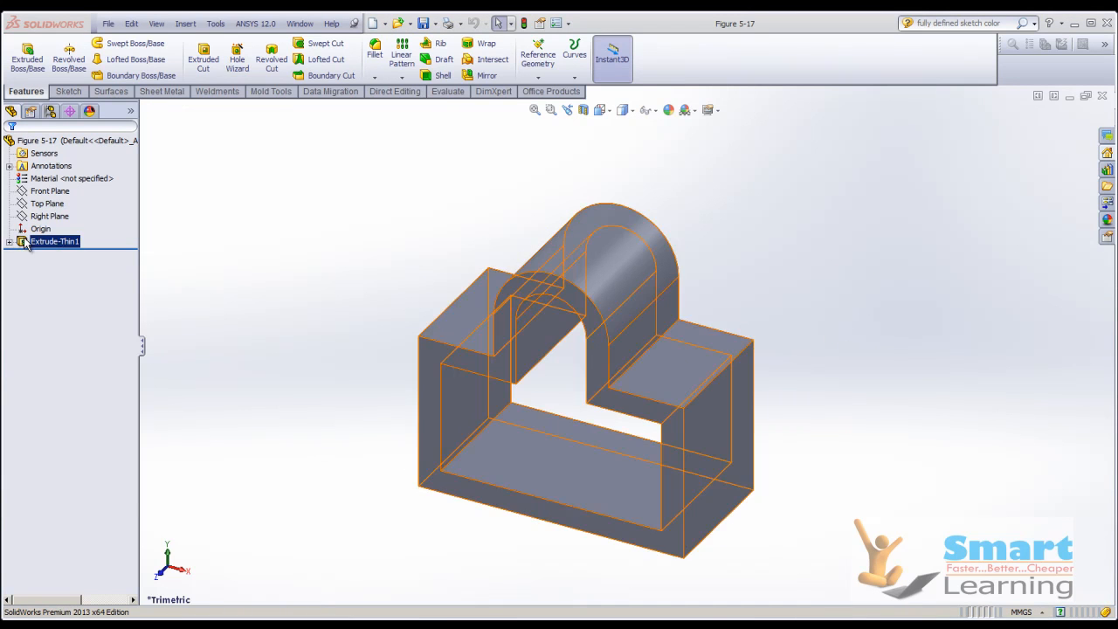
- Edit the Extrude-Thin1 feature, trying Mid-Plane and switching its thin feature type to Two-Direction
right_click(38, 241)
click(49, 203)
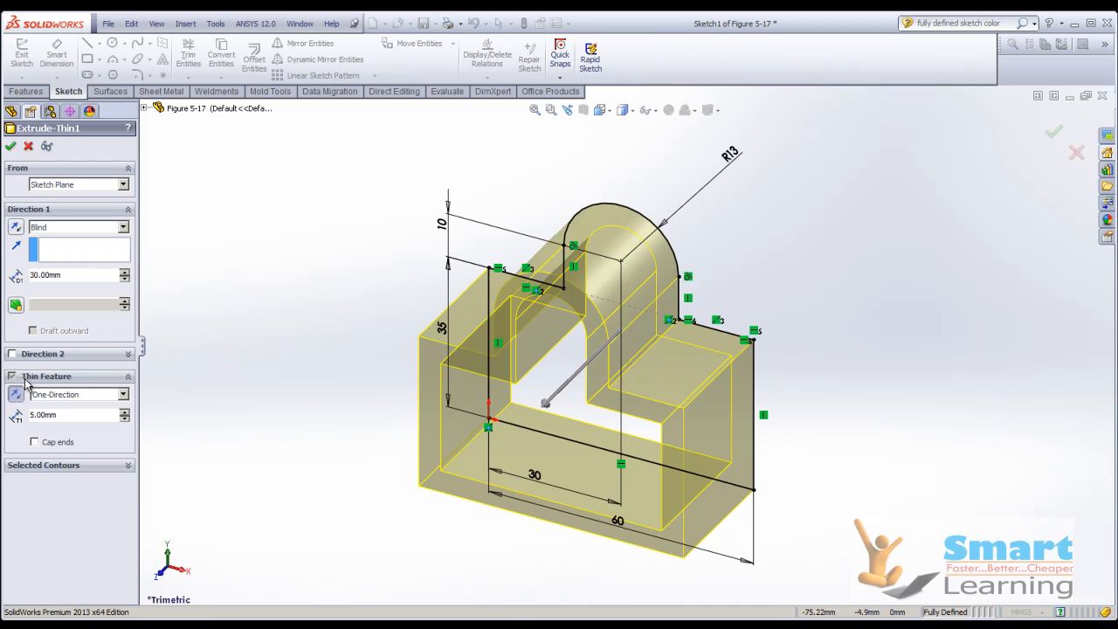
click(68, 394)
click(59, 416)
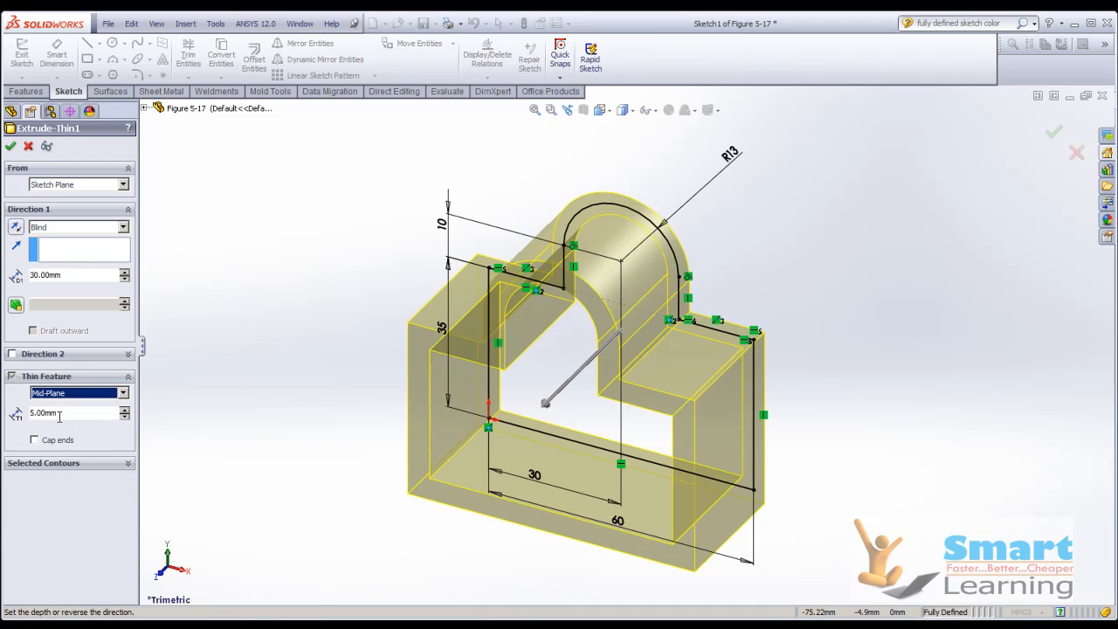
click(54, 394)
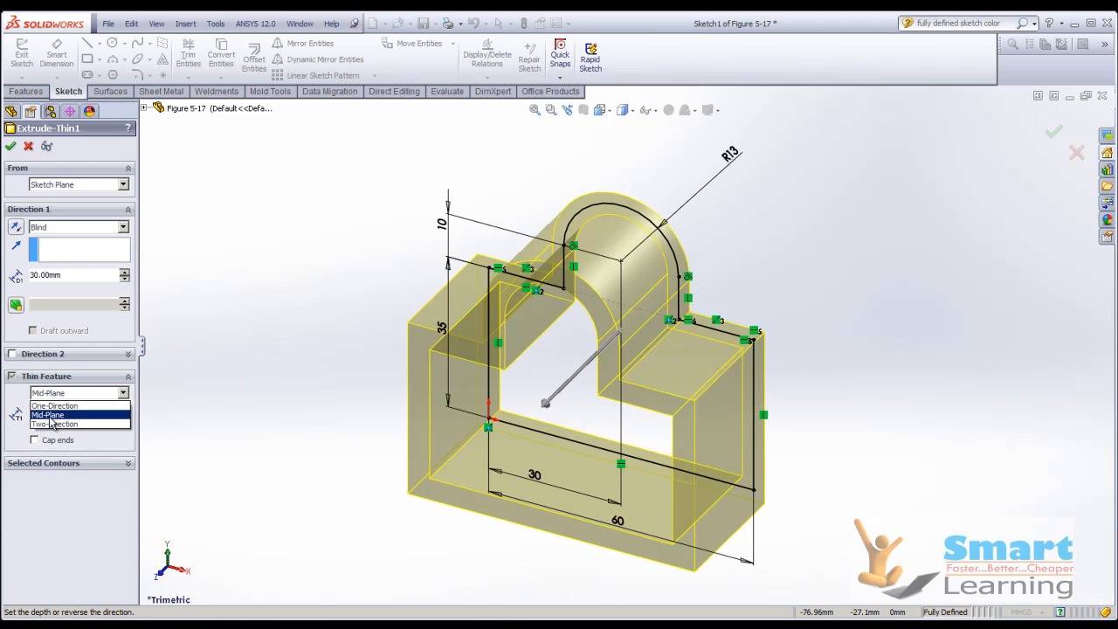
click(54, 423)
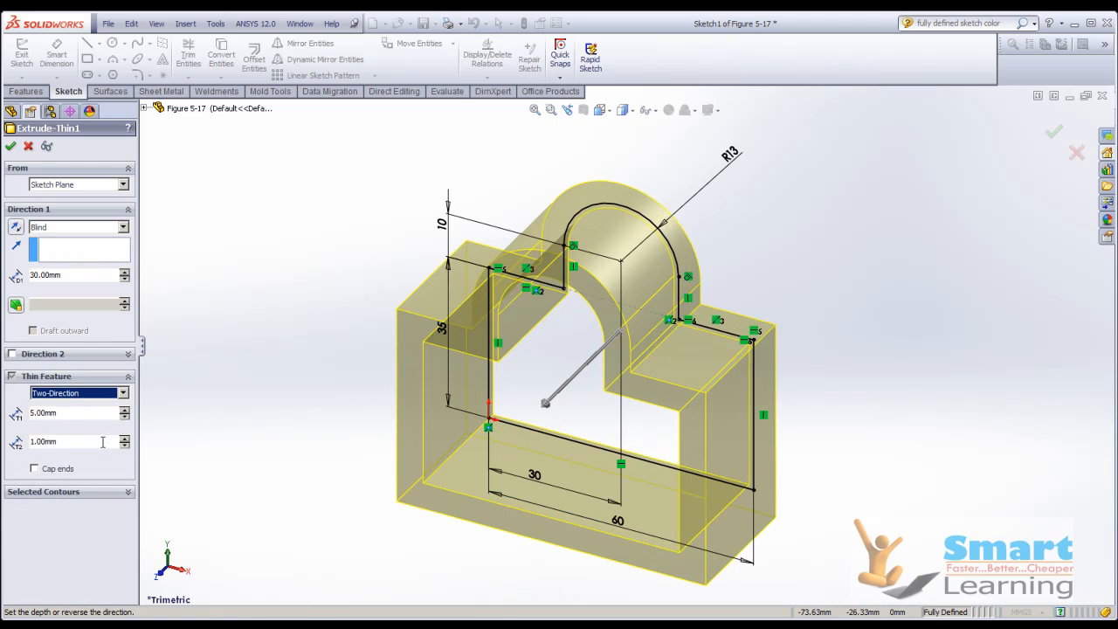
- Cap the thin extrusion's ends with a 1 mm cap thickness and accept the feature
click(35, 469)
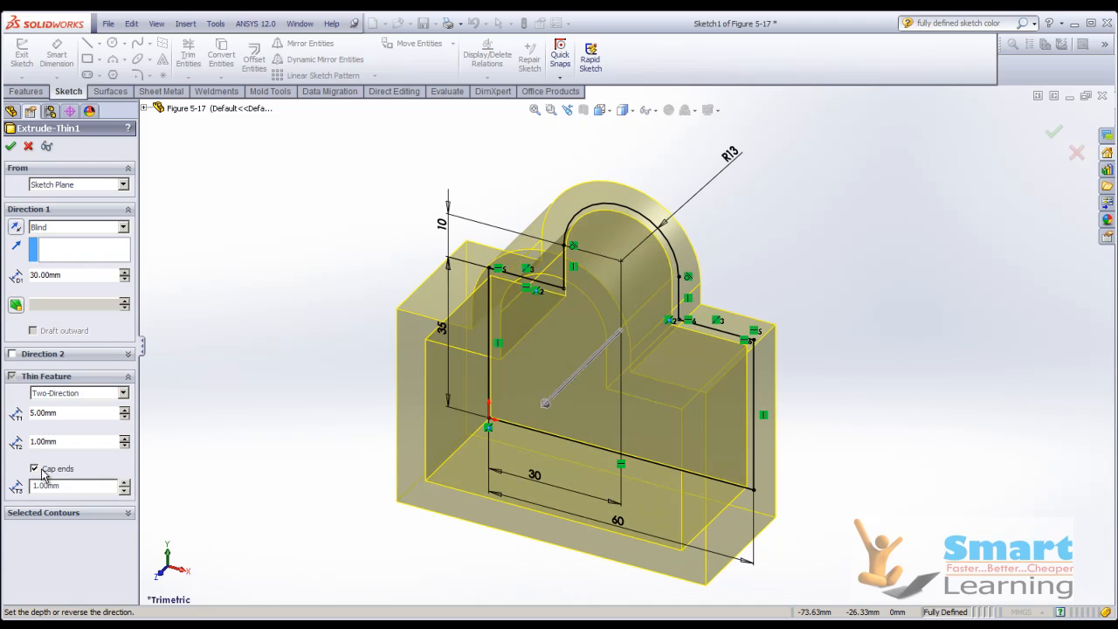
click(42, 470)
click(42, 470)
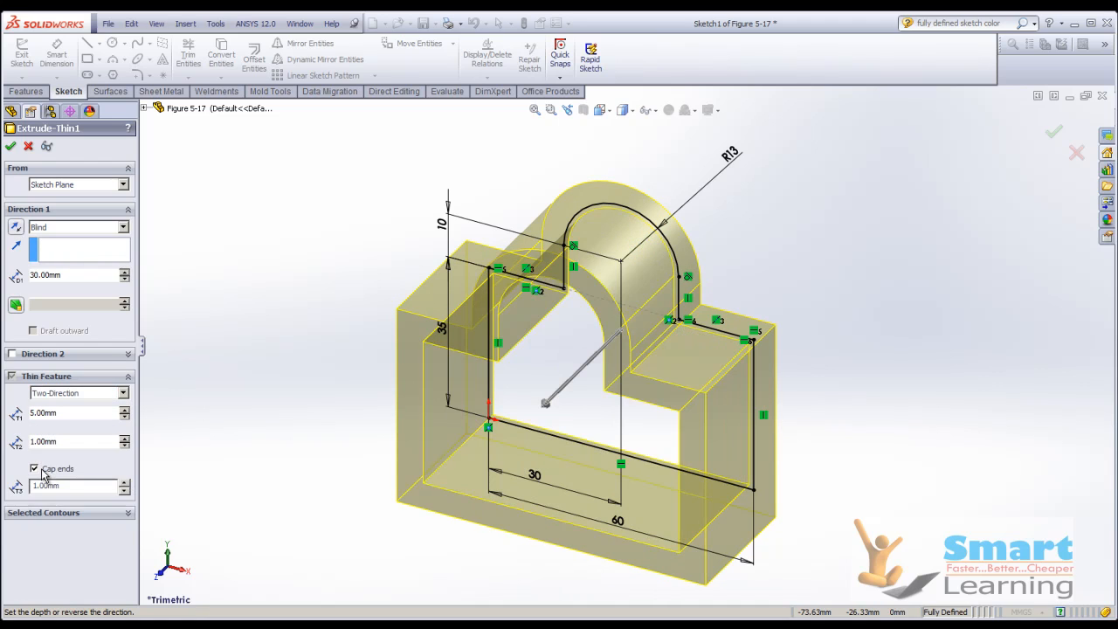
click(11, 145)
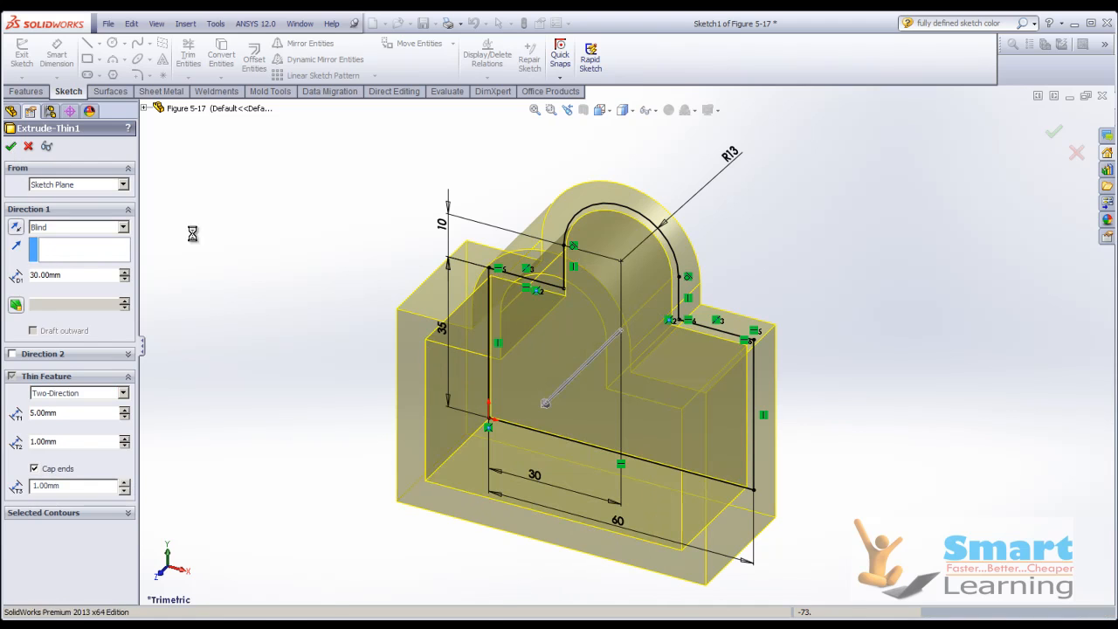
- Section the capped part parallel to the Front Plane at a 15 mm offset
middle_drag(318, 289, 300, 305)
middle_drag(173, 130, 230, 225)
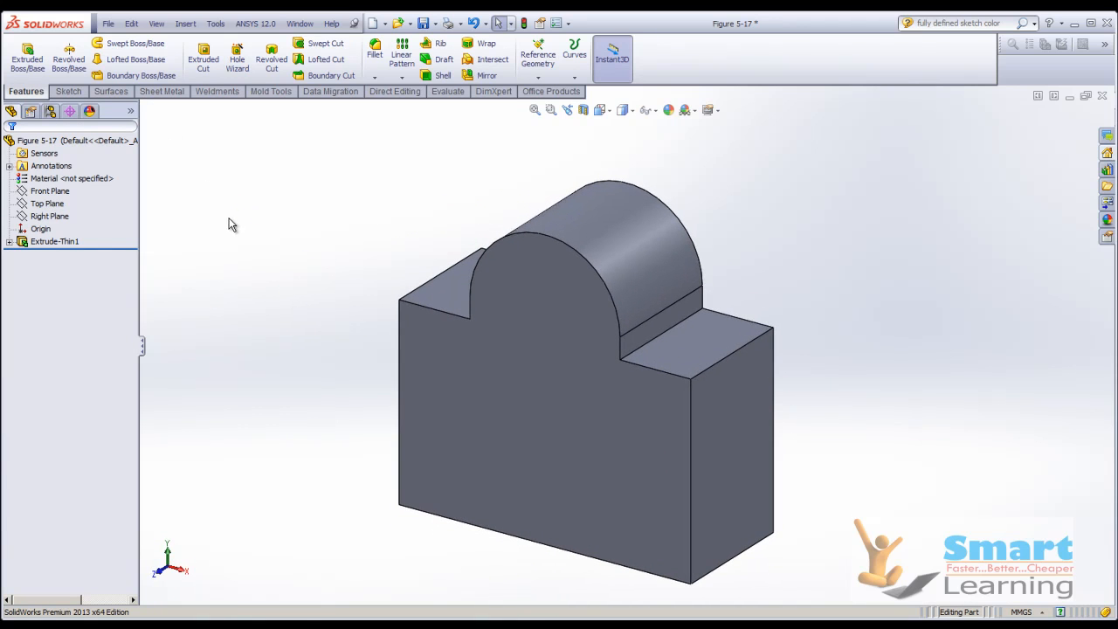
click(581, 111)
middle_drag(673, 273, 661, 379)
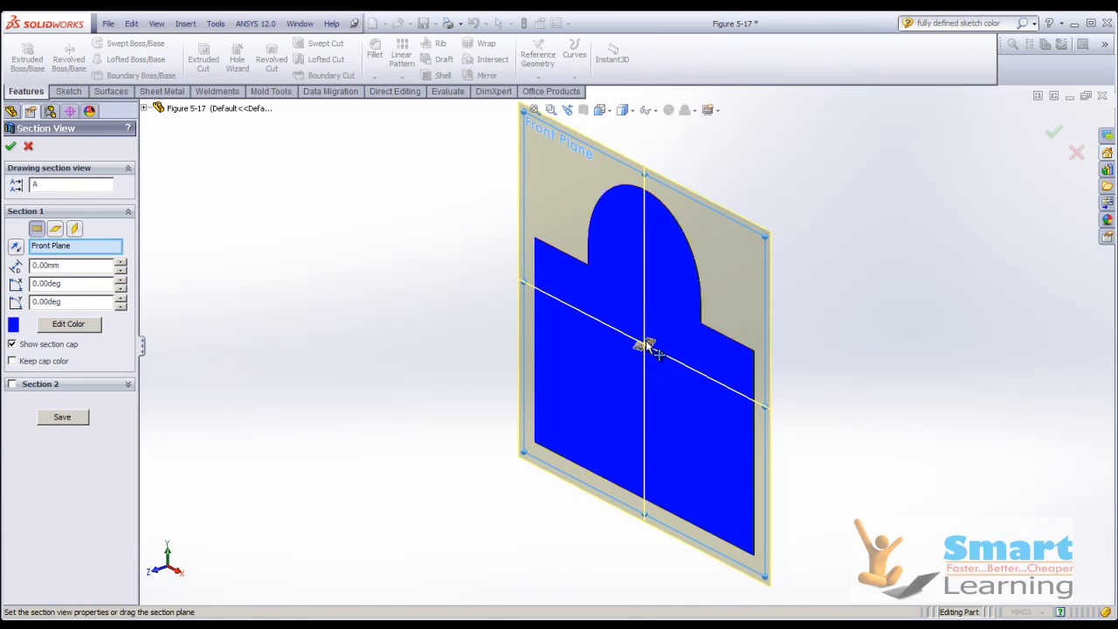
drag(646, 343, 590, 366)
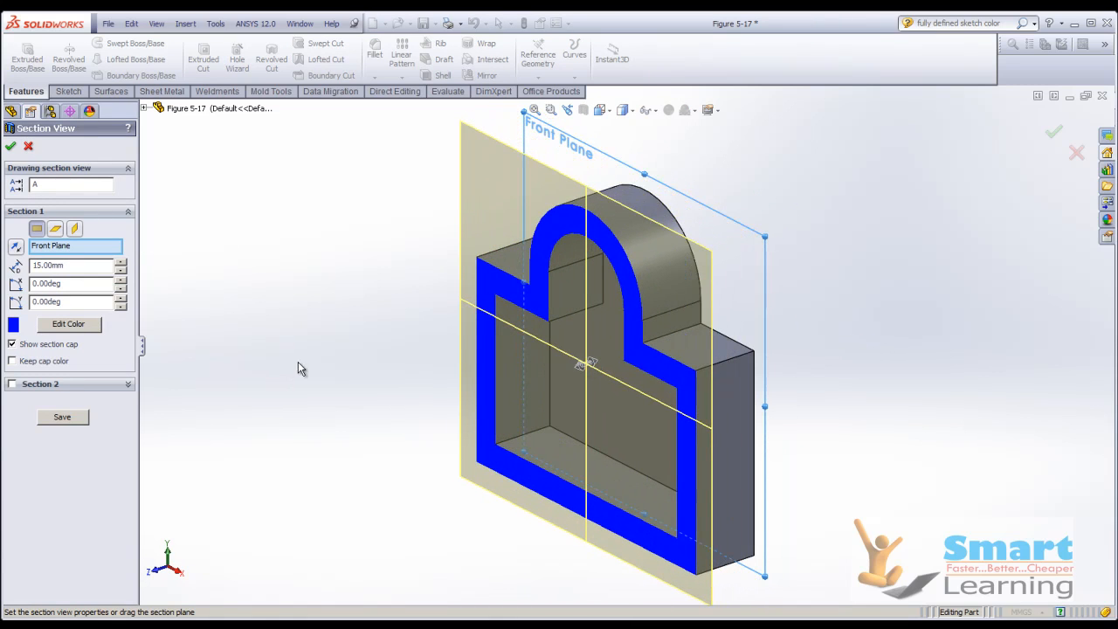
click(10, 146)
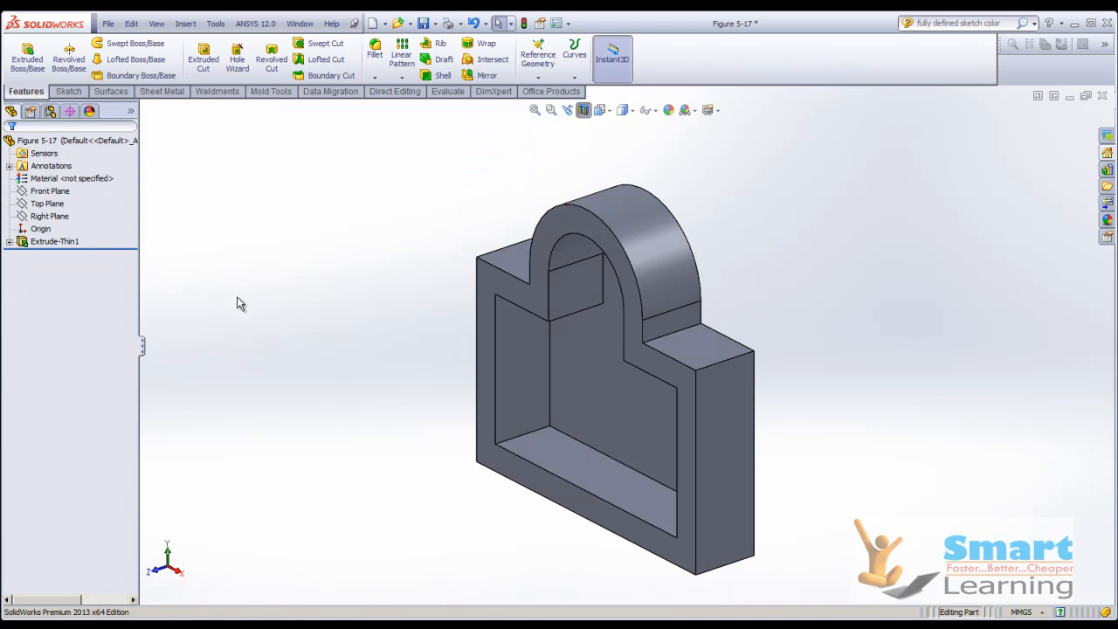
- Examine the part's hollow interior from several angles and turn off the section view
middle_drag(397, 383, 594, 312)
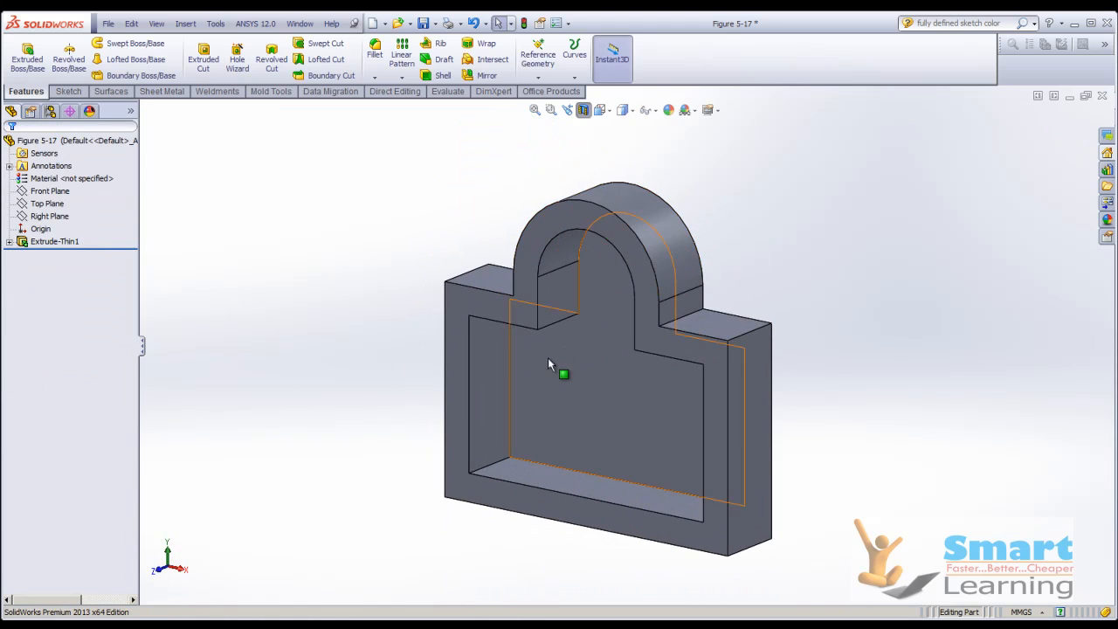
middle_drag(548, 358, 557, 385)
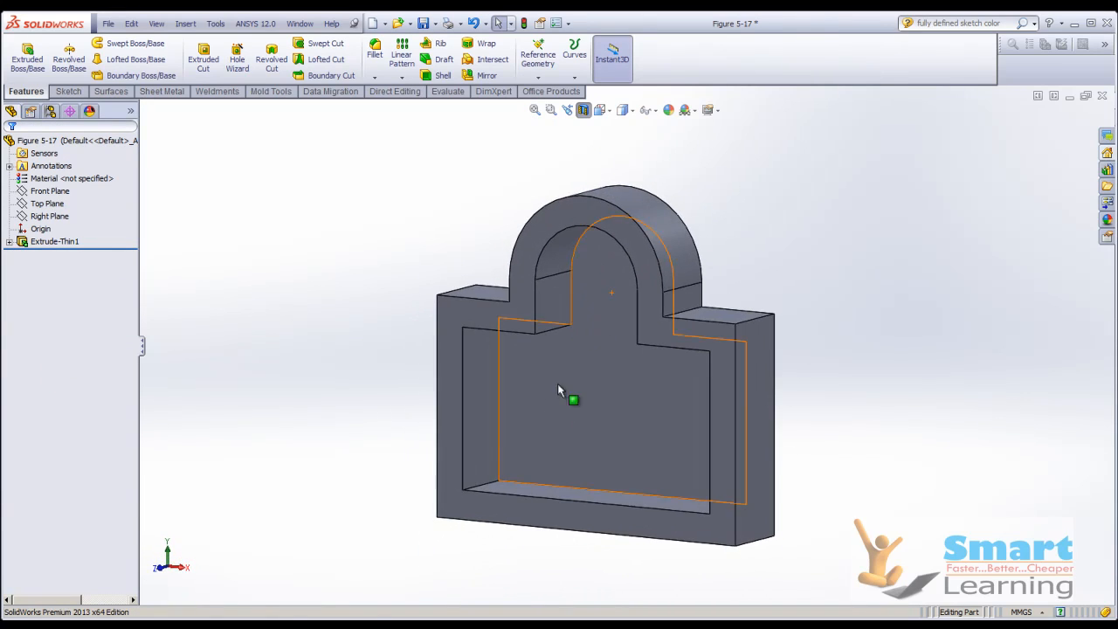
click(584, 110)
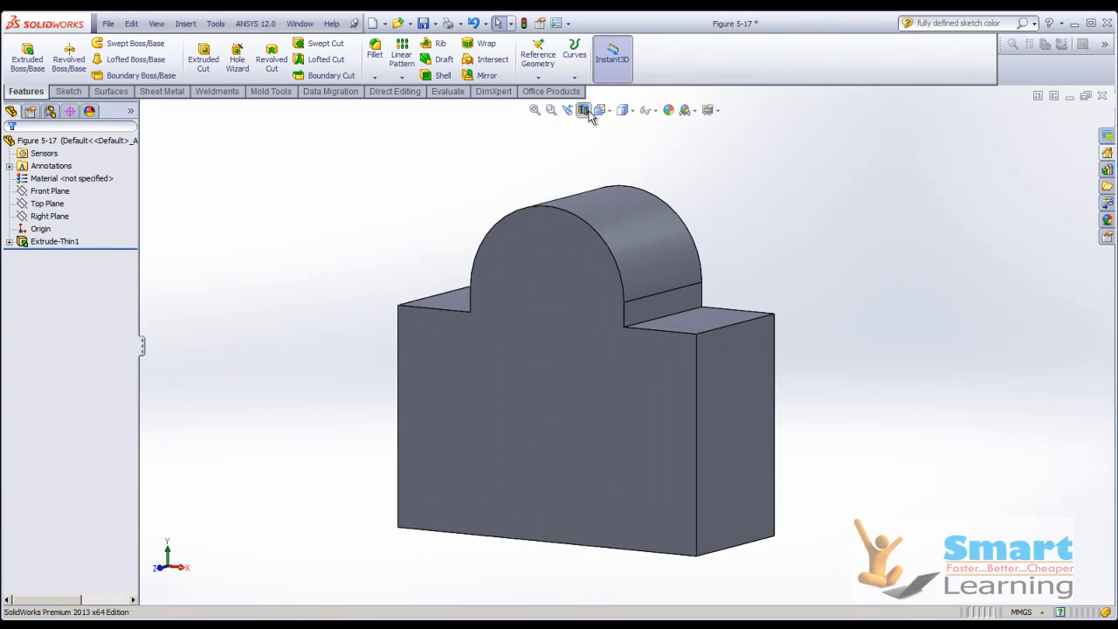
- Delete the Extrude-Thin1 feature while keeping its sketch
right_click(49, 242)
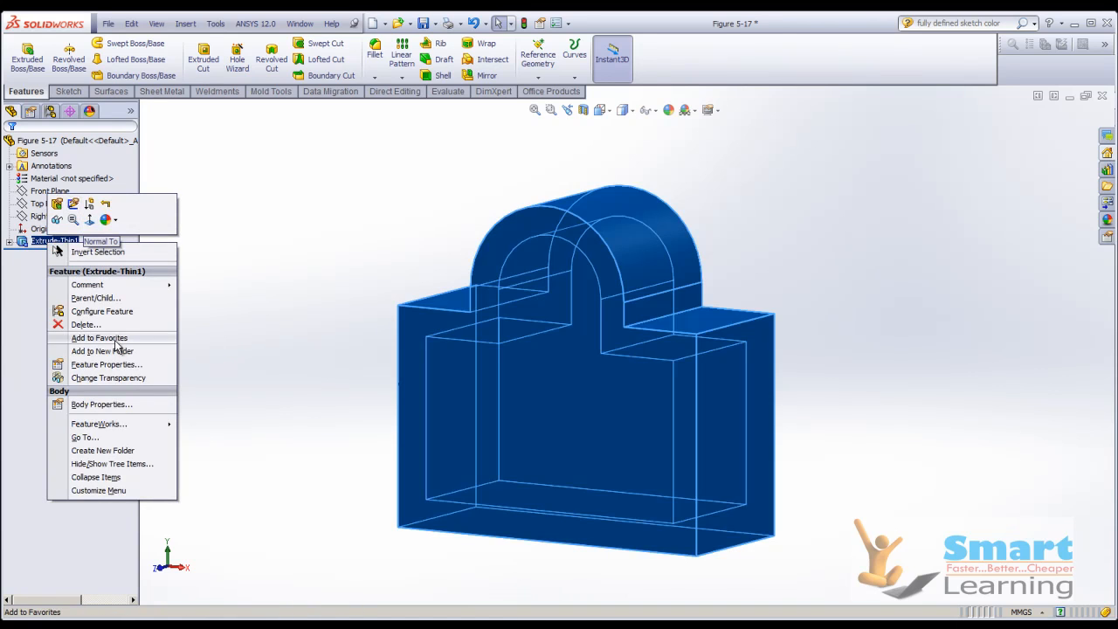
click(75, 325)
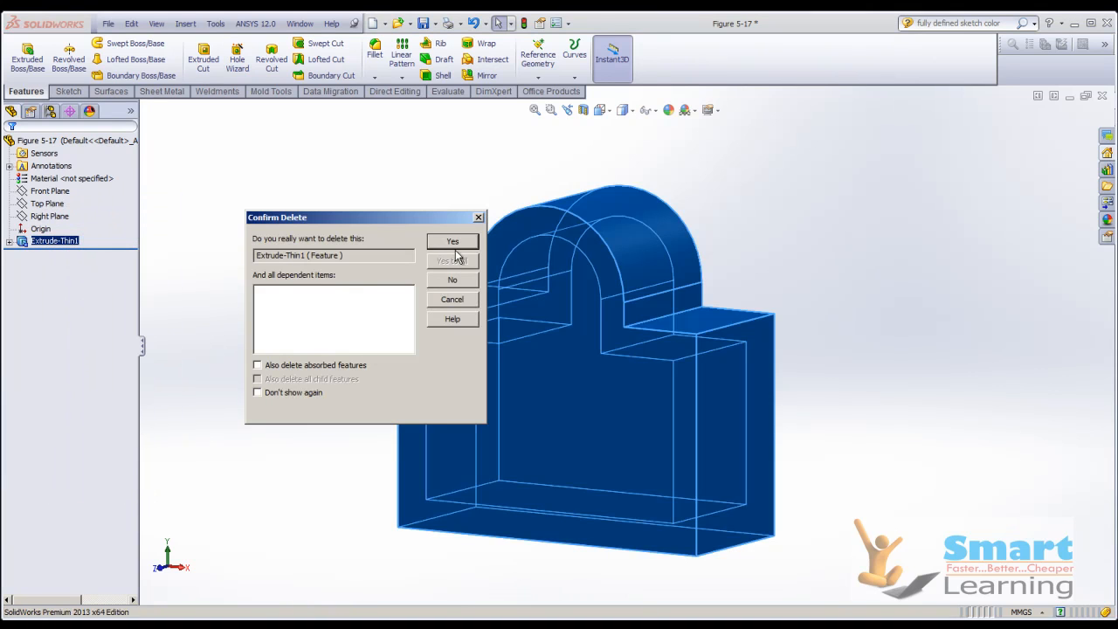
click(453, 242)
middle_drag(425, 275, 410, 316)
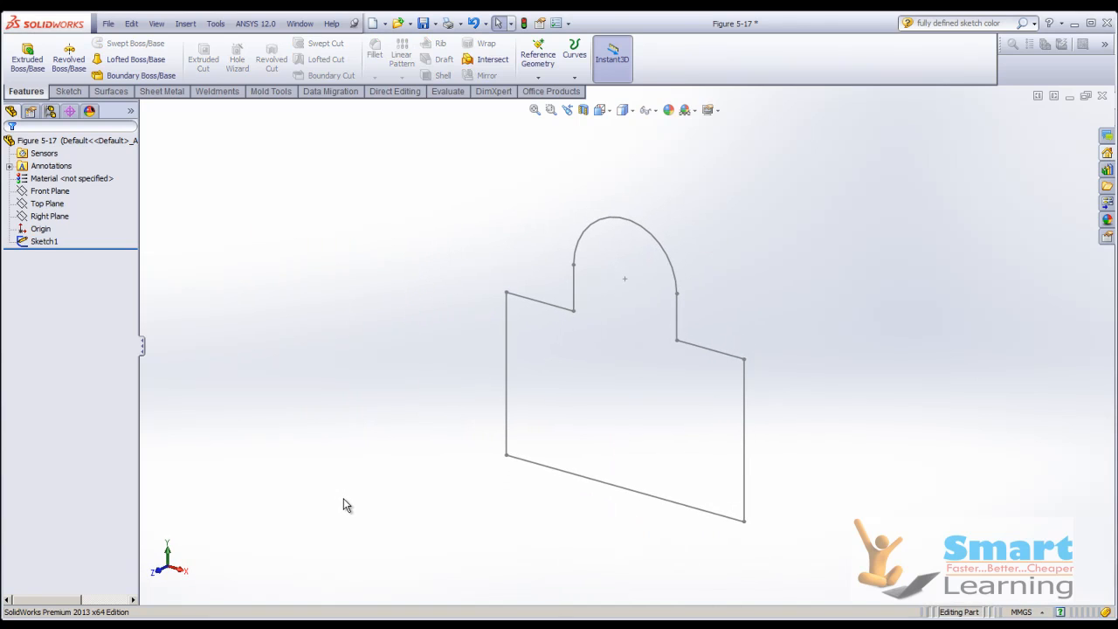
- Start an extruded boss from the remaining profile sketch and enable its thin feature option
click(33, 63)
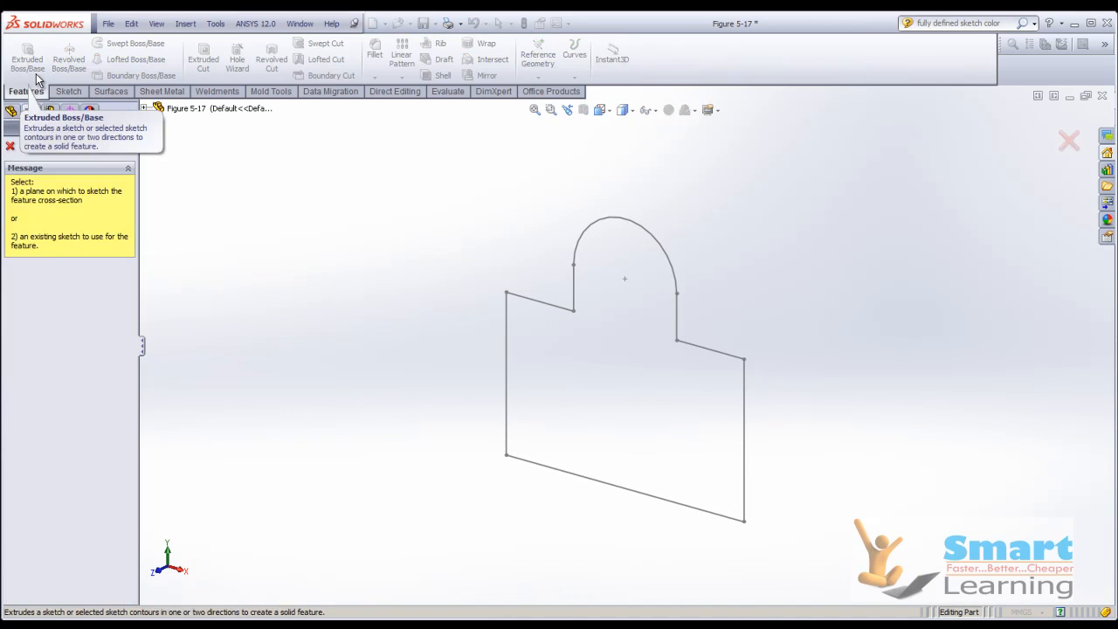
click(567, 310)
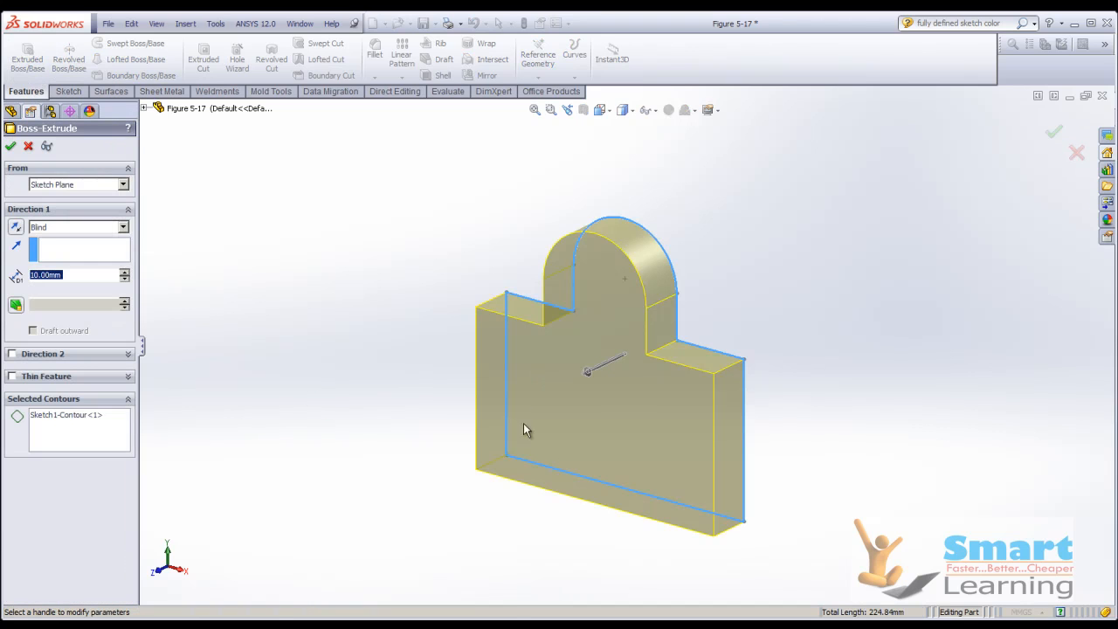
click(26, 380)
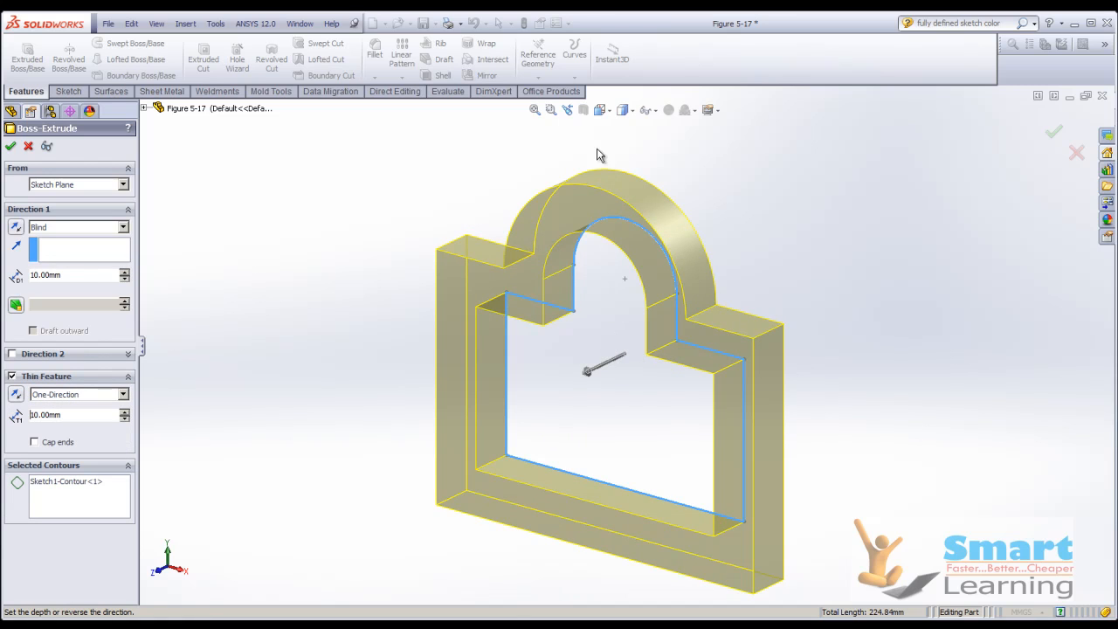
- From the front view, set the thin feature type to Mid-Plane with a 5 mm wall thickness
click(599, 111)
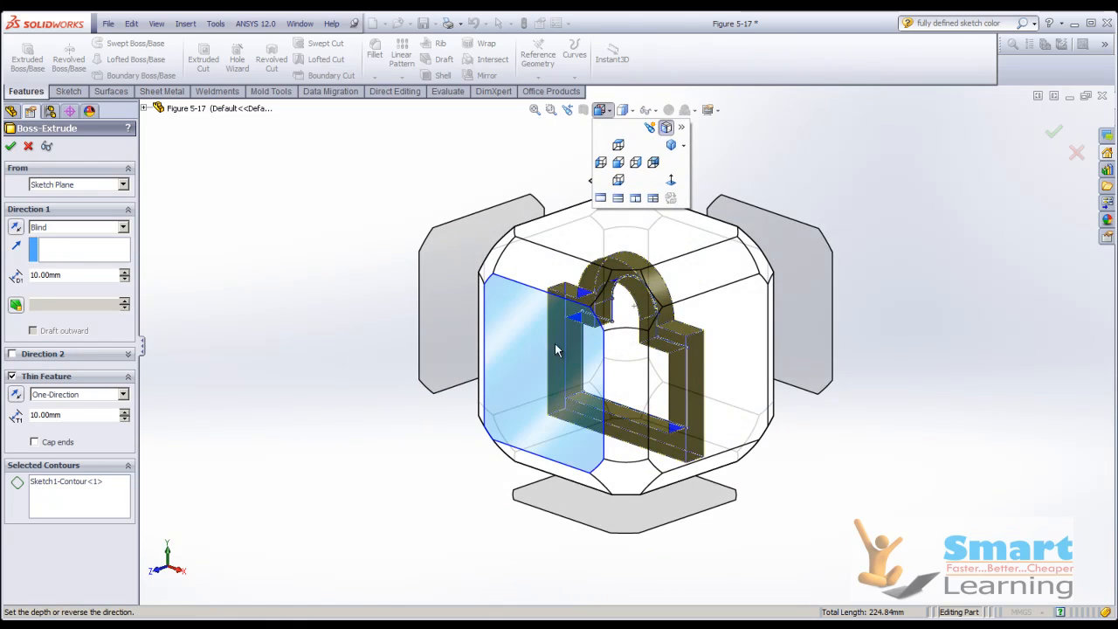
click(524, 352)
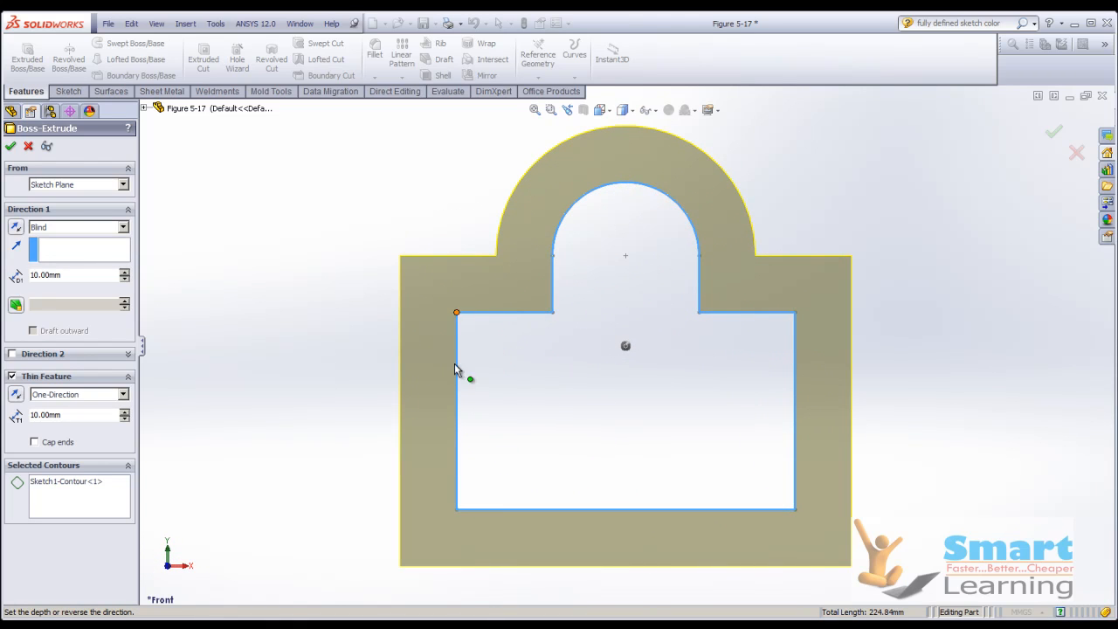
click(52, 395)
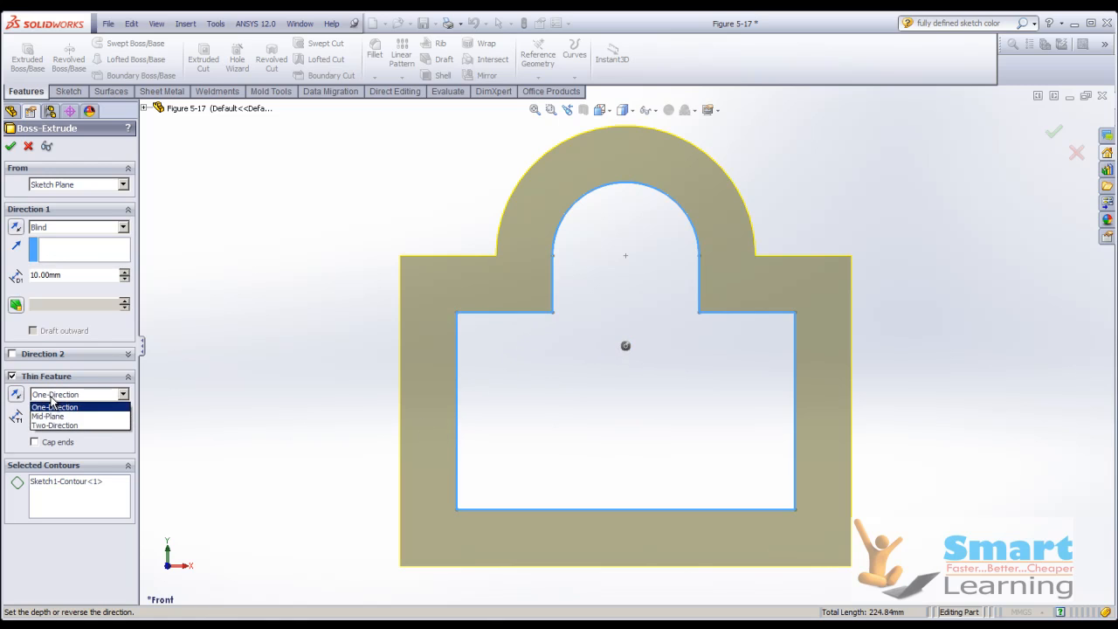
click(49, 416)
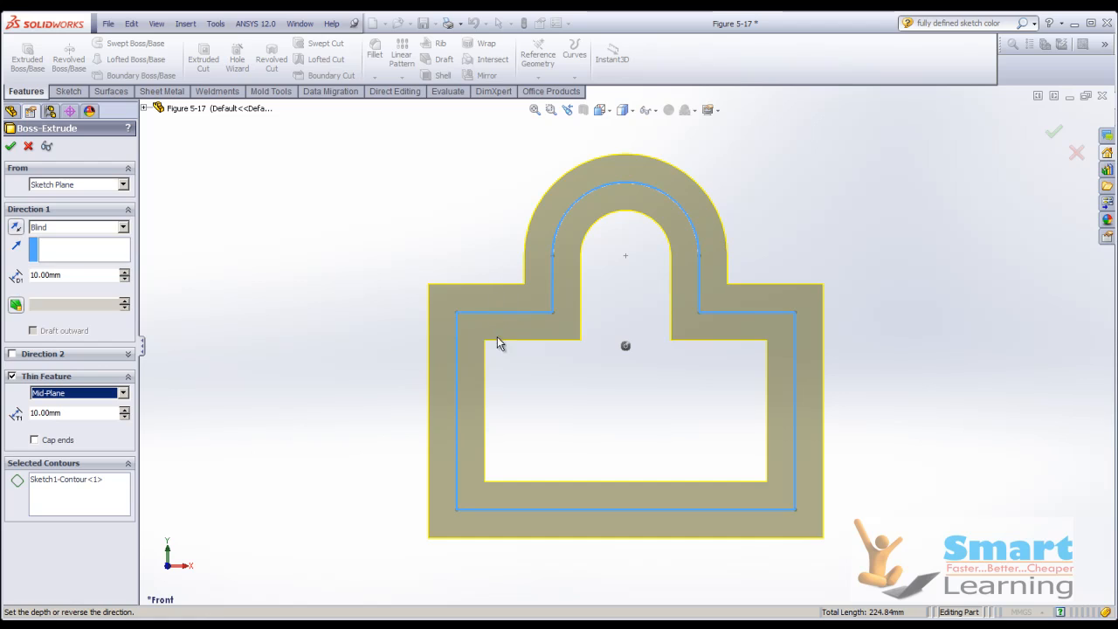
double_click(70, 417)
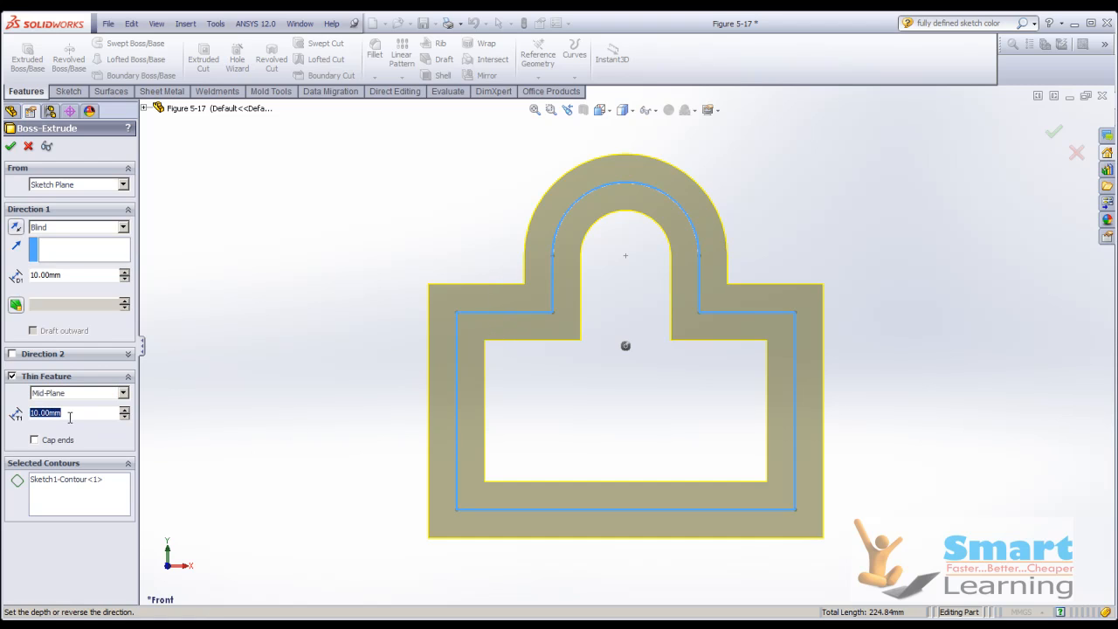
text(5)
key(Return)
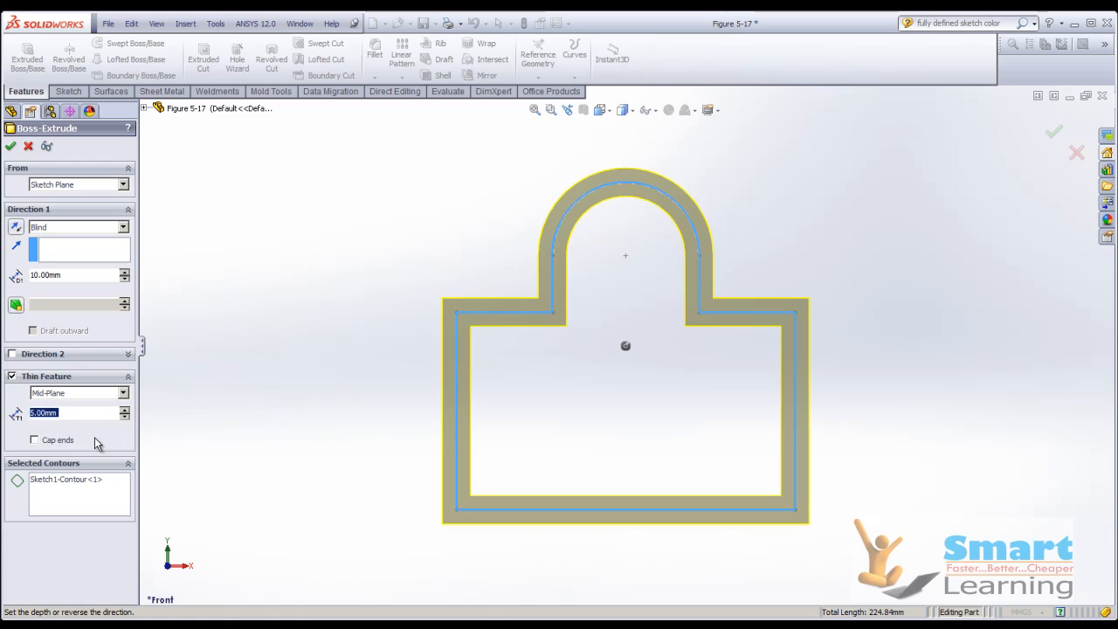
- Set the thin feature type to Two-Direction with wall thicknesses of 2 mm and 3 mm and create the extrusion
click(68, 394)
click(57, 424)
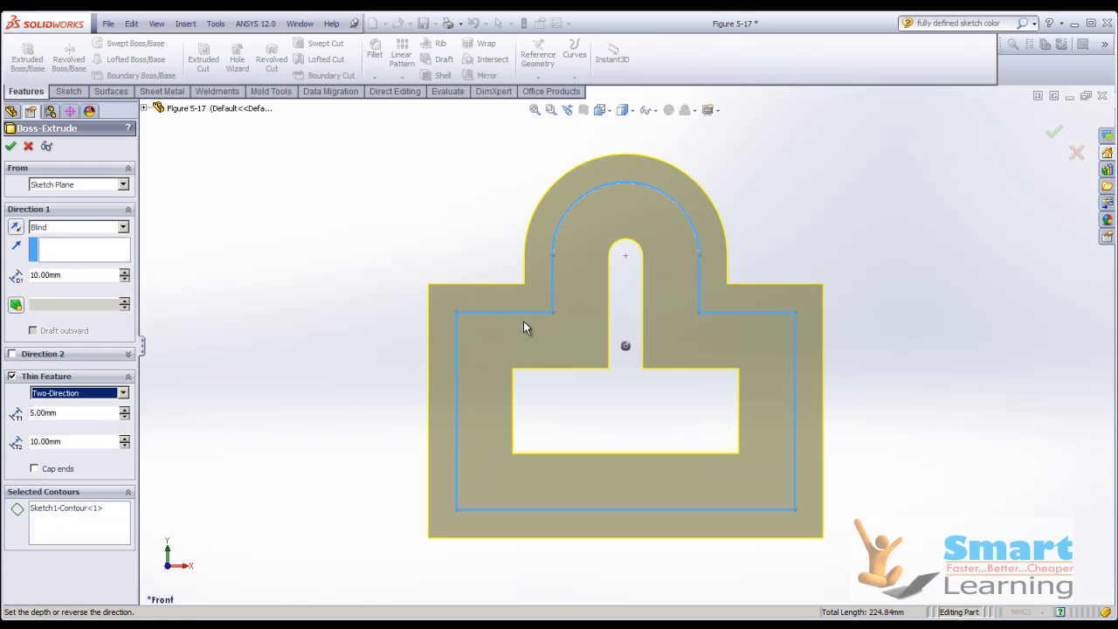
click(71, 416)
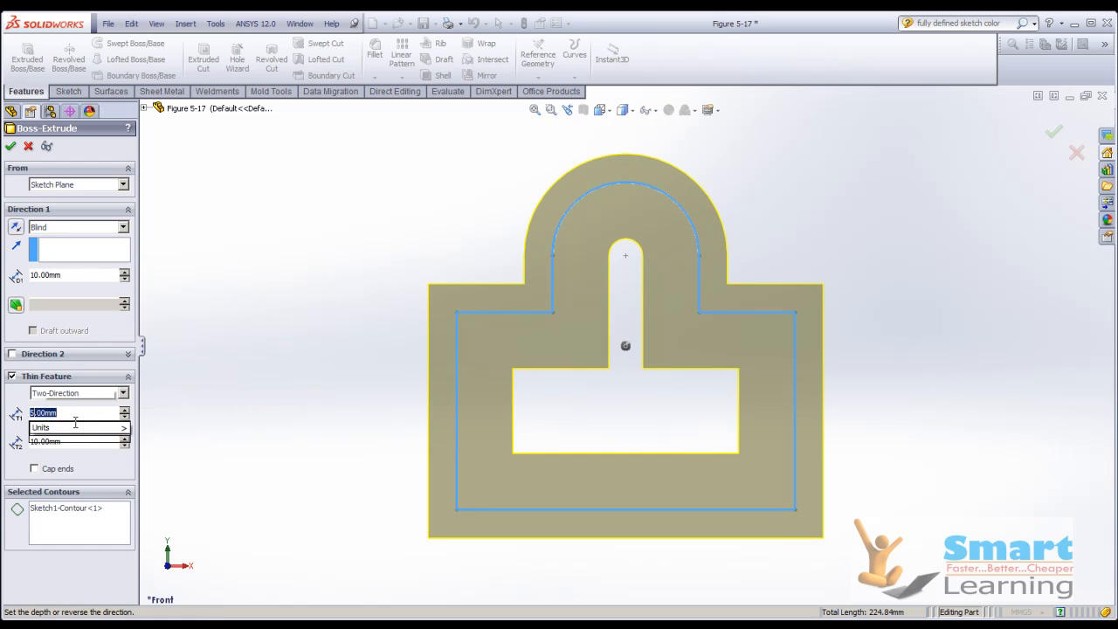
text(2)
click(61, 444)
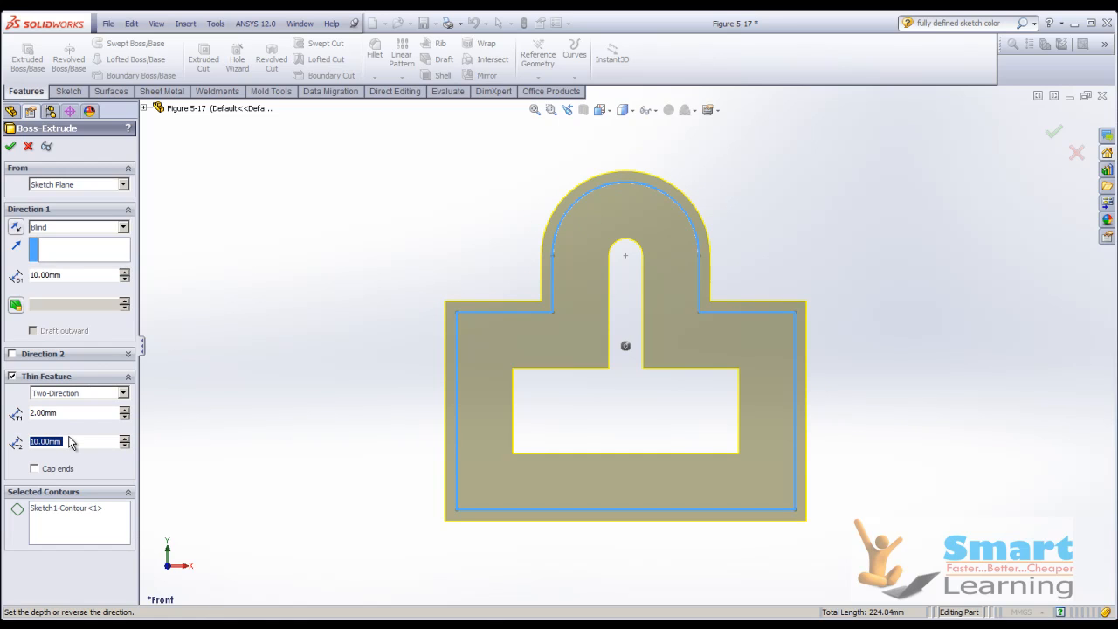
text(3)
key(Return)
scroll(402, 394, down, 3)
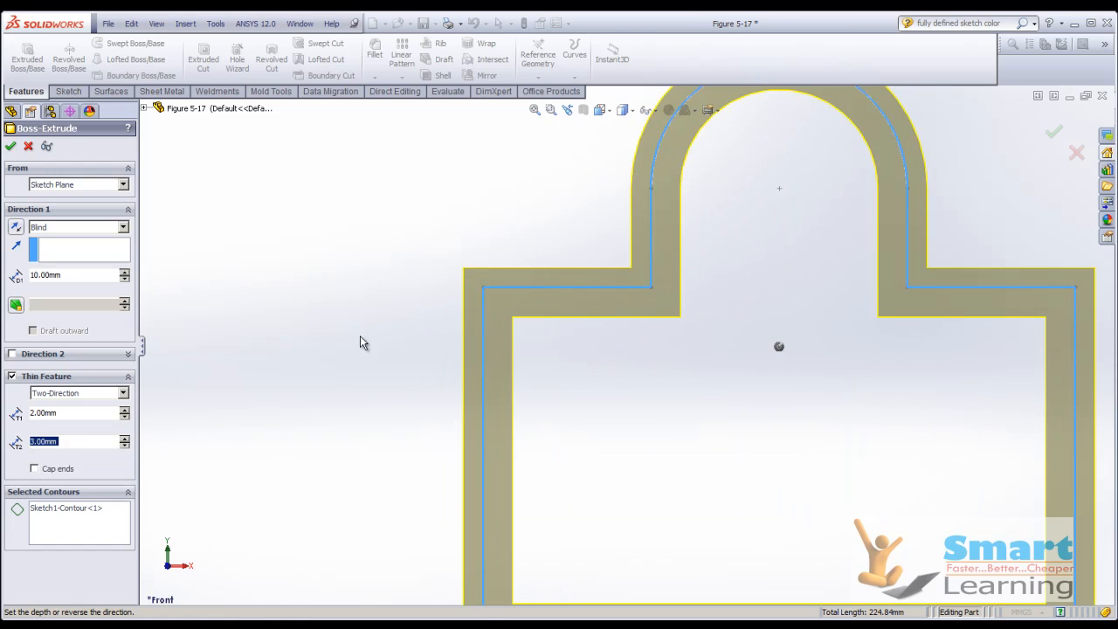
scroll(213, 344, up, 2)
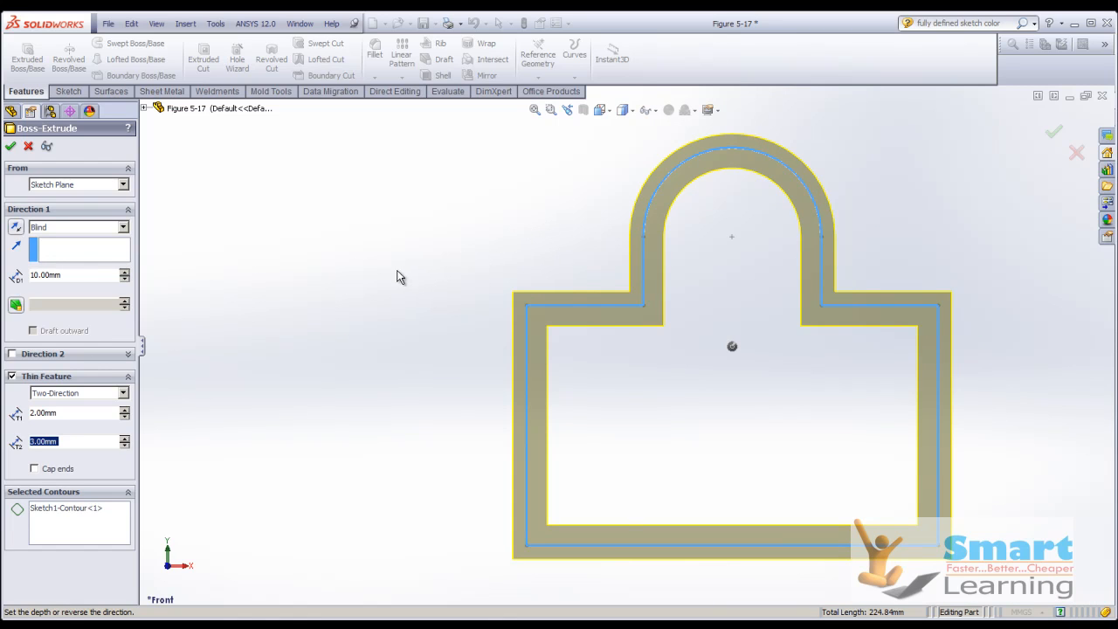
click(11, 146)
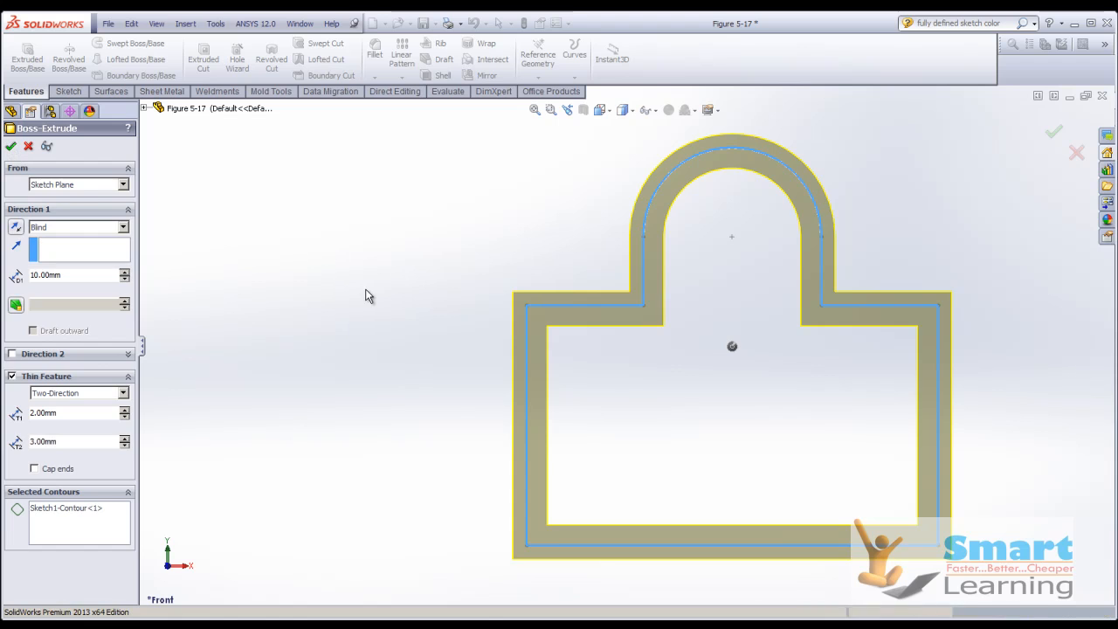
- Delete the Extrude-Thin1 feature without its absorbed sketch
middle_drag(432, 310, 392, 337)
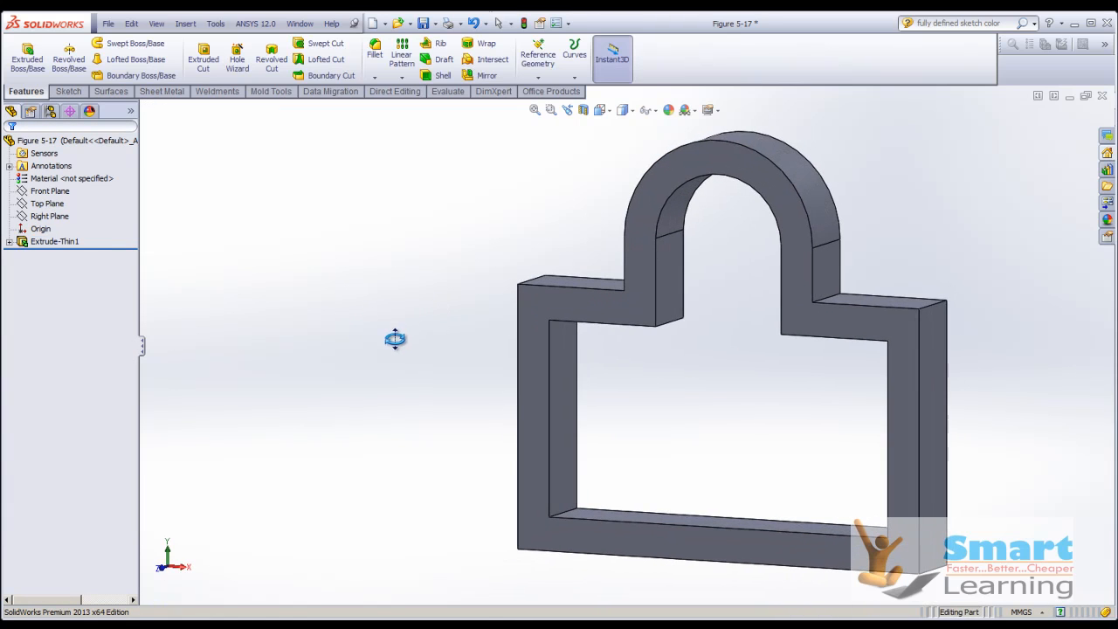
click(66, 241)
key(Delete)
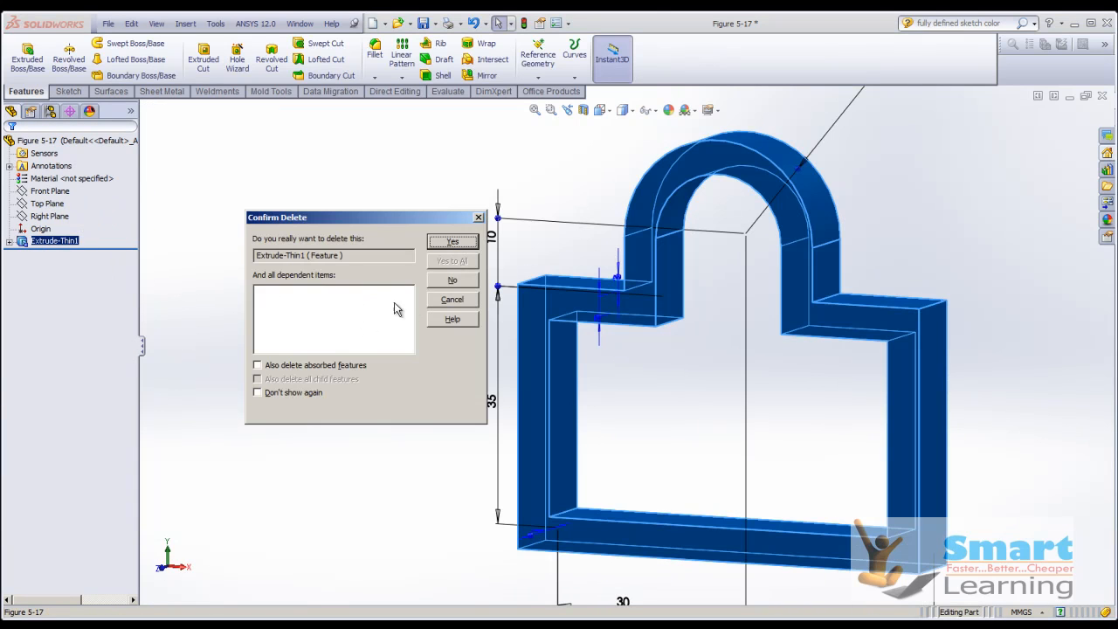
click(442, 242)
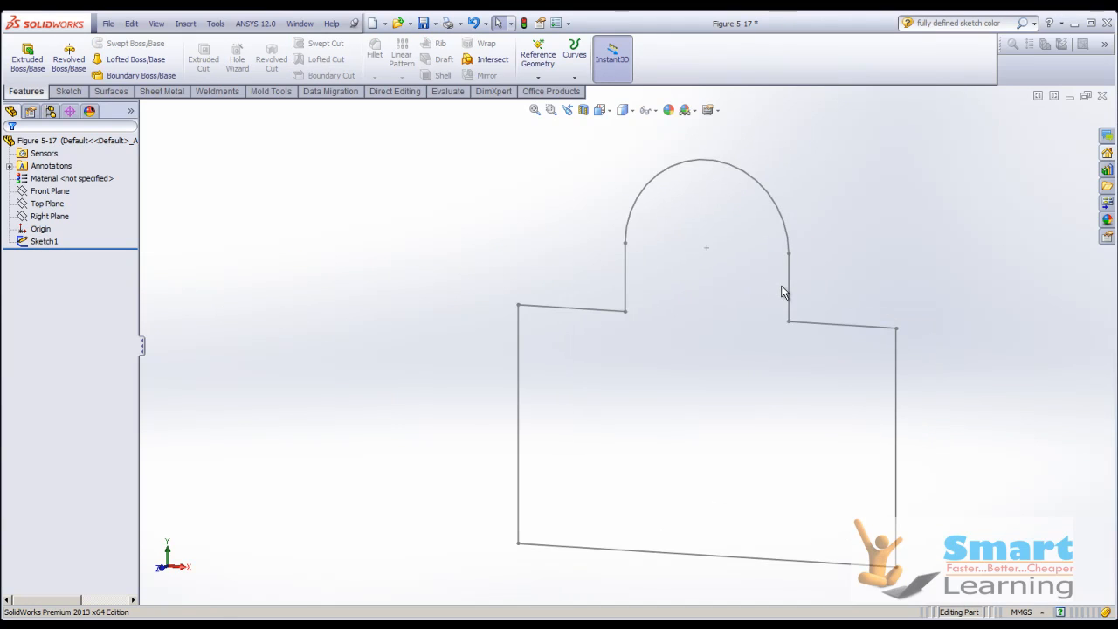
- Open the remaining profile sketch for editing
double_click(844, 330)
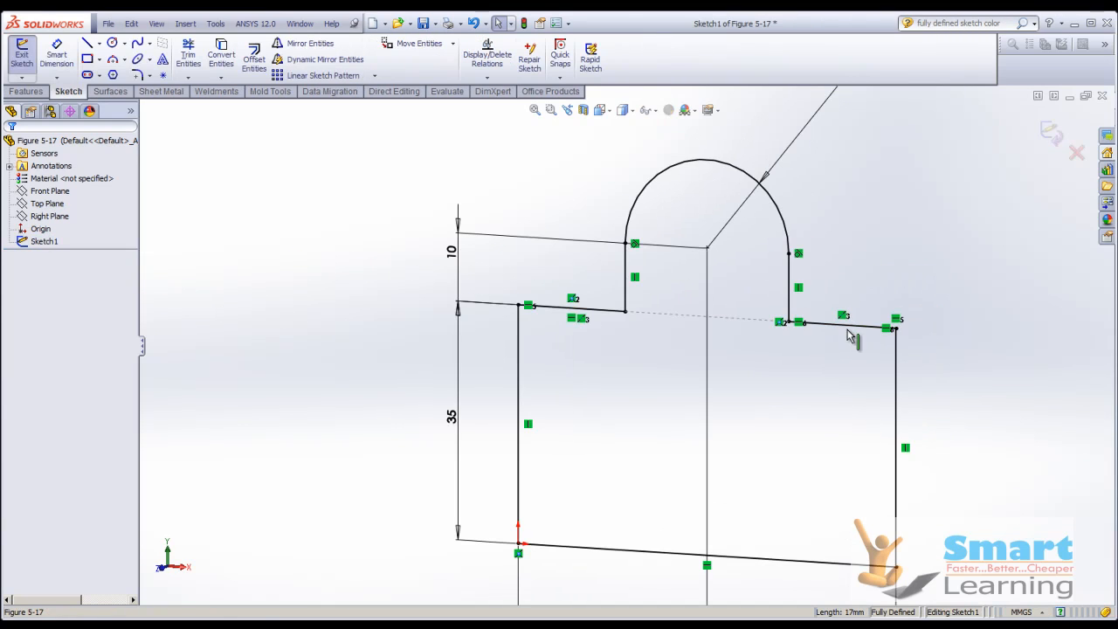
- Delete the profile's right horizontal shoulder line and the vertical line beneath the arc's right end, then exit the sketch
click(842, 332)
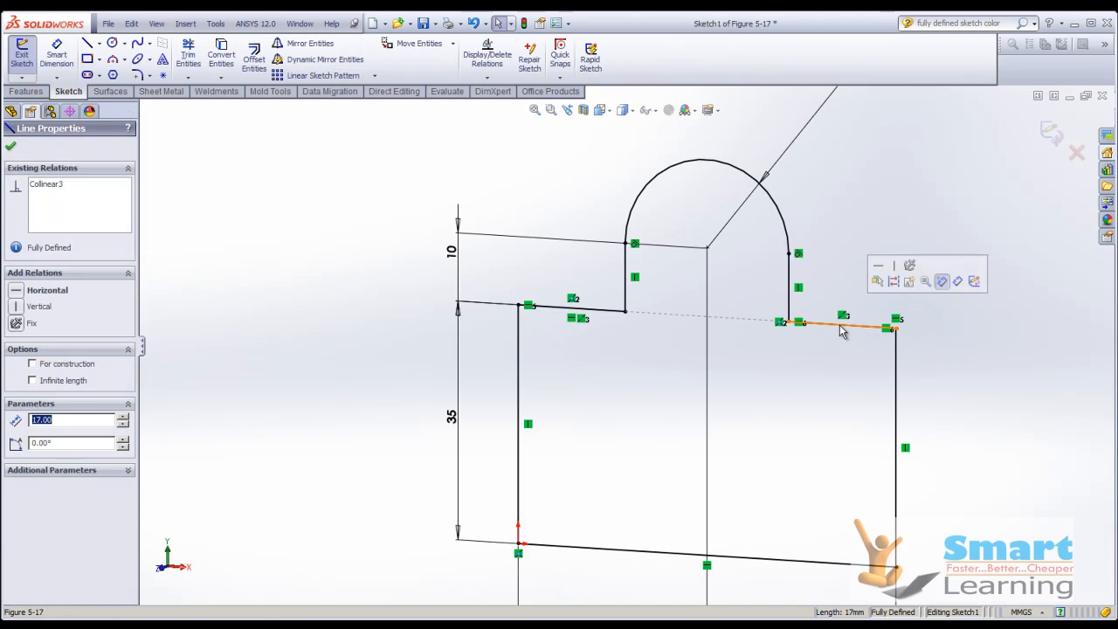
key(Delete)
click(791, 300)
key(Delete)
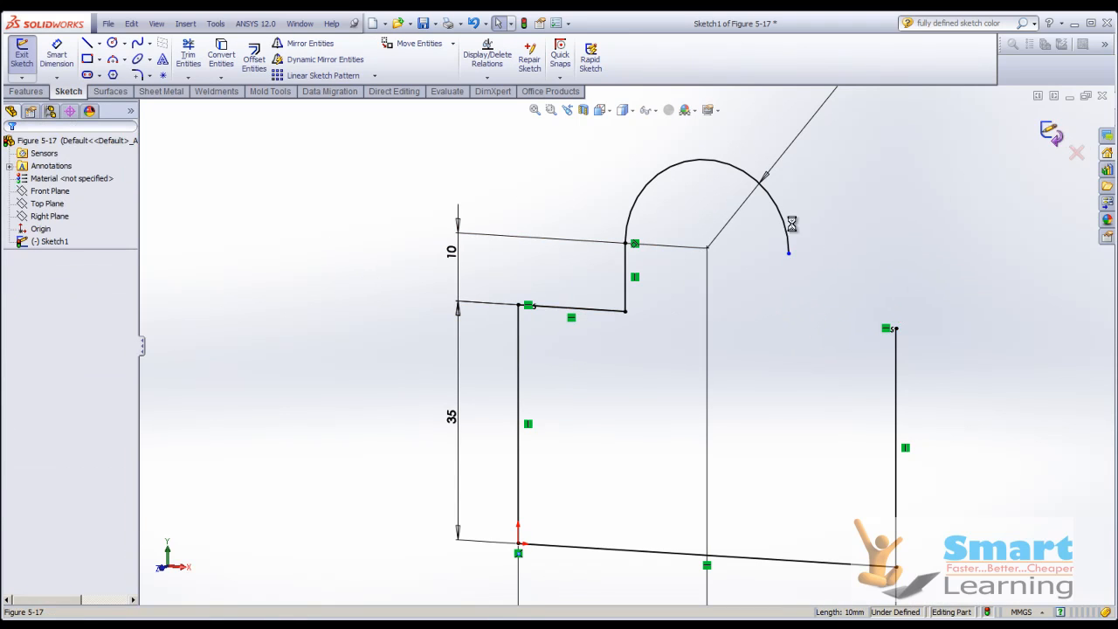
click(1053, 131)
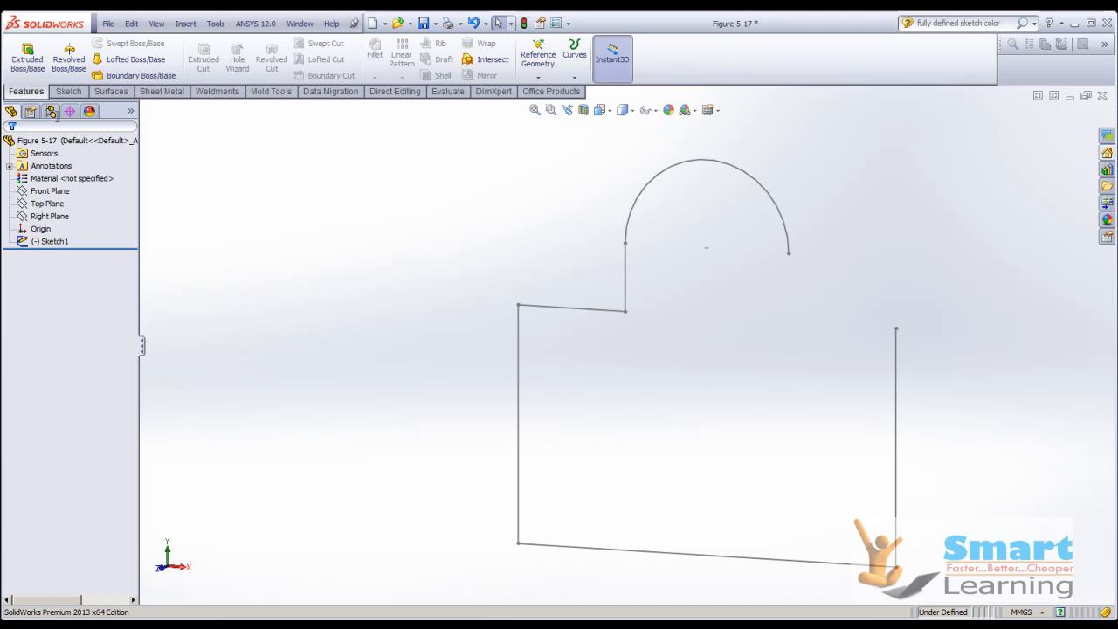
- Extrude the open sketch 10 mm as a one-direction thin feature, 2 mm thick, with 5 mm auto-filleted corners
click(27, 54)
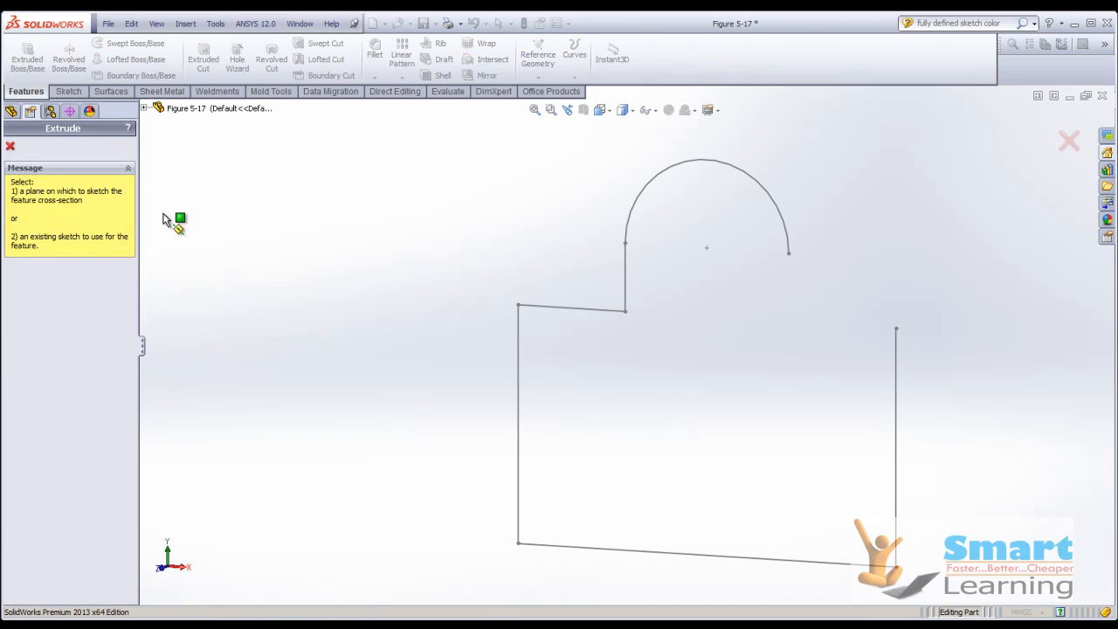
click(585, 308)
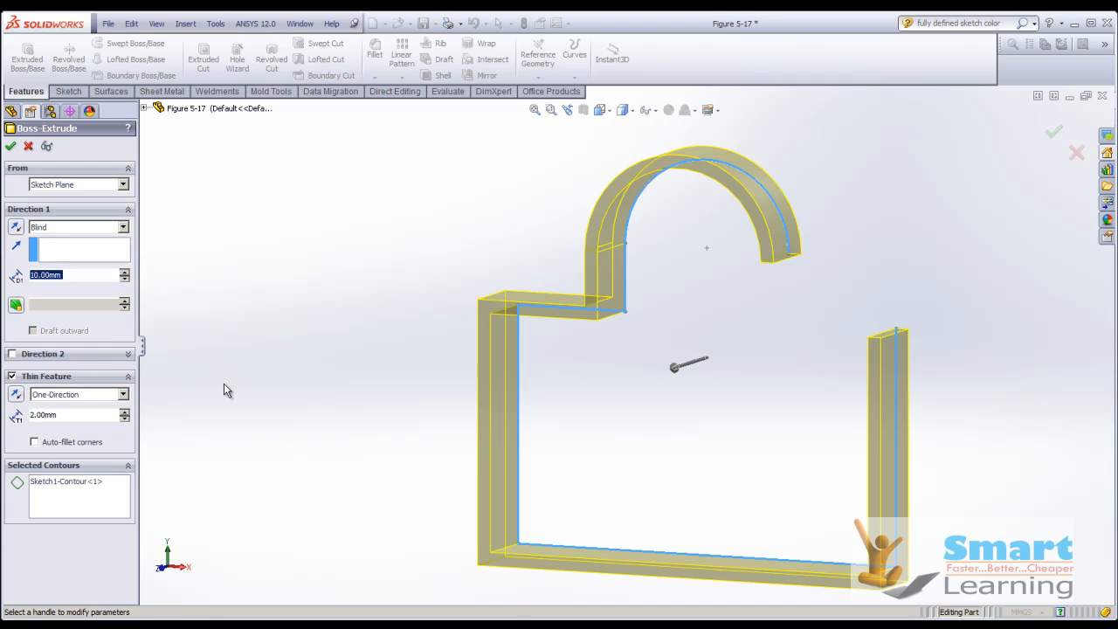
click(54, 444)
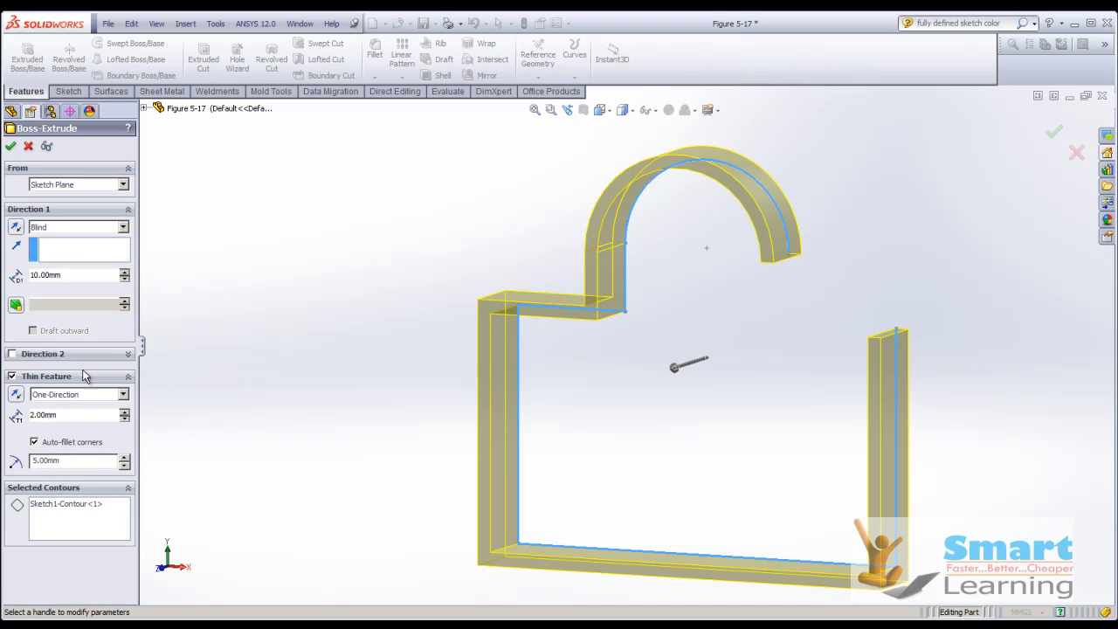
click(12, 148)
key(Return)
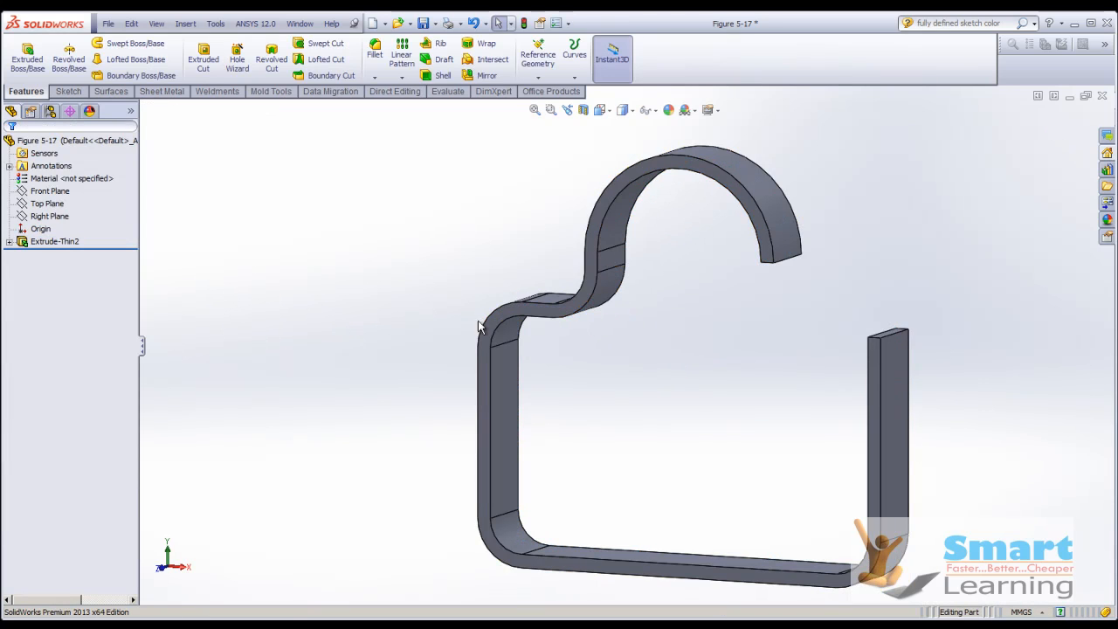
- Open the thin extrusion's feature definition for editing
right_click(62, 246)
click(68, 204)
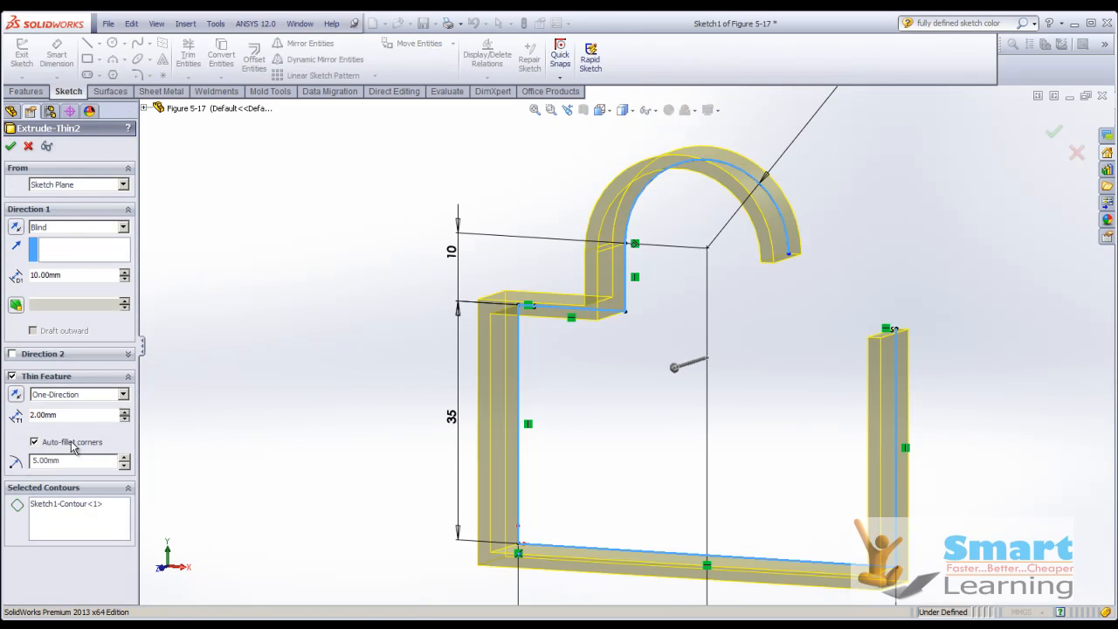
click(208, 626)
click(214, 608)
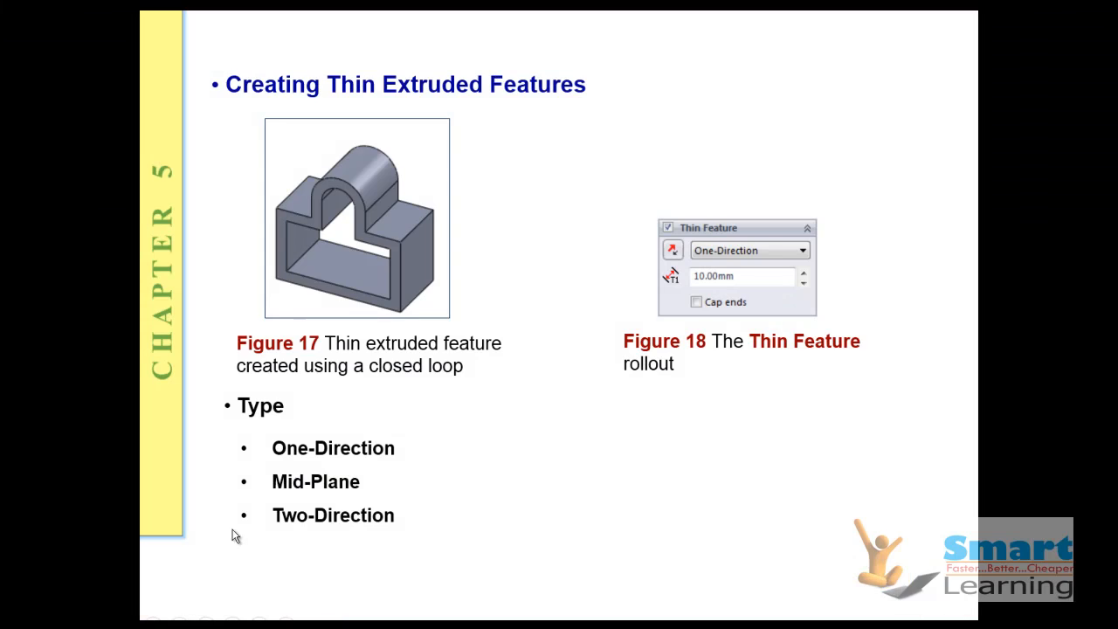
click(374, 367)
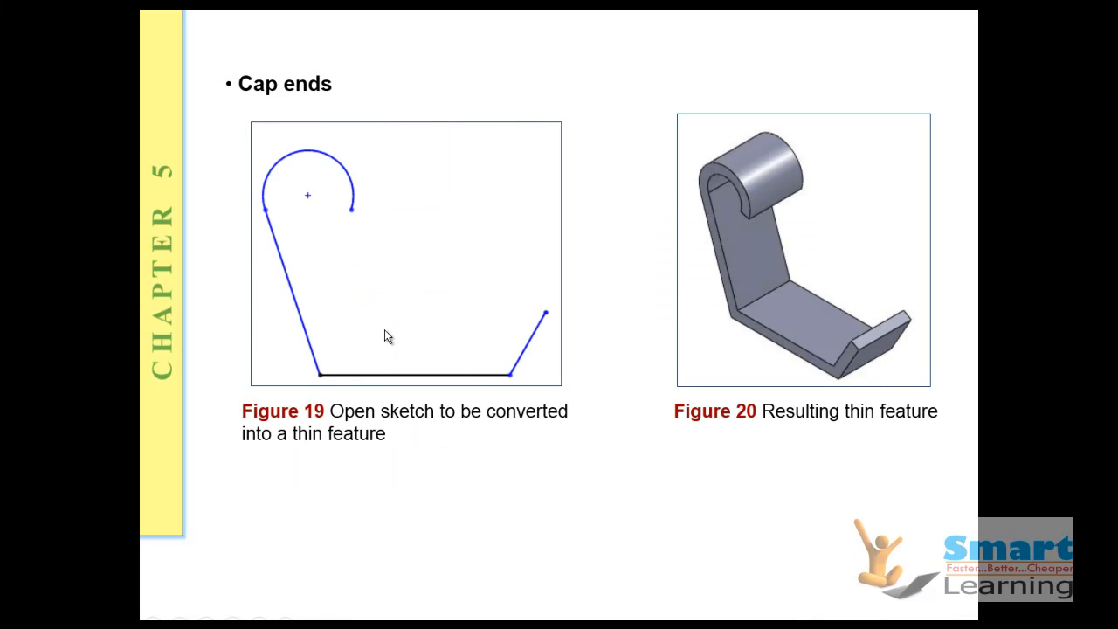
click(385, 332)
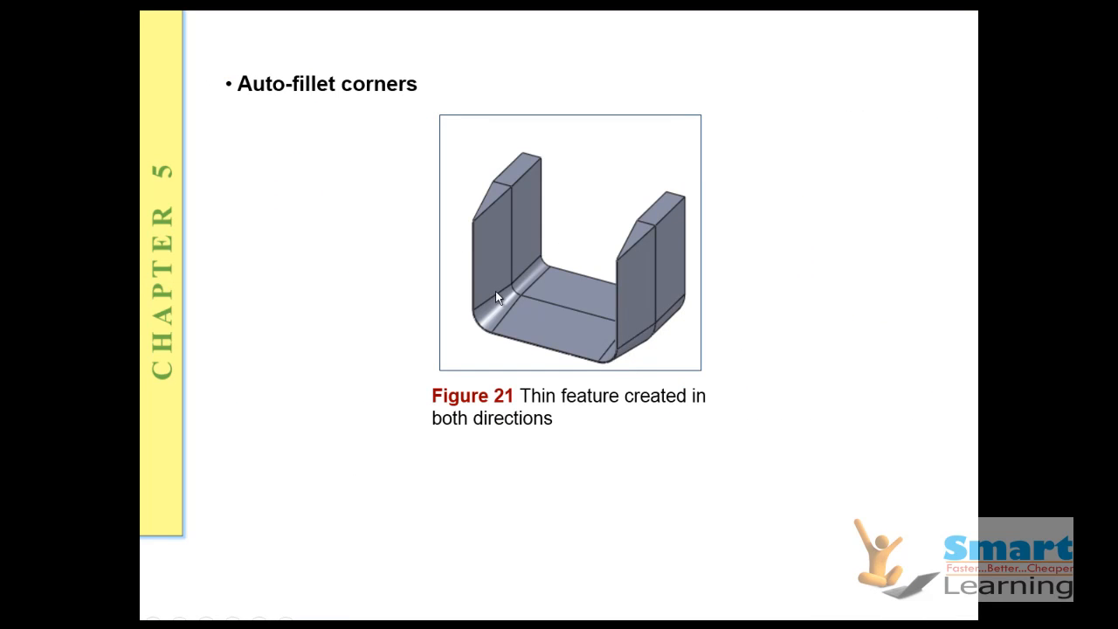
click(441, 260)
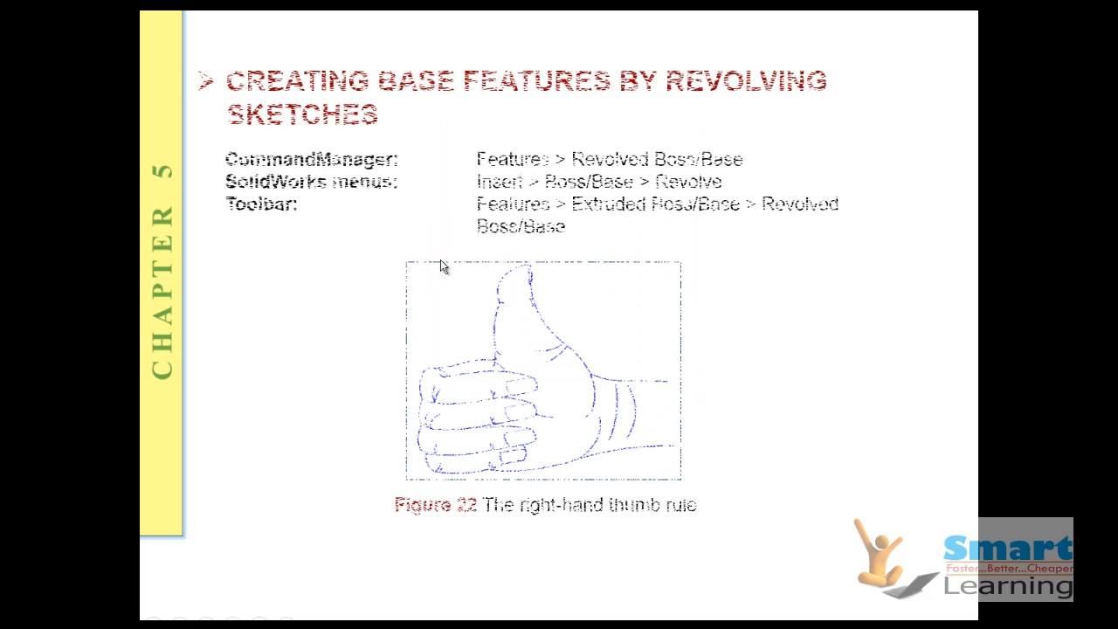
key(Left)
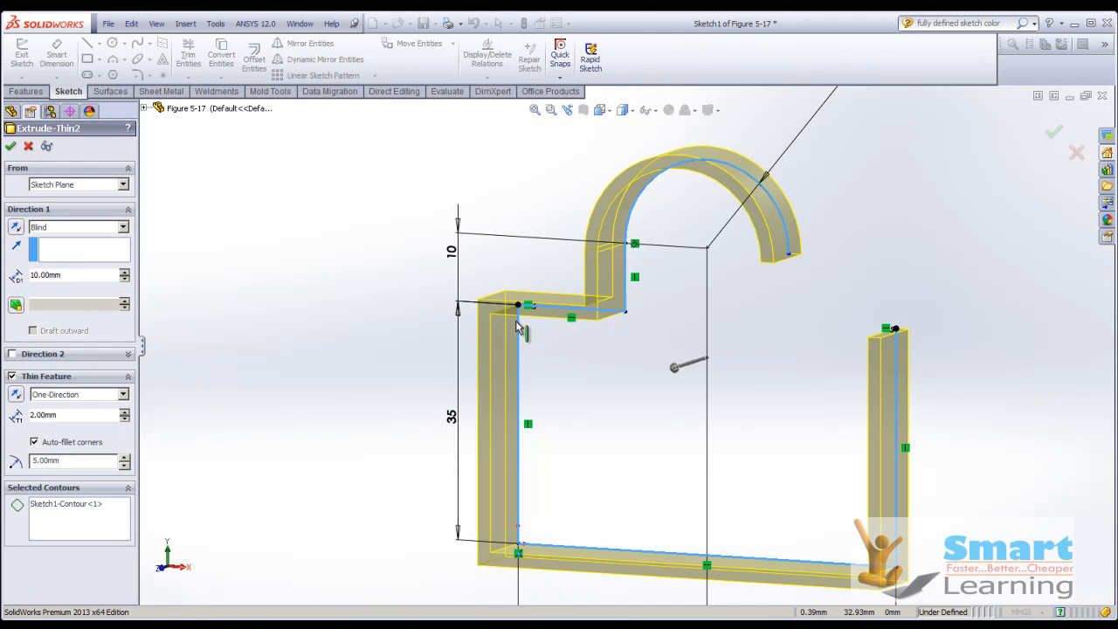
- Add a second 10 mm blind direction to the thin extrusion and turn on draft for both directions
scroll(769, 363, up, 3)
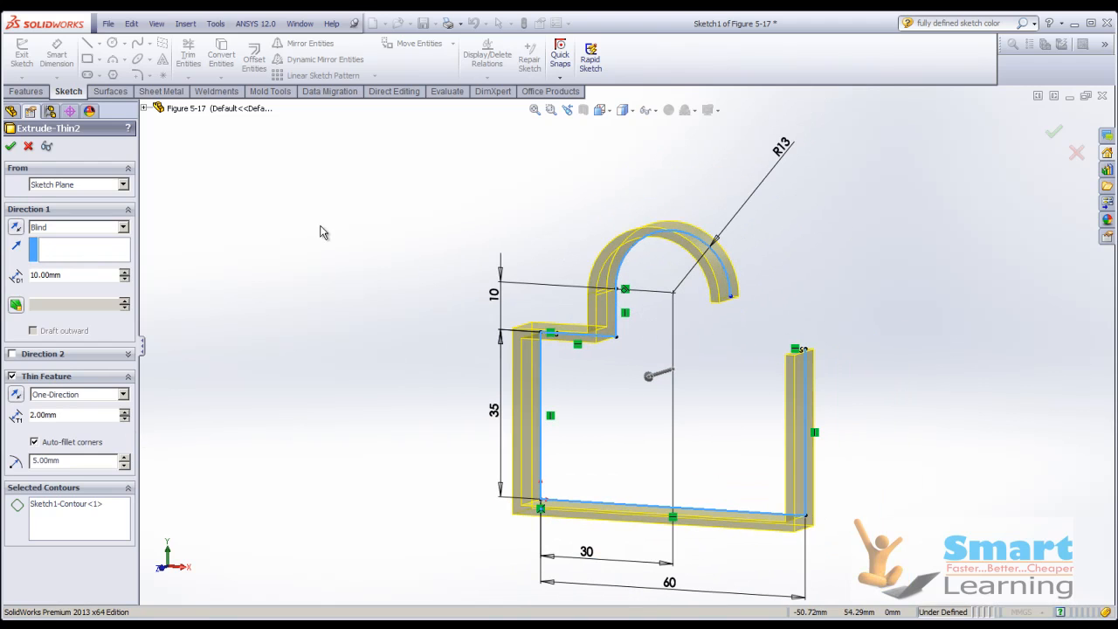
middle_drag(428, 315, 499, 327)
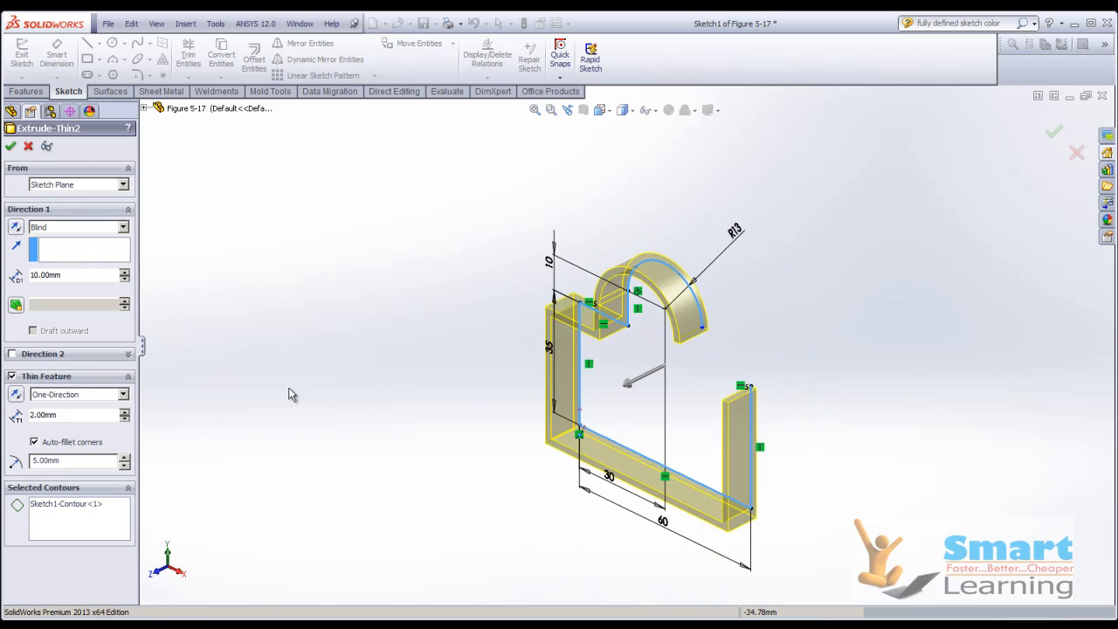
click(42, 355)
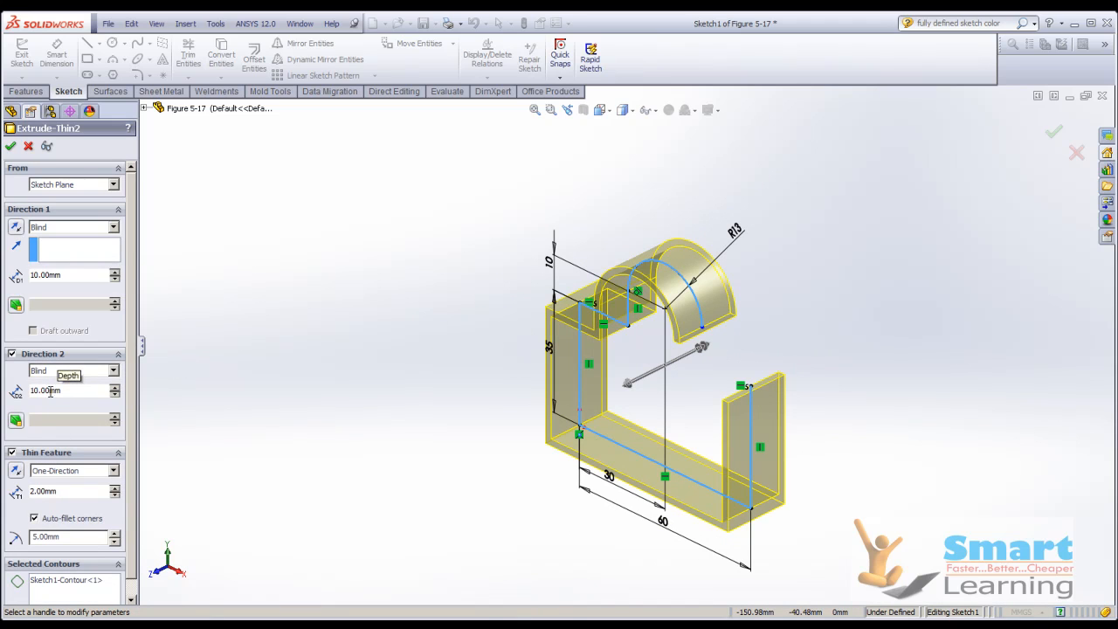
click(16, 420)
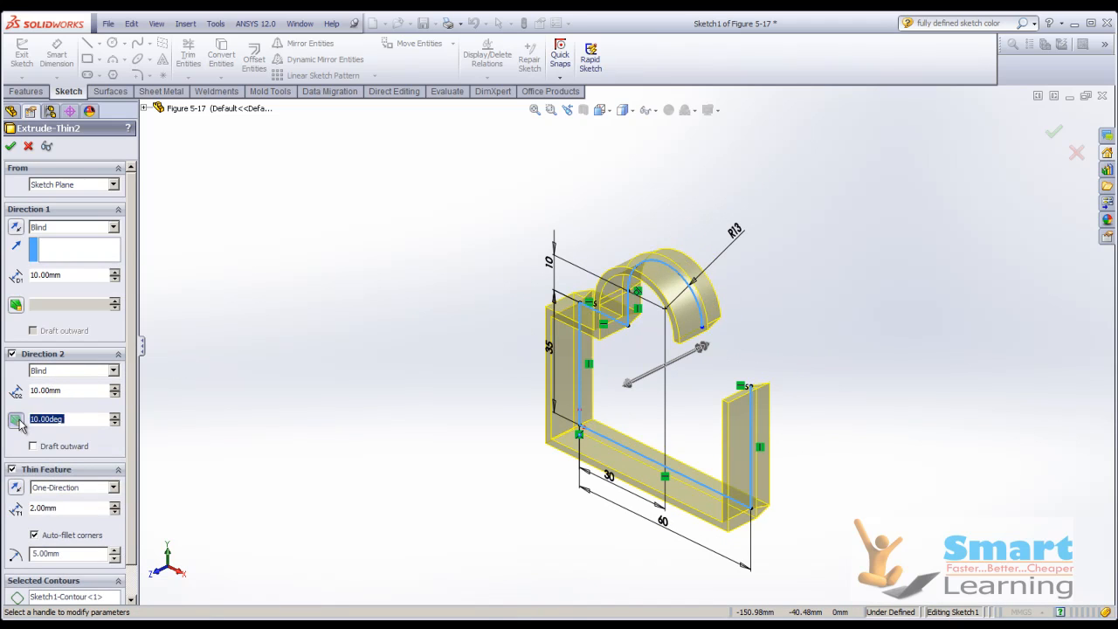
click(16, 306)
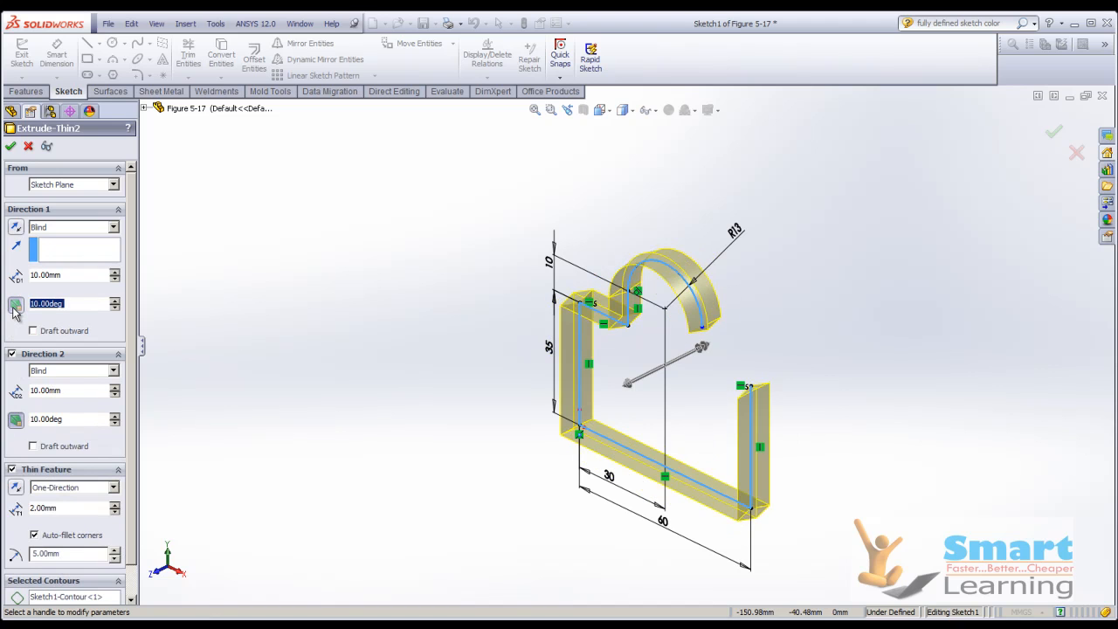
- Set the draft angle to 5 degrees in both extrusion directions
scroll(666, 321, down, 8)
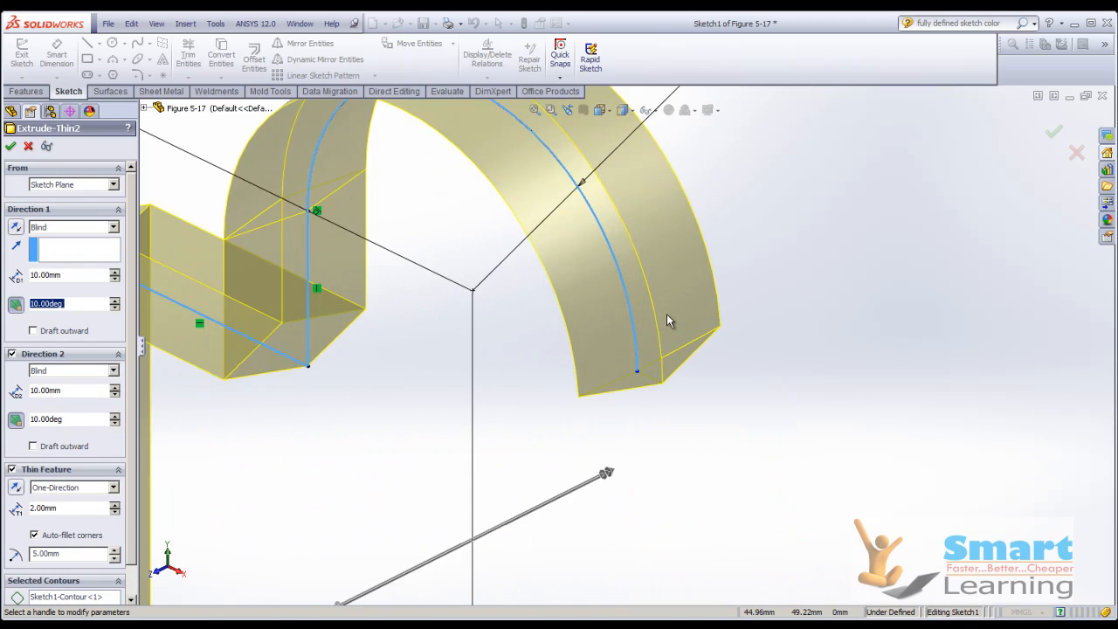
scroll(667, 320, up, 4)
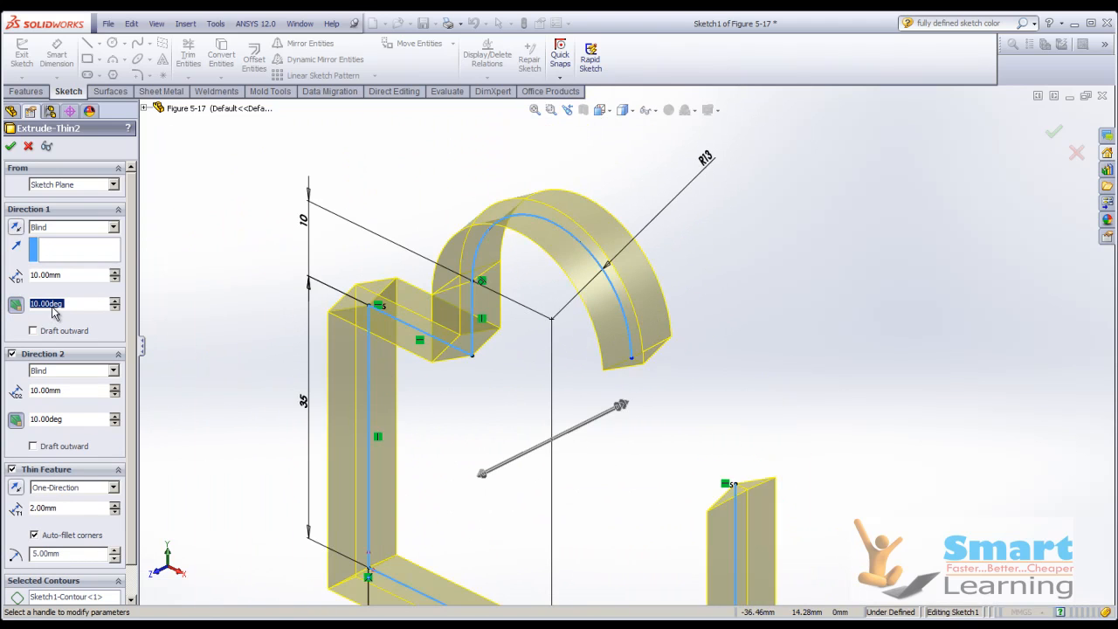
text(5)
key(Return)
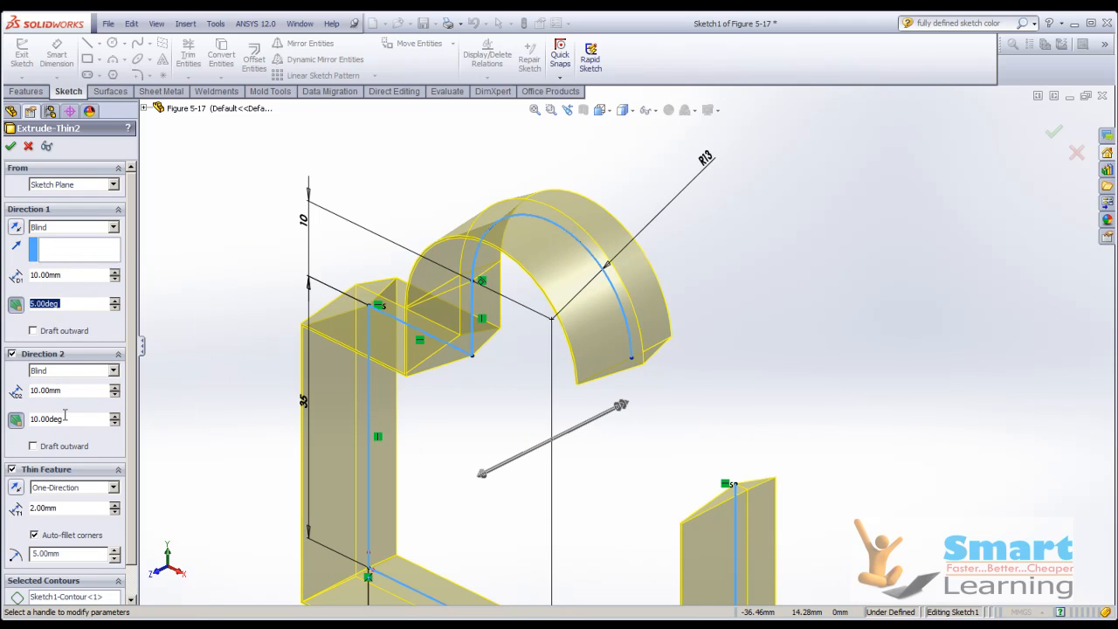
text(5)
key(Return)
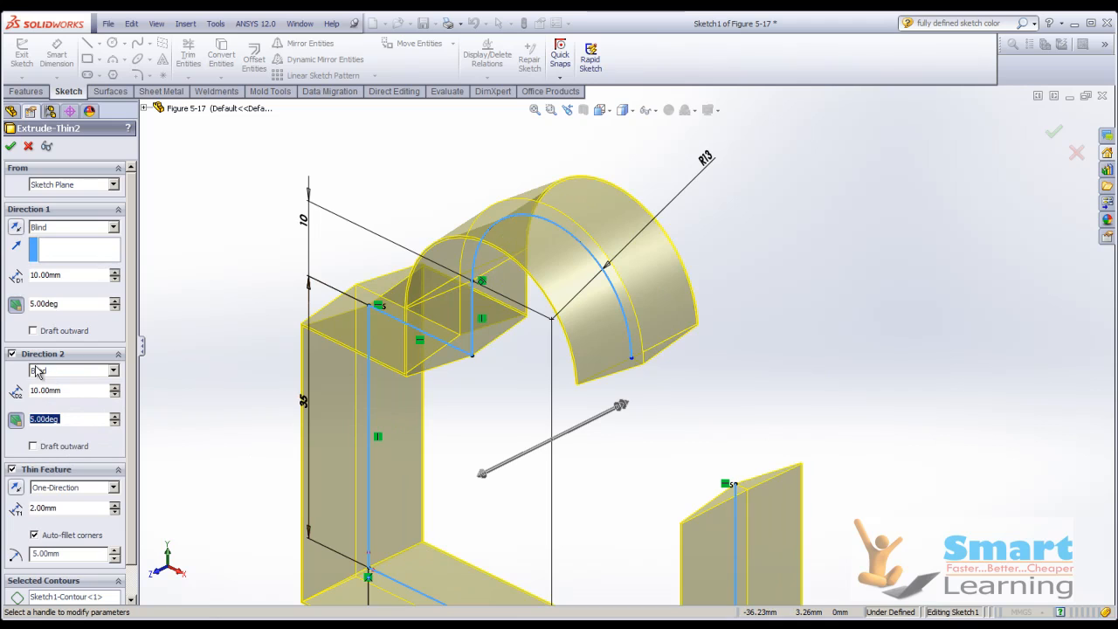
- Set the thin feature's wall thickness to 5 mm and finish editing the extrusion
click(61, 507)
text(5)
key(Return)
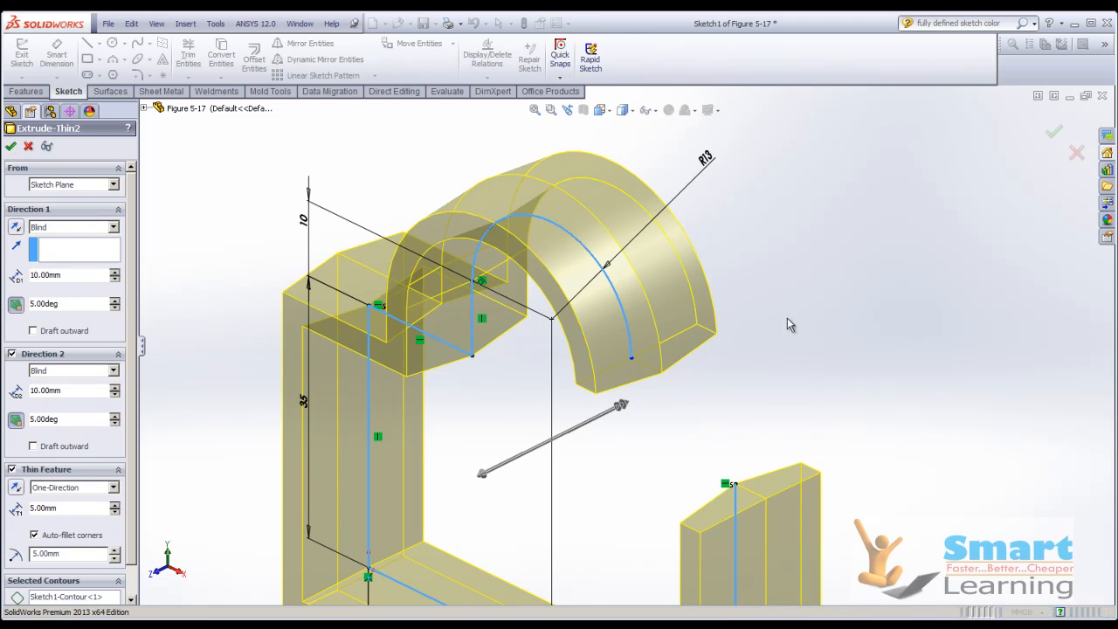
click(834, 299)
scroll(359, 194, up, 5)
scroll(569, 356, down, 3)
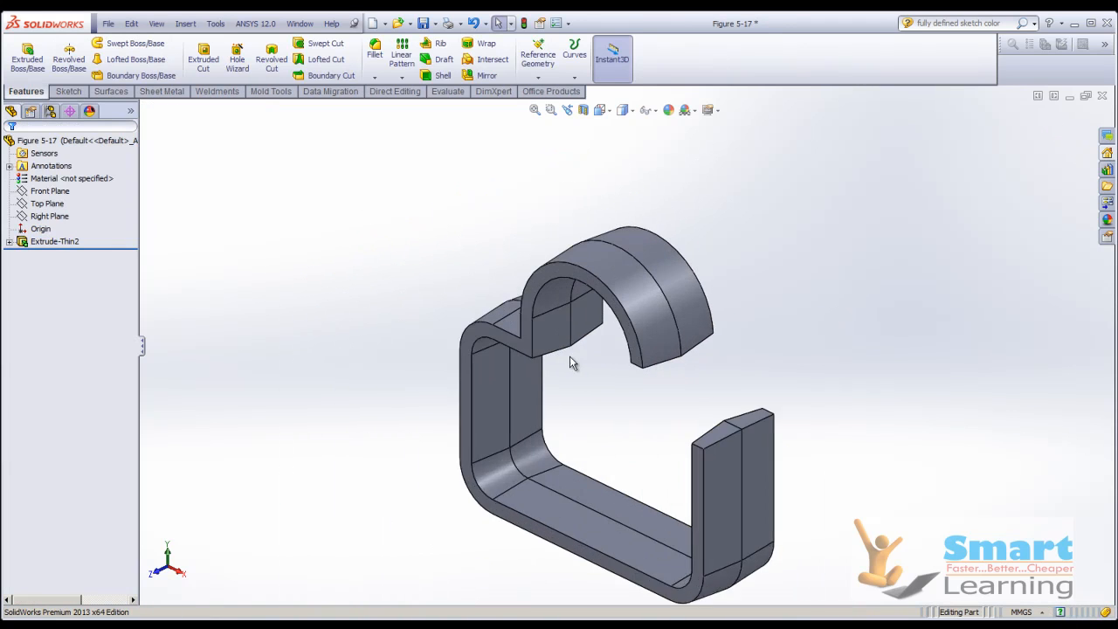
middle_drag(569, 356, 636, 367)
scroll(451, 243, up, 2)
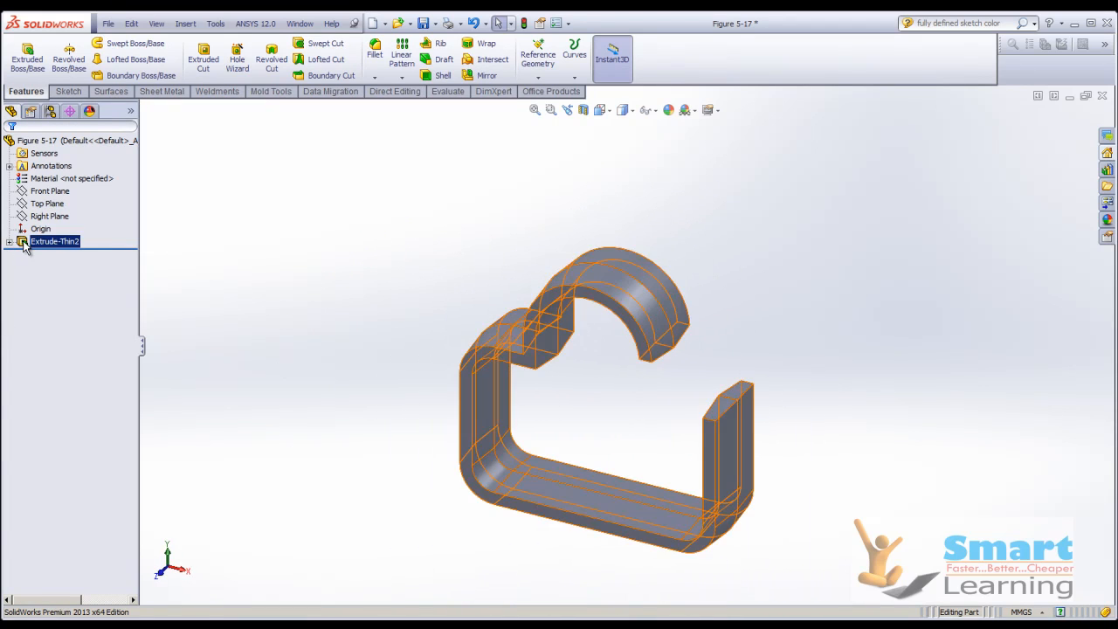
- Try to change the thin extrusion's Direction 1 end condition to Up To Vertex without specifying a vertex, then abandon the edit
right_click(28, 243)
click(47, 204)
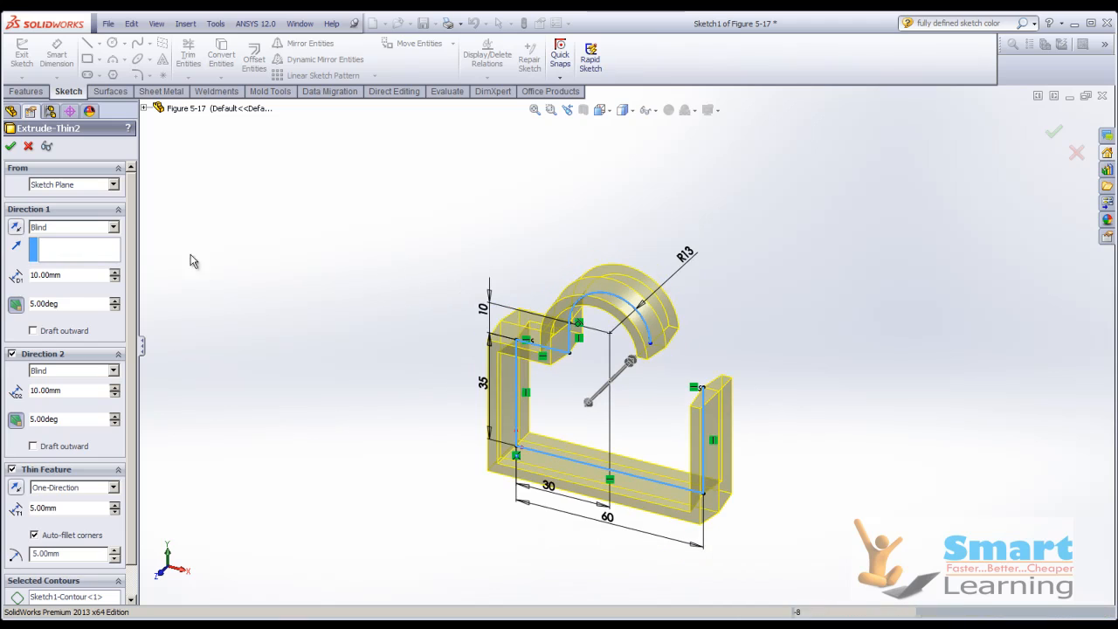
click(42, 229)
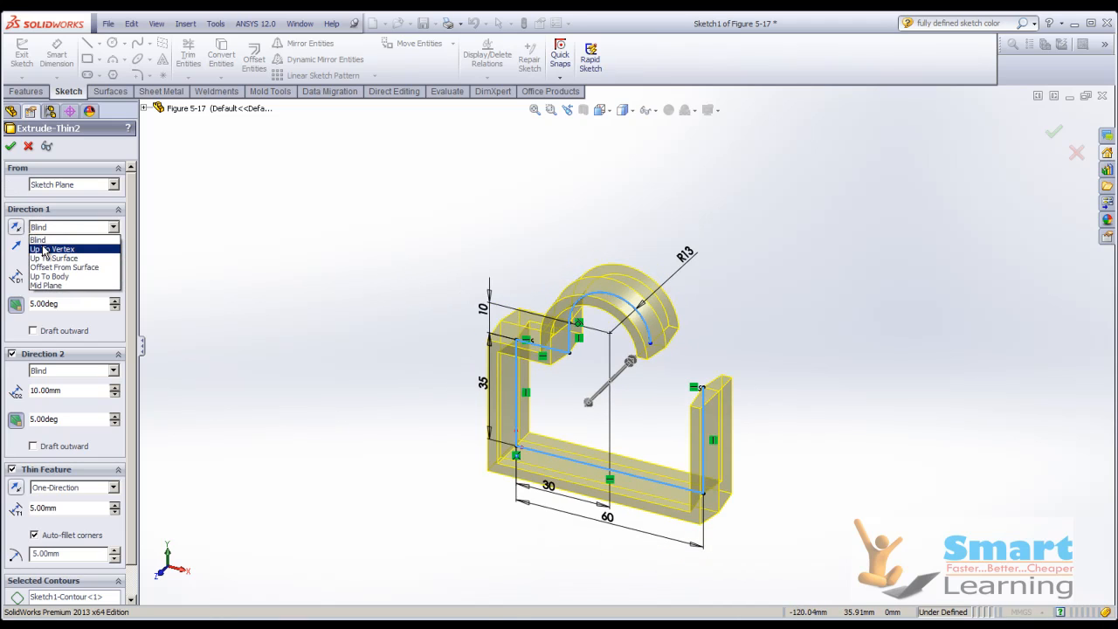
click(44, 250)
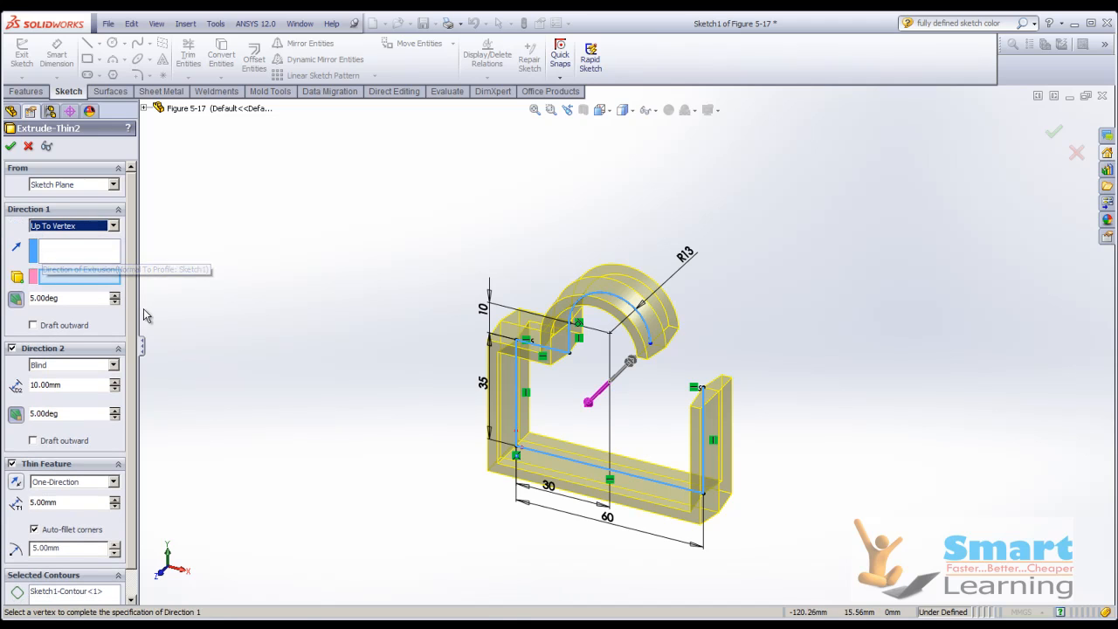
click(48, 254)
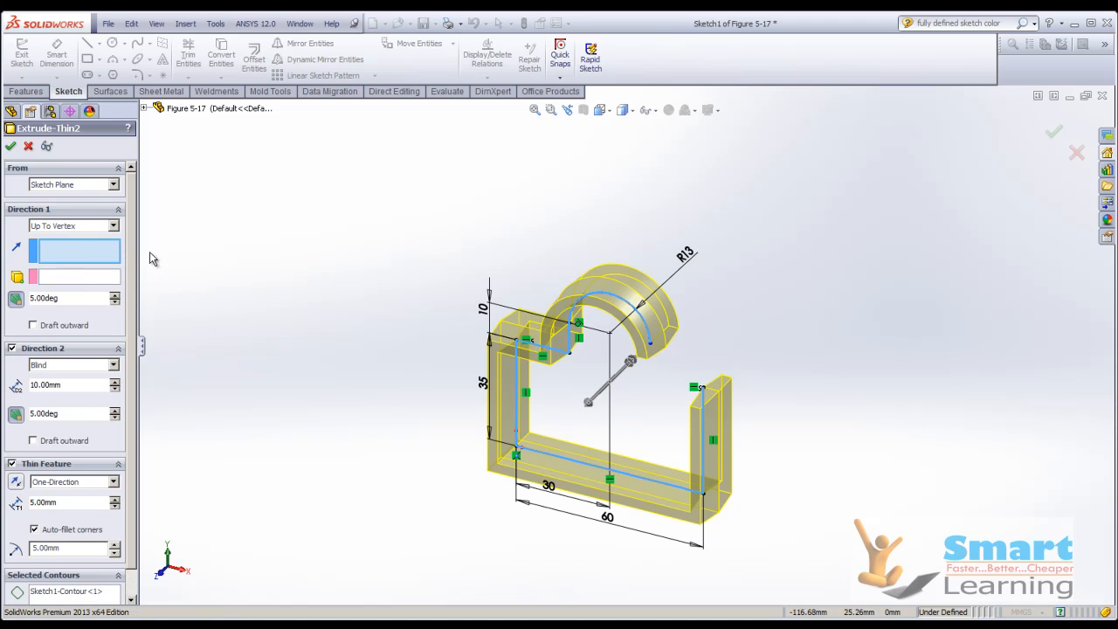
middle_drag(494, 329, 454, 336)
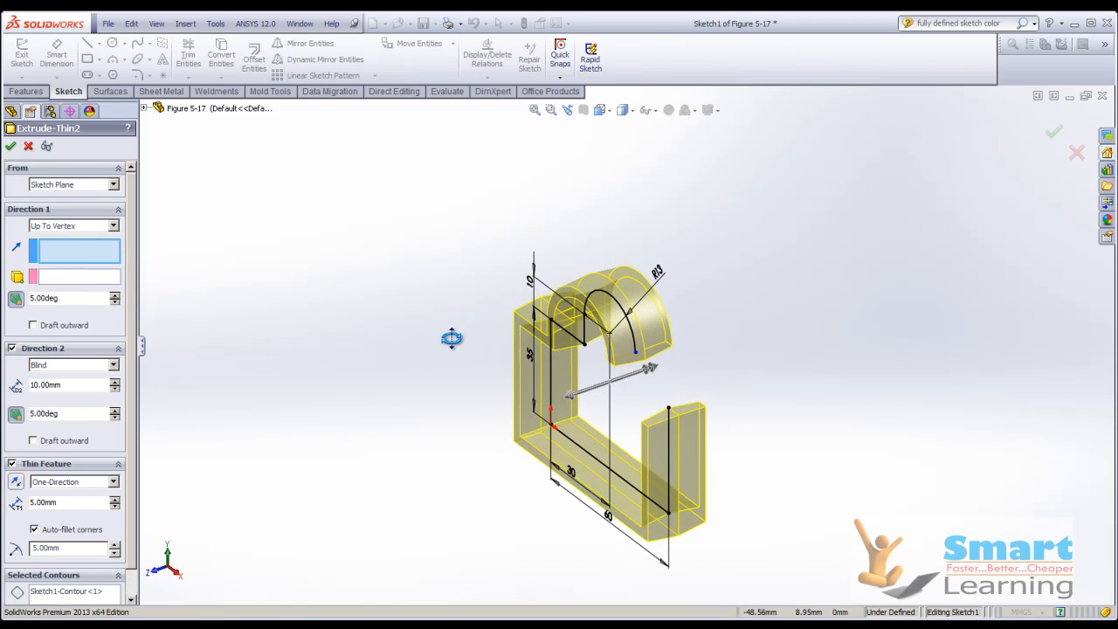
click(10, 147)
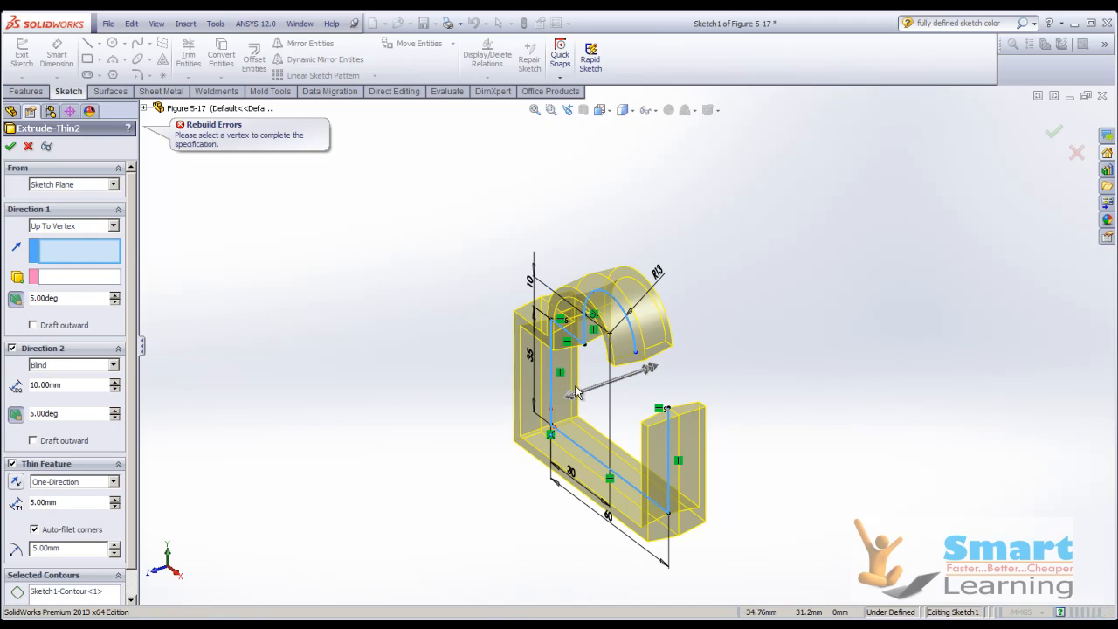
click(29, 147)
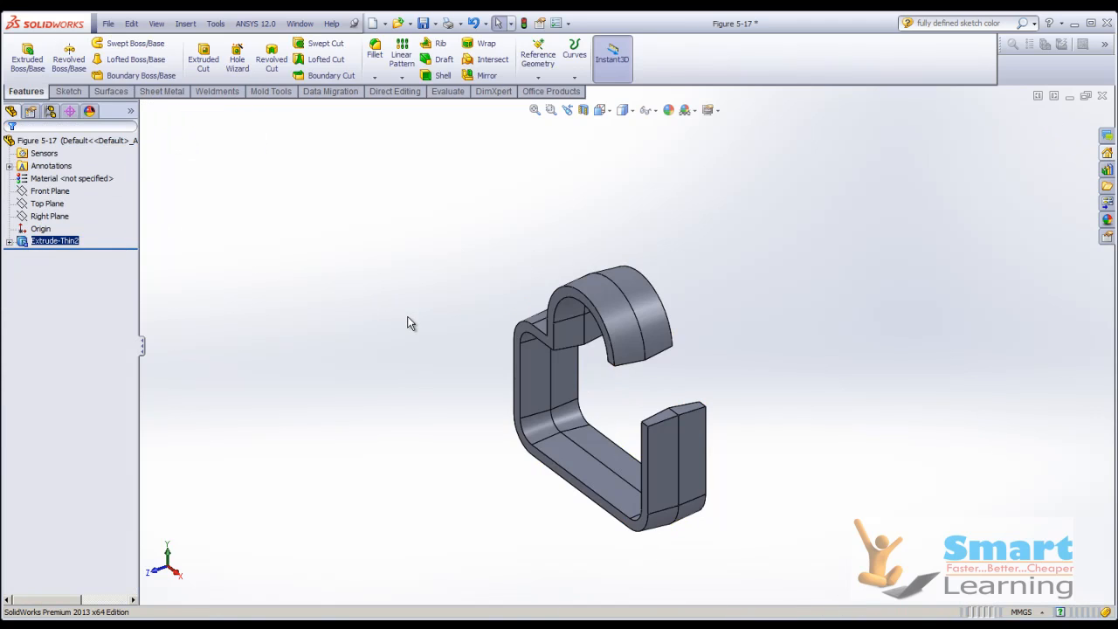
- Delete the thin extrusion feature, keeping its open profile sketch
right_click(44, 243)
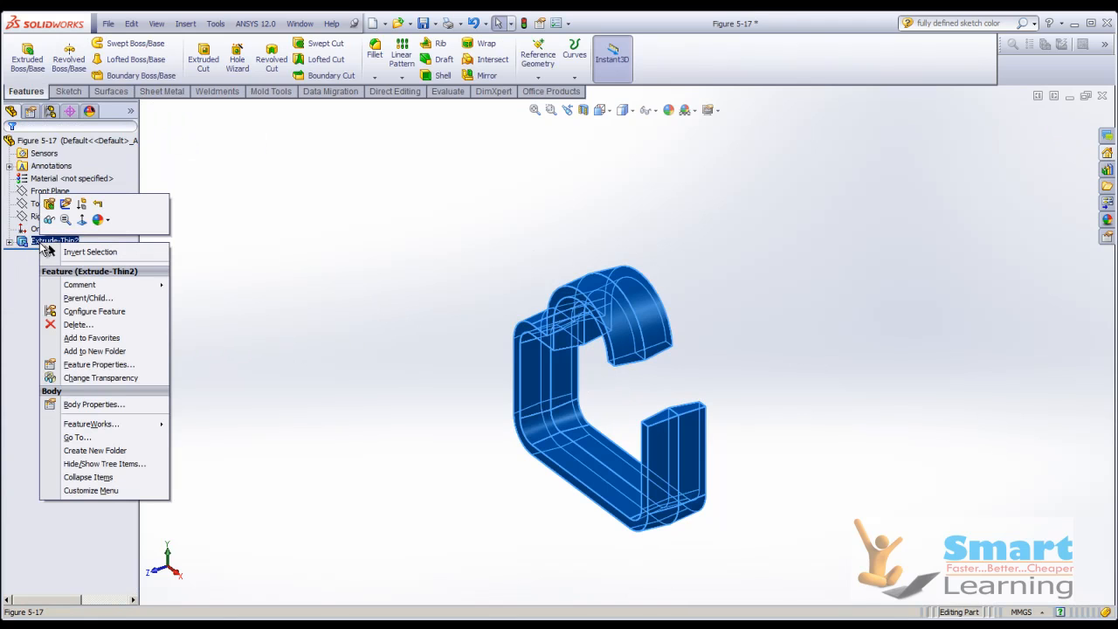
click(70, 325)
click(454, 243)
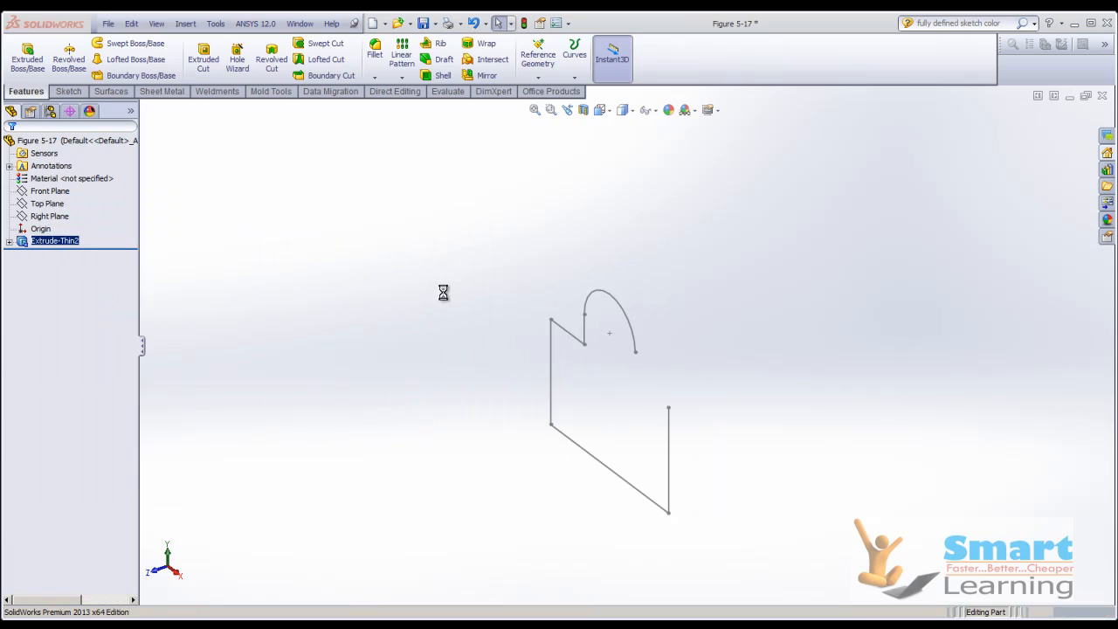
mouse_move(624, 417)
middle_down()
mouse_move(429, 464)
mouse_move(567, 514)
mouse_move(635, 422)
middle_up()
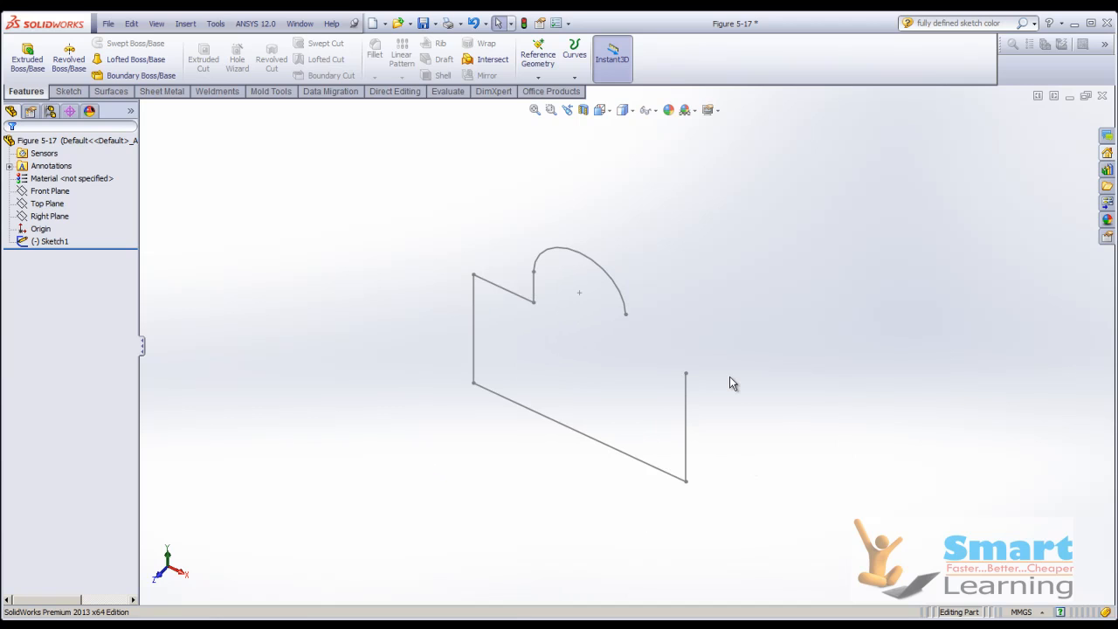
click(72, 93)
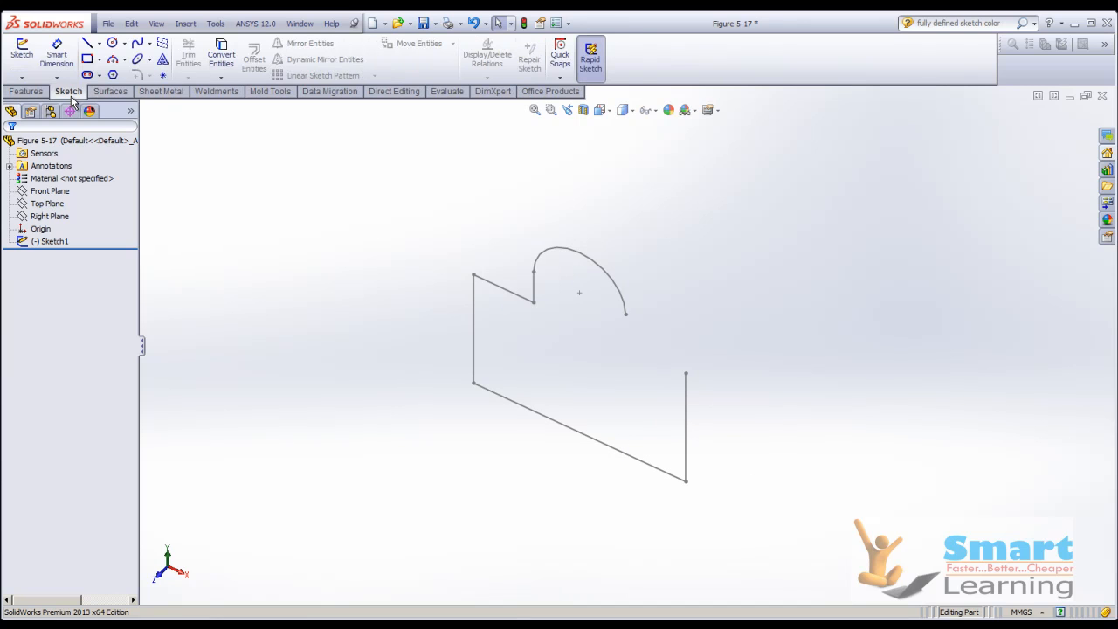
click(163, 76)
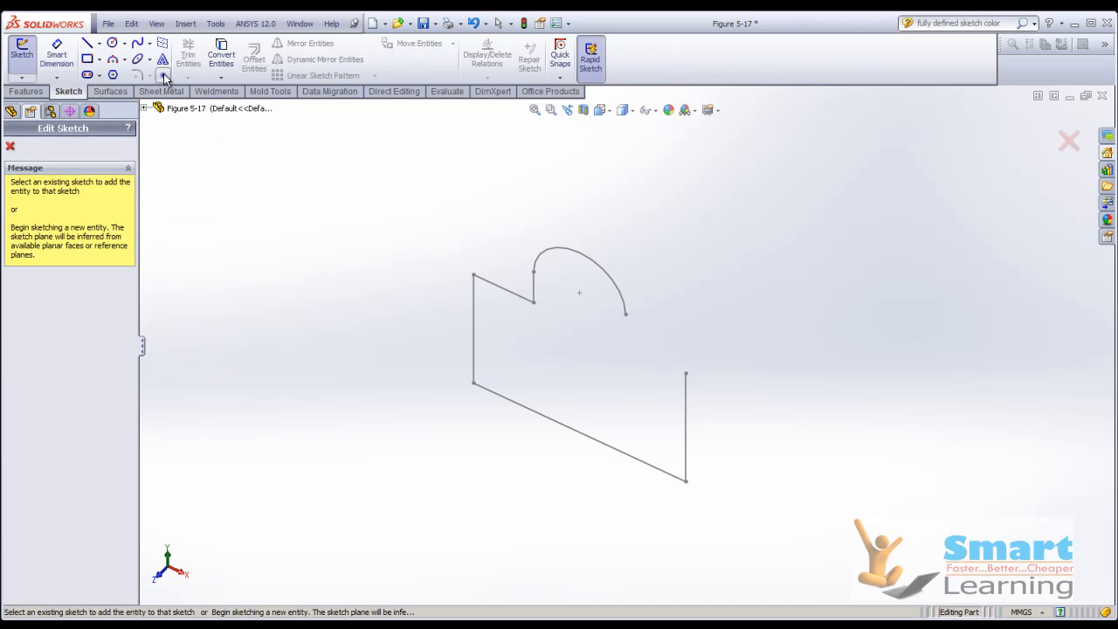
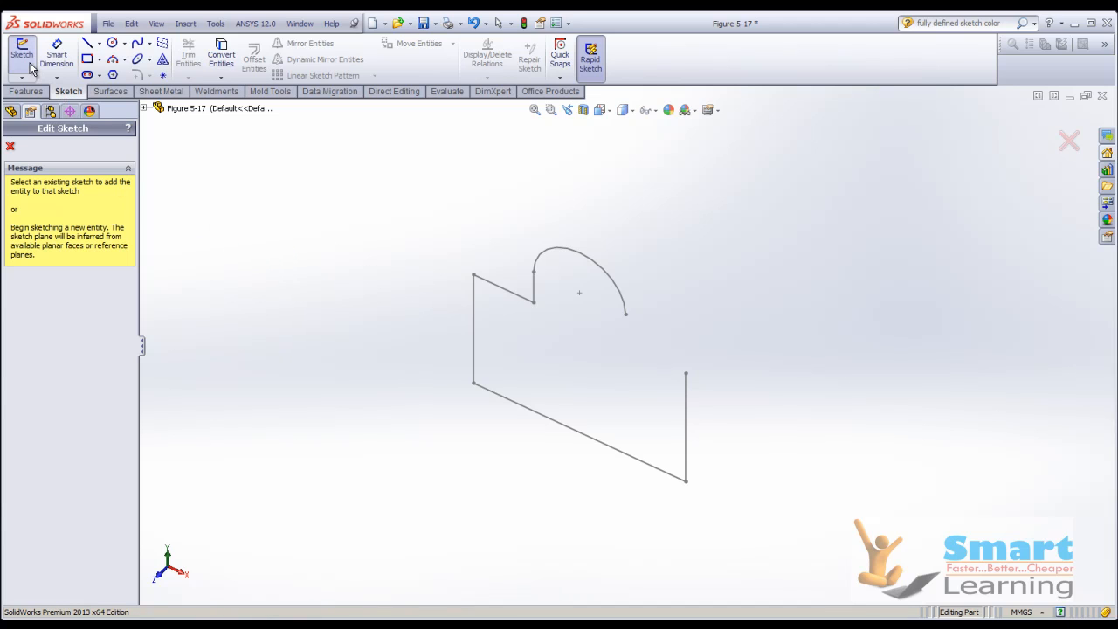
click(1069, 141)
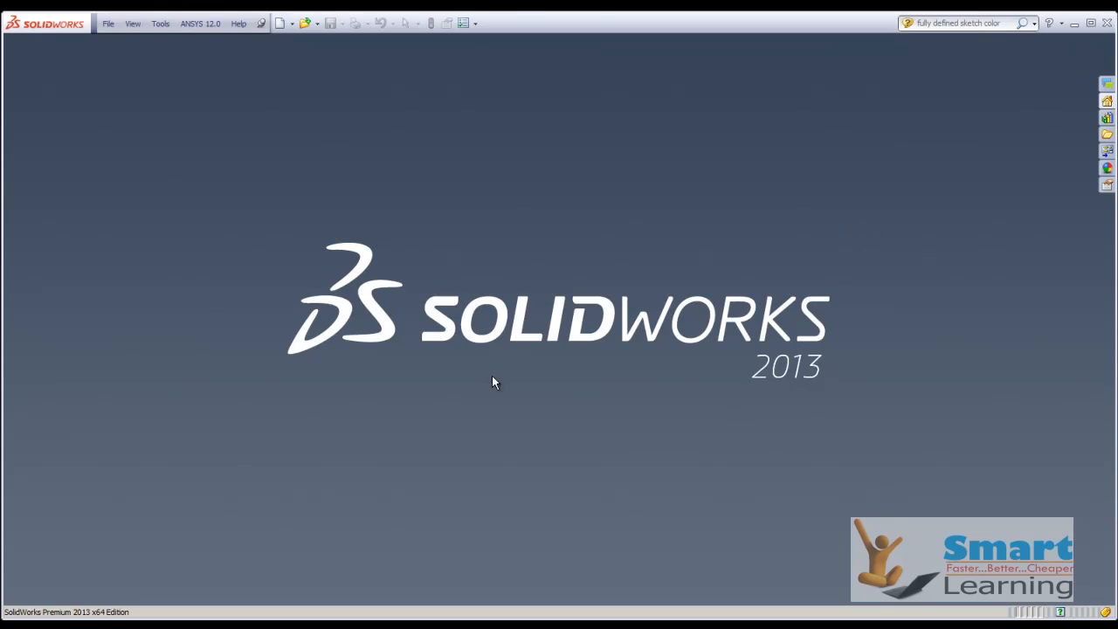
- Create a new document from the Part template
click(281, 23)
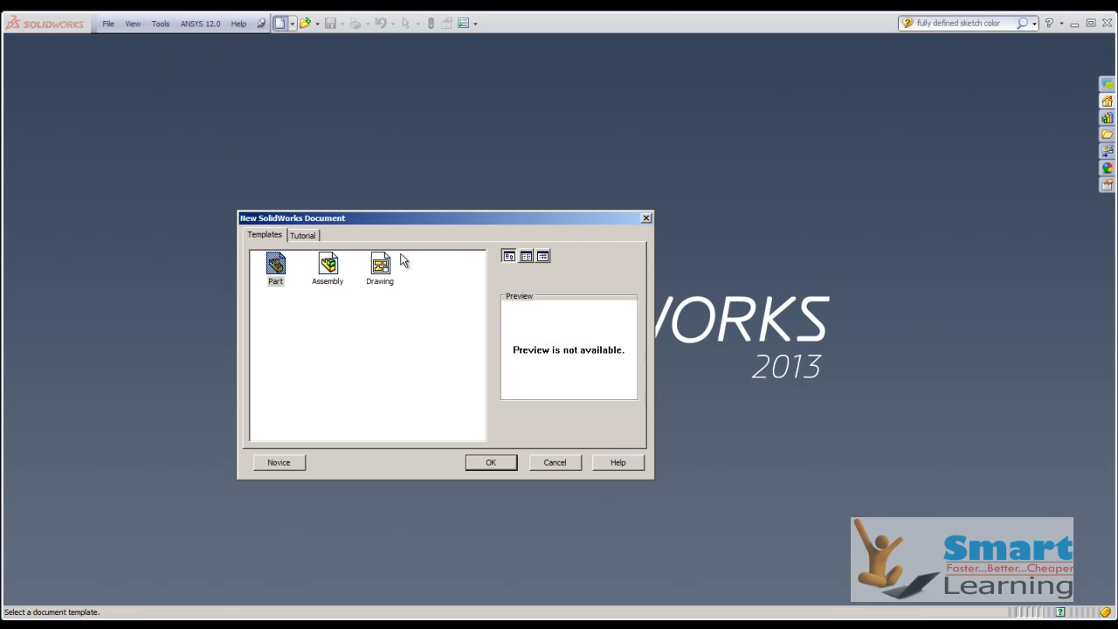
double_click(275, 269)
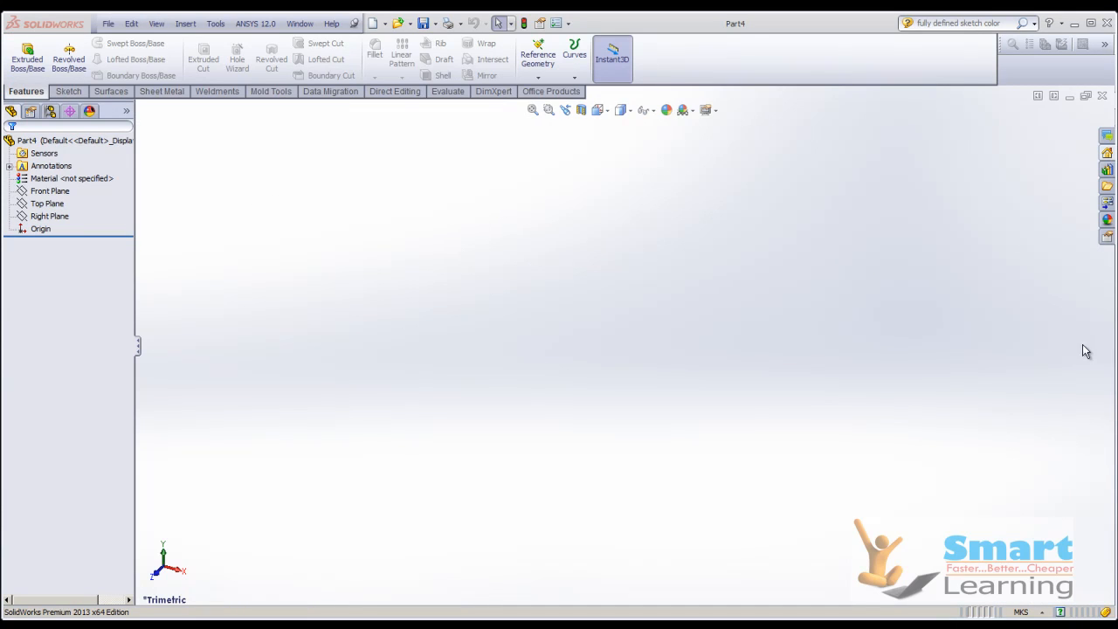
click(71, 93)
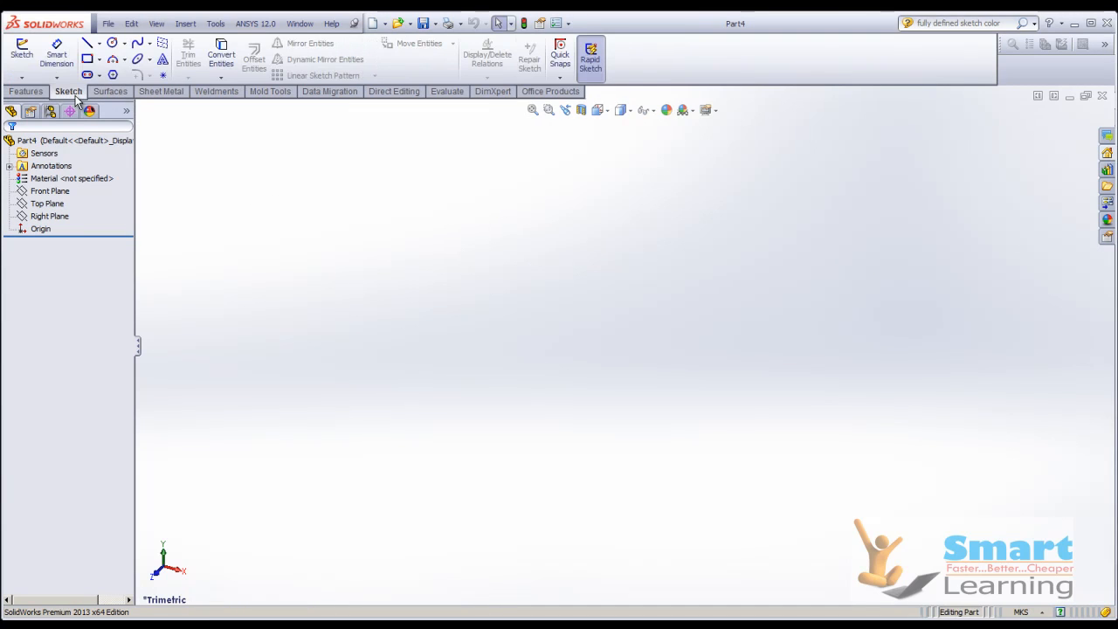
click(24, 92)
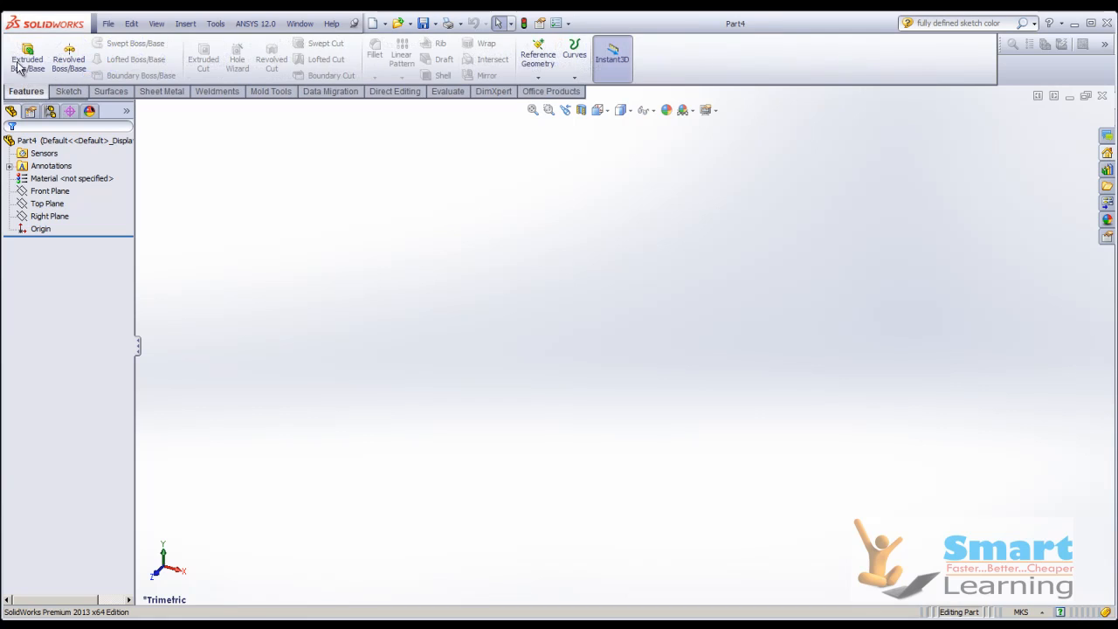
- Create a reference plane offset 50 m from the Front Plane
click(539, 67)
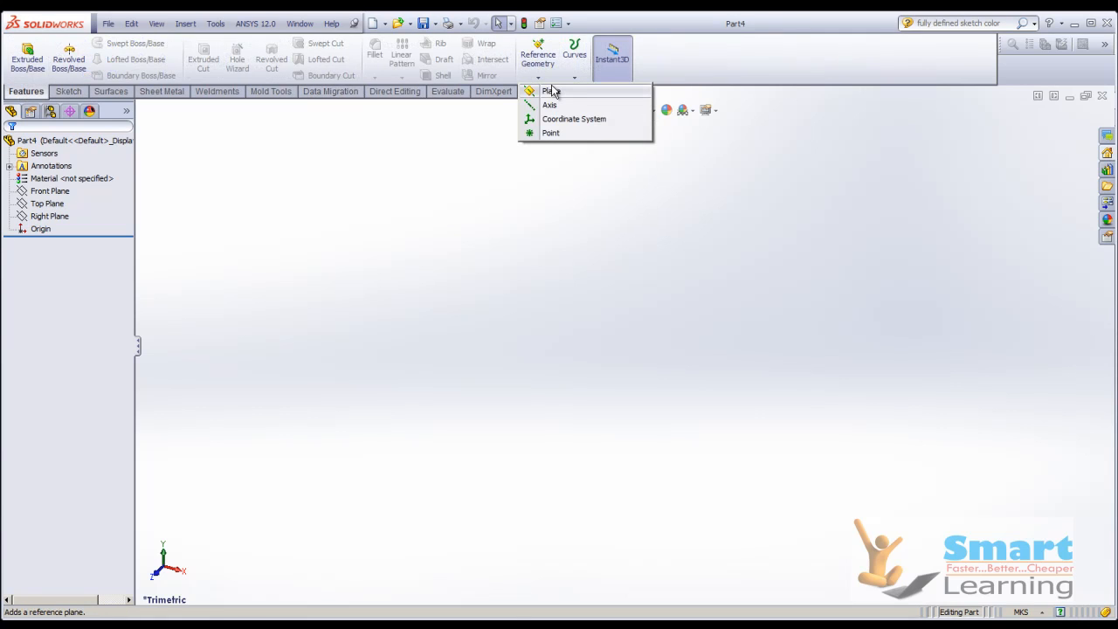
click(550, 91)
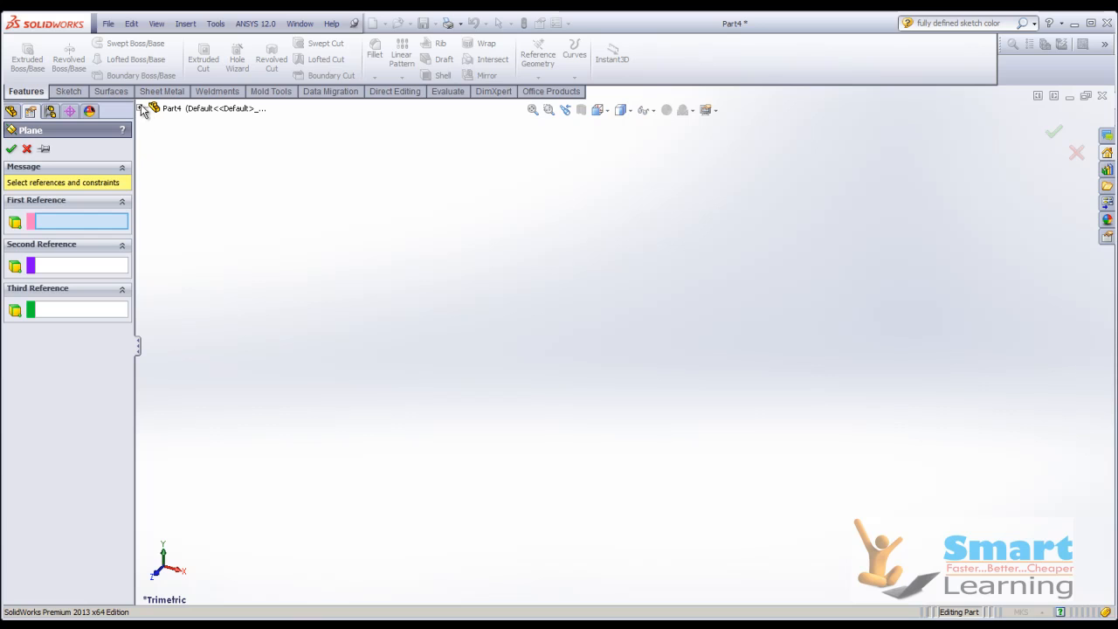
click(141, 106)
click(195, 158)
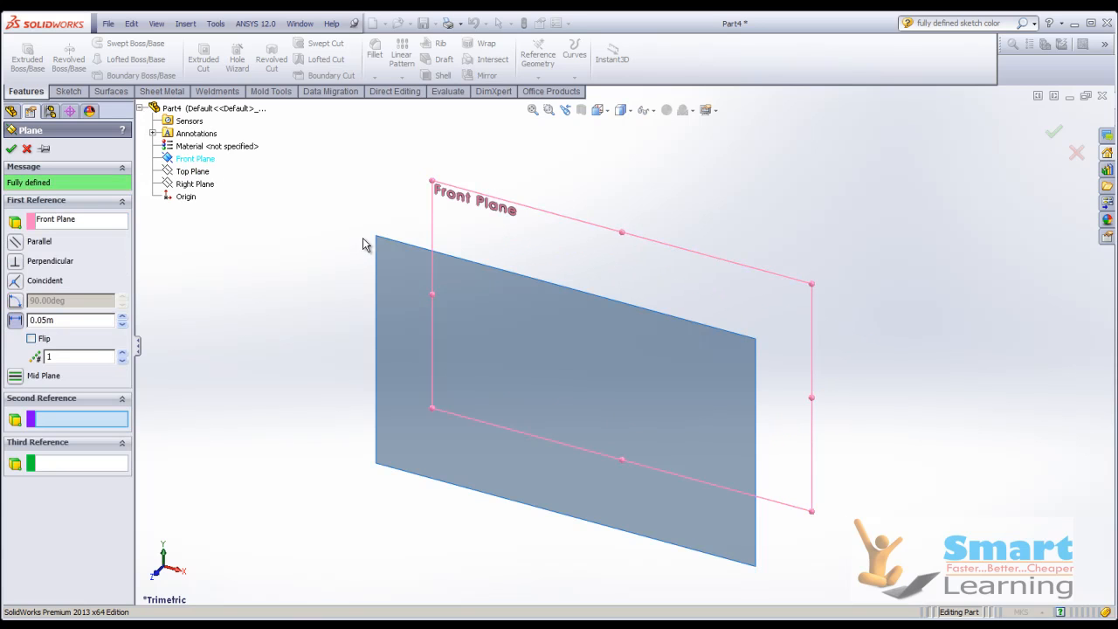
click(68, 320)
text(50)
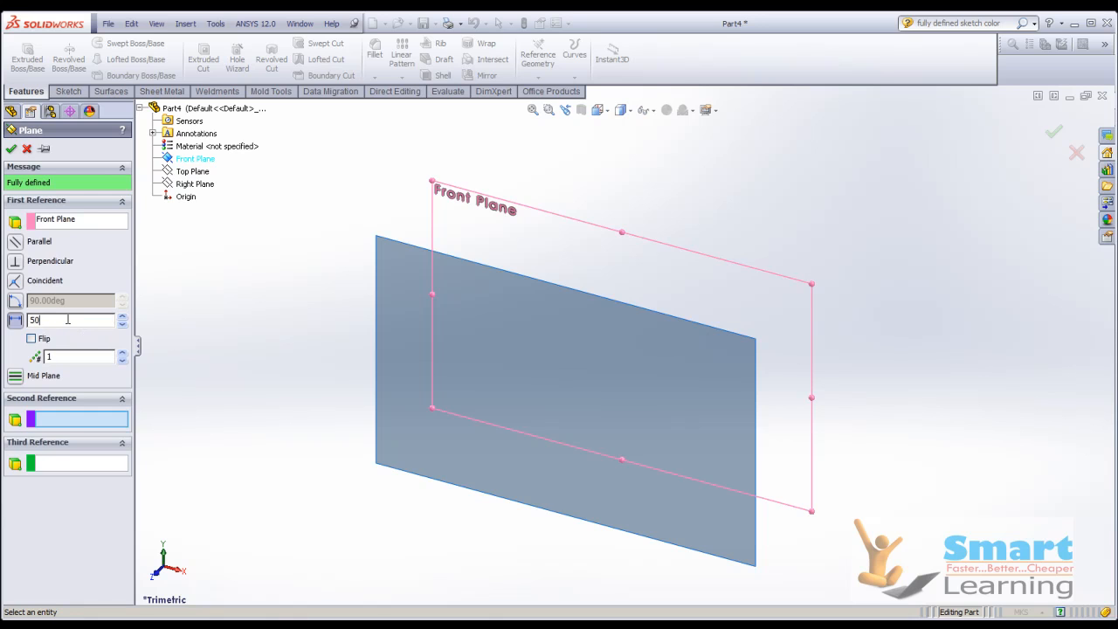
key(Return)
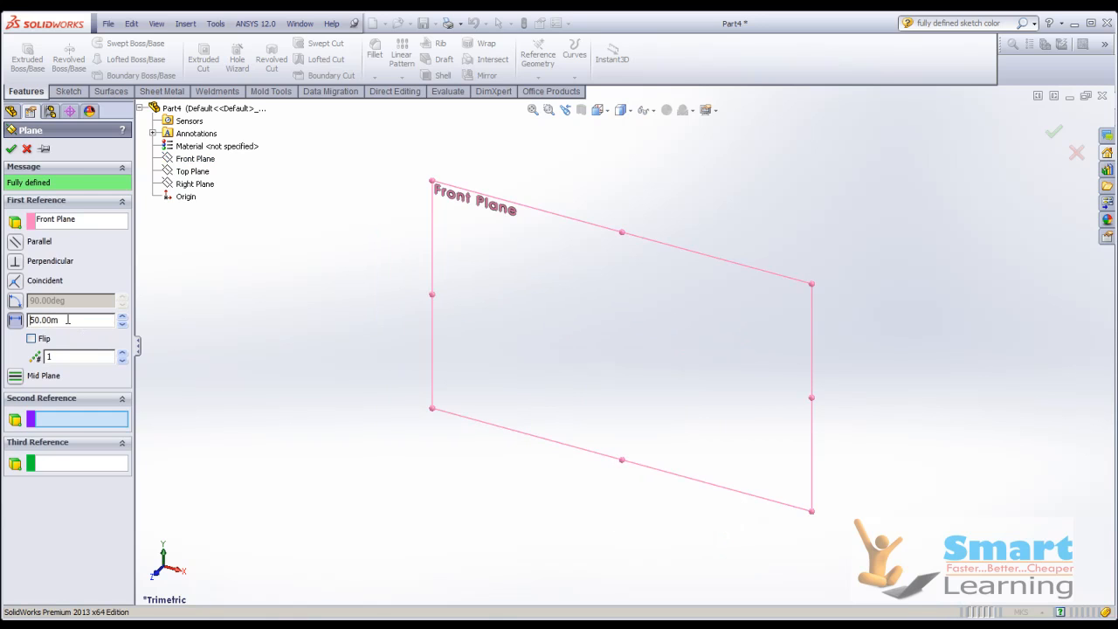
click(9, 150)
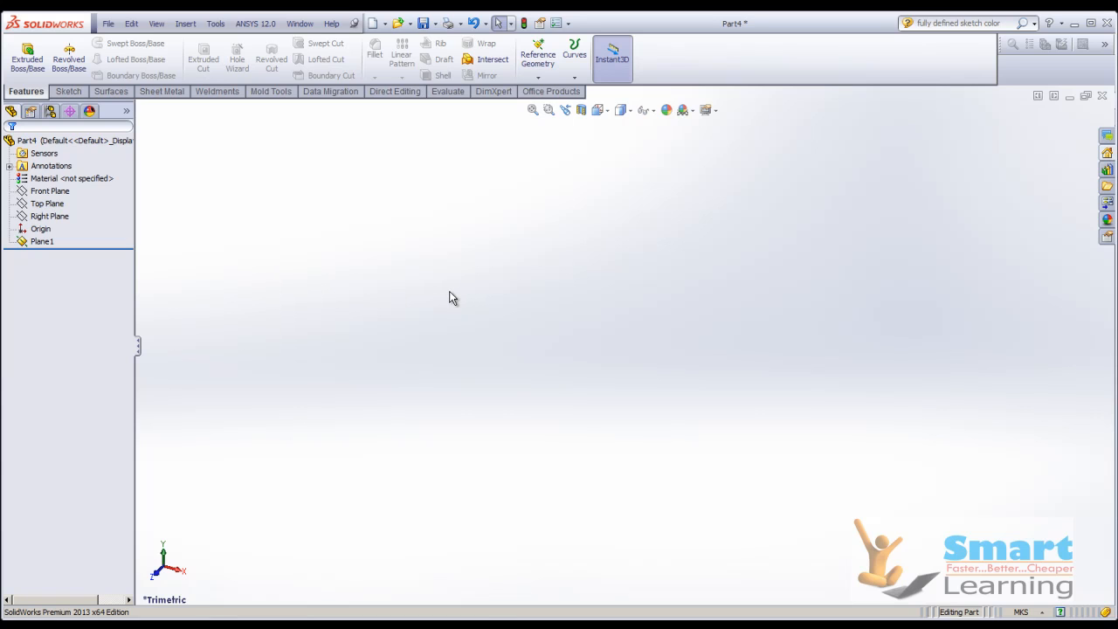
right_click(502, 180)
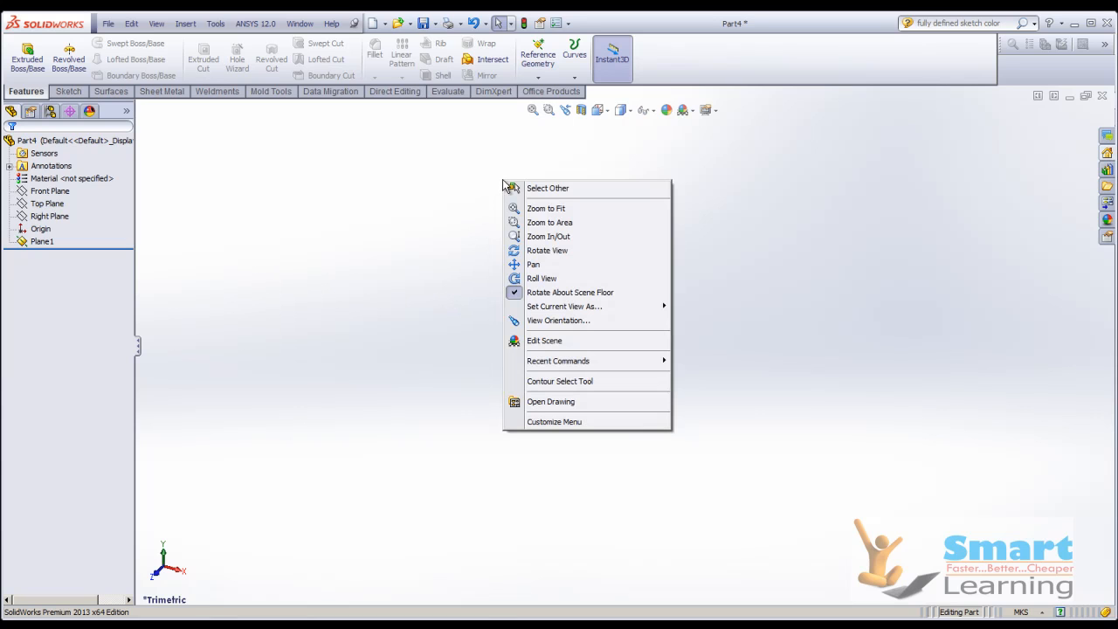
click(559, 213)
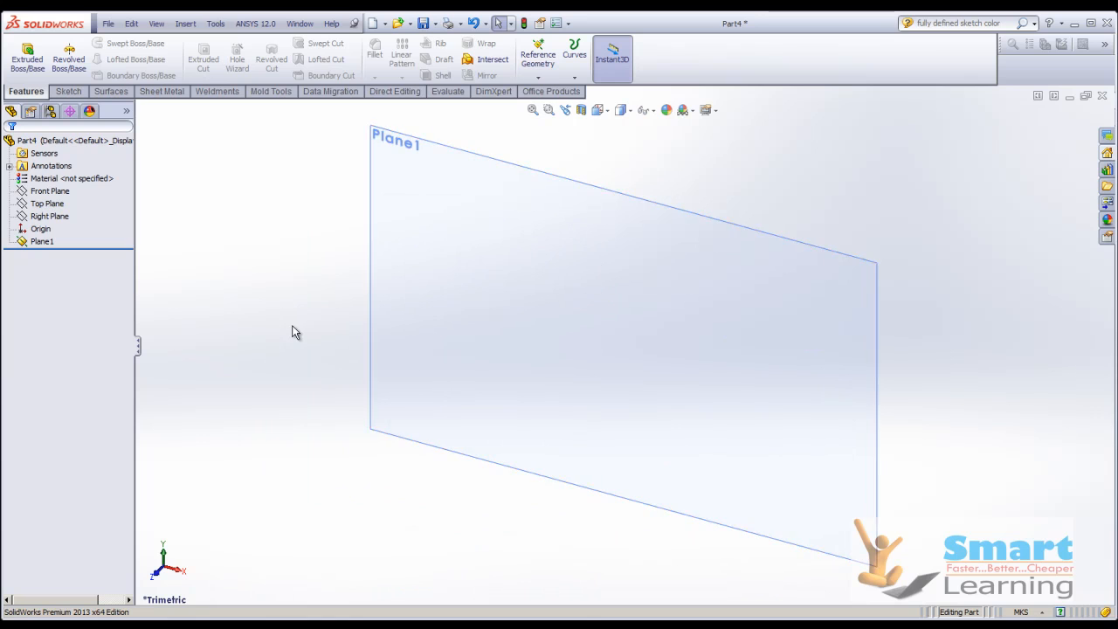
click(22, 204)
click(40, 191)
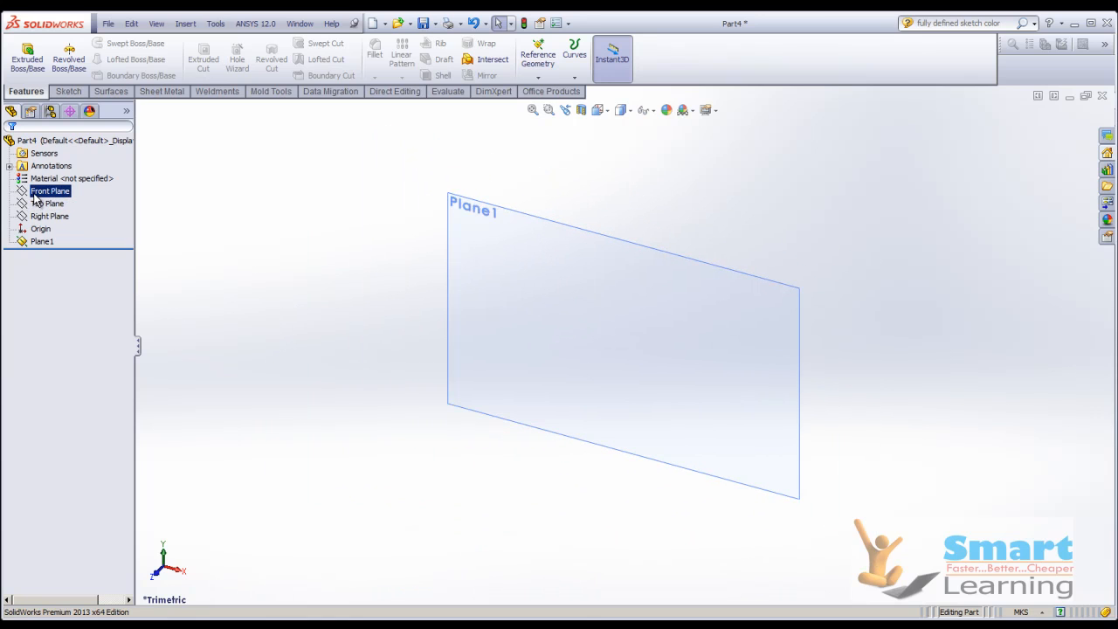
right_click(36, 197)
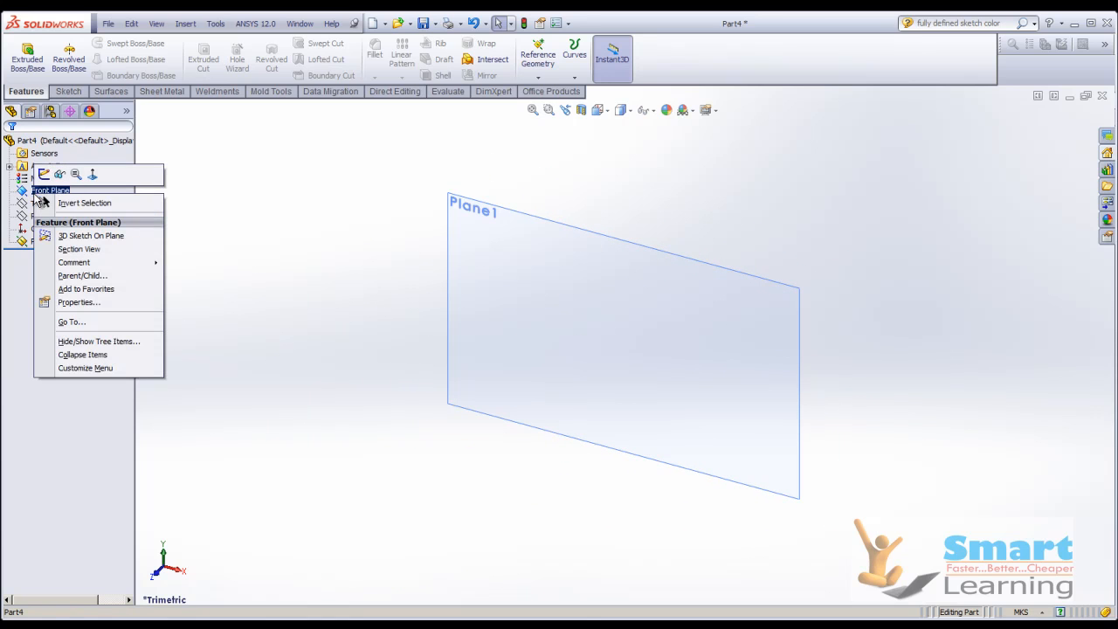
click(84, 341)
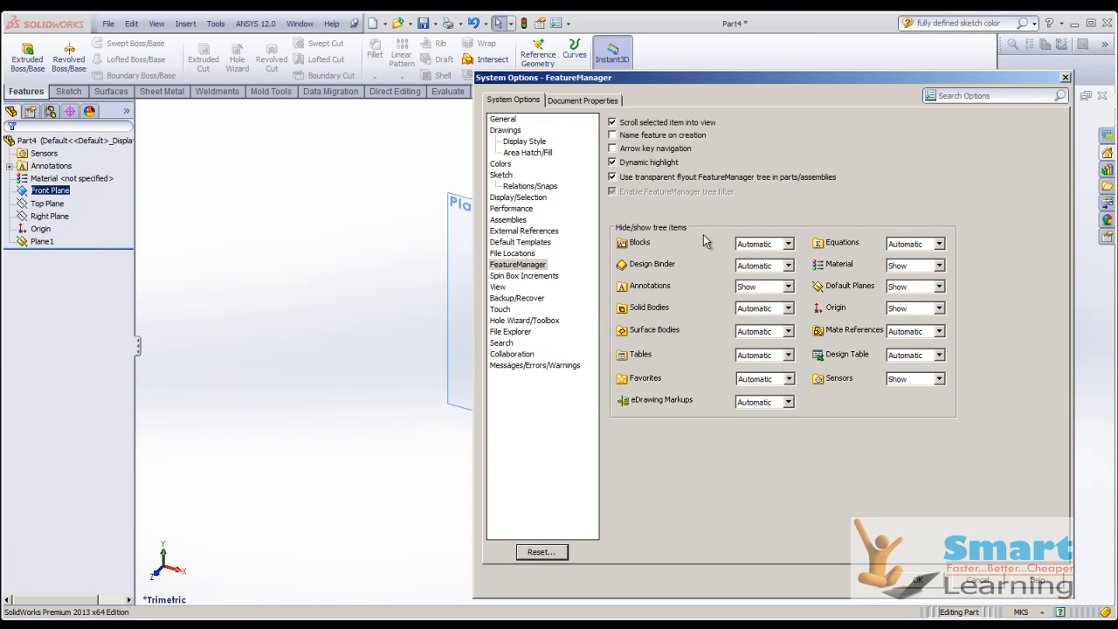
click(920, 581)
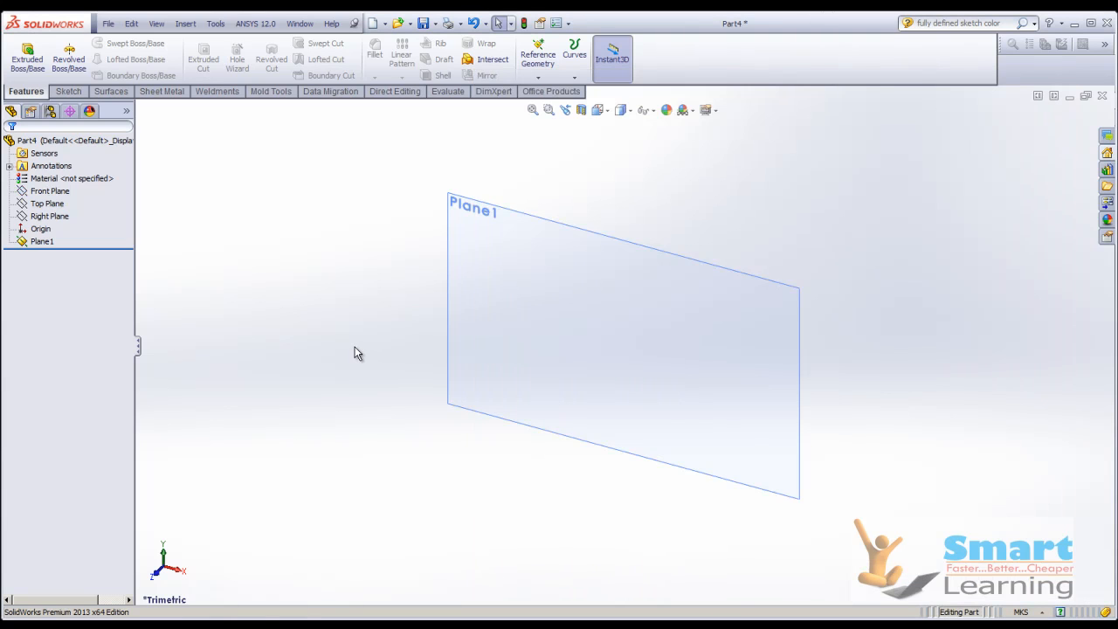
- Show the Front Plane in the graphics area
right_click(53, 192)
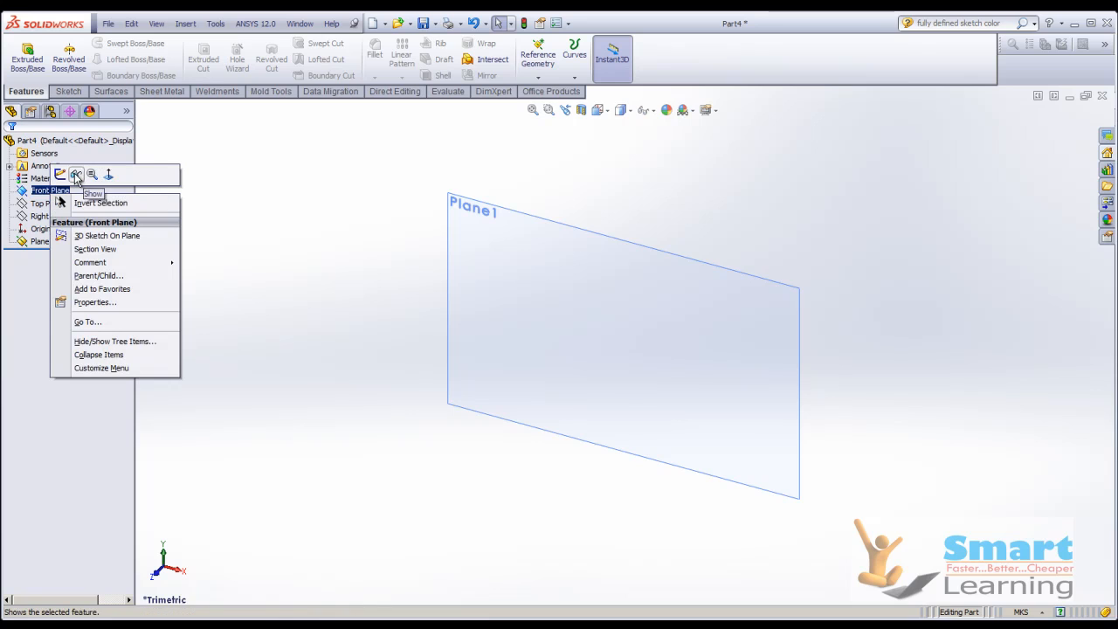
click(76, 176)
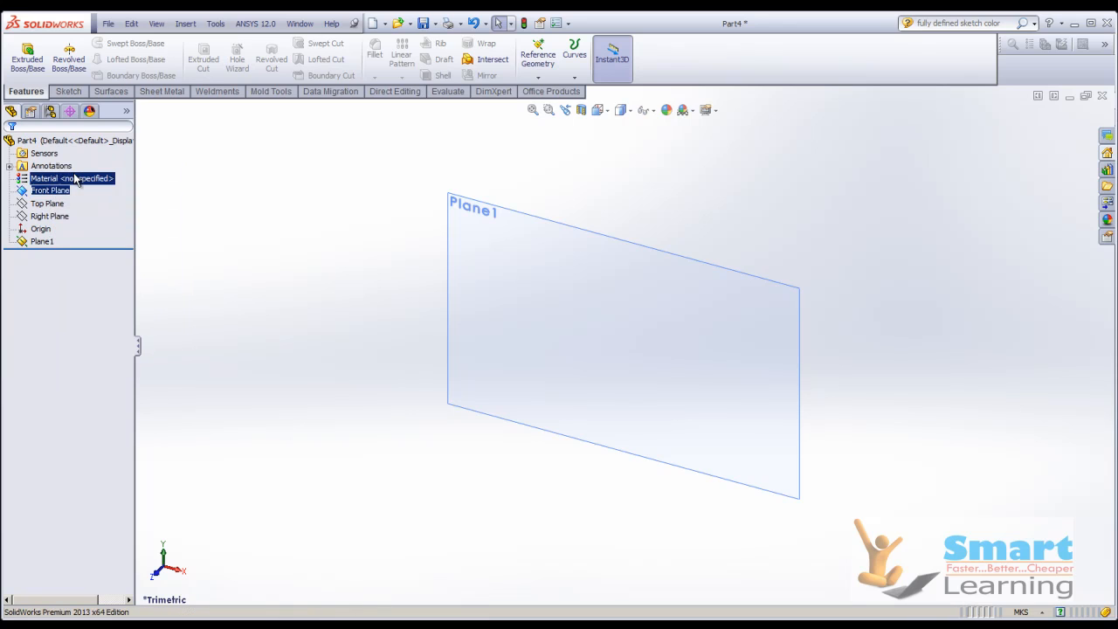
click(265, 230)
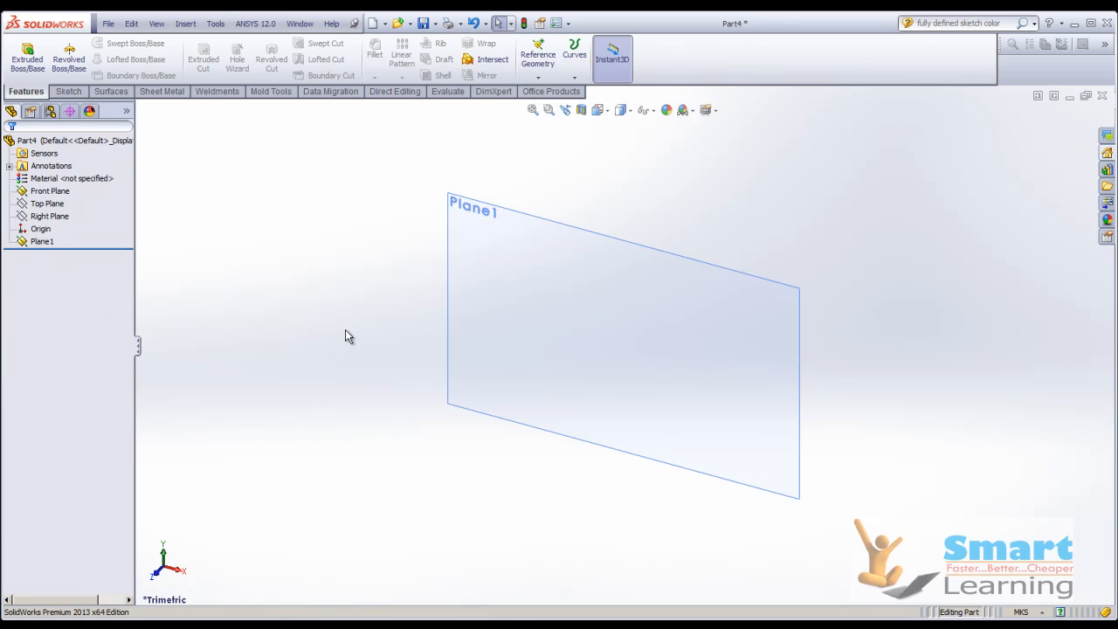
- Examine where the new offset plane lies in relation to the Front Plane
scroll(346, 328, up, 9)
scroll(546, 399, down, 5)
click(42, 242)
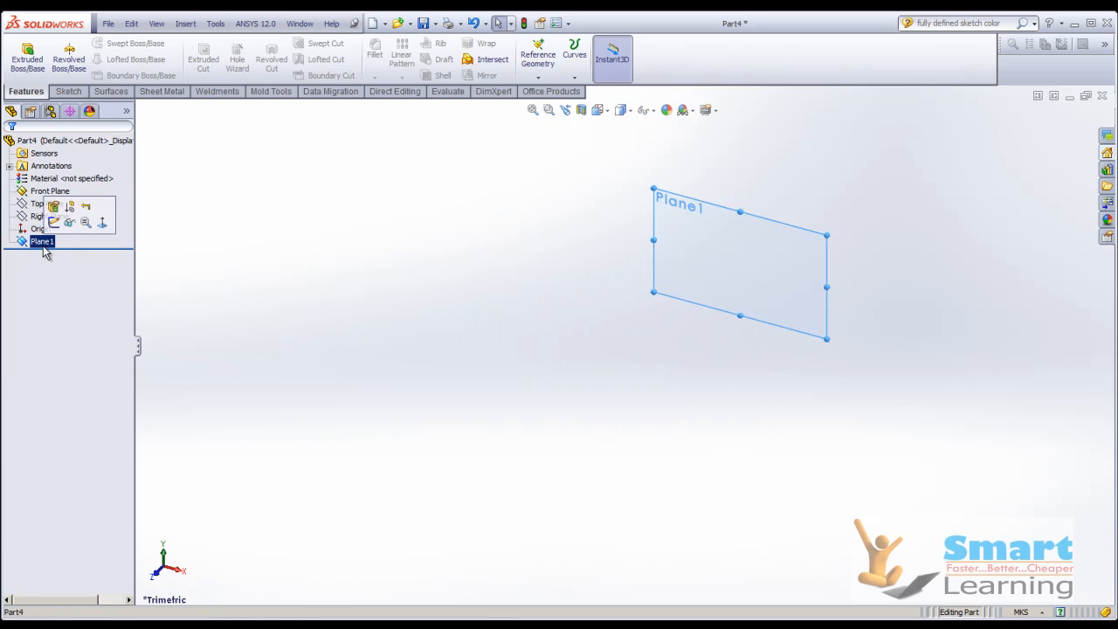
scroll(225, 436, up, 6)
scroll(226, 437, up, 12)
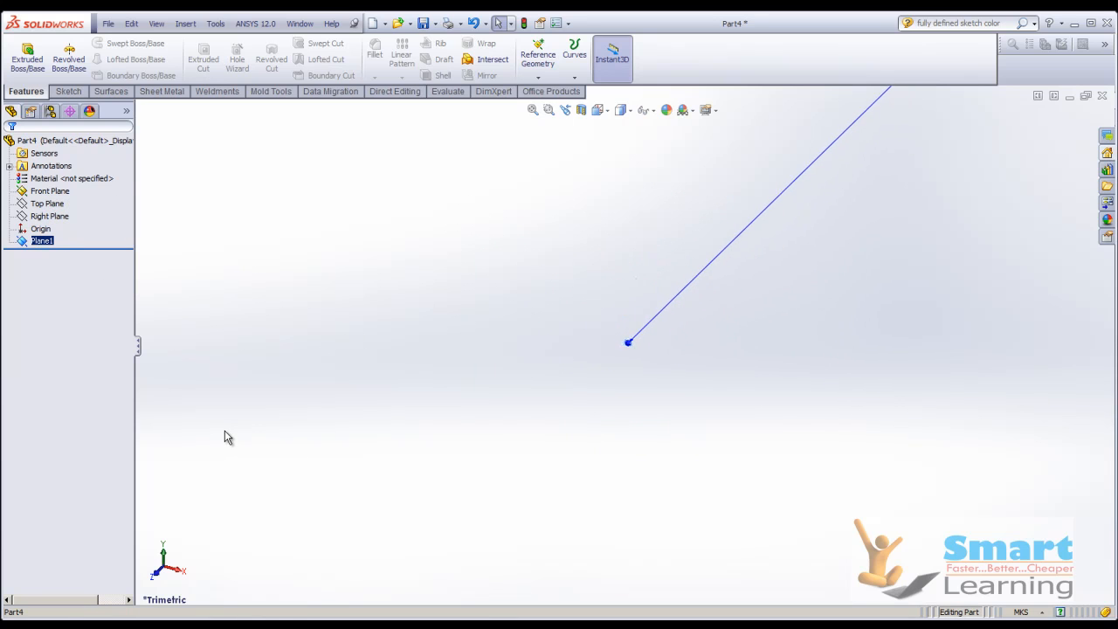
scroll(776, 200, down, 1)
scroll(769, 215, down, 12)
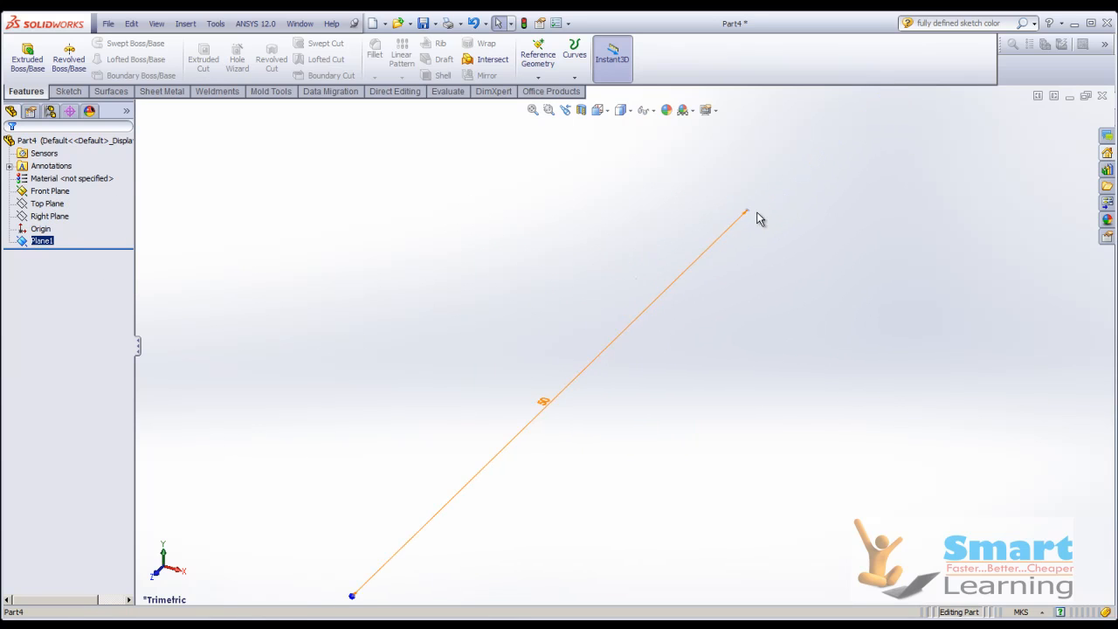
scroll(657, 273, down, 5)
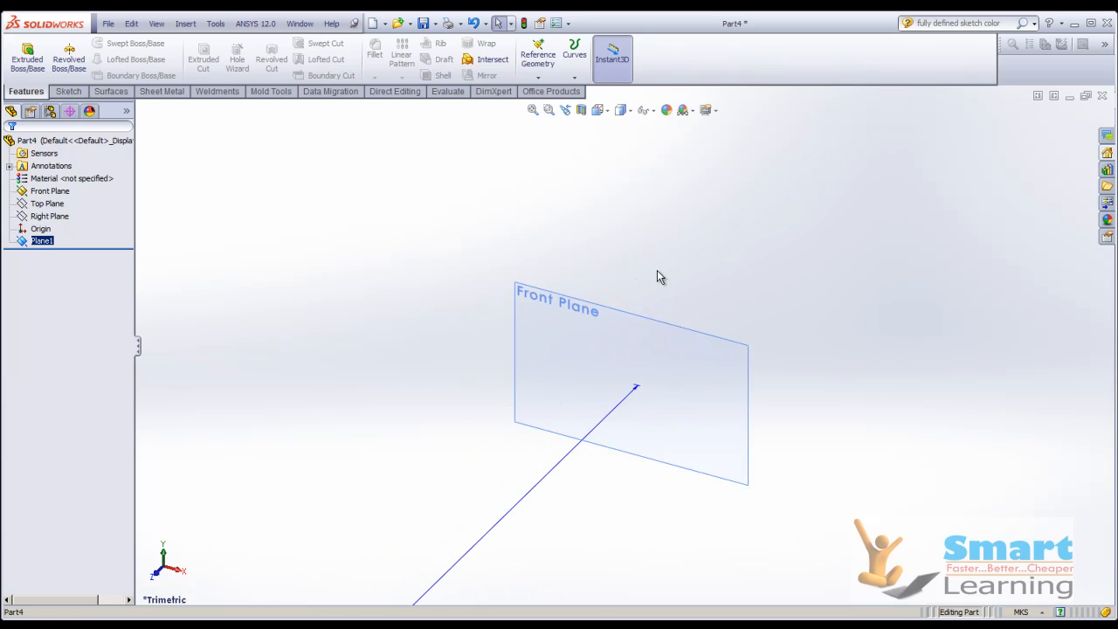
scroll(666, 256, up, 8)
click(753, 314)
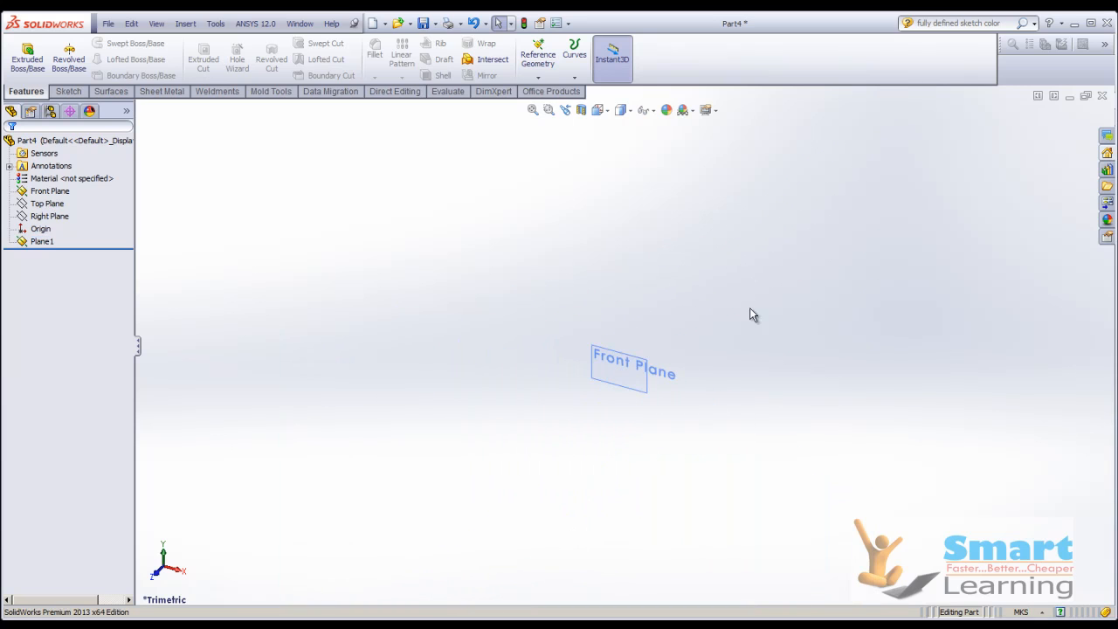
- Start a sketch on the Front Plane and draw a corner rectangle about 0.14 m by 0.08 m around the origin
click(64, 93)
click(22, 51)
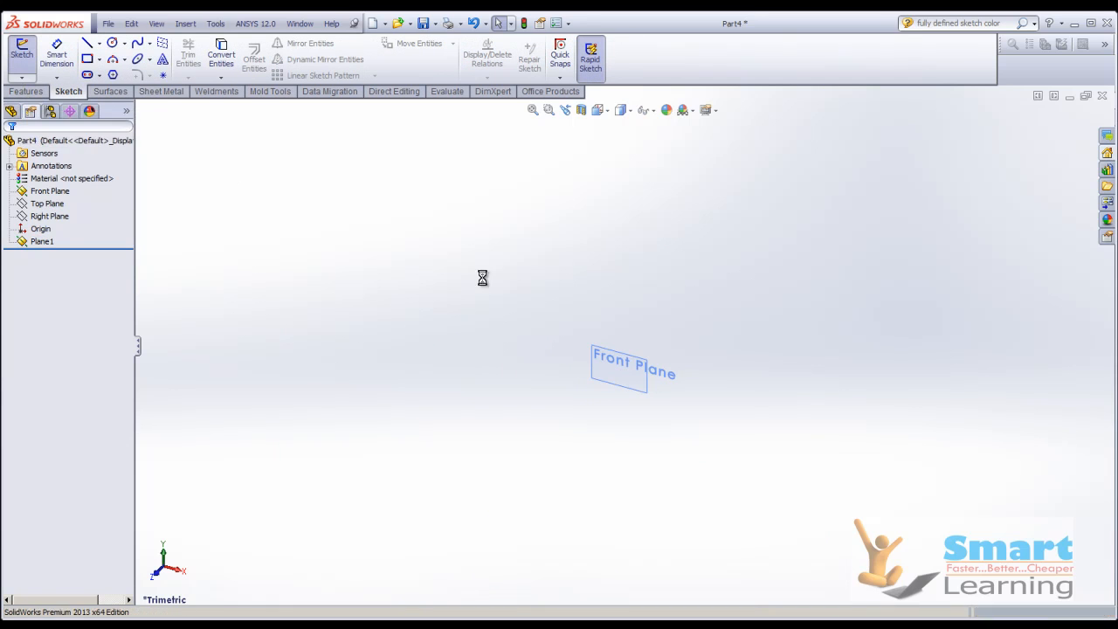
click(595, 348)
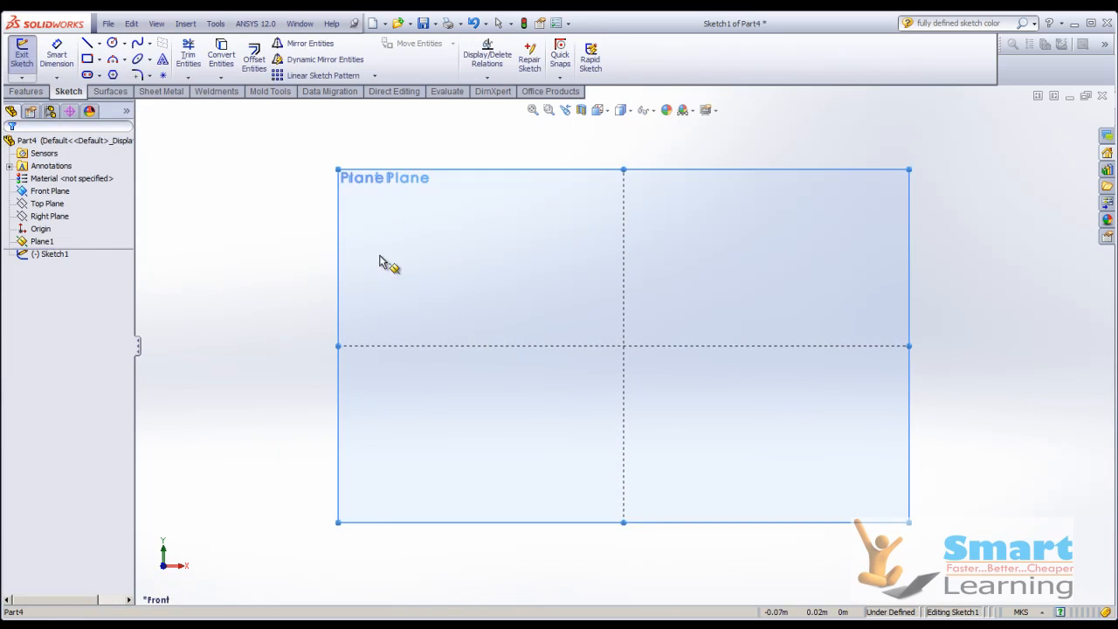
click(87, 59)
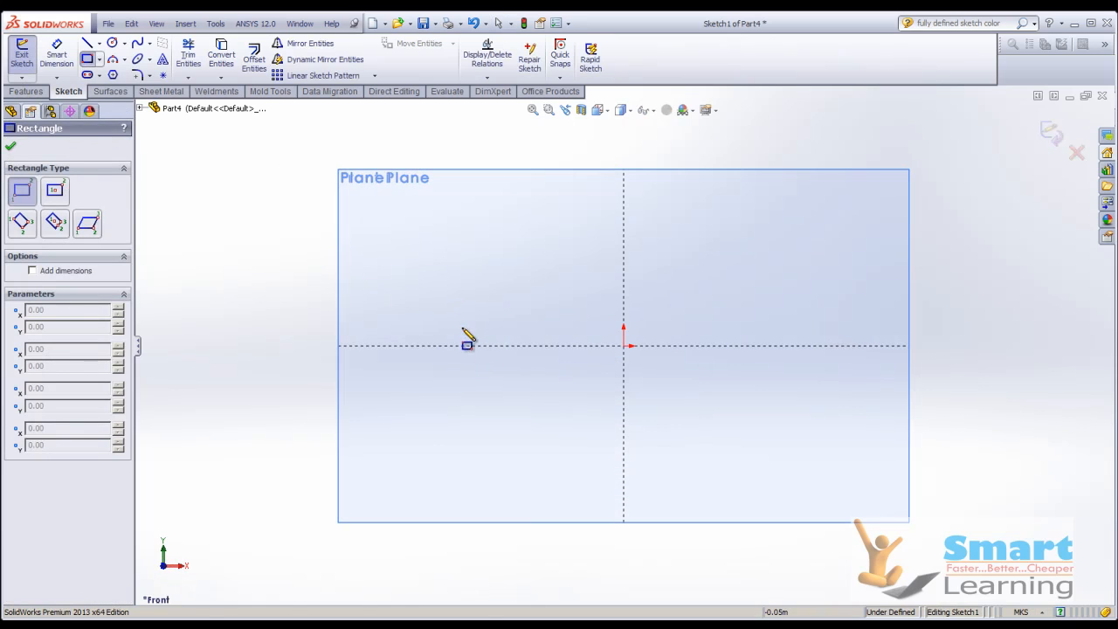
click(402, 222)
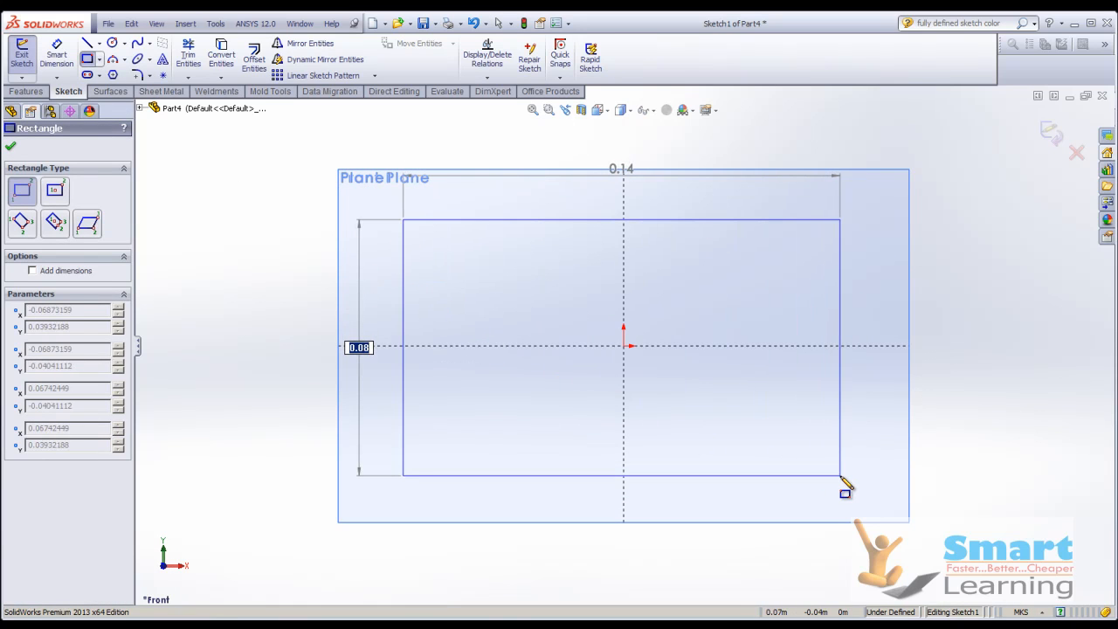
click(840, 475)
key(Escape)
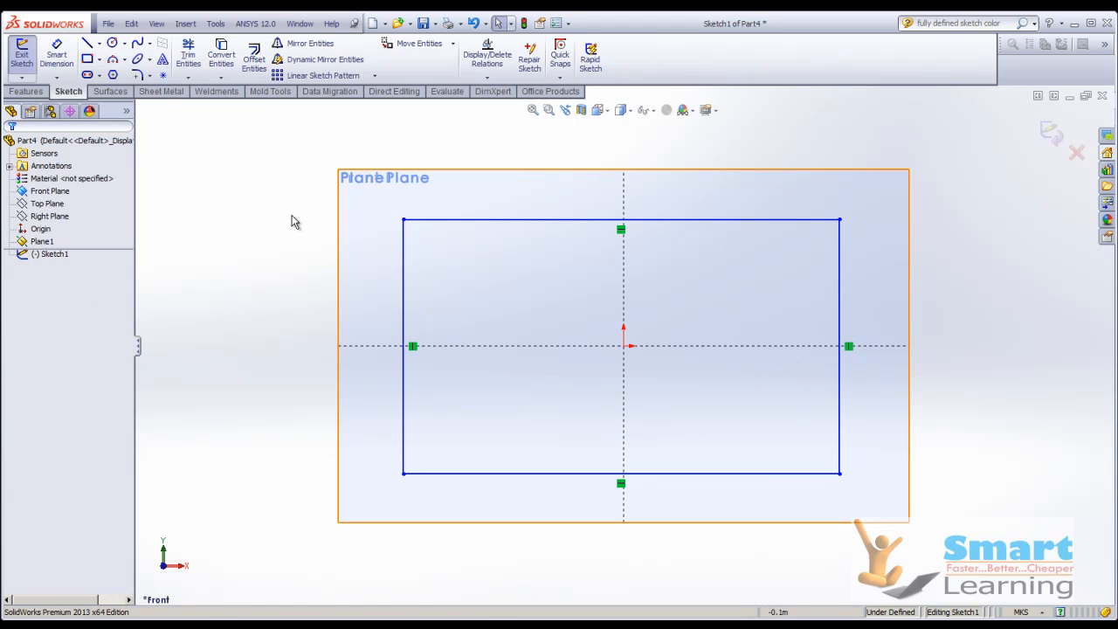
- Dimension the sketched rectangle's bottom edge to 100 m
click(56, 57)
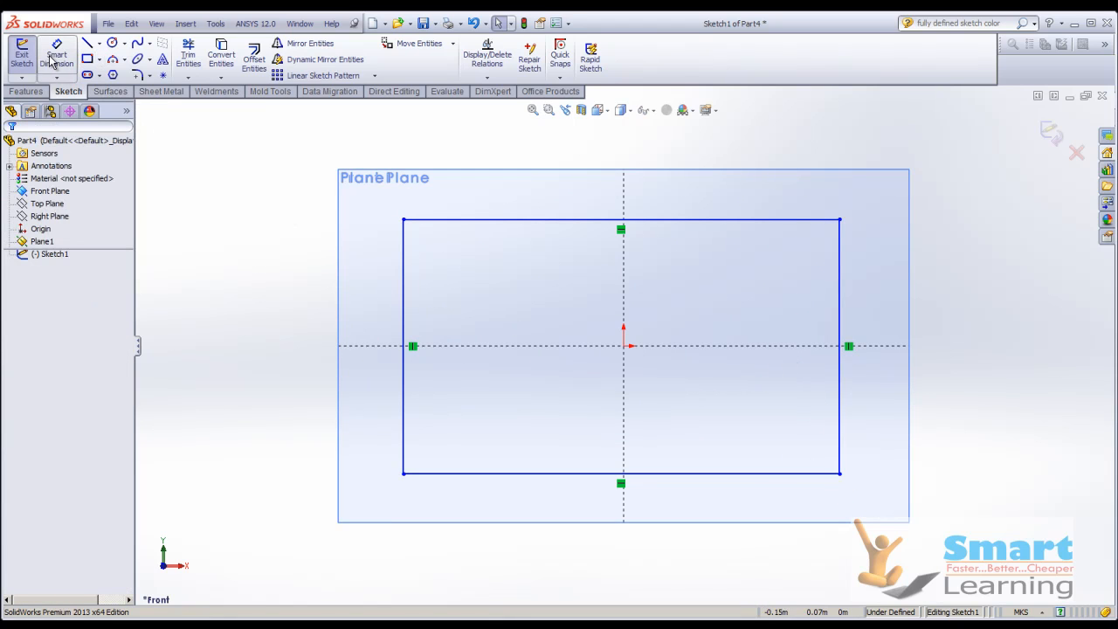
click(544, 477)
click(599, 516)
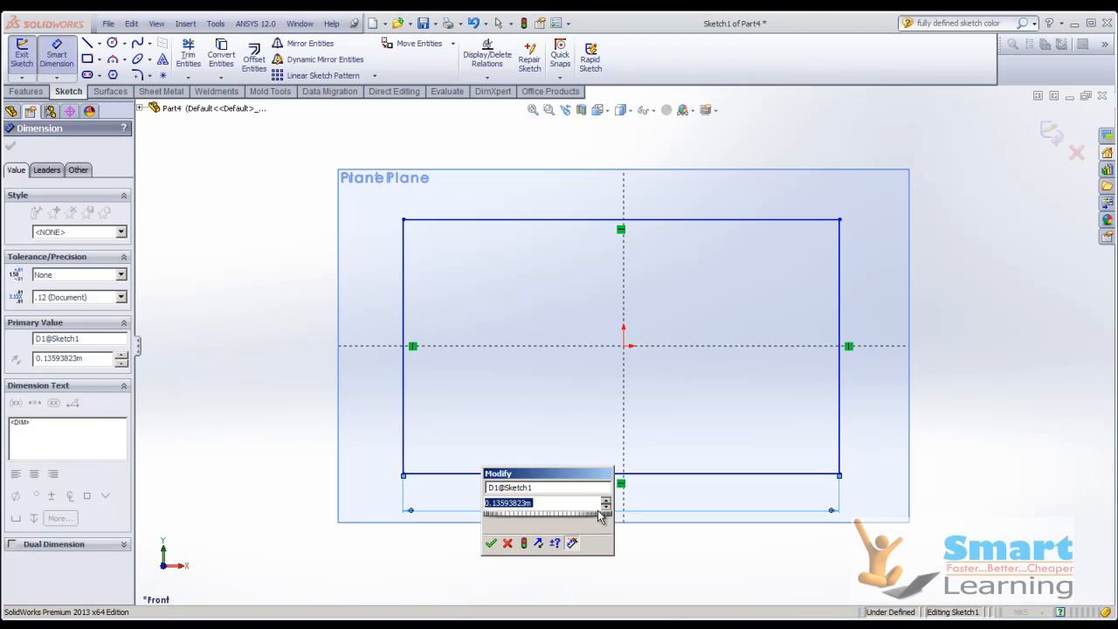
text(100)
key(Return)
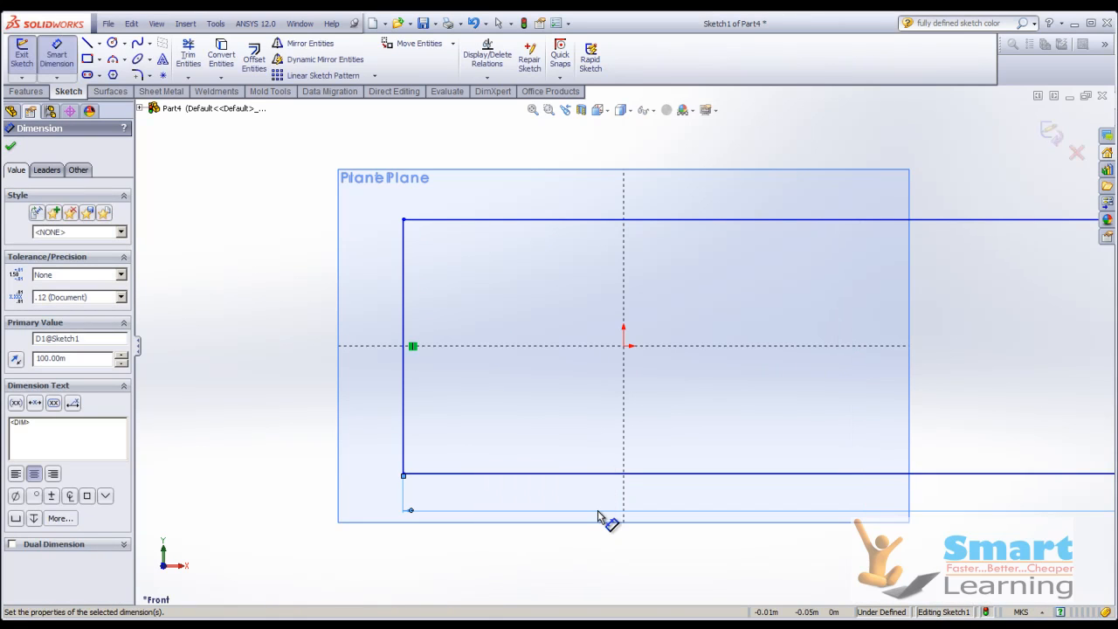
- Dimension the rectangle's left edge to 100 m and exit the sketch
click(395, 283)
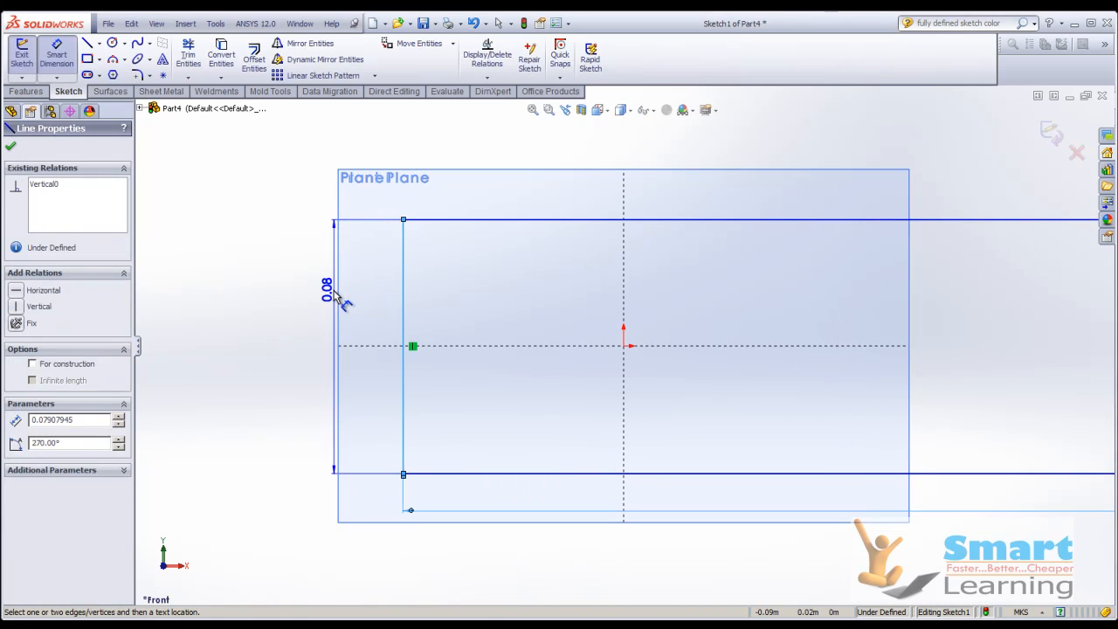
click(333, 298)
text(100)
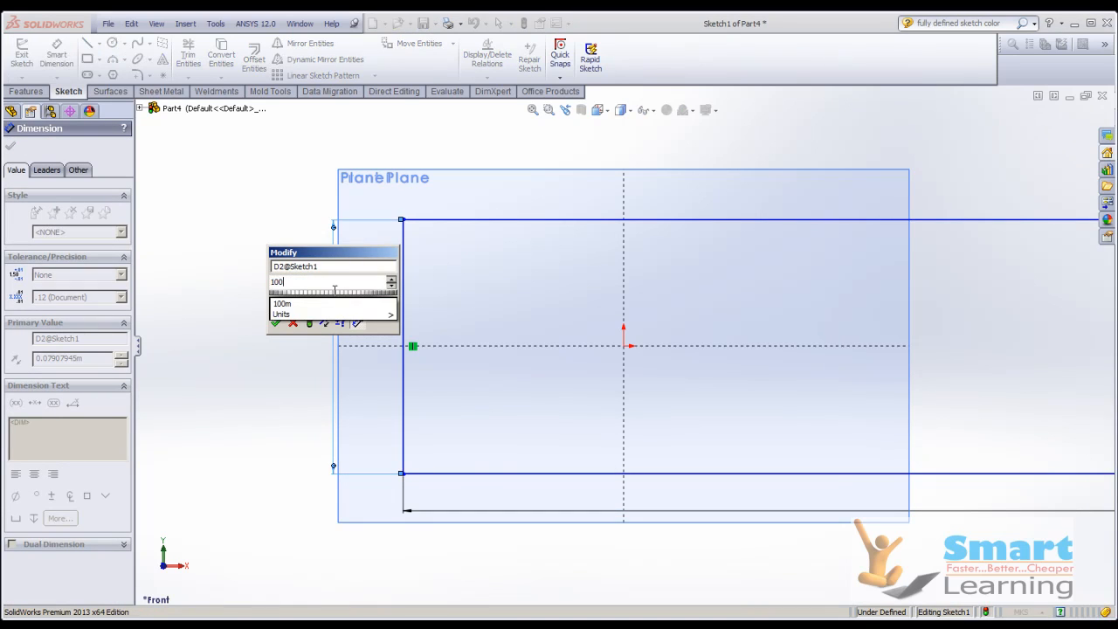
key(Return)
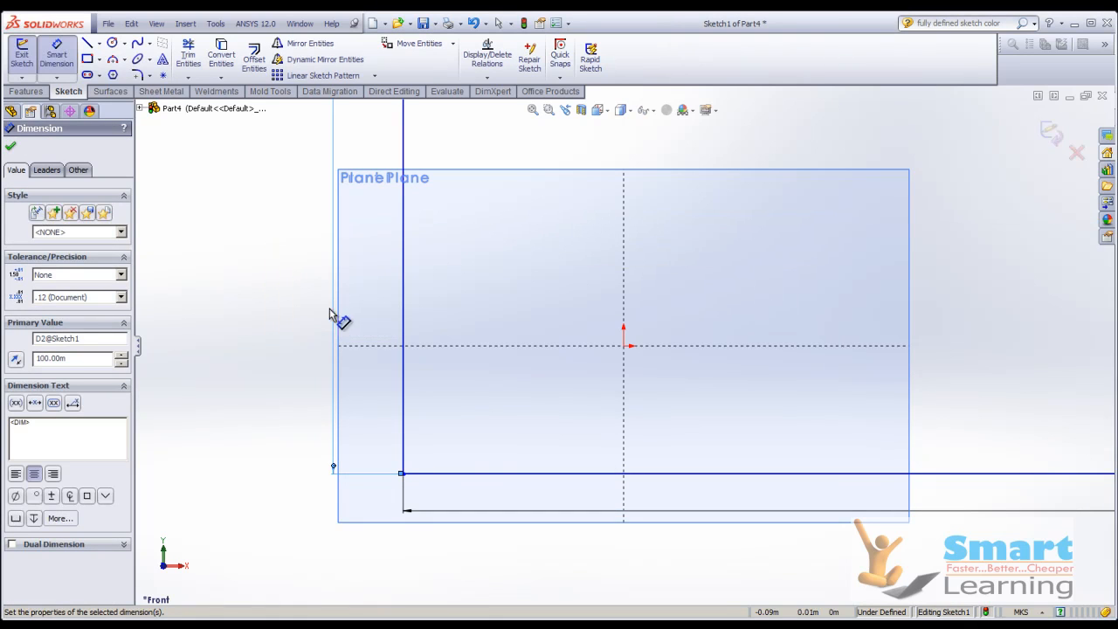
click(6, 149)
scroll(309, 341, up, 10)
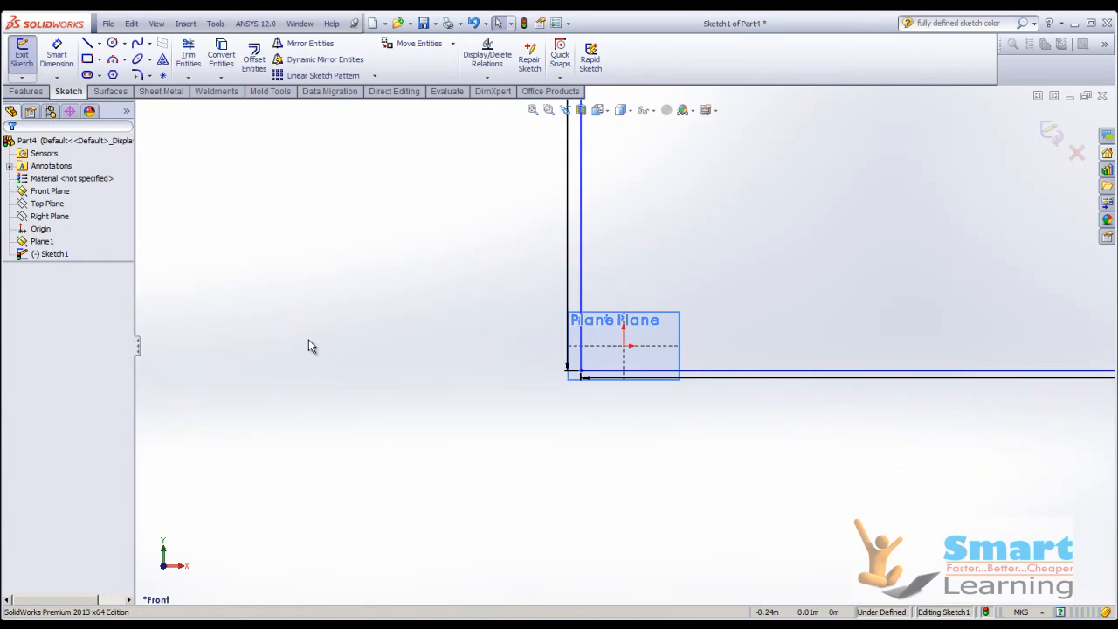
scroll(264, 345, up, 8)
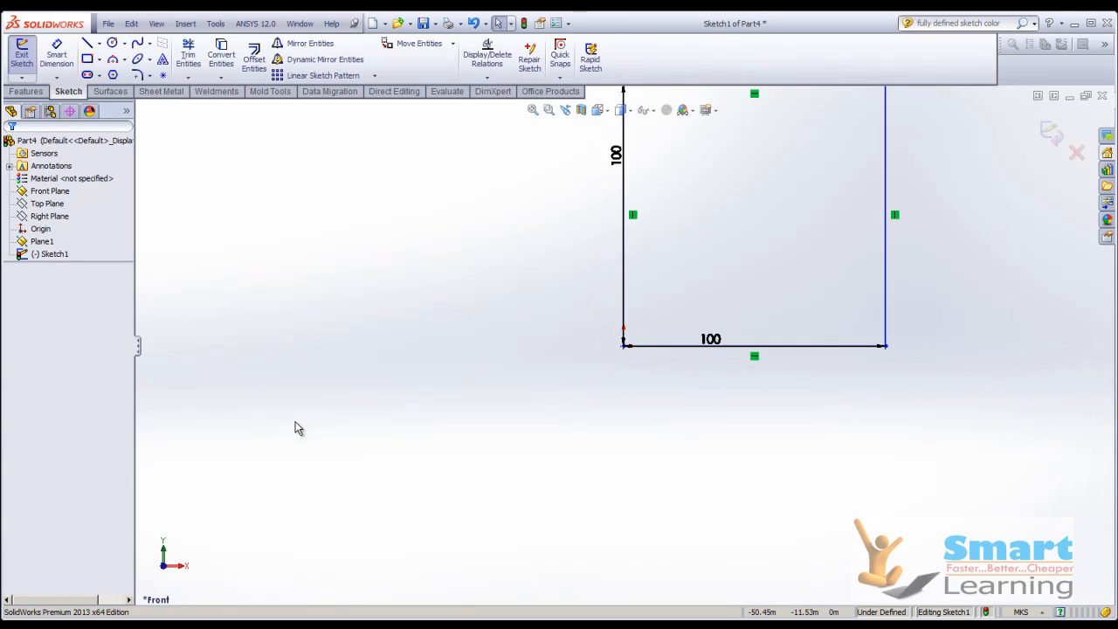
scroll(691, 266, down, 3)
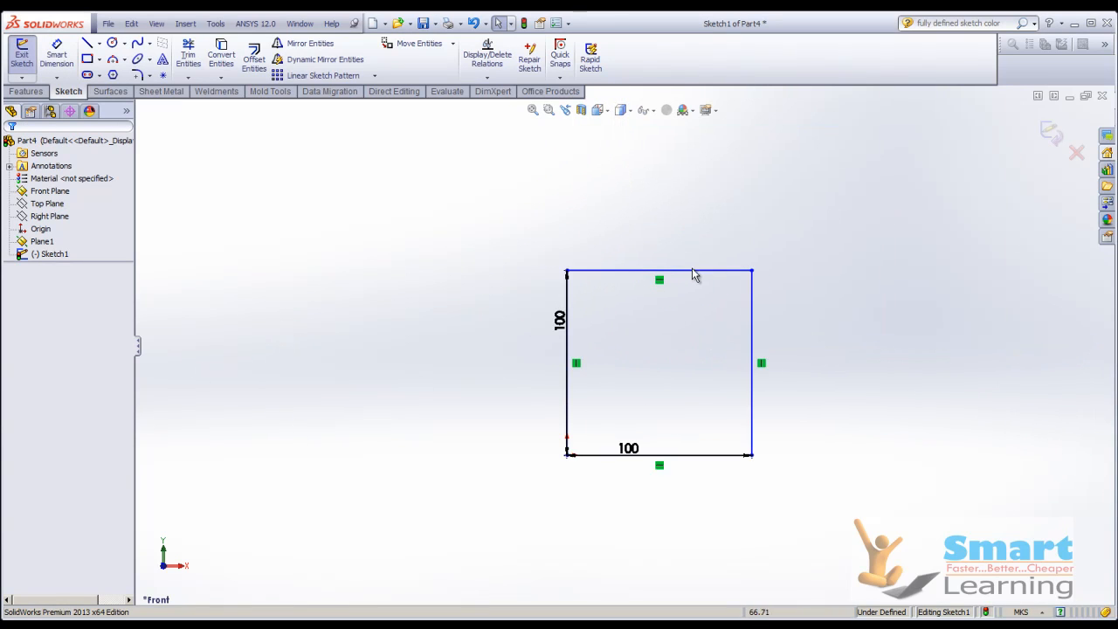
click(1044, 138)
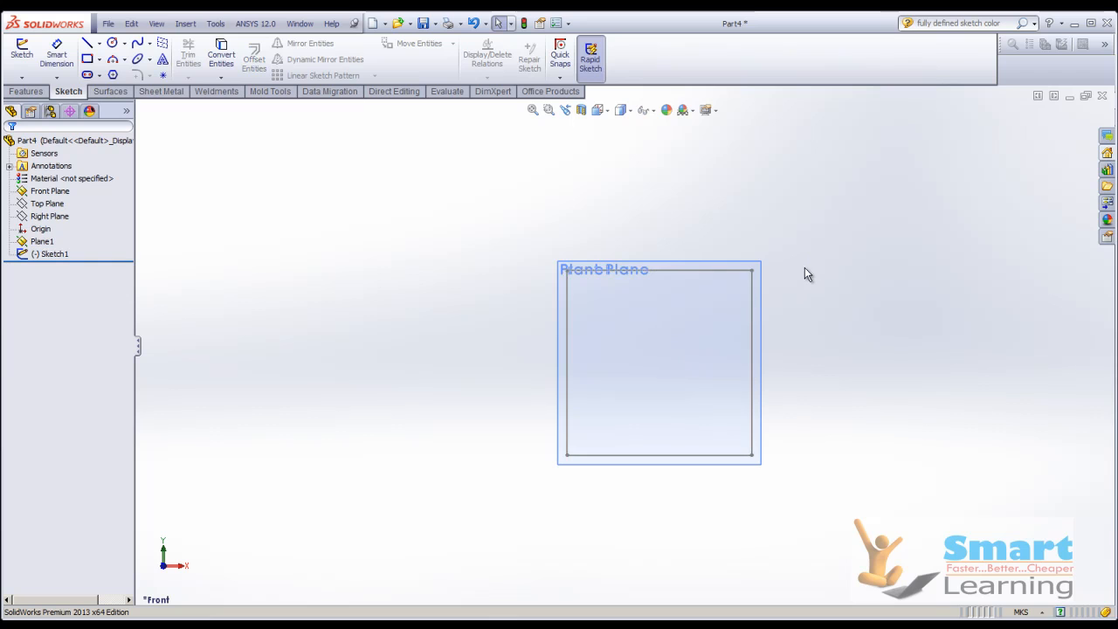
- In isometric view, start a sketch on Plane1 and draw a corner rectangle about 171 m by 127 m around the plane's outline
click(597, 109)
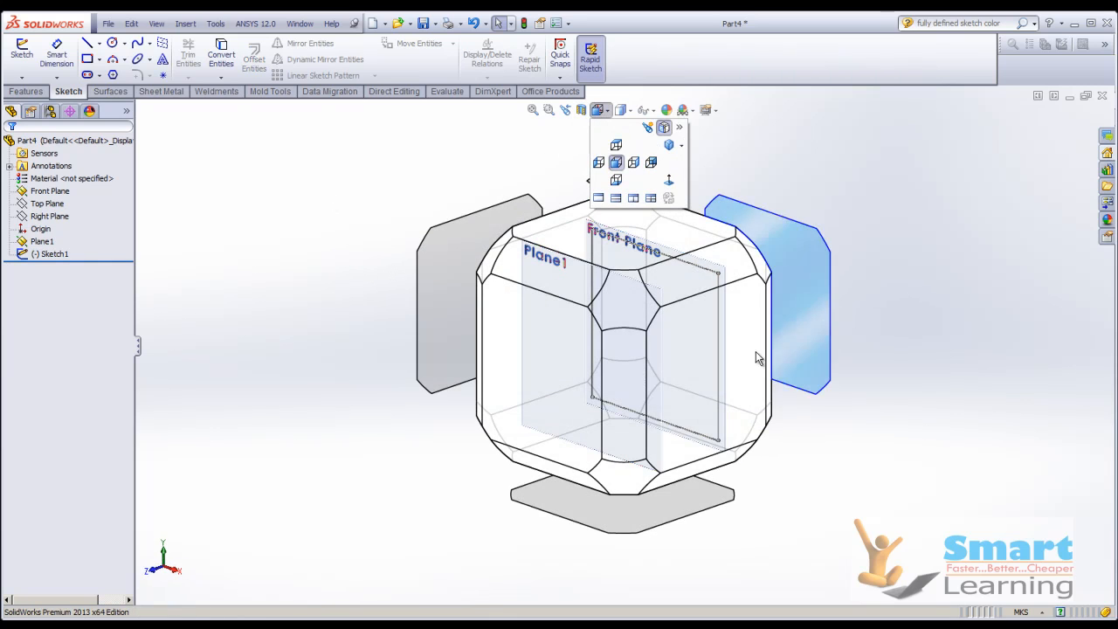
click(757, 354)
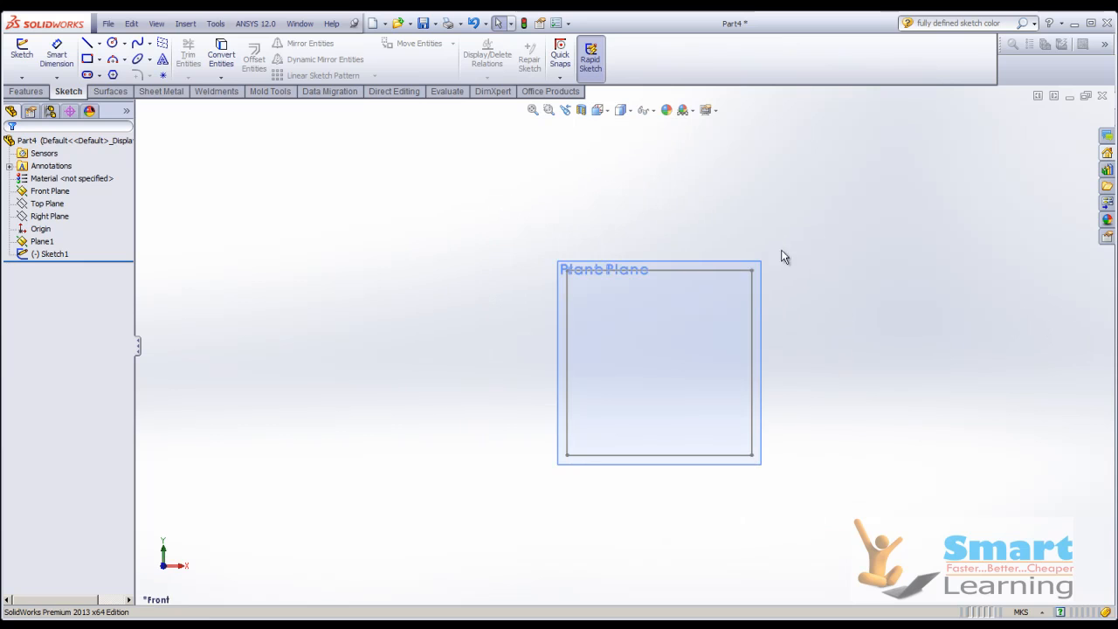
click(600, 110)
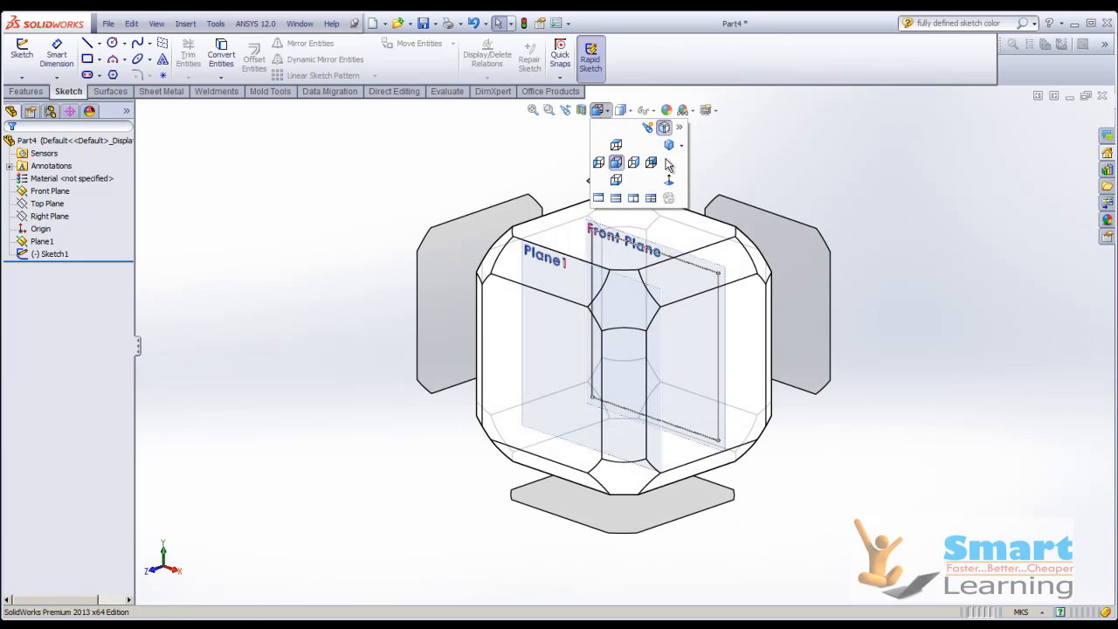
click(622, 288)
scroll(526, 328, up, 2)
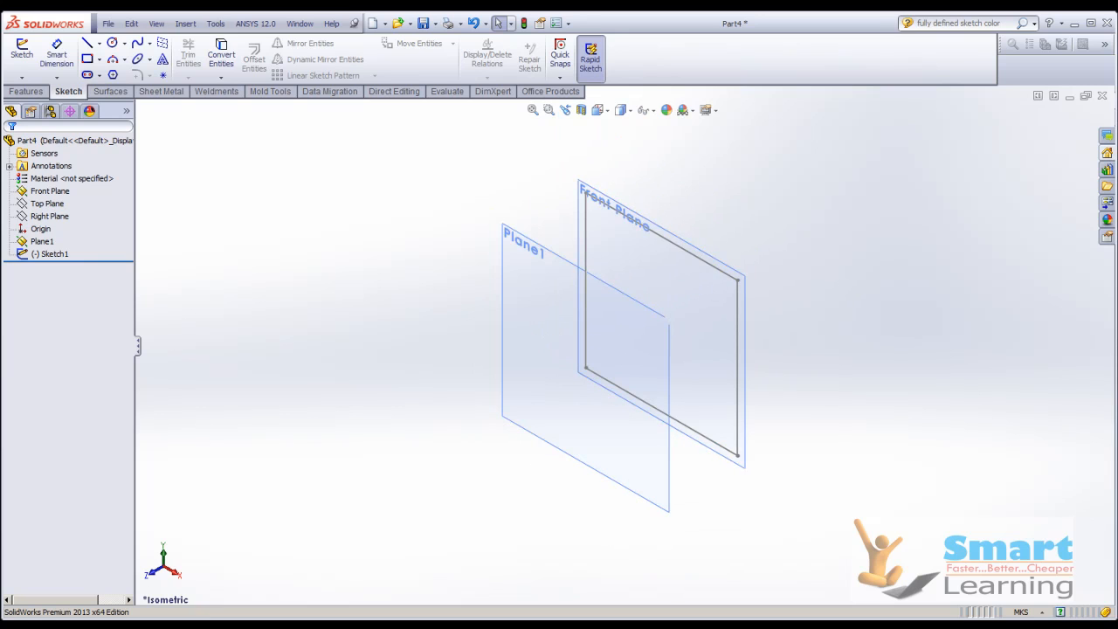
click(22, 52)
click(507, 237)
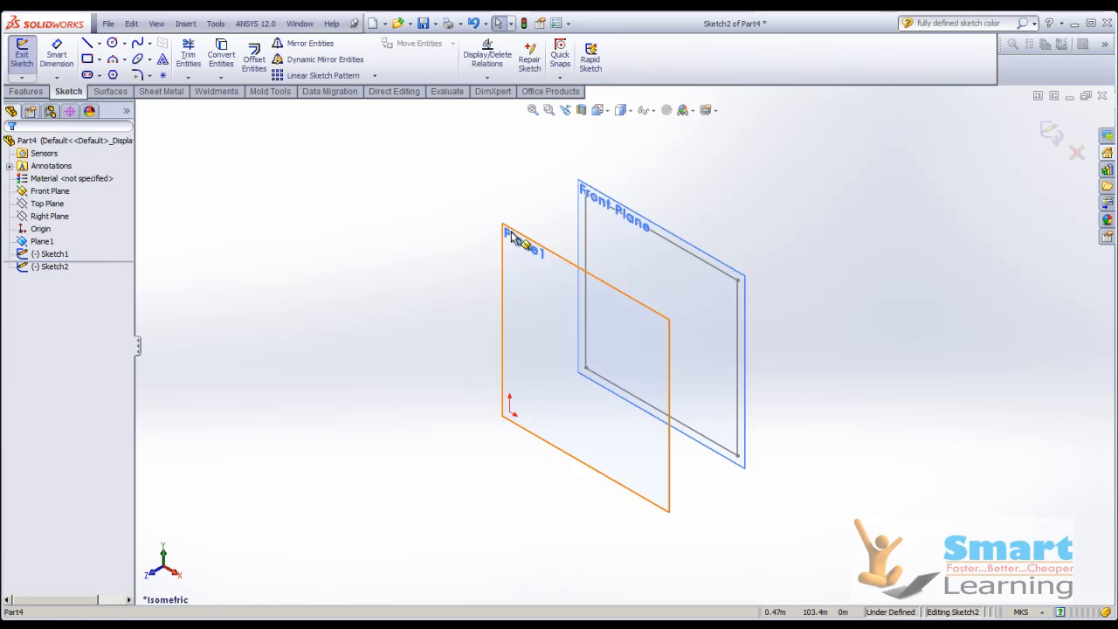
click(90, 61)
click(435, 185)
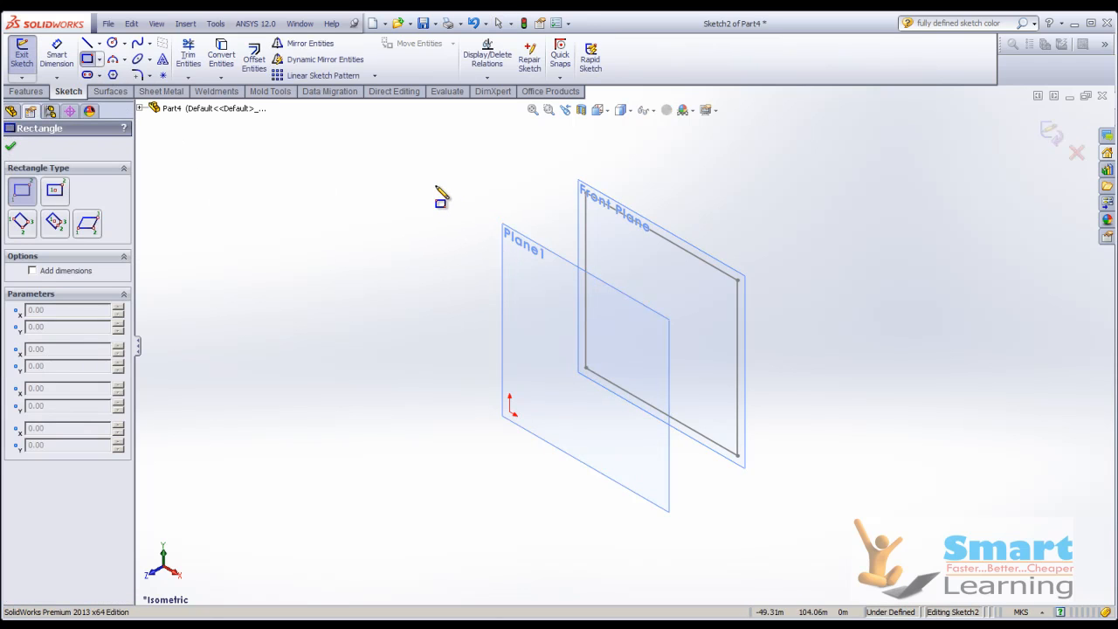
click(694, 554)
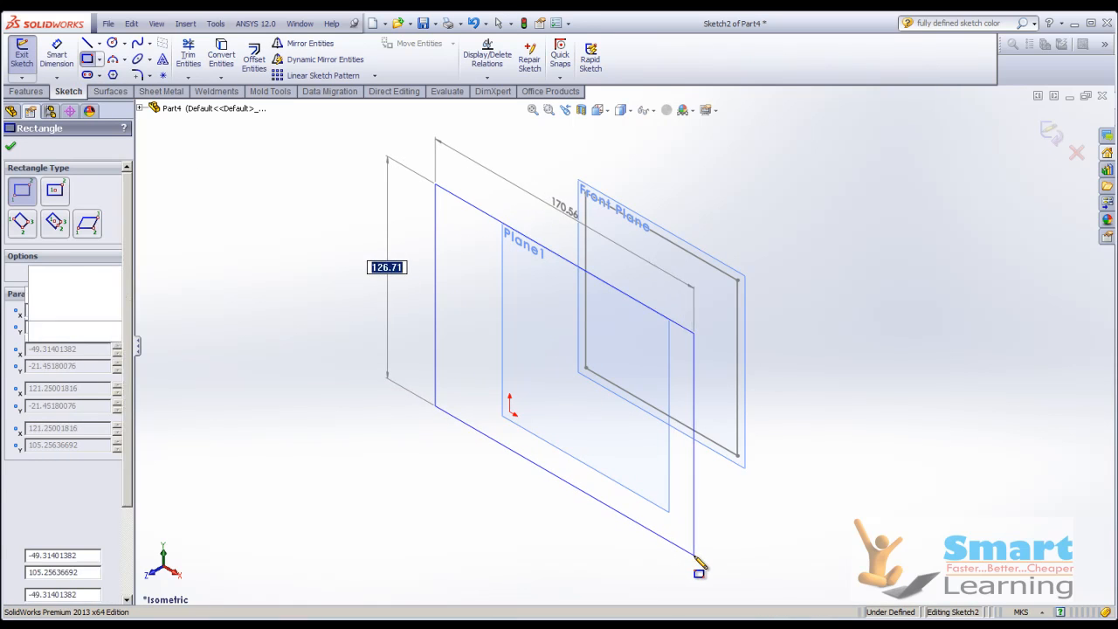
click(11, 148)
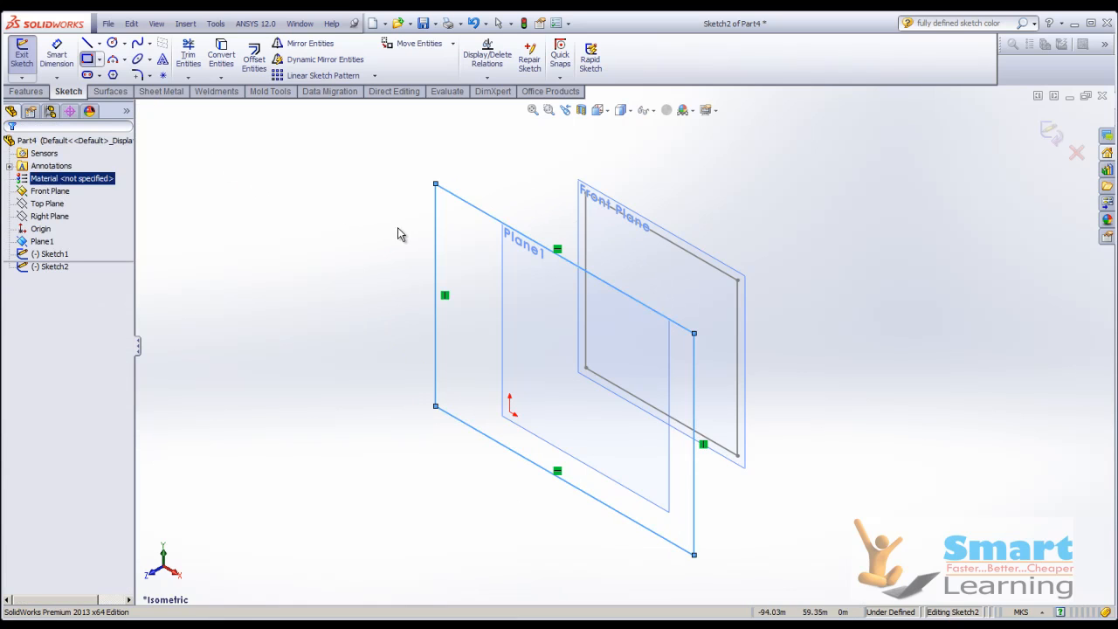
- Extrude the Plane1 rectangle as a Blind boss about 62 m deep, away from the Front Plane
click(35, 92)
click(27, 57)
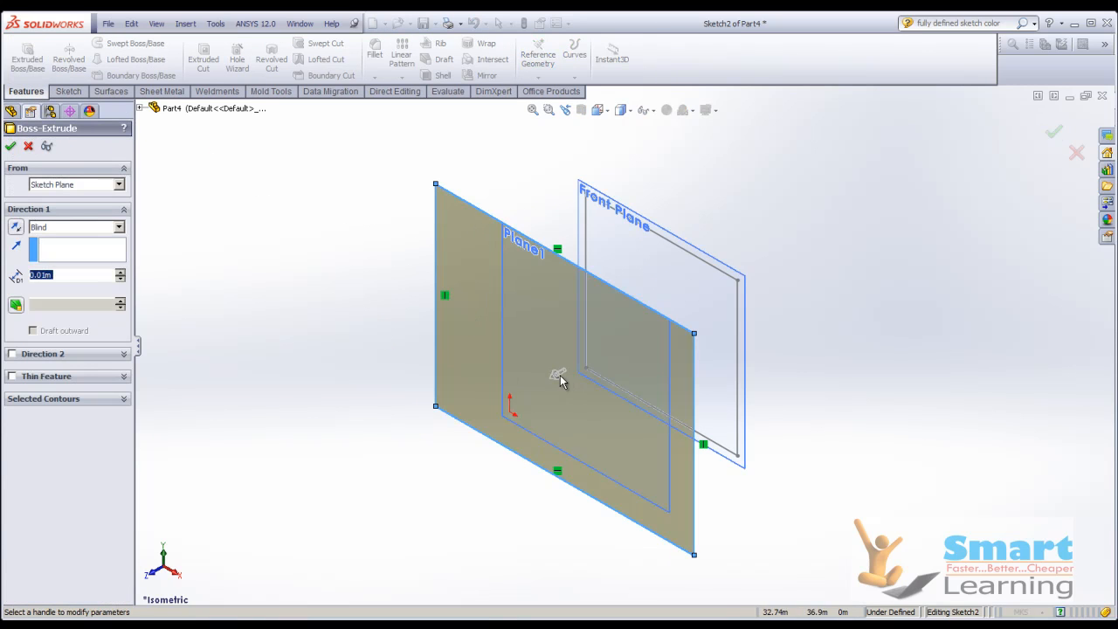
drag(560, 378, 460, 428)
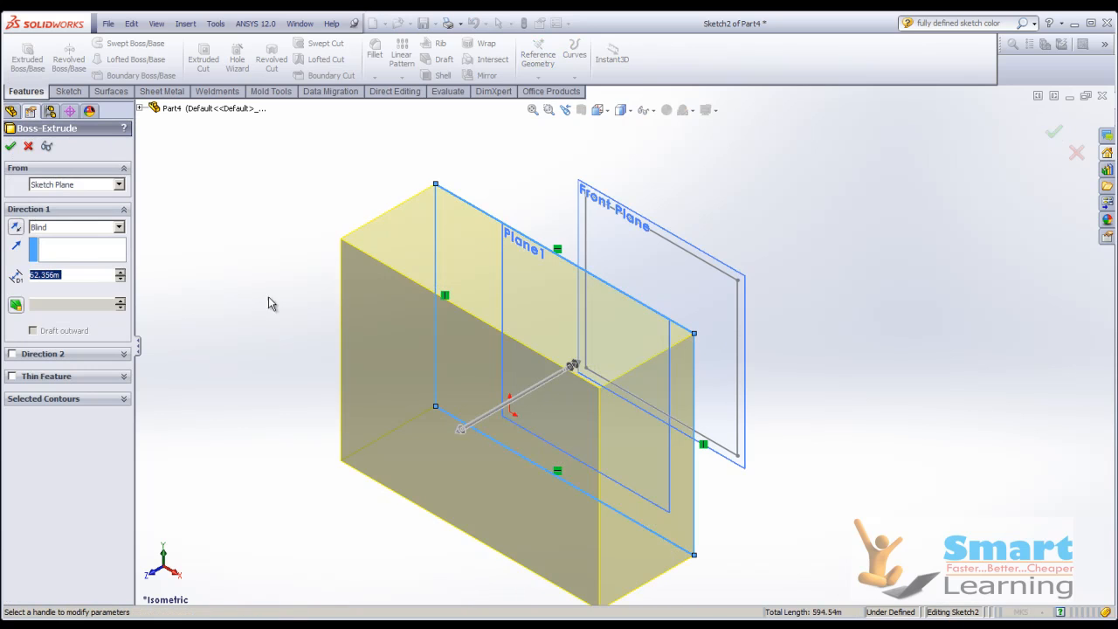
click(11, 147)
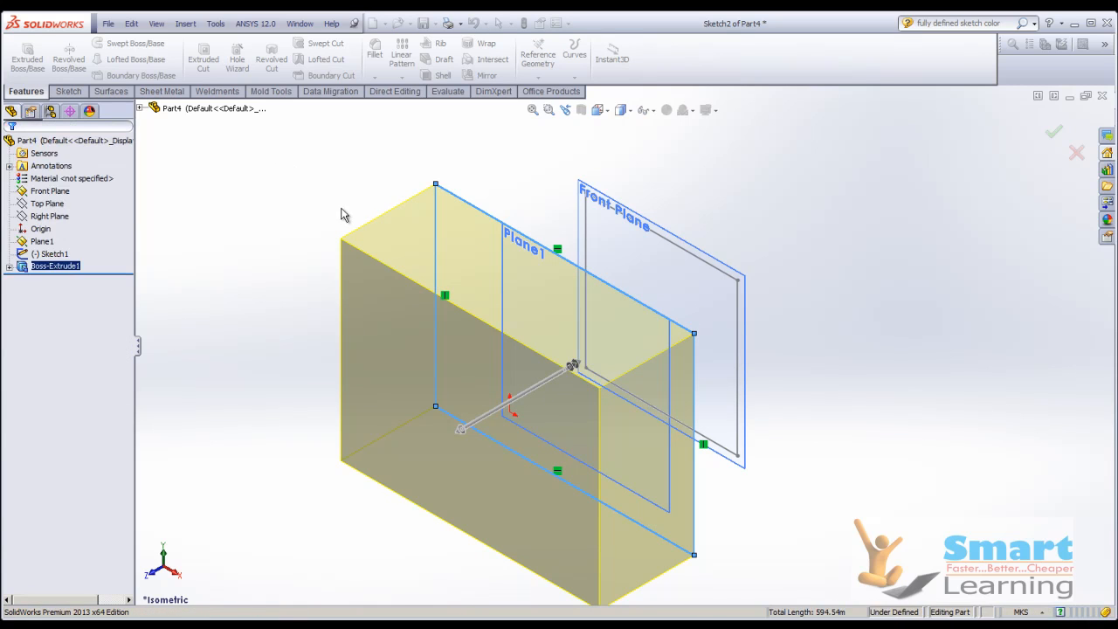
- Extrude the square sketch on the Front Plane toward the block with the Through All end condition and Merge result turned off
middle_drag(774, 379, 809, 337)
click(27, 56)
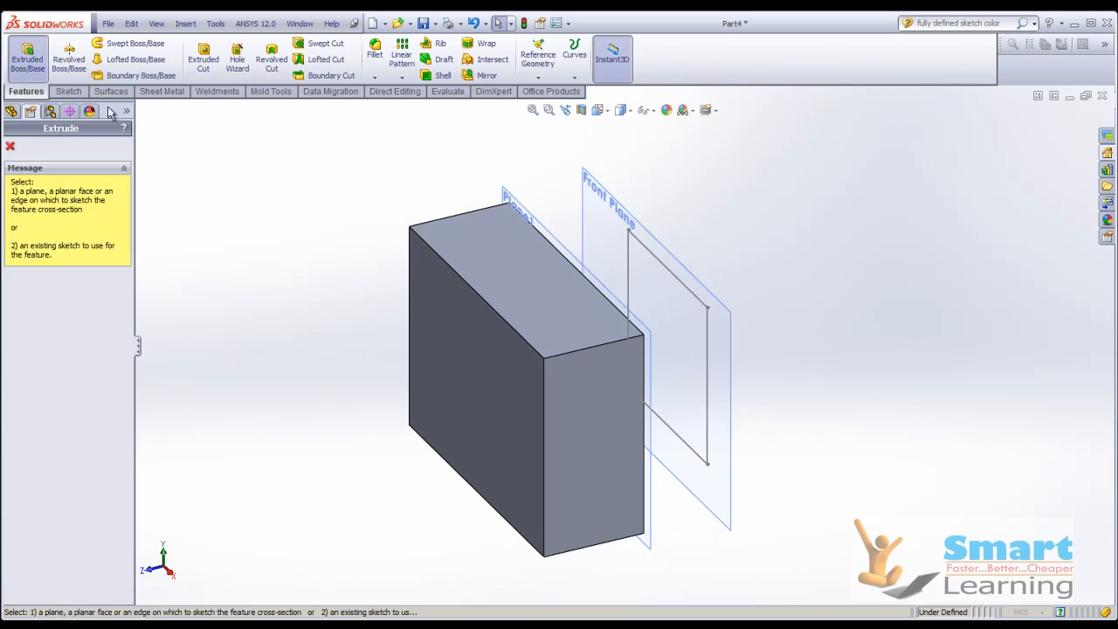
click(676, 277)
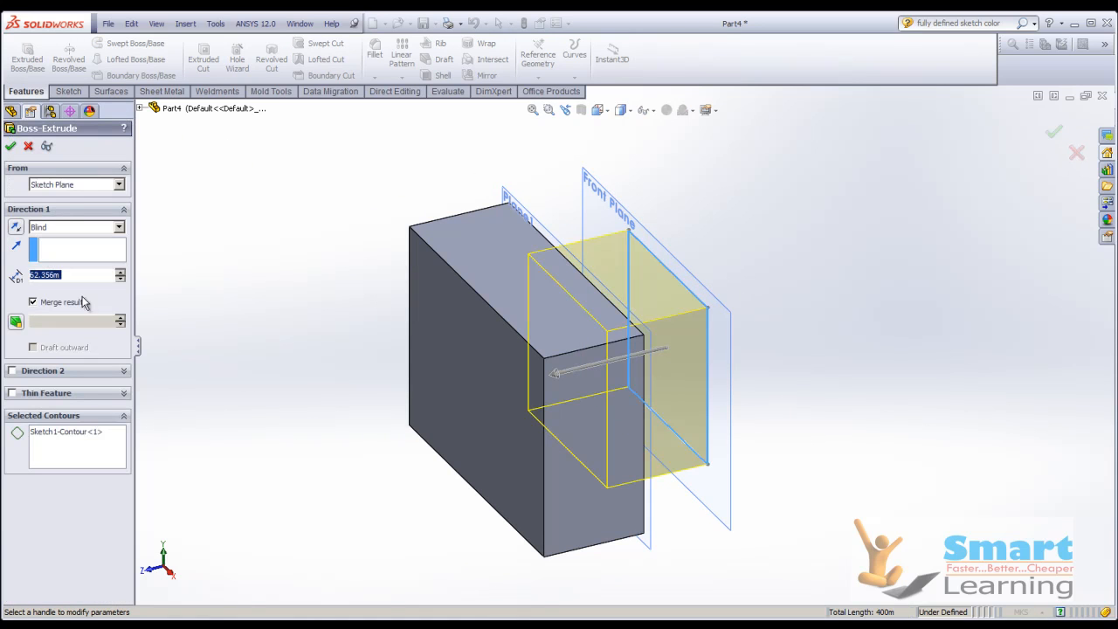
click(46, 229)
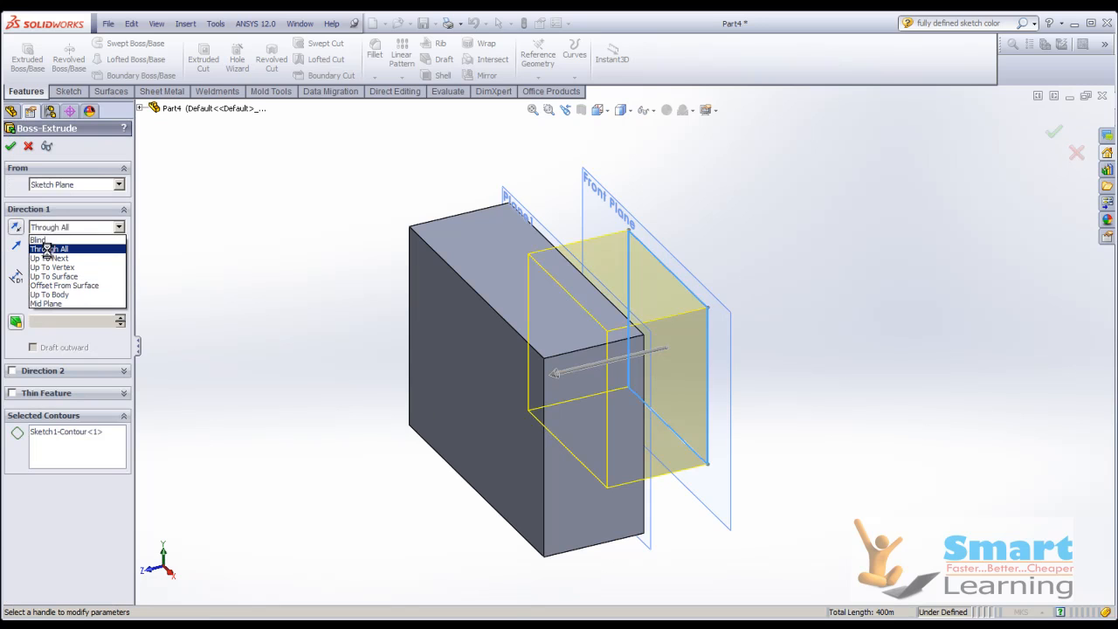
click(47, 250)
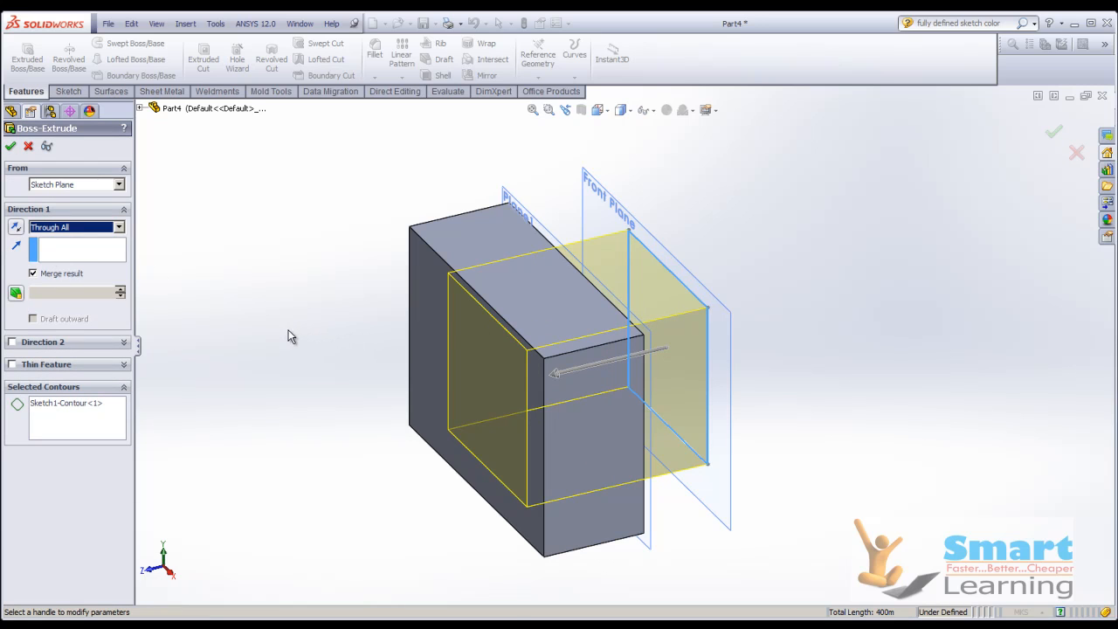
scroll(380, 276, up, 1)
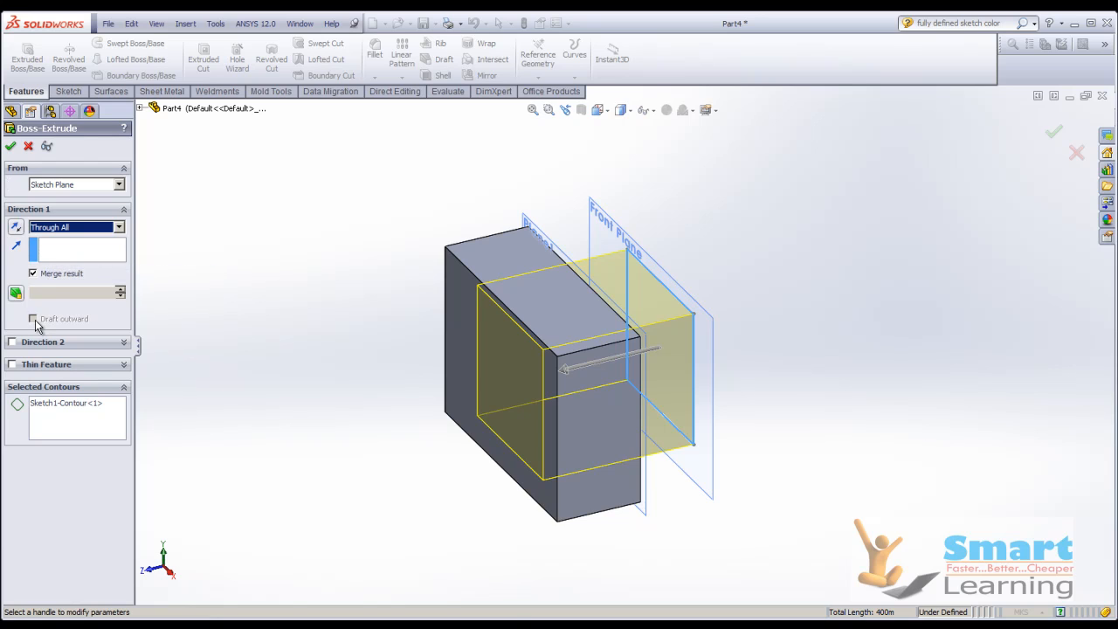
click(49, 278)
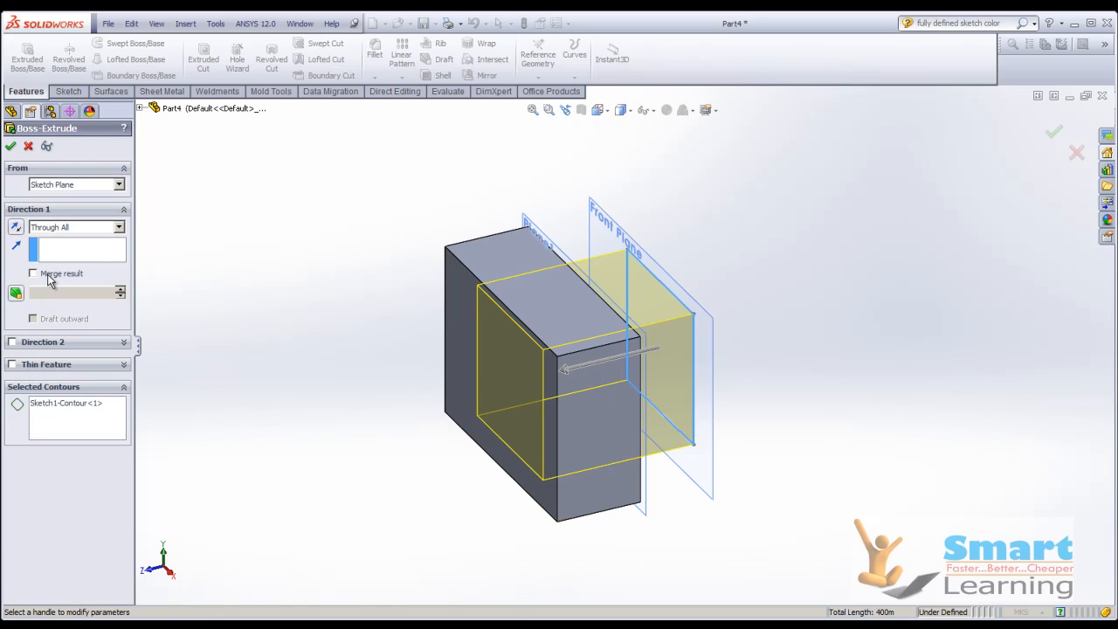
click(10, 146)
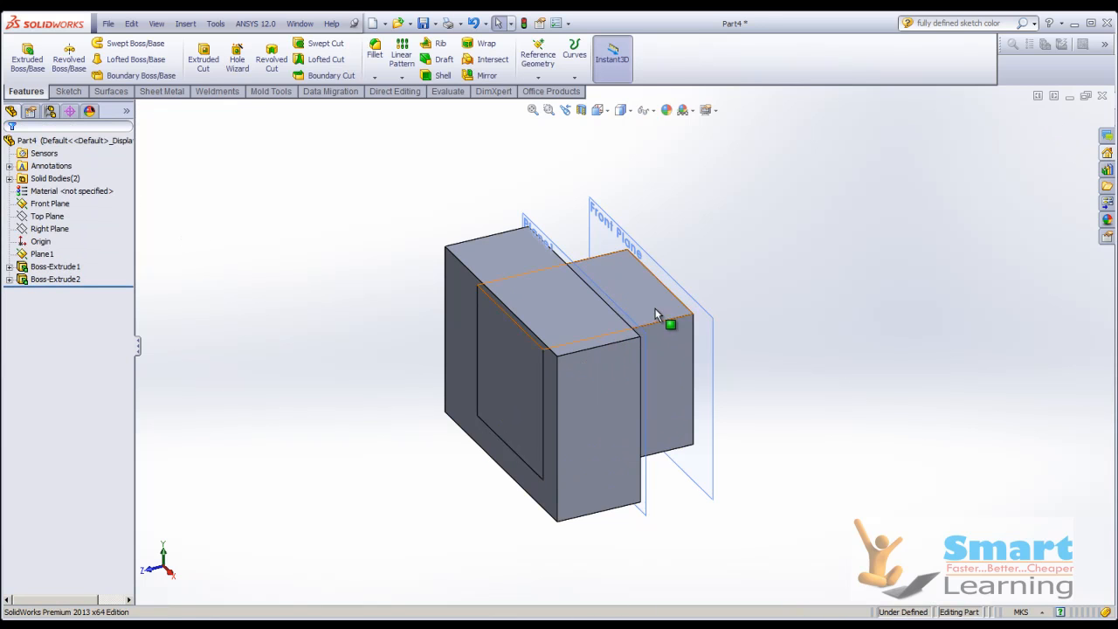
- Edit the Through All extrusion from the Front Plane to turn on Merge result
middle_drag(534, 349, 523, 351)
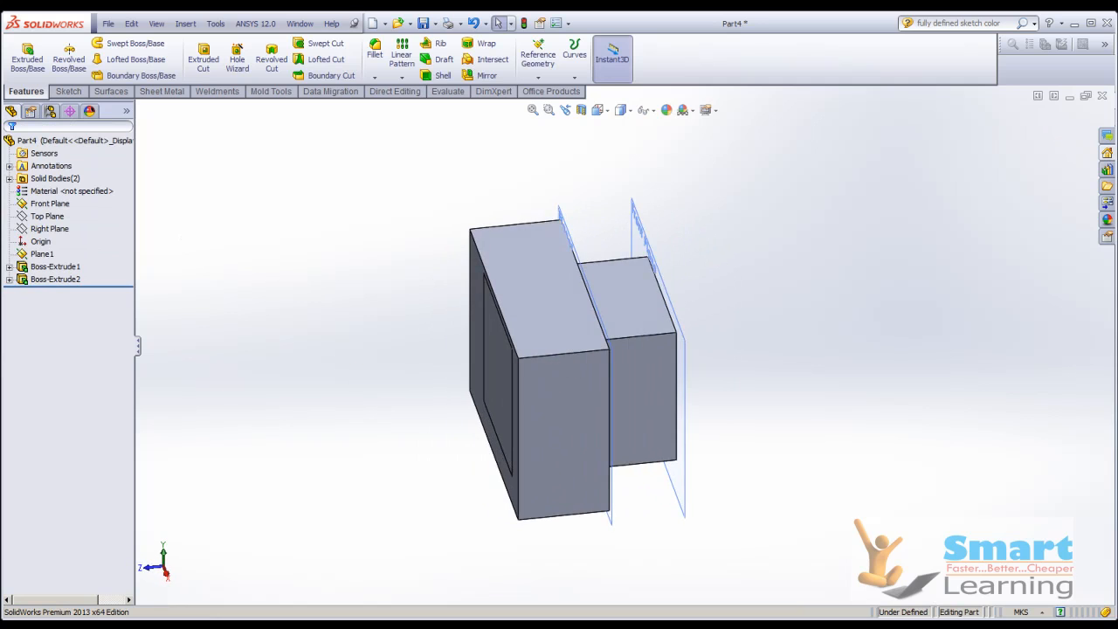
click(55, 280)
right_click(55, 279)
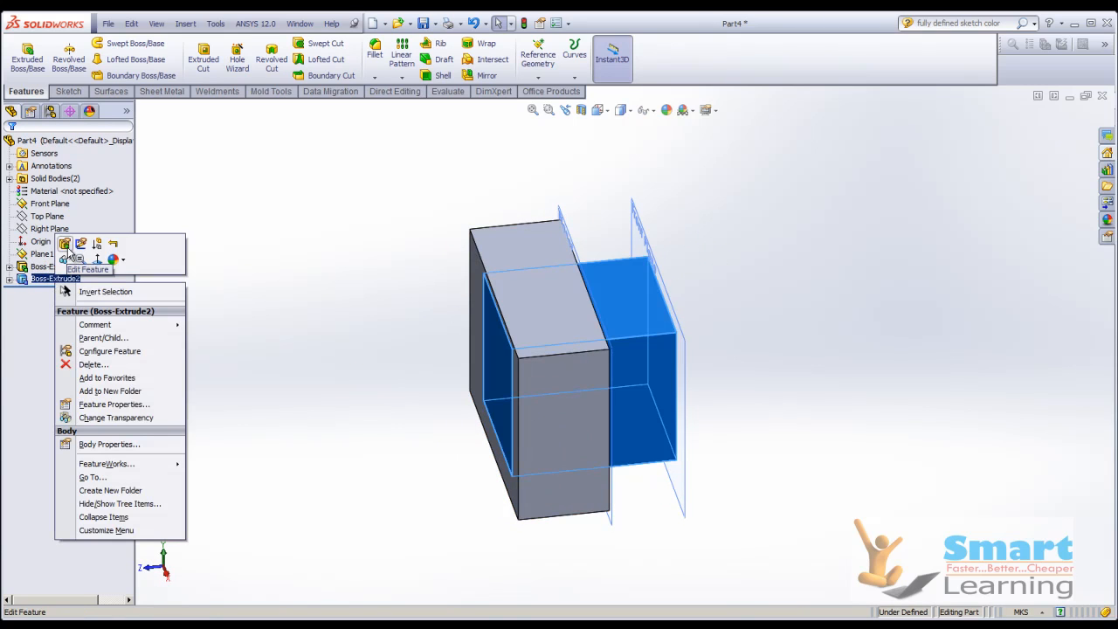
click(67, 244)
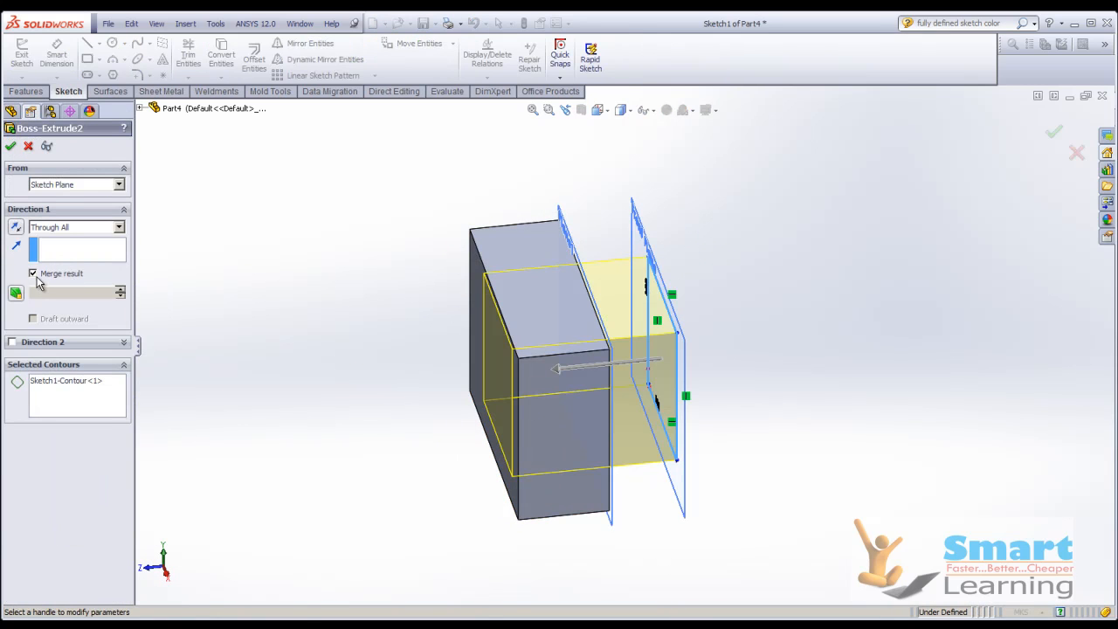
click(10, 146)
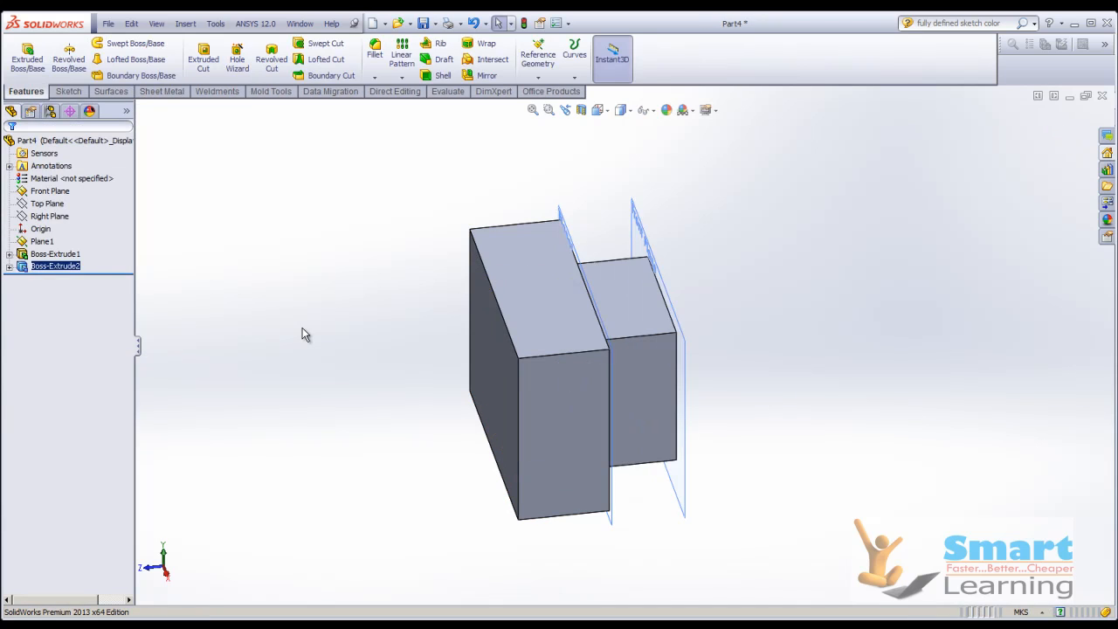
- Delete the Through All extrusion that starts at the Front Plane, keeping its square sketch
middle_drag(580, 387, 612, 410)
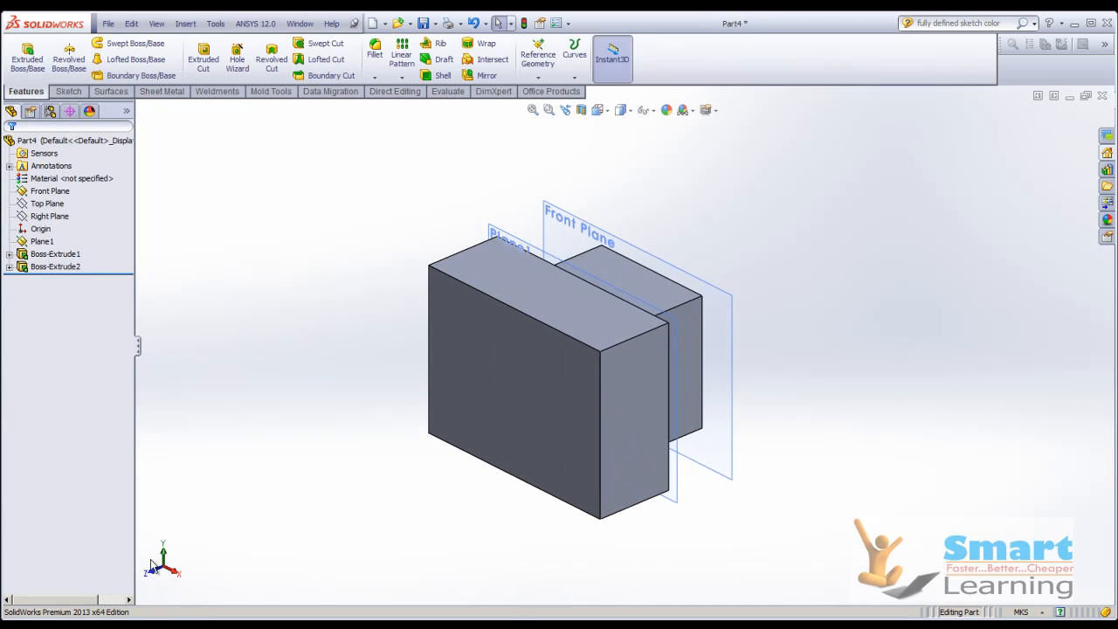
scroll(475, 341, down, 3)
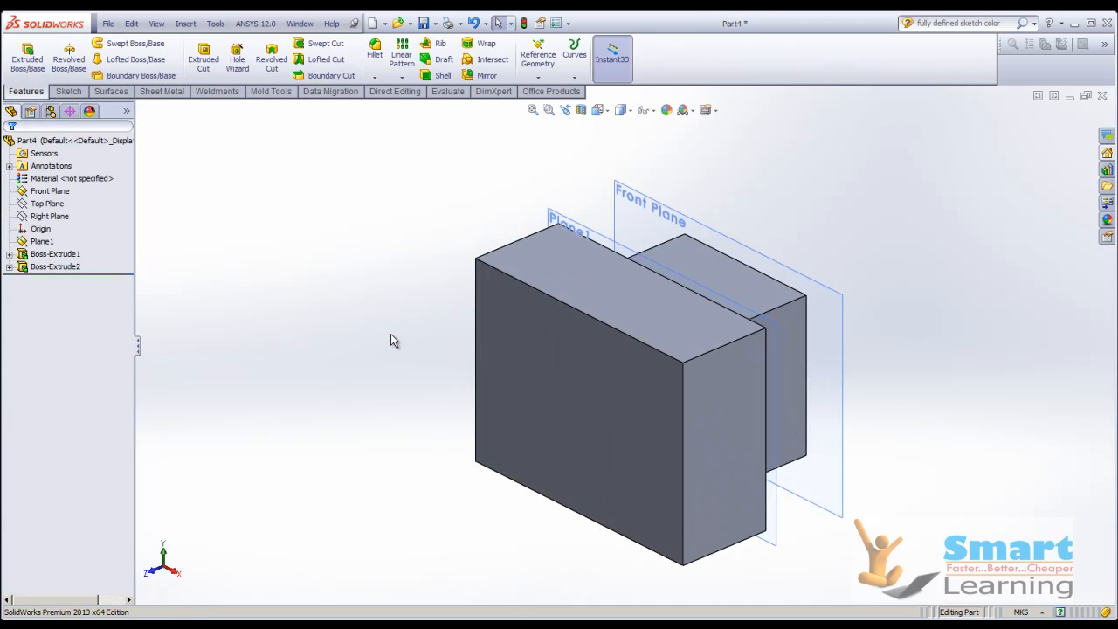
right_click(51, 266)
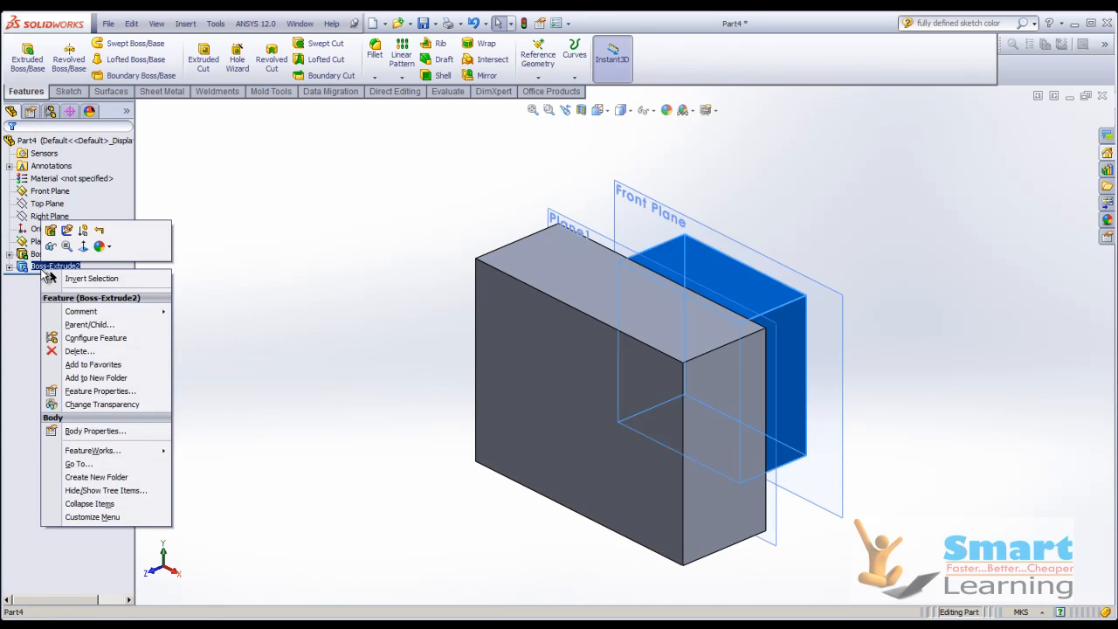
click(79, 351)
click(453, 242)
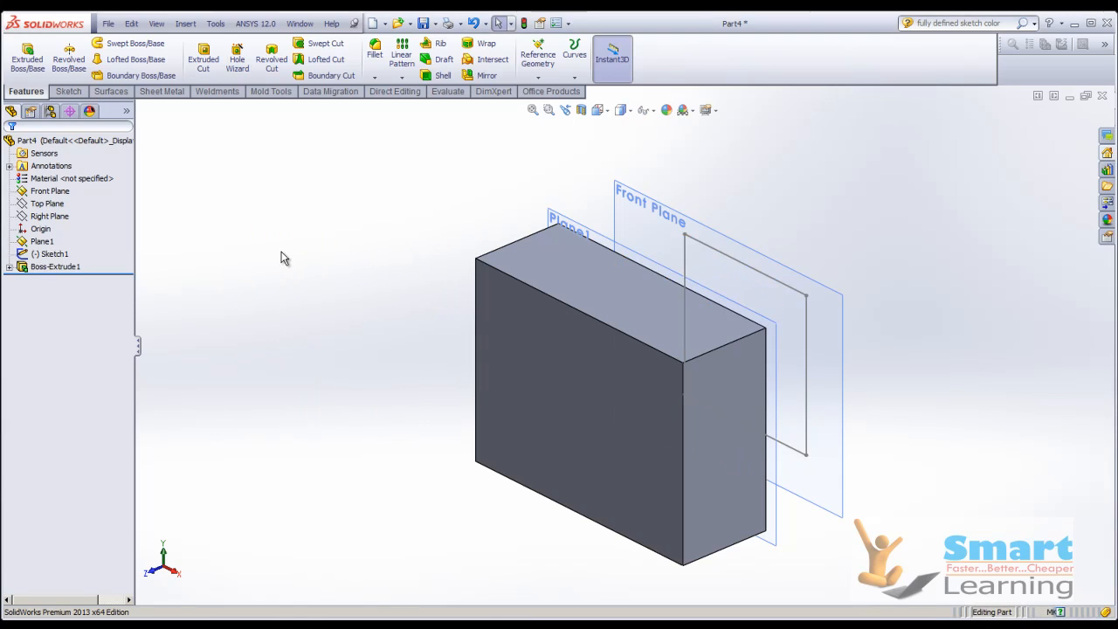
click(52, 253)
click(331, 279)
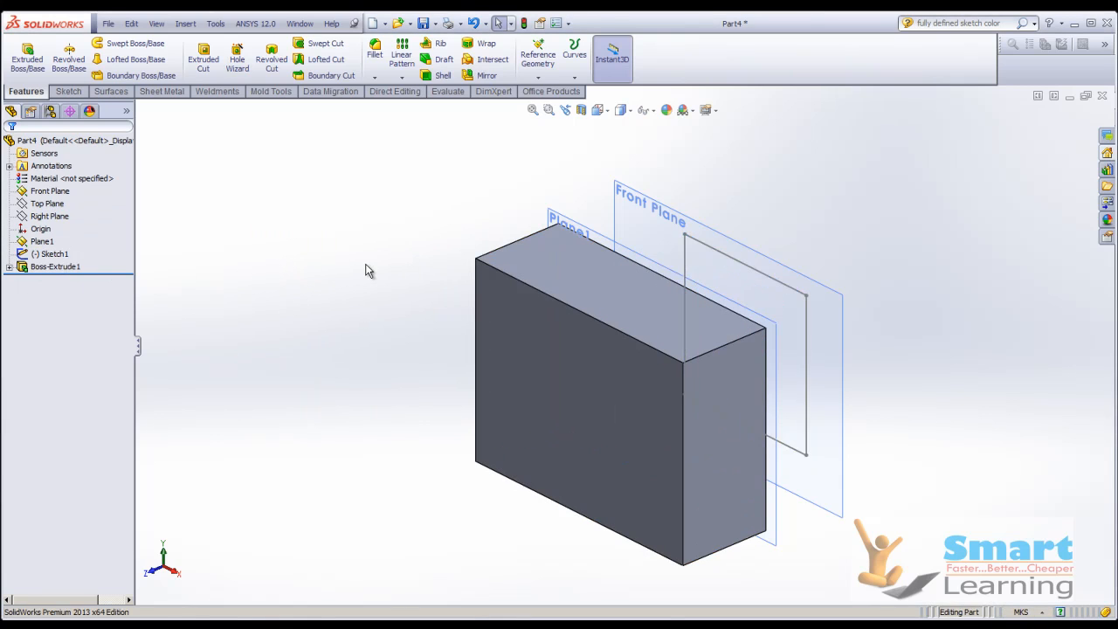
- Create a reference plane offset 100 m from Plane1, on the side away from the Front Plane
key(f)
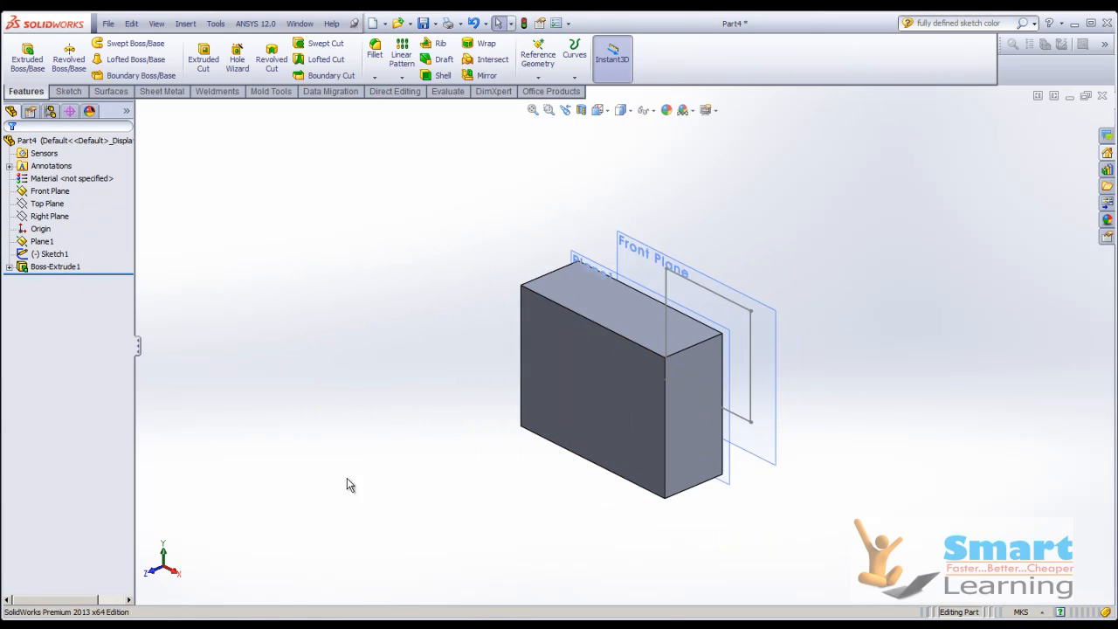
click(539, 58)
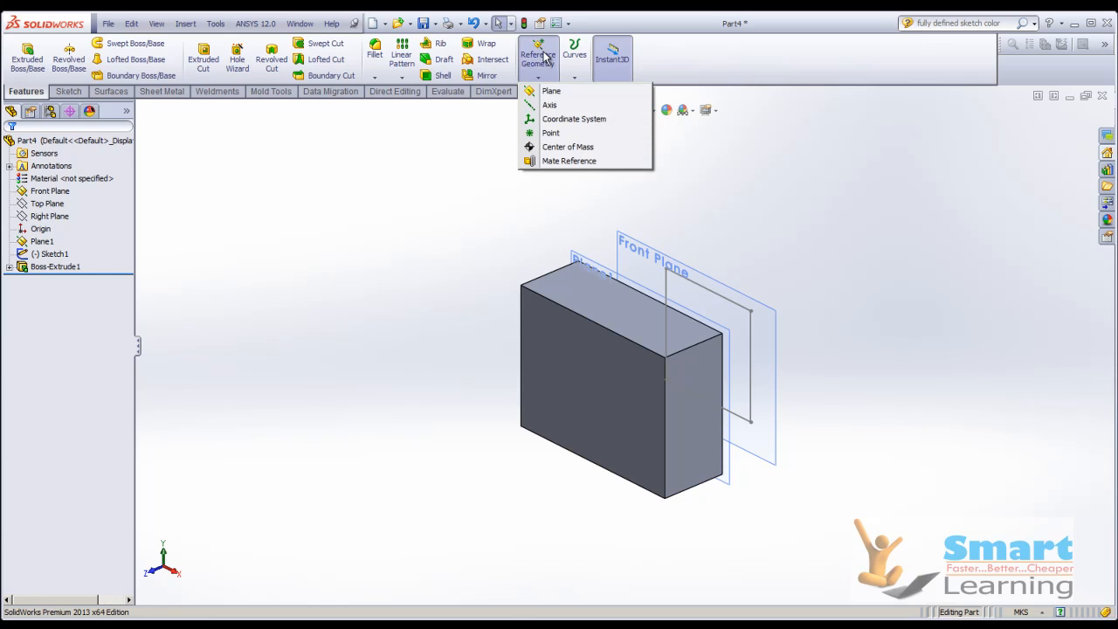
click(550, 93)
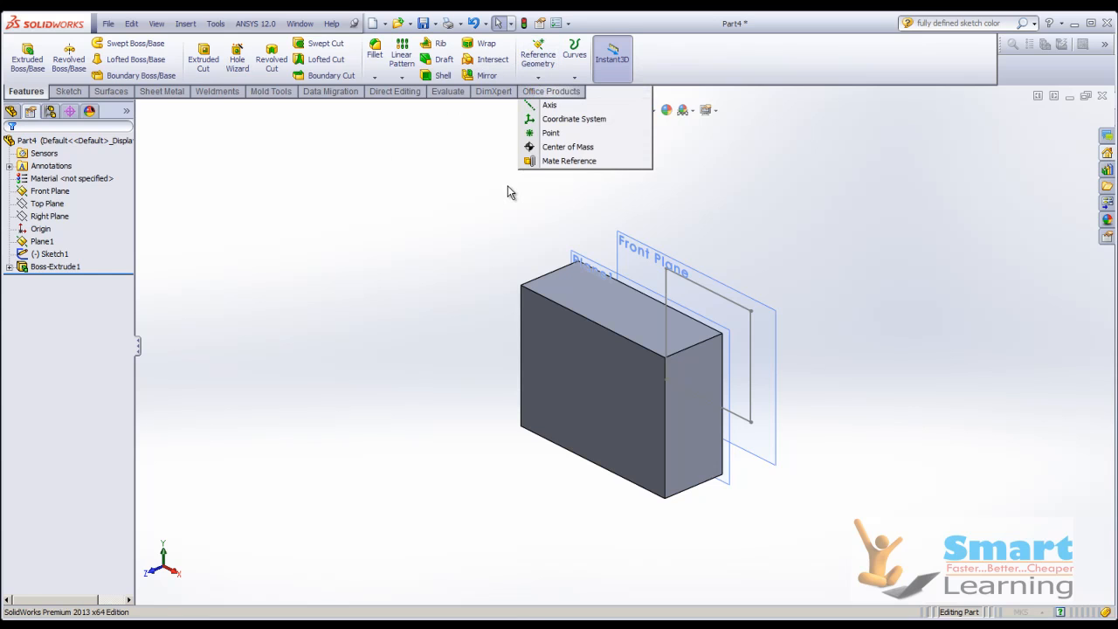
click(587, 260)
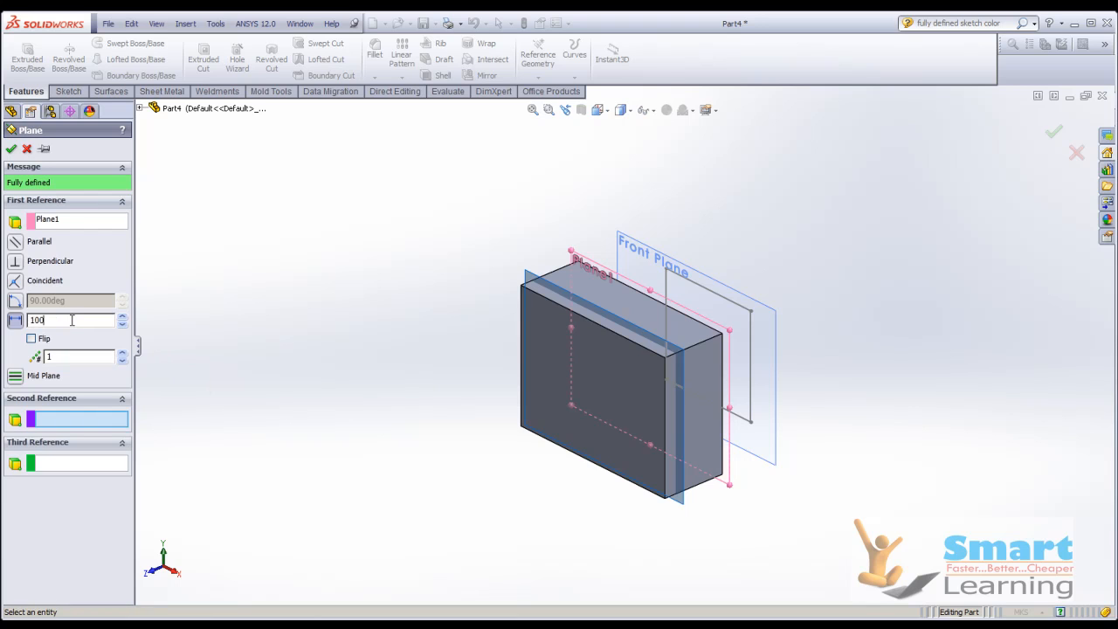
key(Return)
click(11, 149)
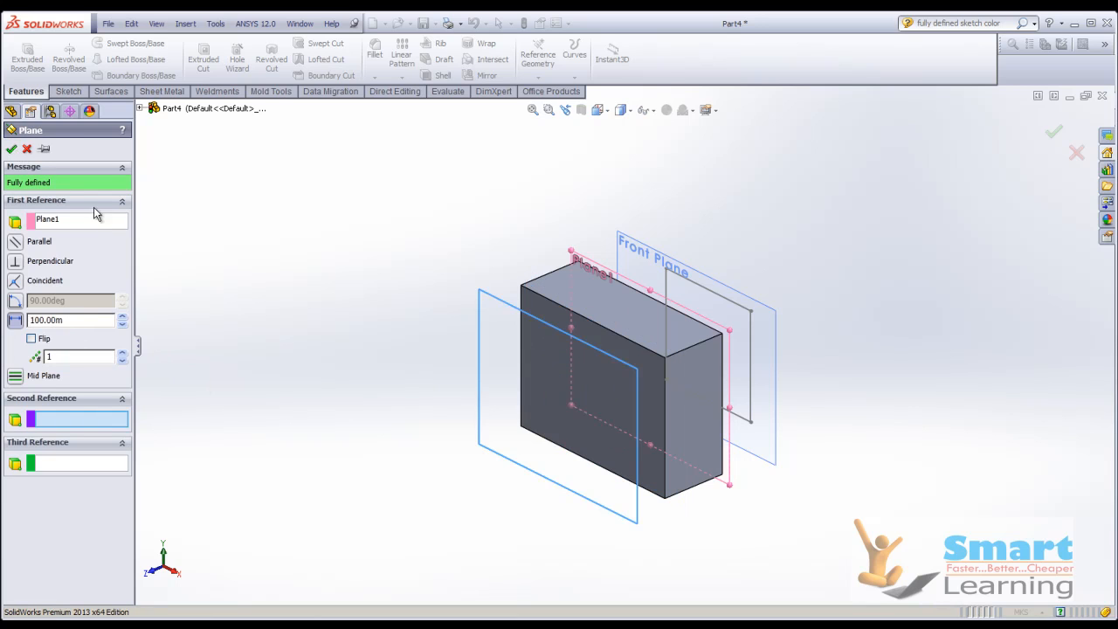
- Start a sketch on Plane2 and draw a corner rectangle about 252 m by 172 m around the plane's outline
click(485, 295)
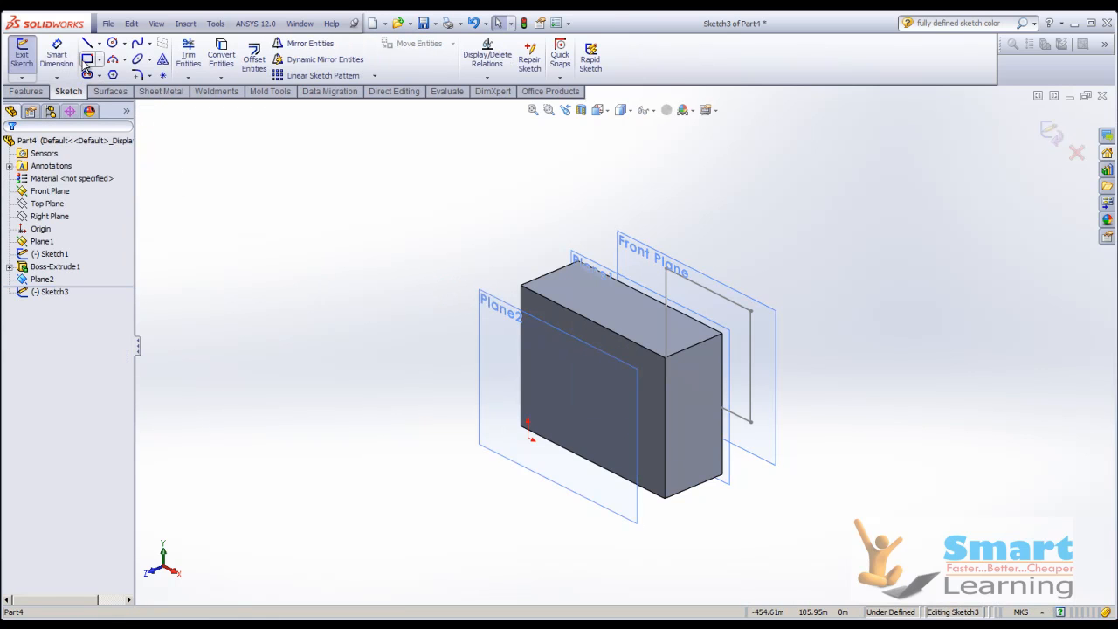
click(88, 58)
click(456, 285)
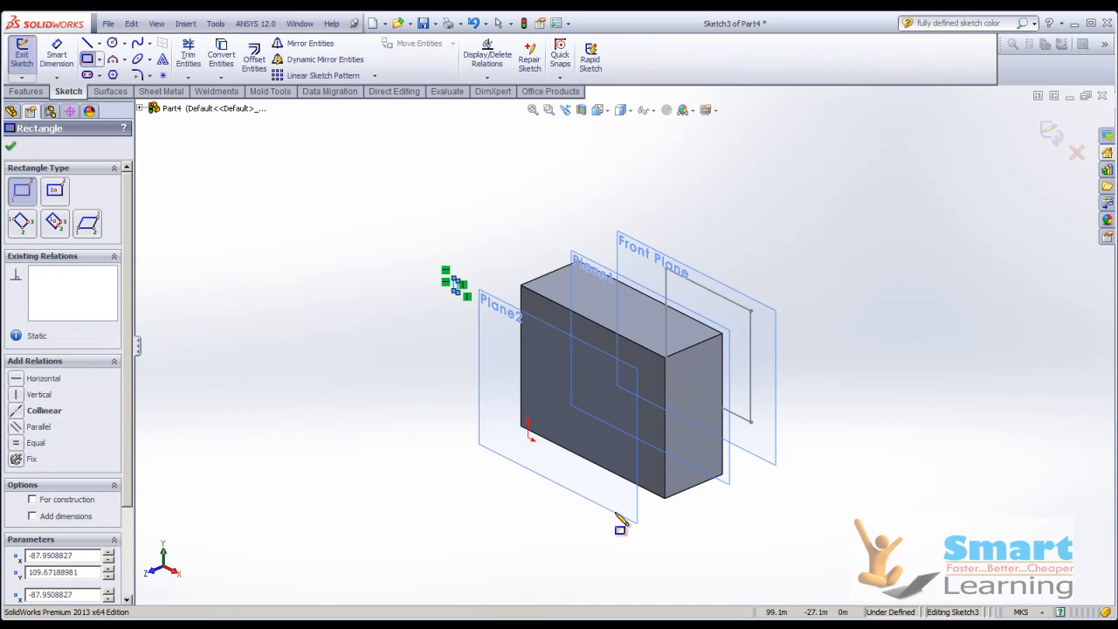
key(Escape)
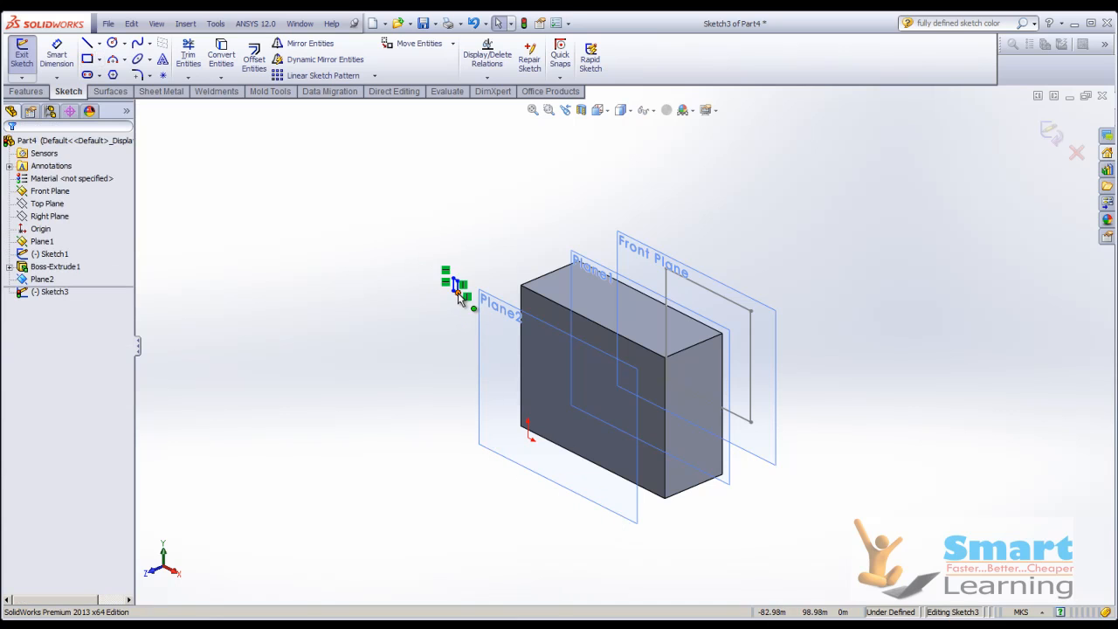
drag(487, 362, 665, 577)
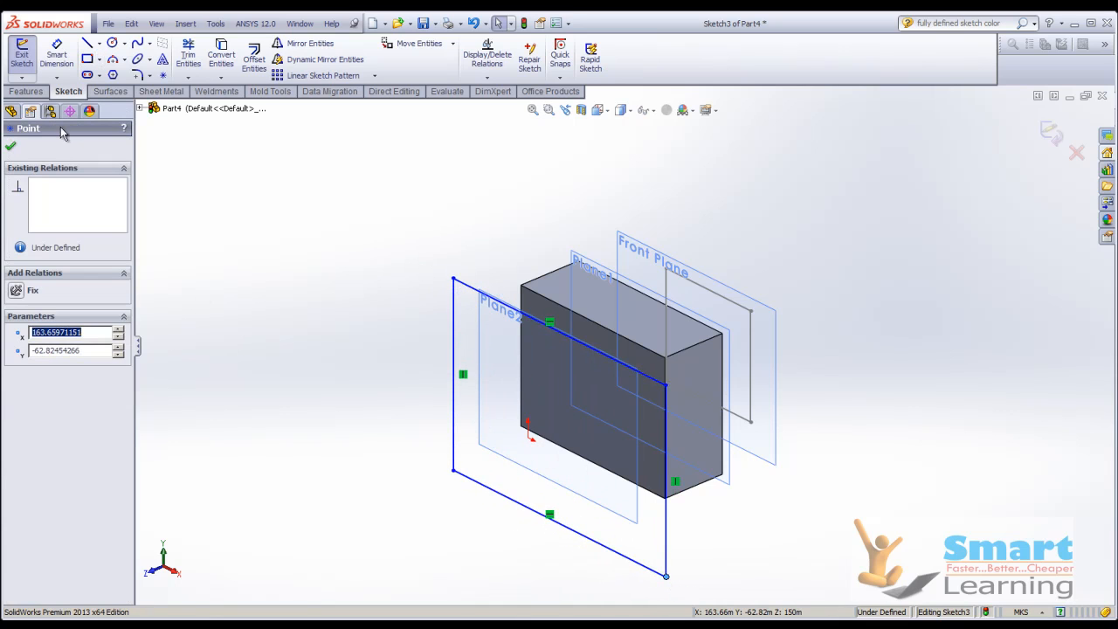
- Extrude the Plane2 rectangle as a Blind boss about 97 m deep, away from the existing block
click(12, 148)
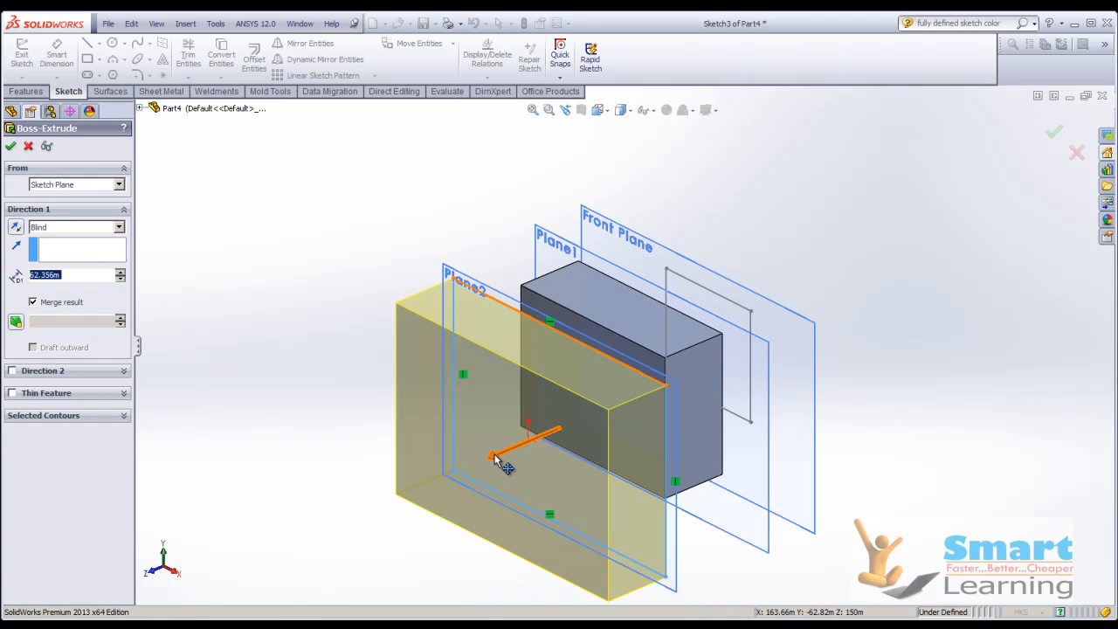
drag(504, 466, 474, 477)
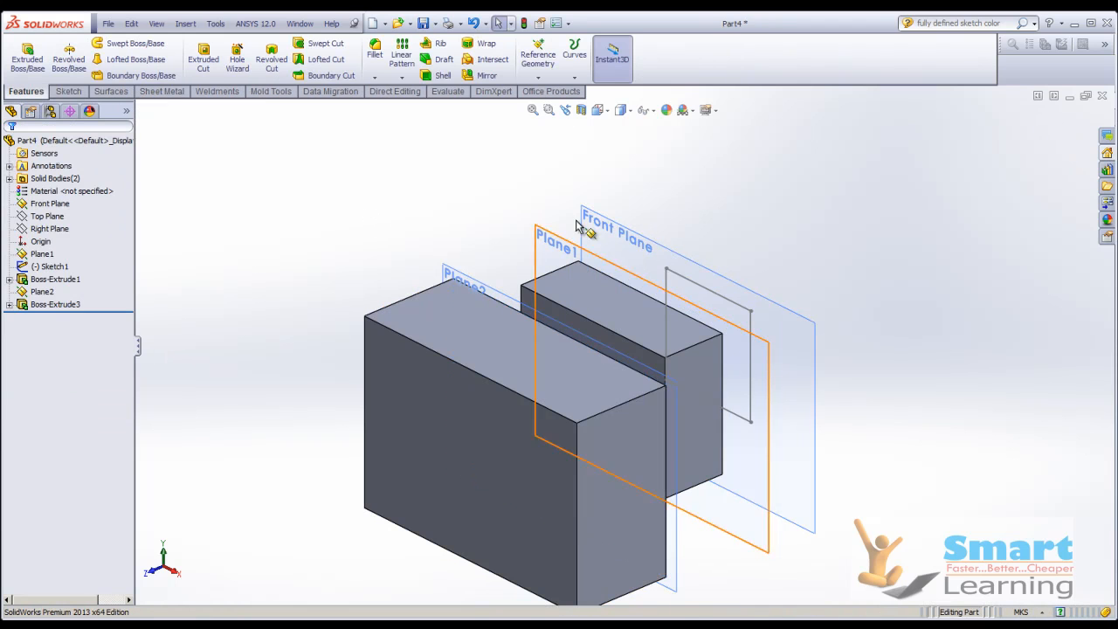
middle_drag(766, 229, 742, 233)
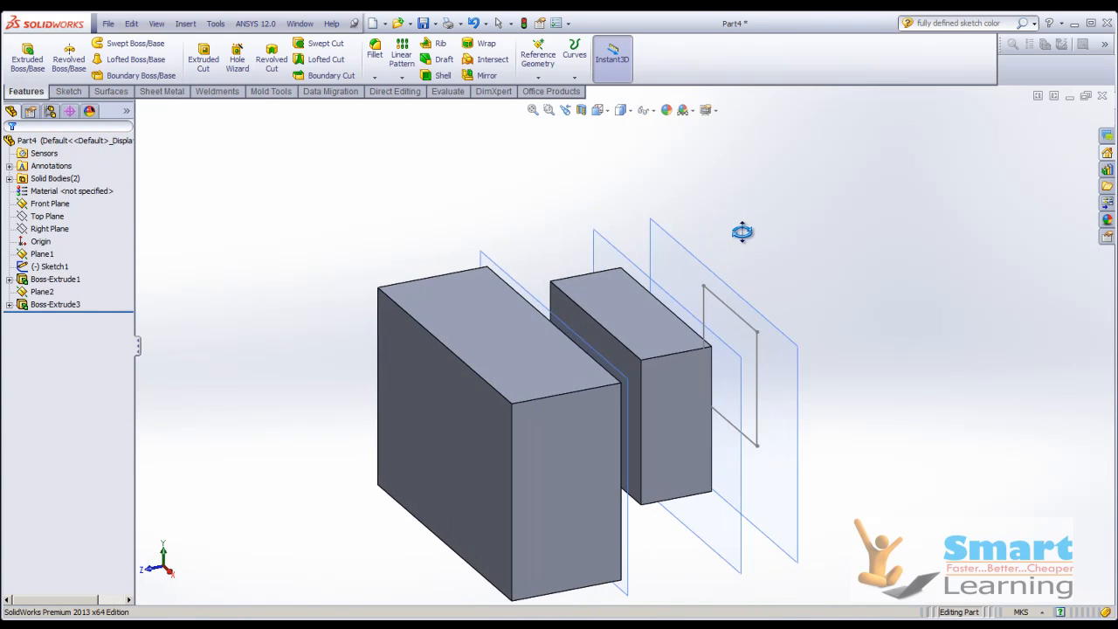
- Extrude the square sketch on the Front Plane toward both blocks with the Through All end condition and Merge result on
click(41, 63)
click(739, 313)
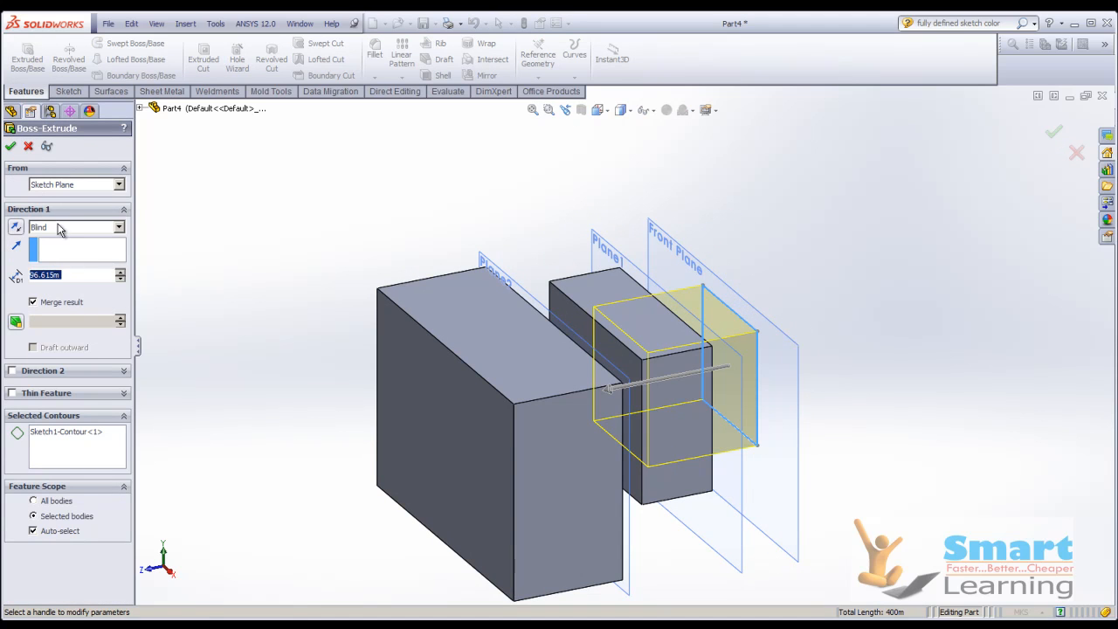
click(59, 229)
click(53, 253)
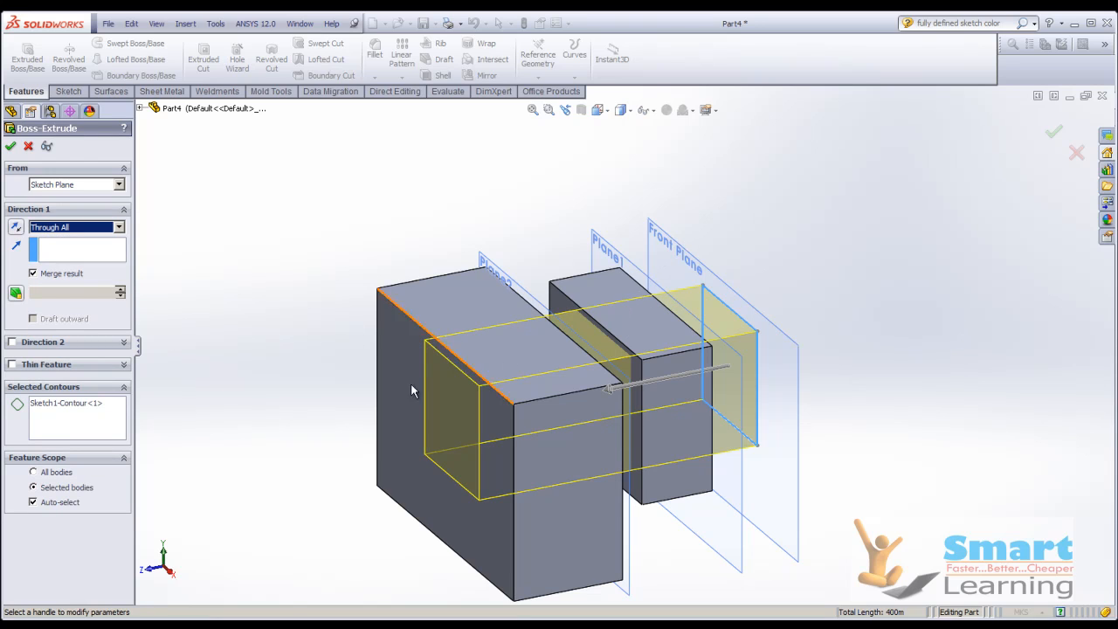
click(10, 148)
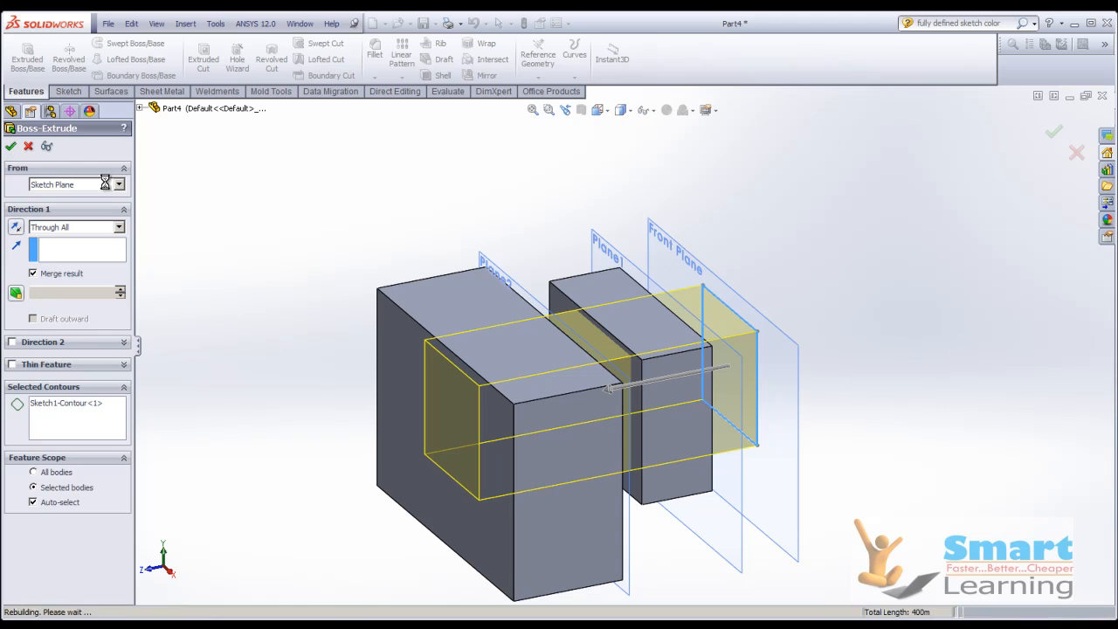
middle_drag(895, 297, 847, 313)
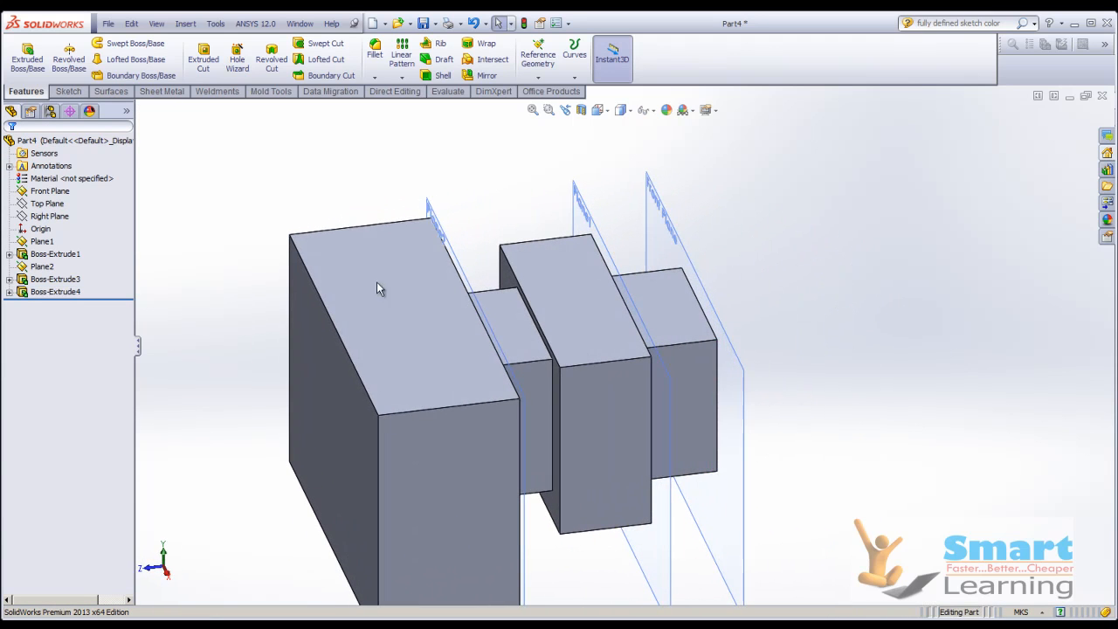
- Edit the Front Plane square's extrusion to use the Up To Next end condition
right_click(70, 292)
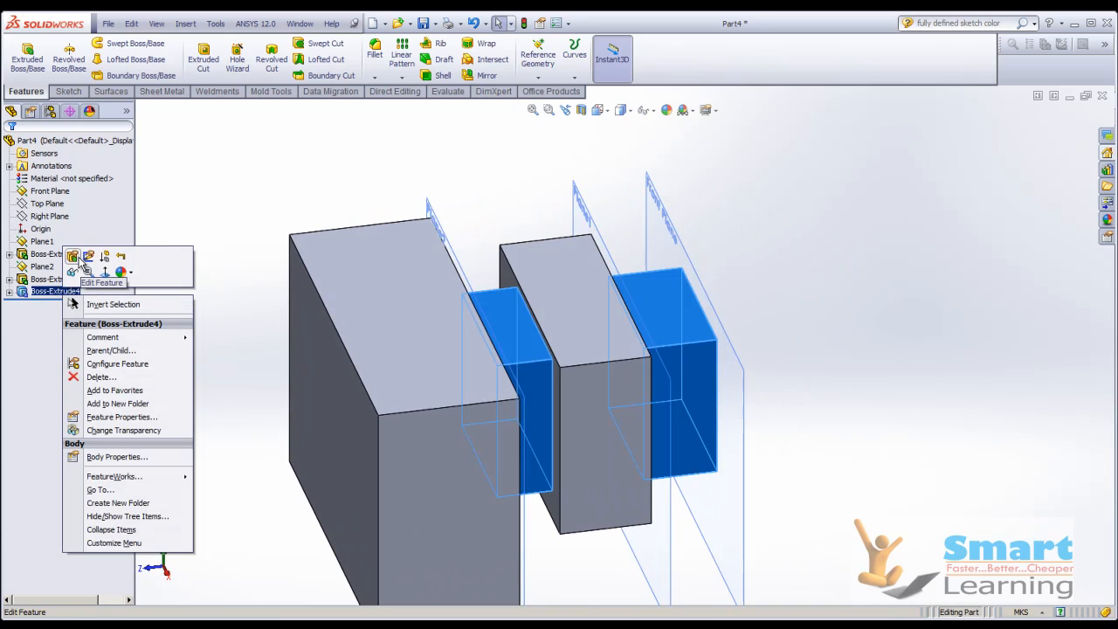
click(78, 260)
click(51, 229)
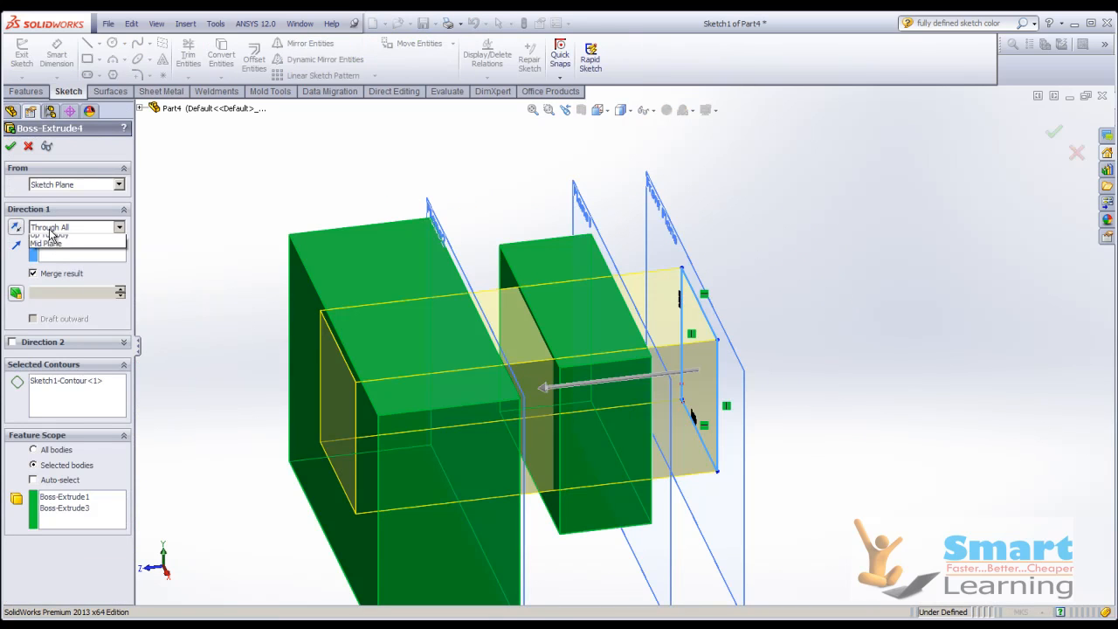
click(49, 259)
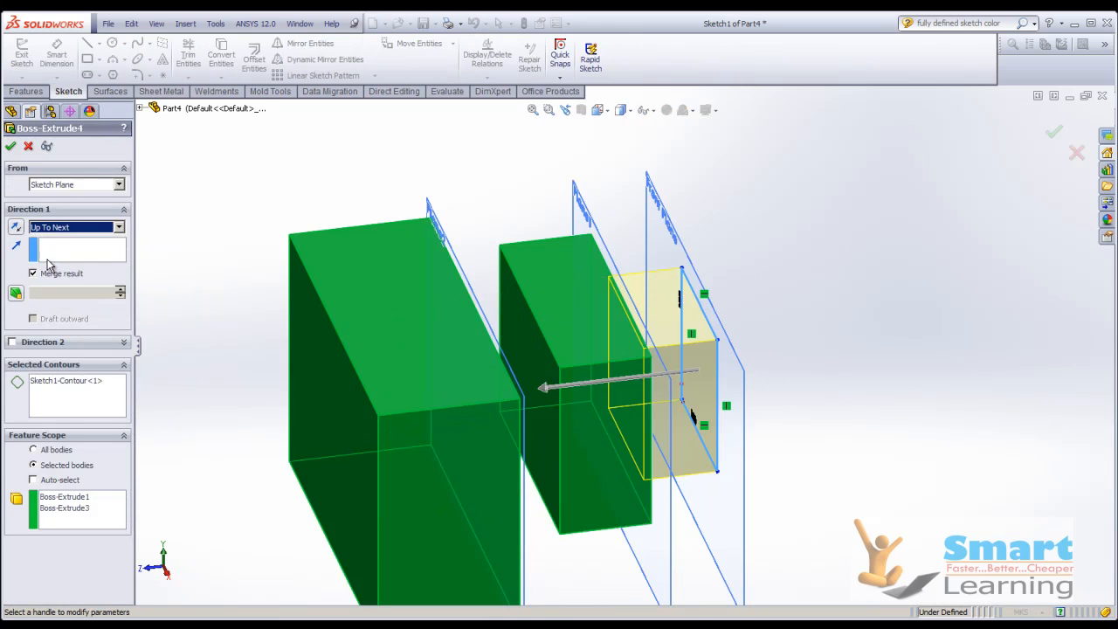
middle_drag(805, 288, 648, 330)
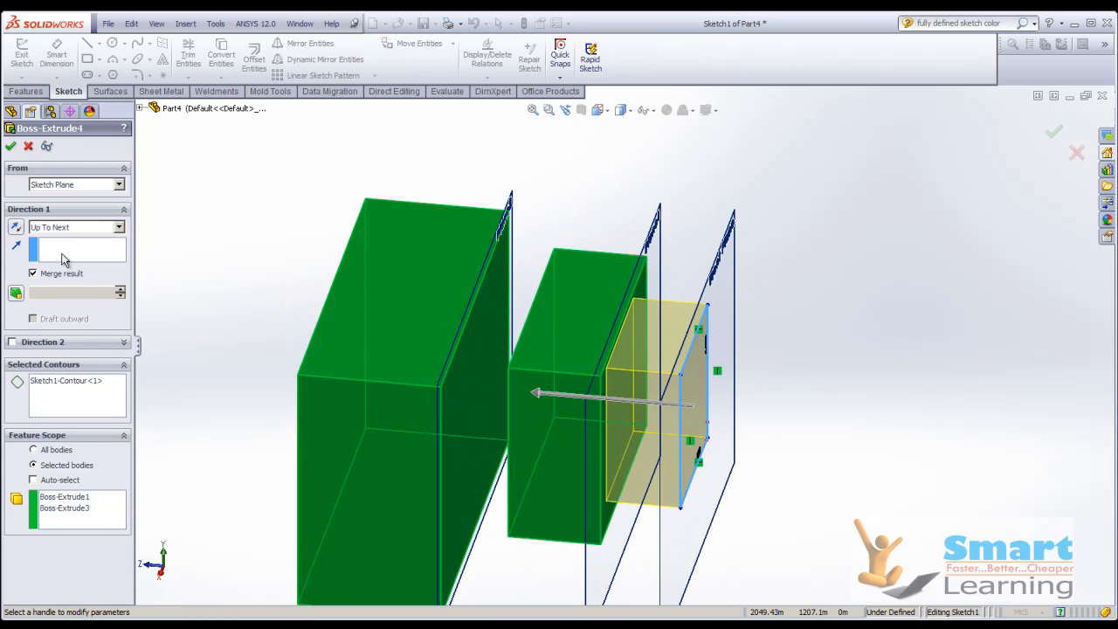
click(10, 147)
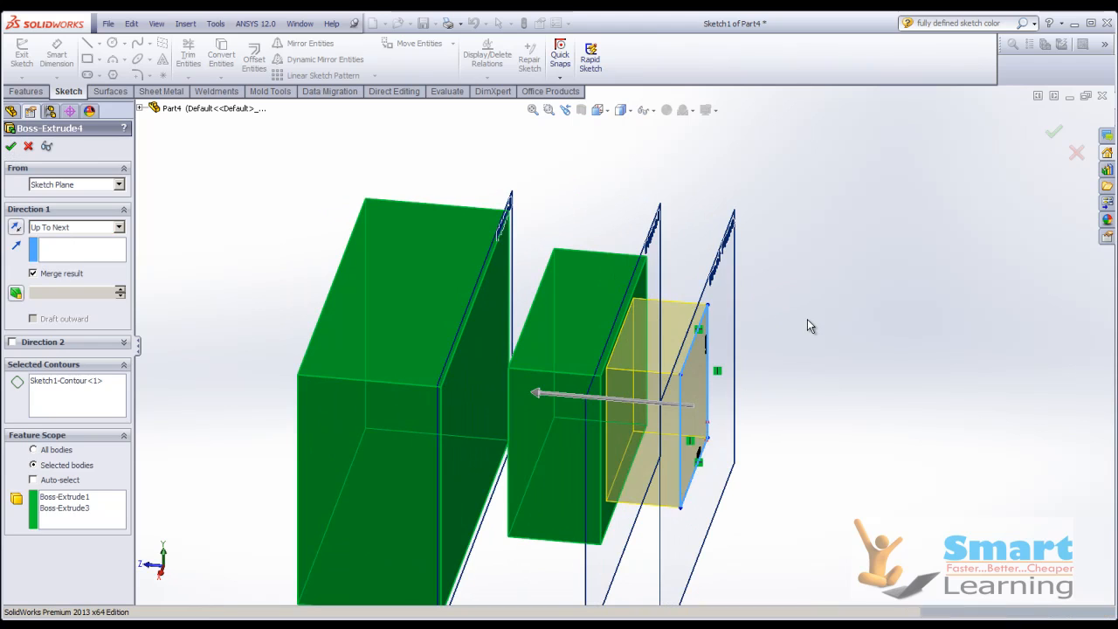
mouse_move(661, 407)
middle_down()
mouse_move(614, 389)
mouse_move(657, 402)
middle_up()
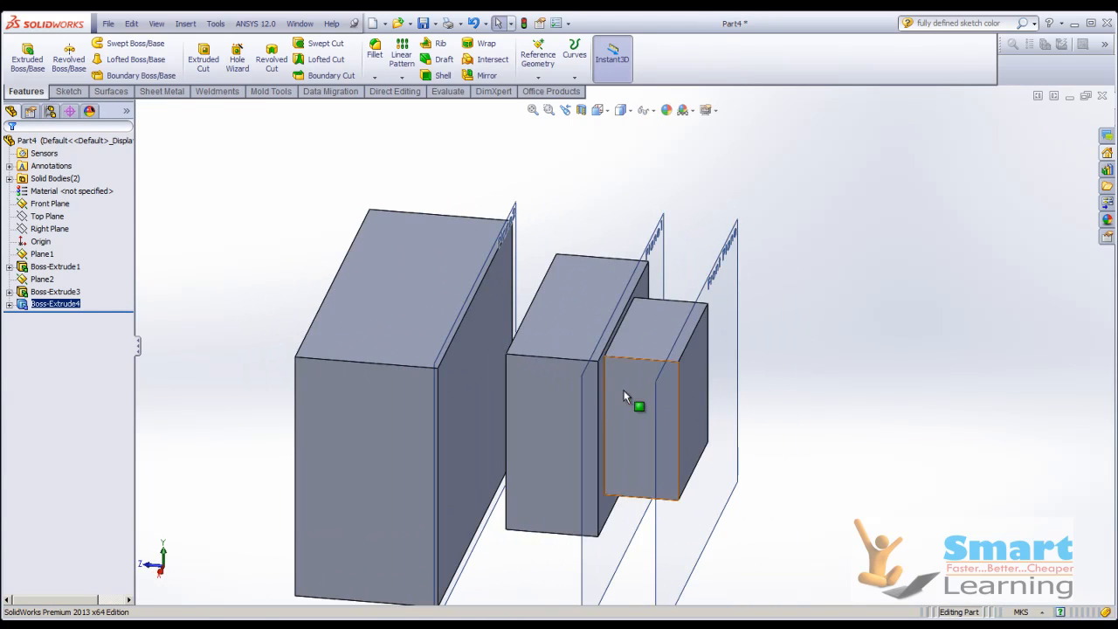
- Try editing the Front Plane square's extrusion to use the Up To Vertex end condition with Merge result off
right_click(36, 313)
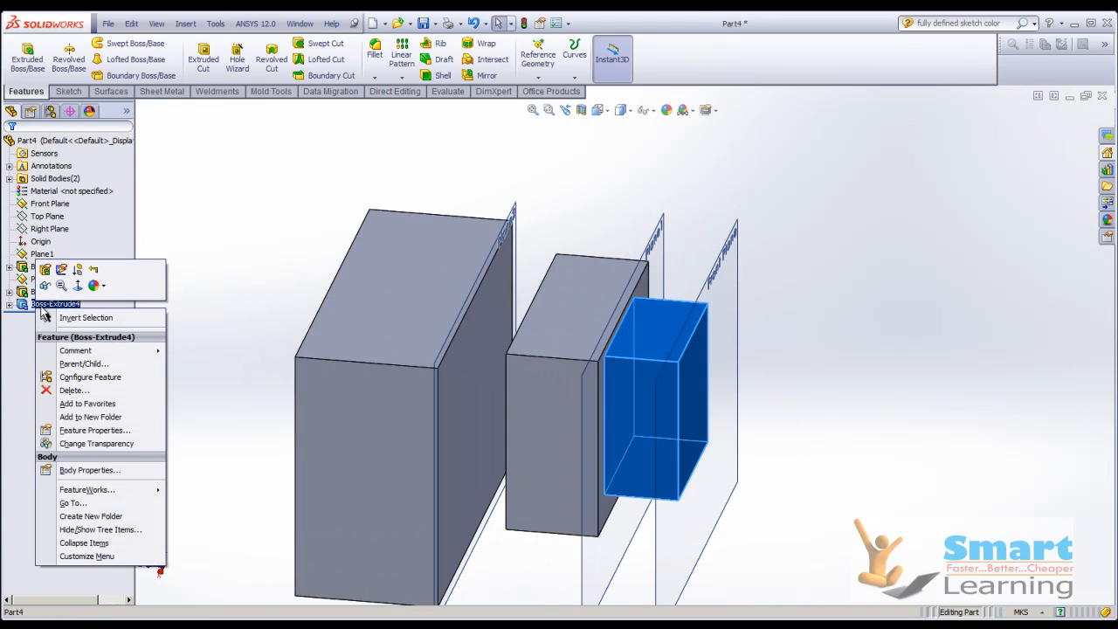
click(50, 269)
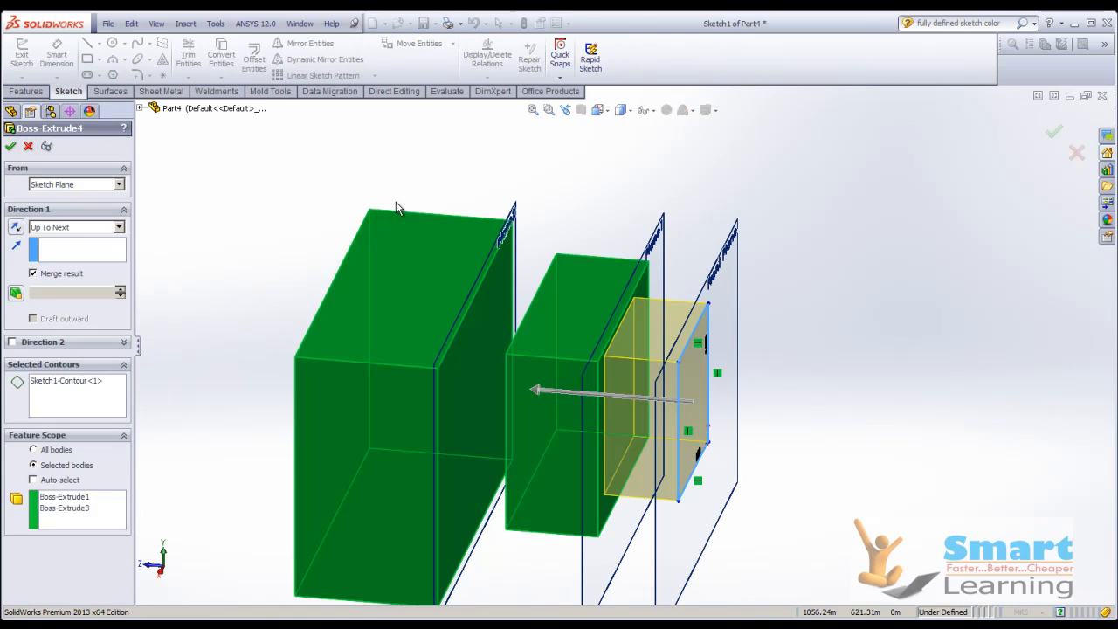
click(56, 229)
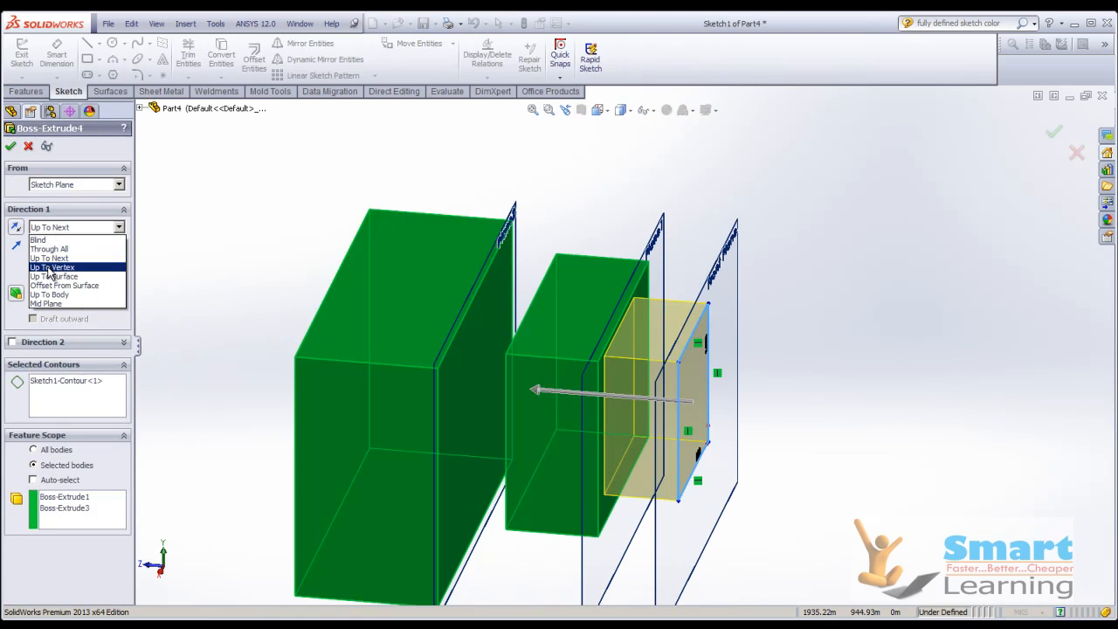
click(51, 267)
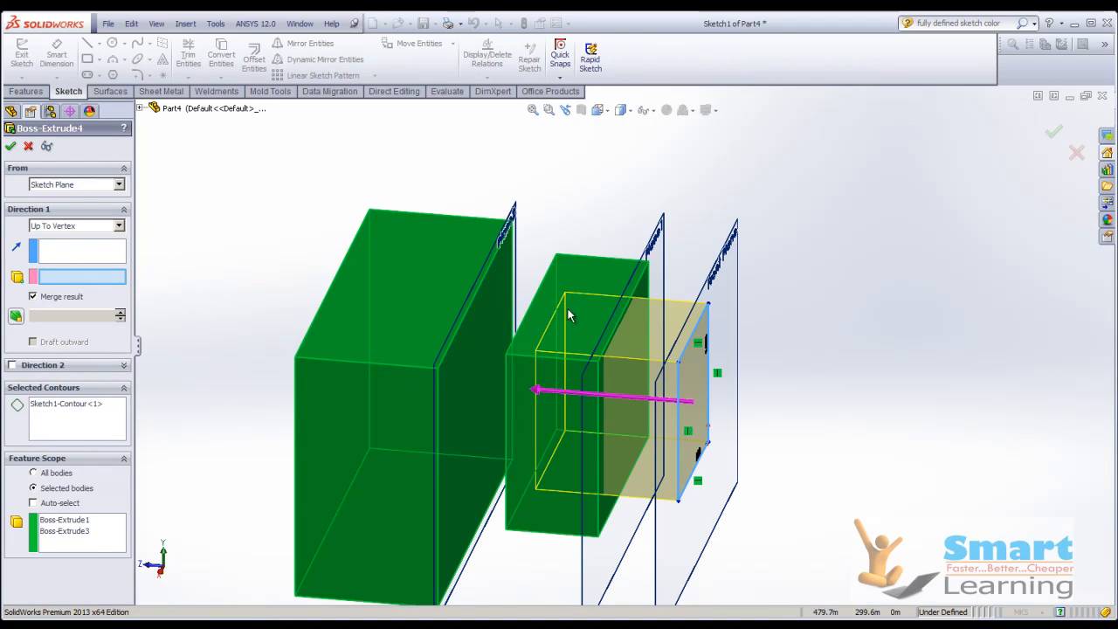
scroll(626, 294, up, 2)
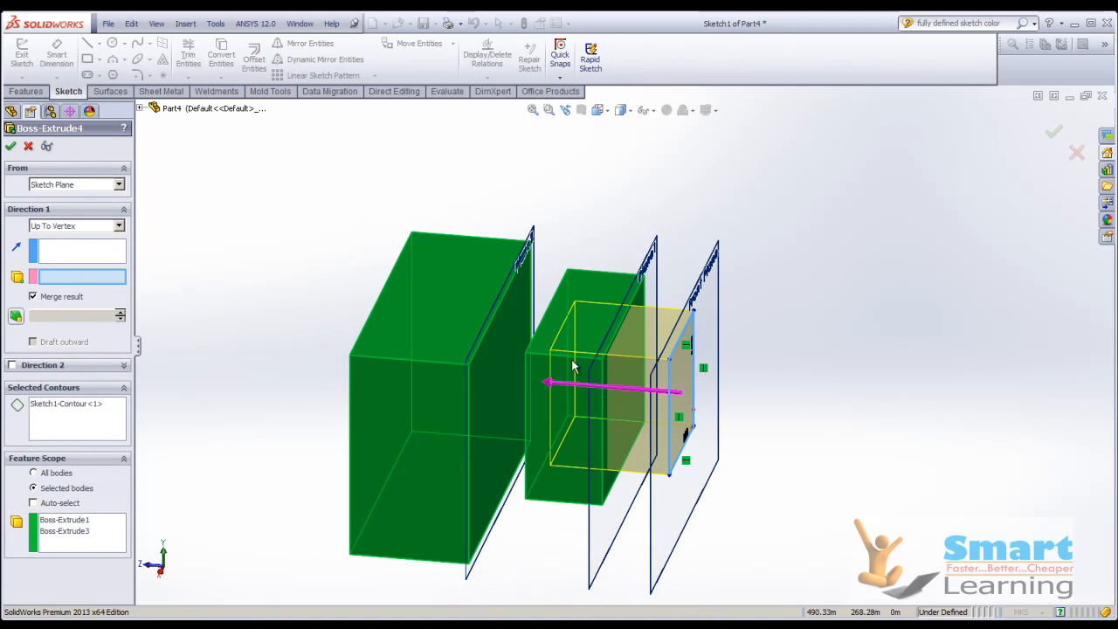
click(33, 297)
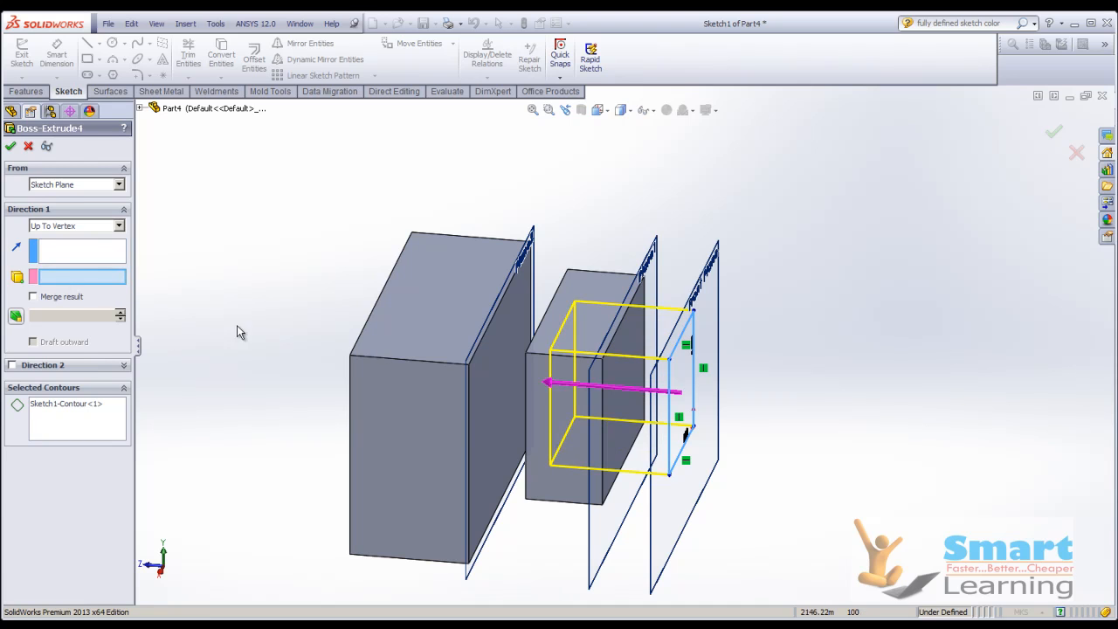
scroll(602, 359, down, 4)
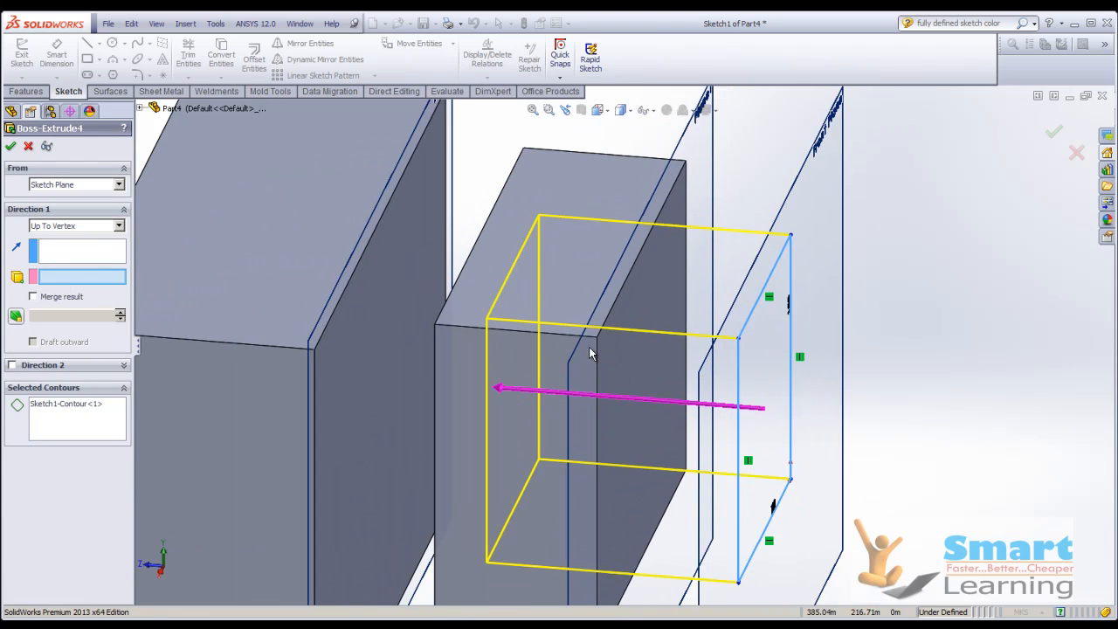
scroll(596, 335, up, 3)
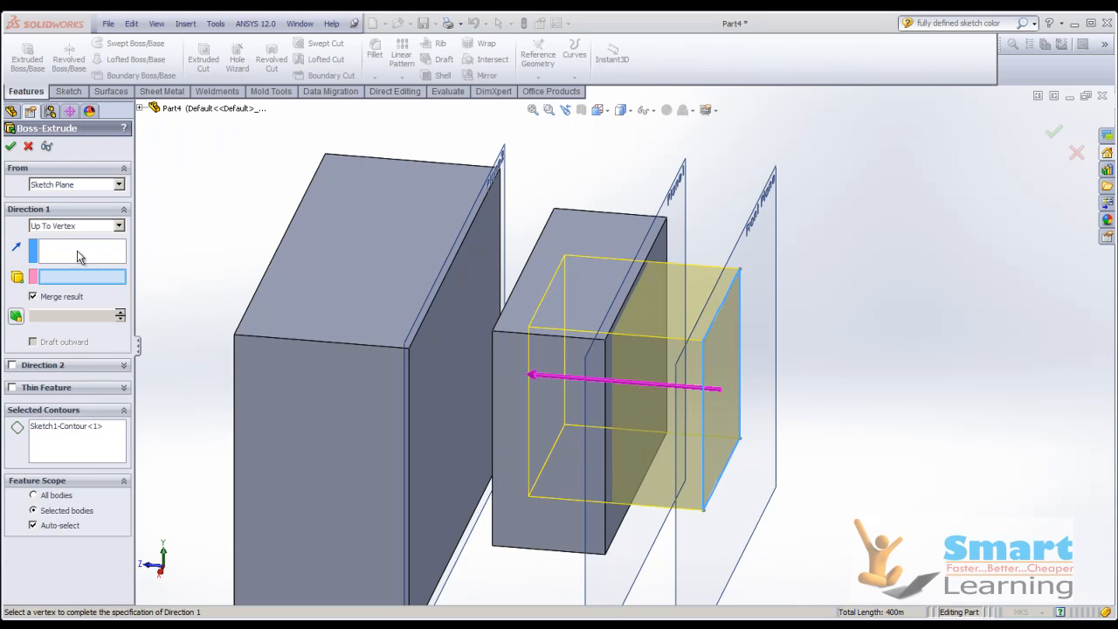
- Extrude the Front Plane square with the Up To Vertex end condition to the large block's far upper corner, with Merge result on
click(54, 229)
click(50, 274)
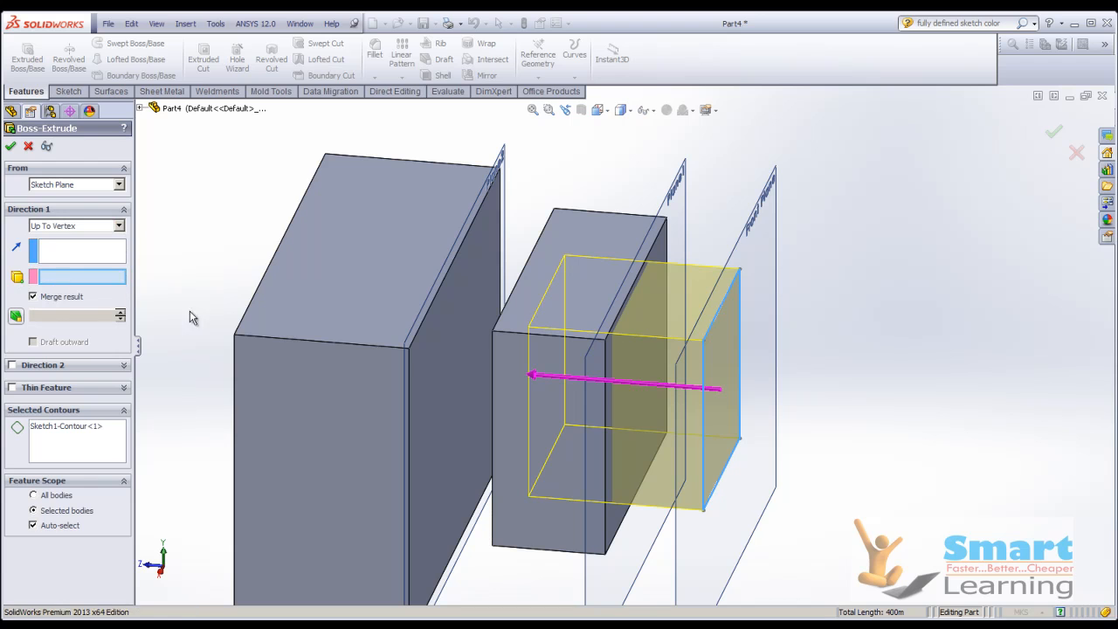
click(408, 350)
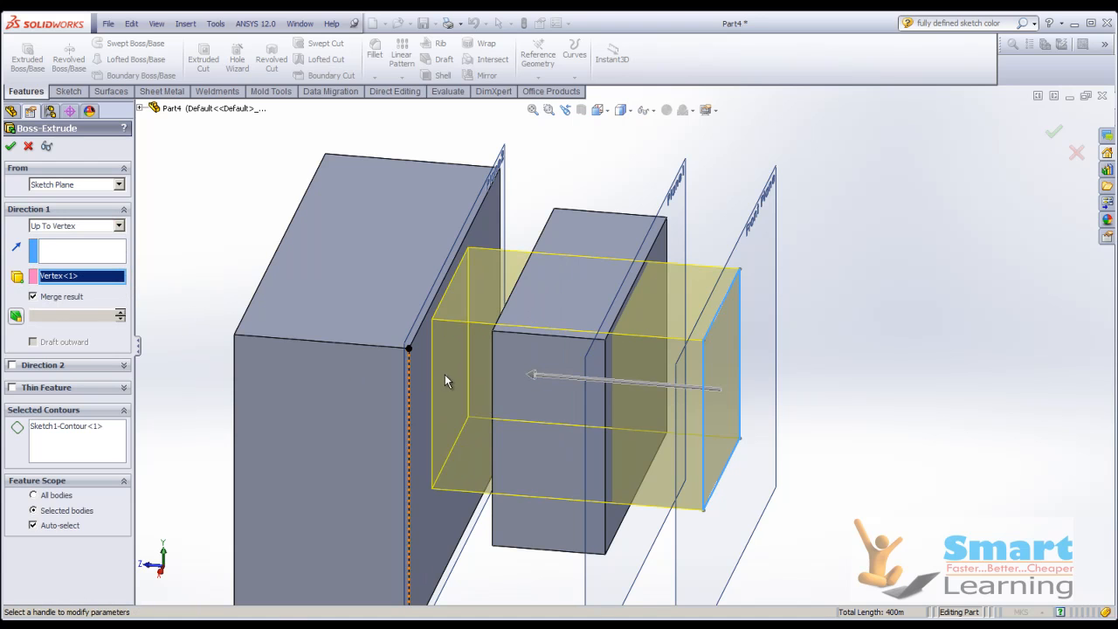
mouse_move(808, 290)
middle_down()
mouse_move(831, 240)
mouse_move(844, 259)
mouse_move(815, 269)
middle_up()
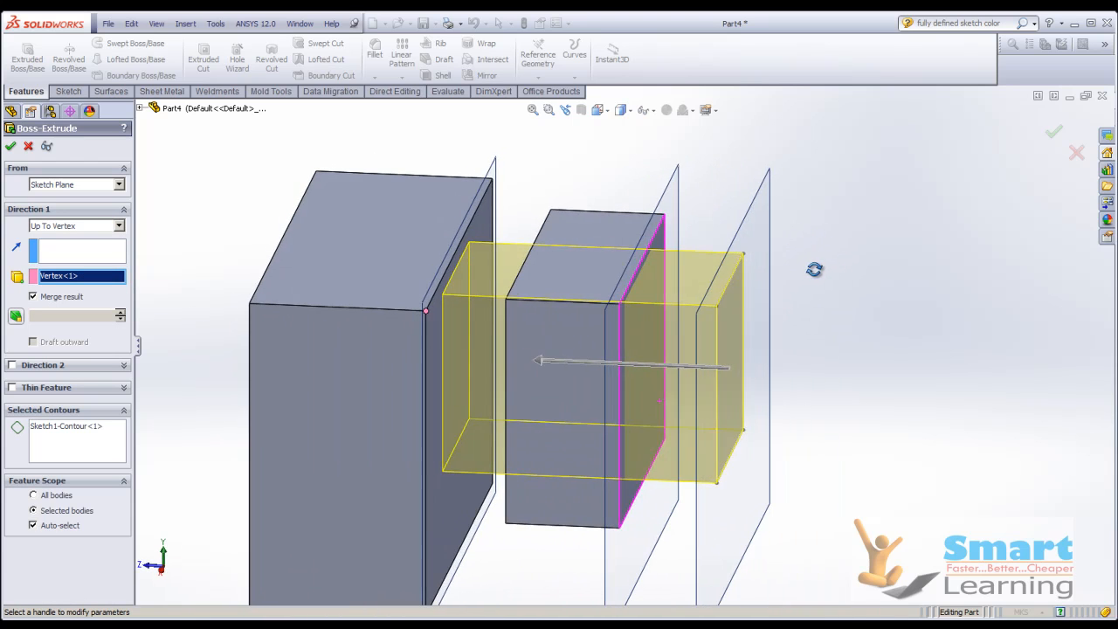
click(618, 303)
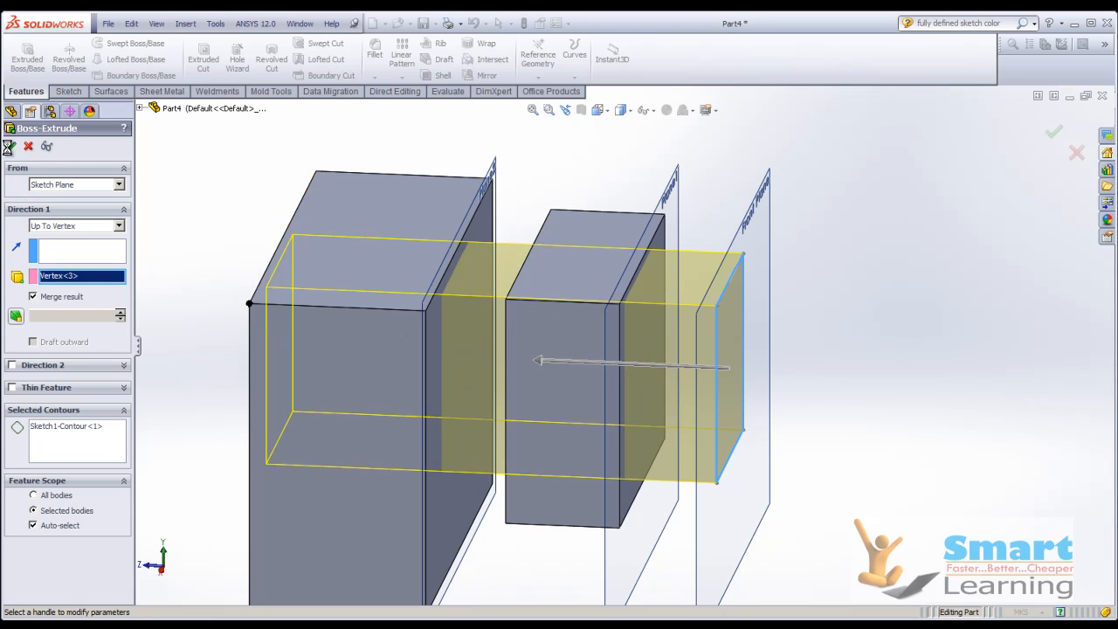
middle_drag(487, 320, 776, 364)
- Delete the Front Plane square's extruded boss, keeping its sketch
click(32, 293)
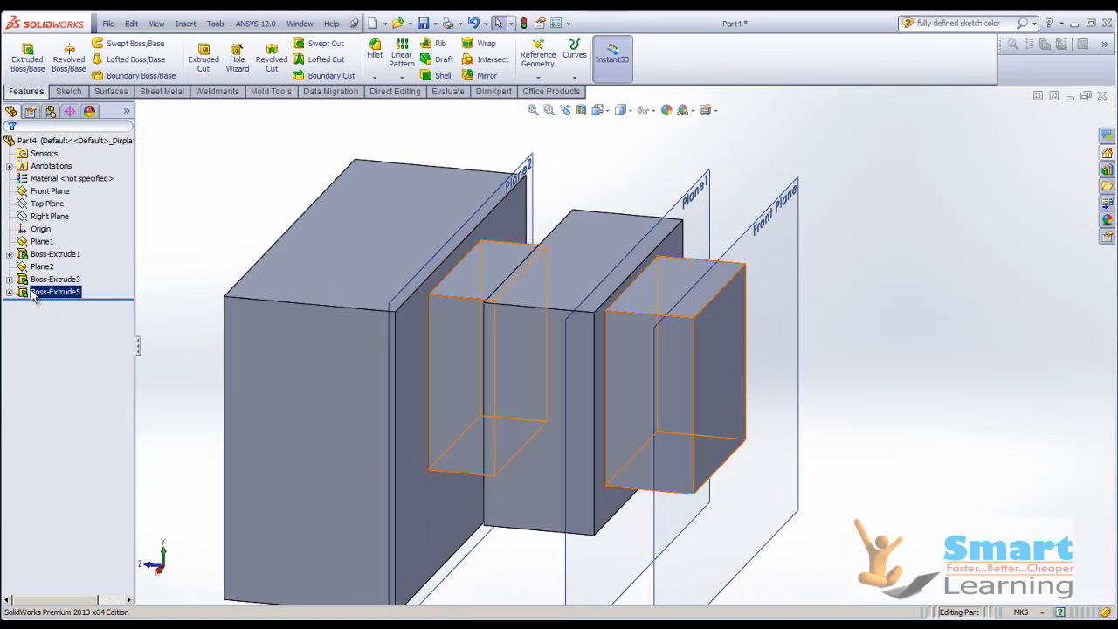
right_click(33, 294)
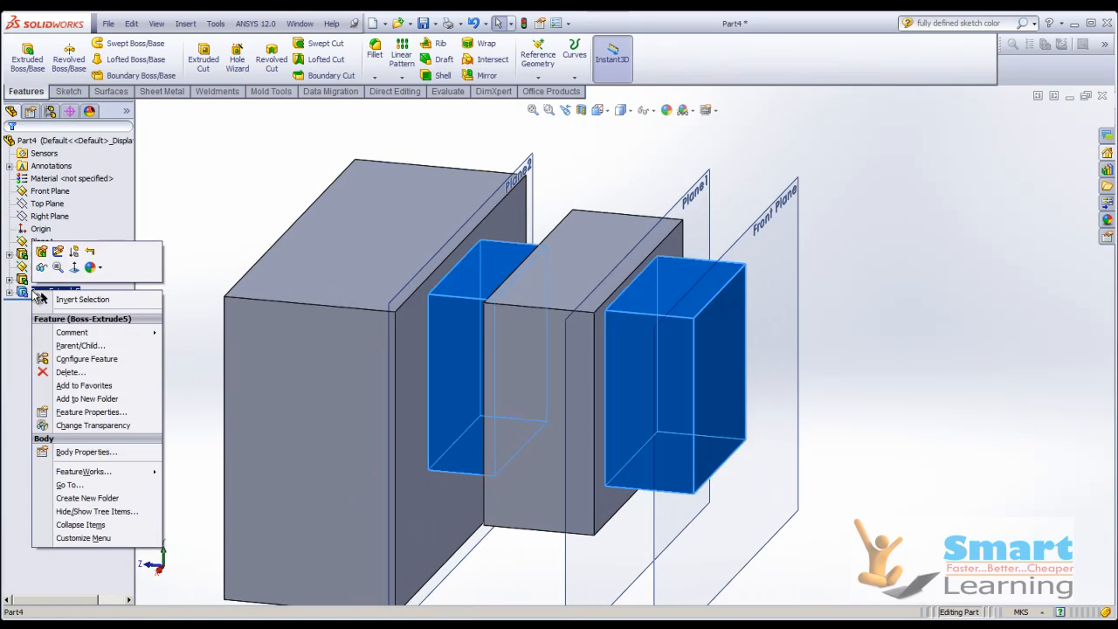
click(70, 373)
click(462, 243)
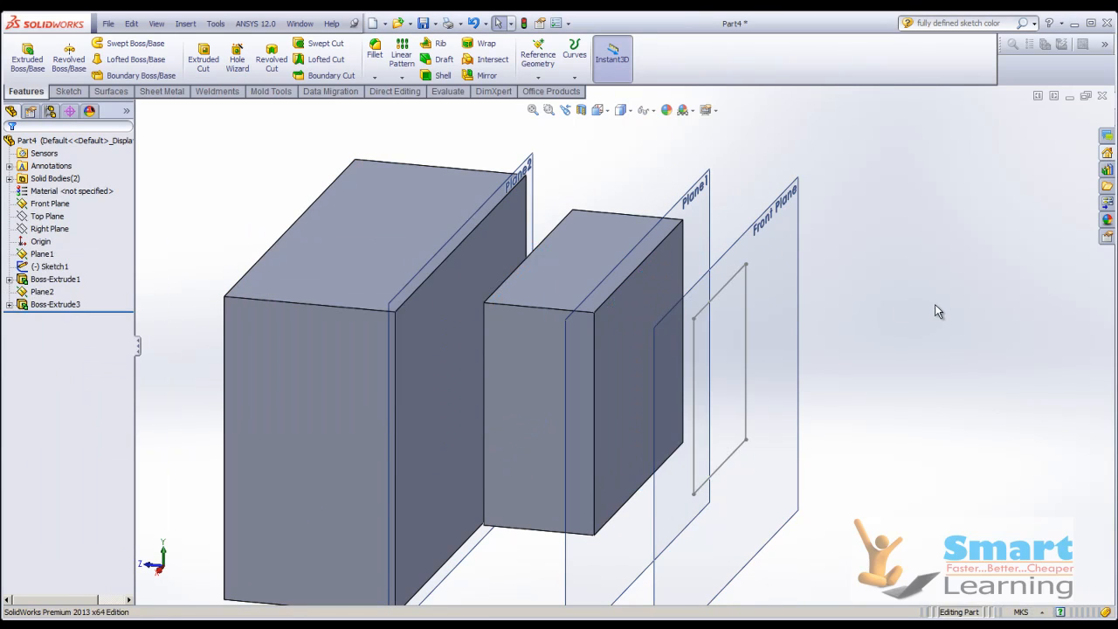
click(37, 80)
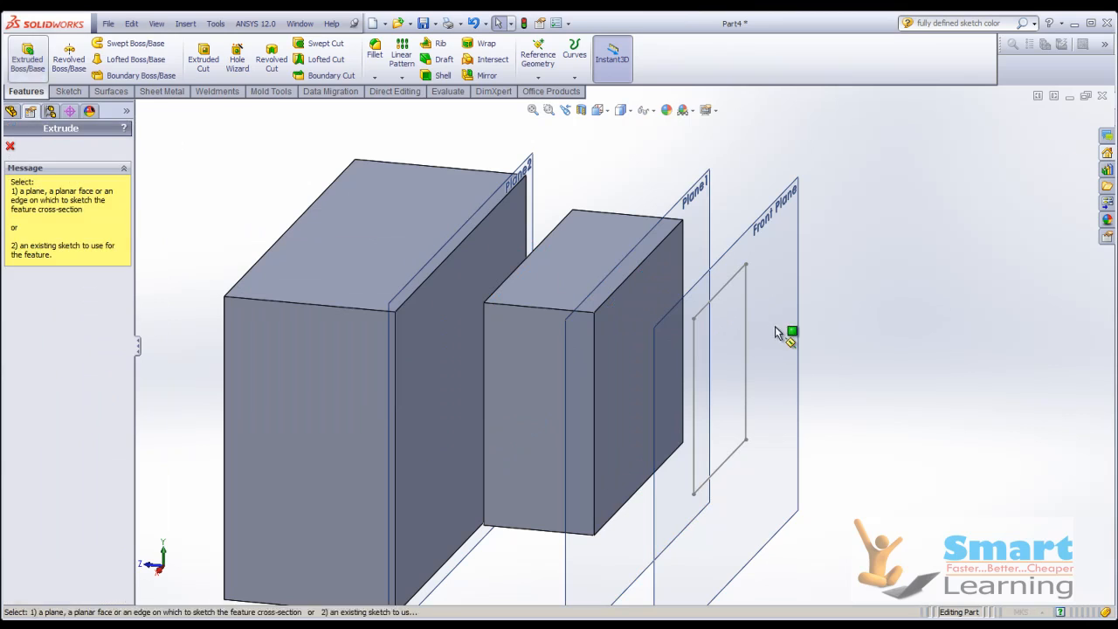
click(729, 283)
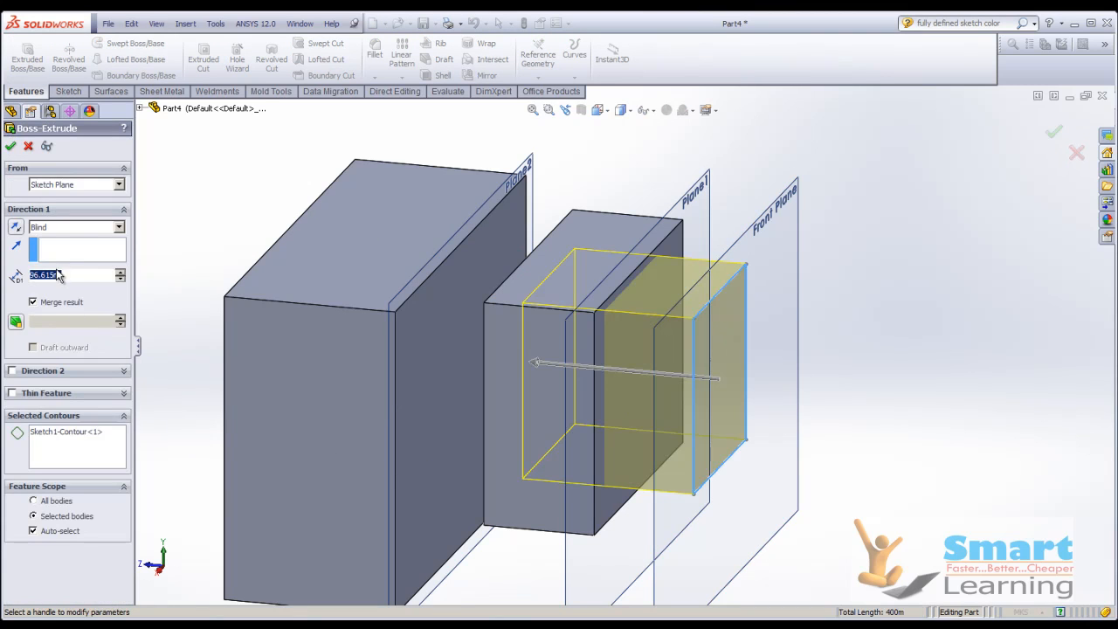
click(60, 228)
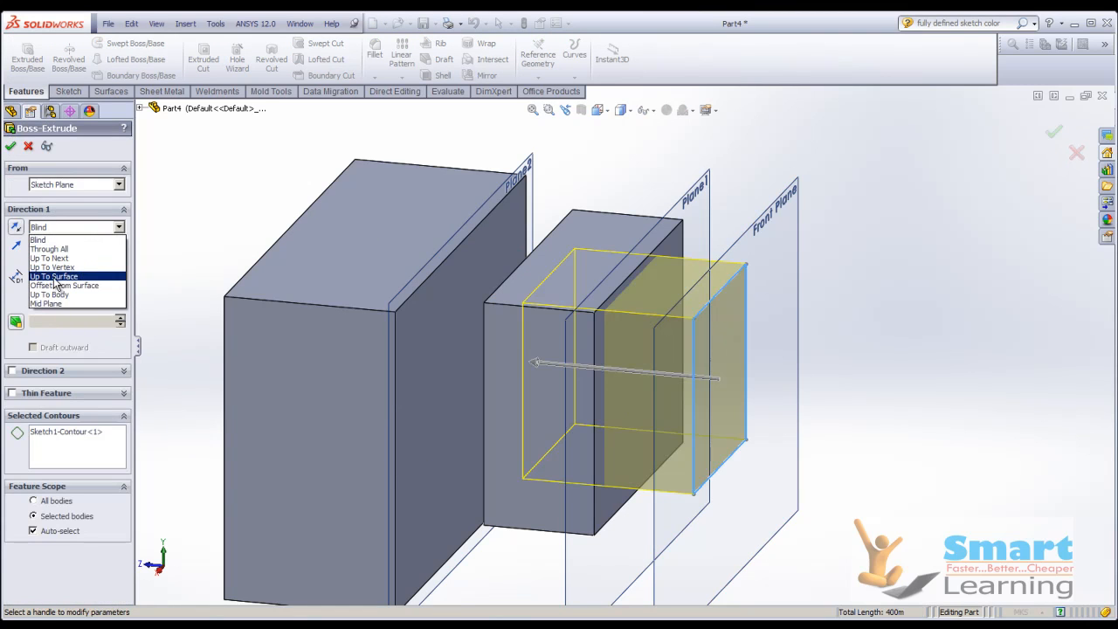
click(54, 277)
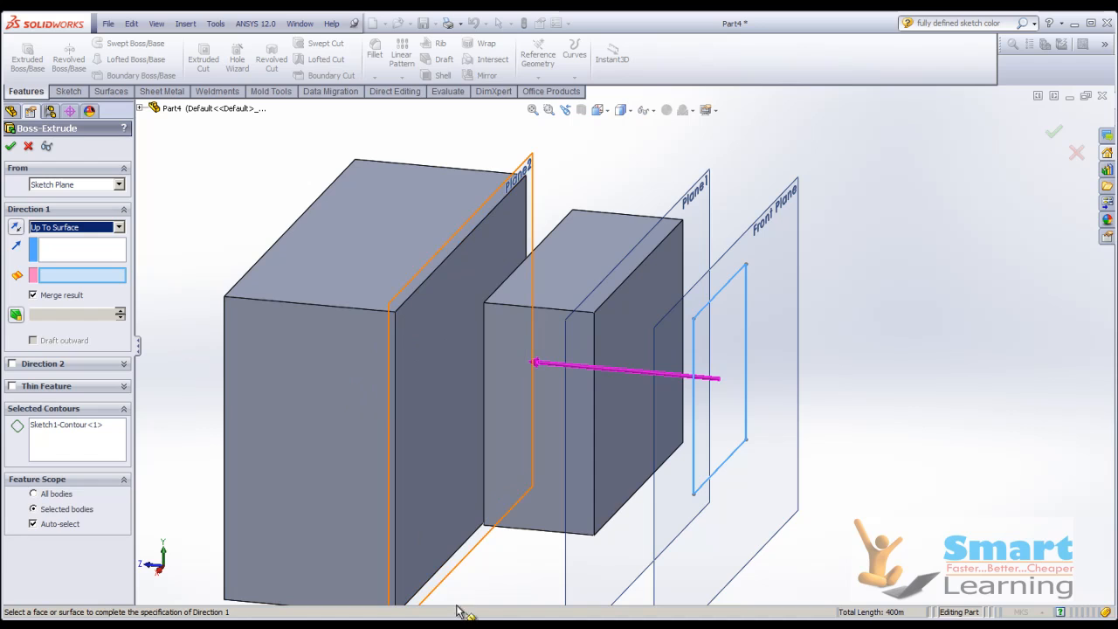
mouse_move(450, 356)
middle_down()
mouse_move(419, 355)
mouse_move(437, 350)
middle_up()
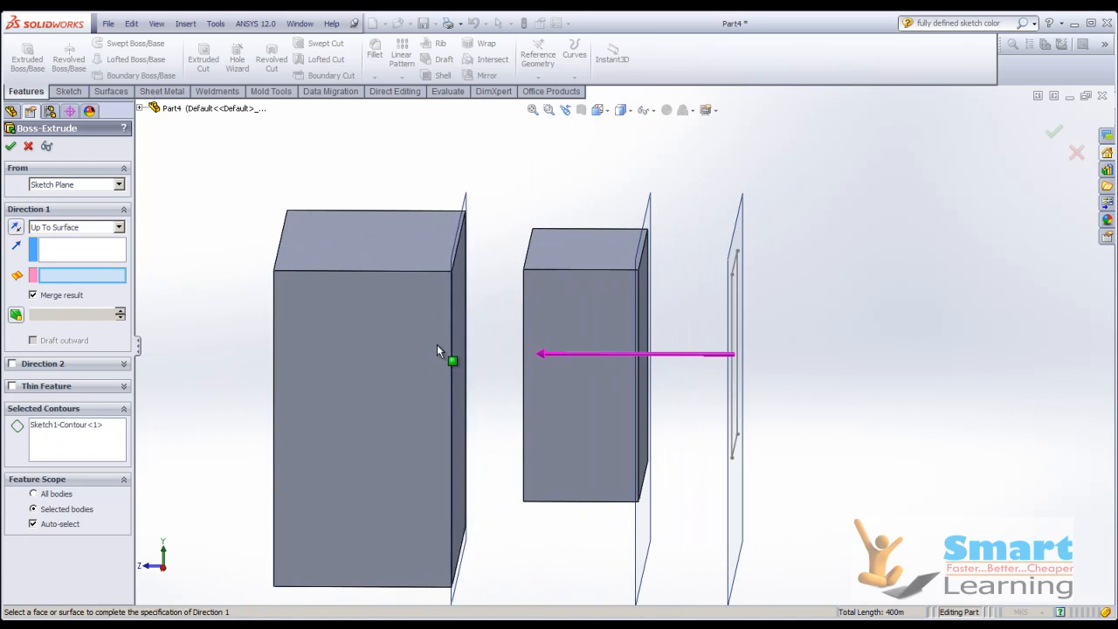
click(1080, 153)
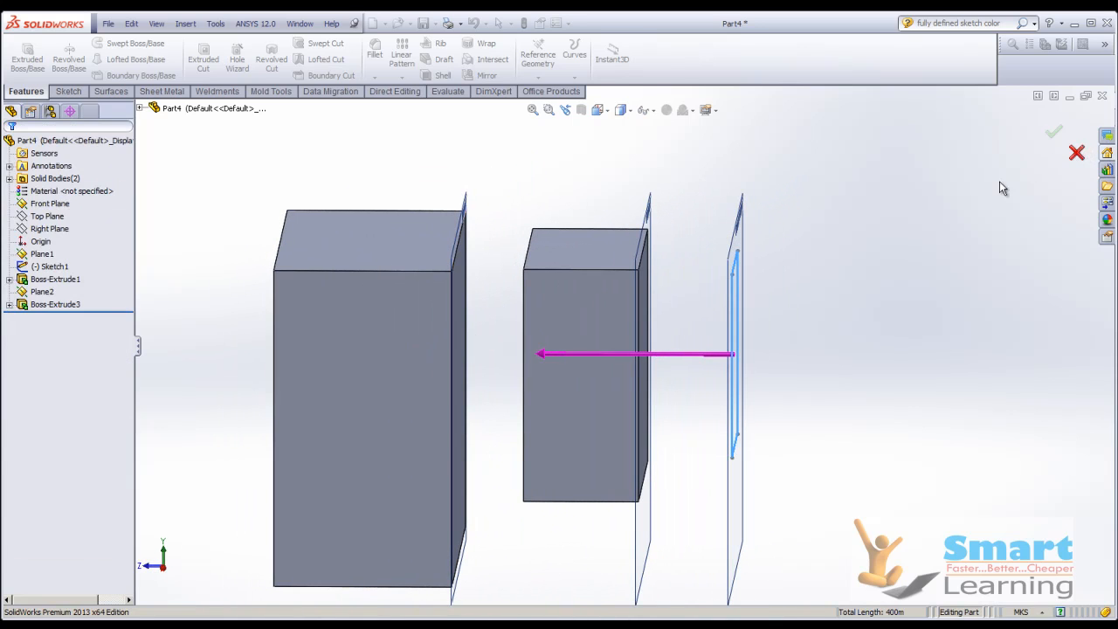
- Start an extruded-cut sketch on the side face of the large block
mouse_move(772, 337)
middle_down()
mouse_move(781, 321)
mouse_move(777, 341)
middle_up()
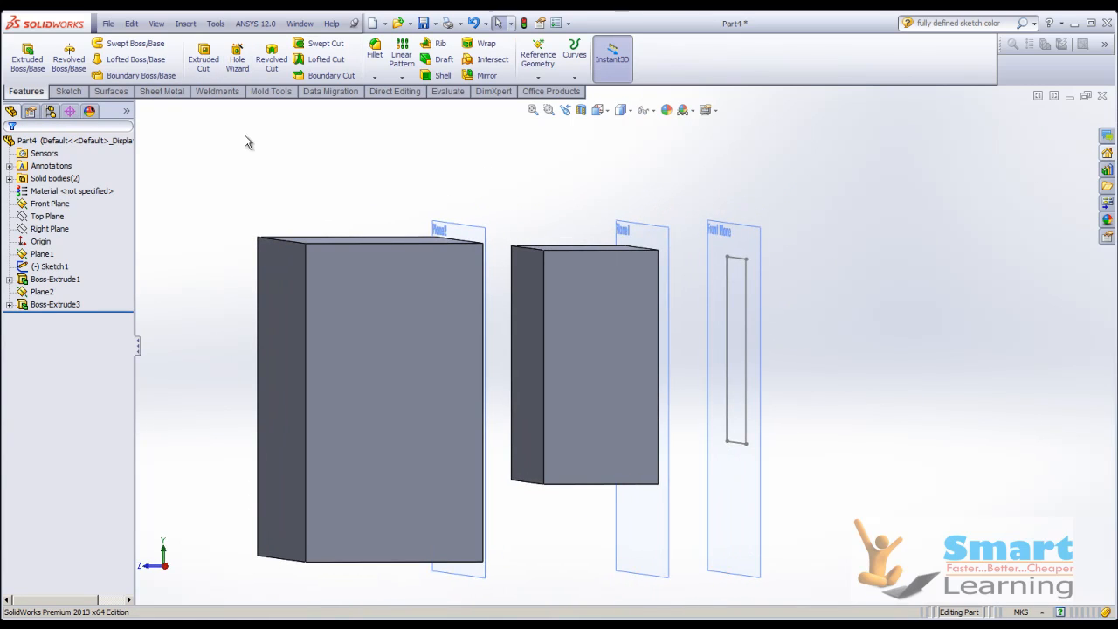
click(202, 65)
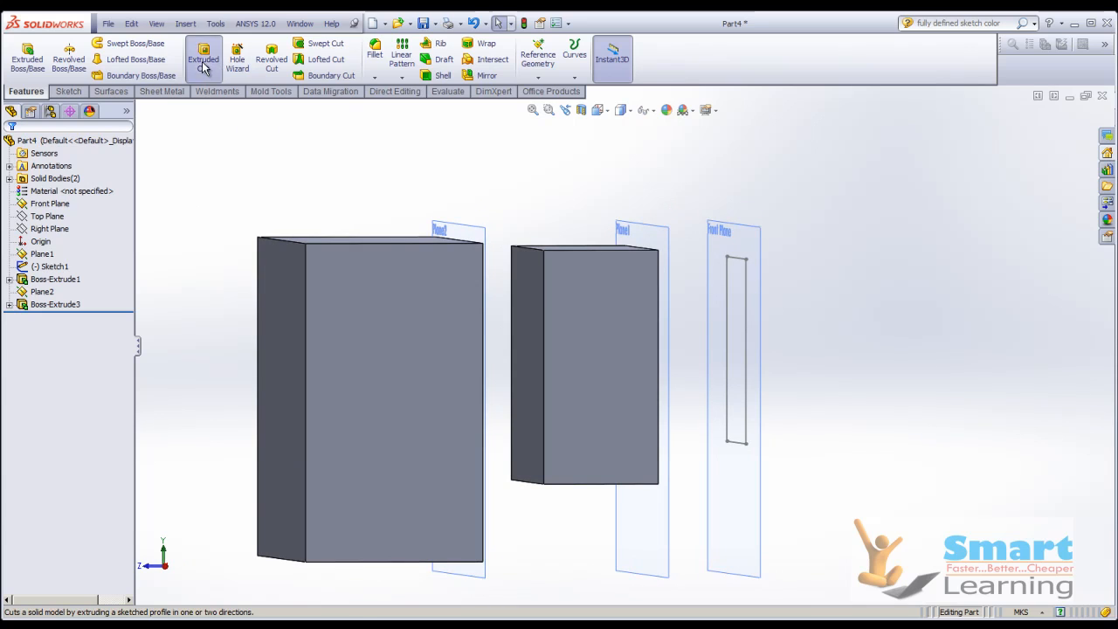
click(414, 309)
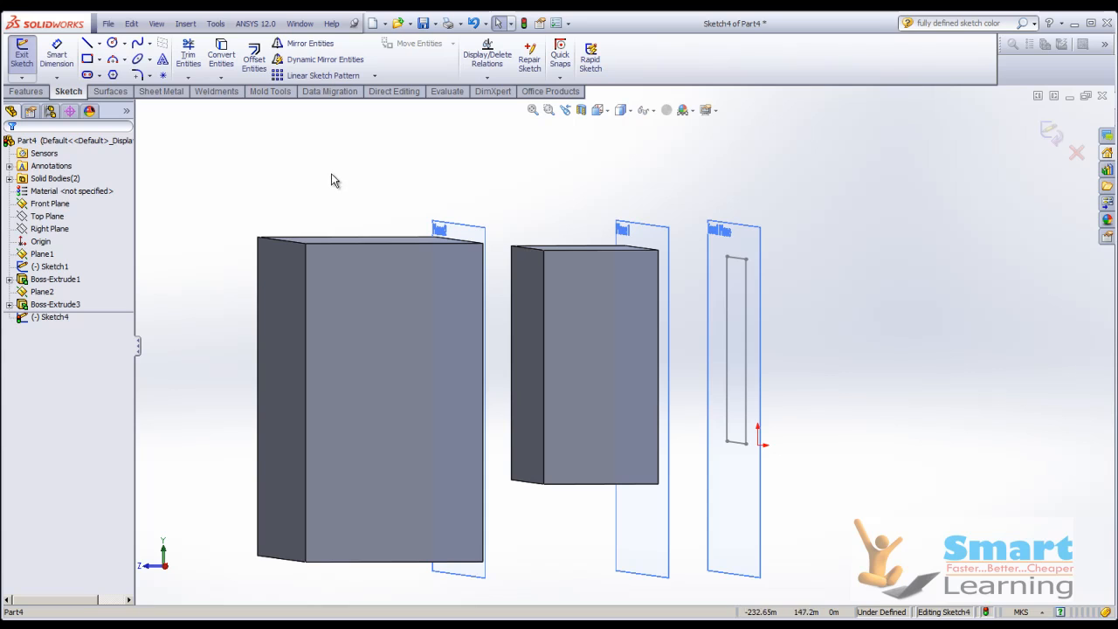
click(115, 60)
click(124, 60)
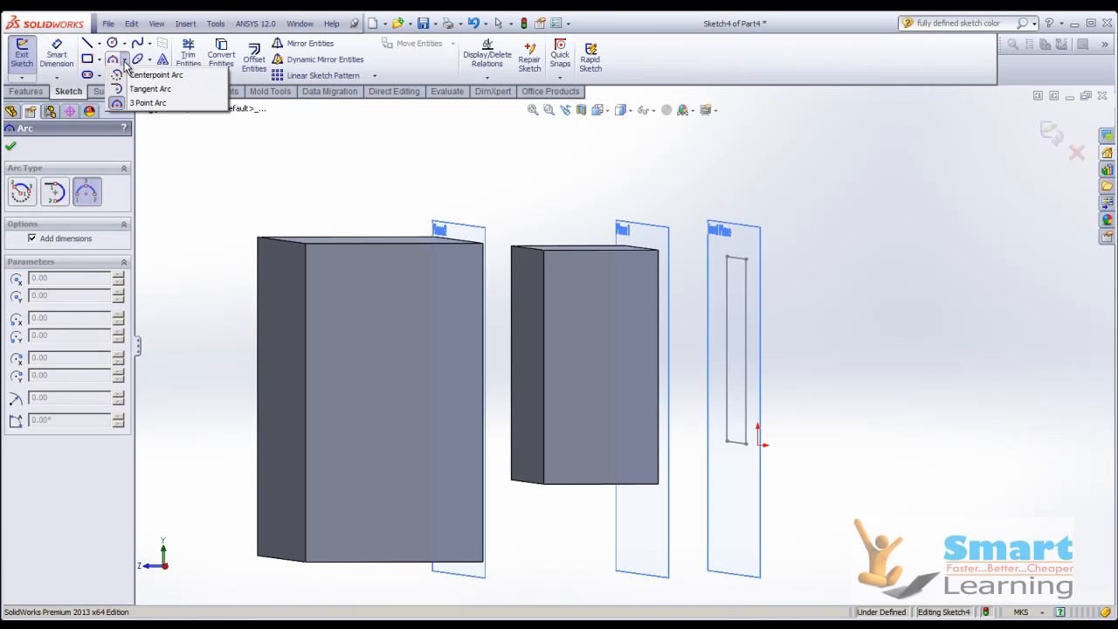
key(Escape)
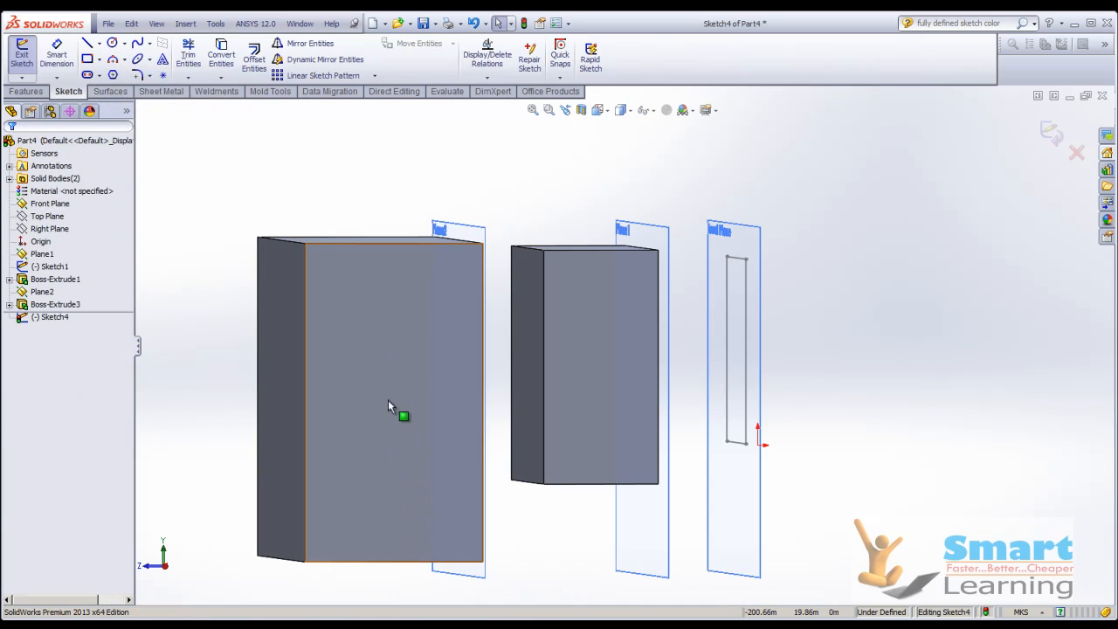
- Draw a 3 Point Arc of about 414 m radius from above to below the large block's side face, bulging away from the smaller block
click(598, 110)
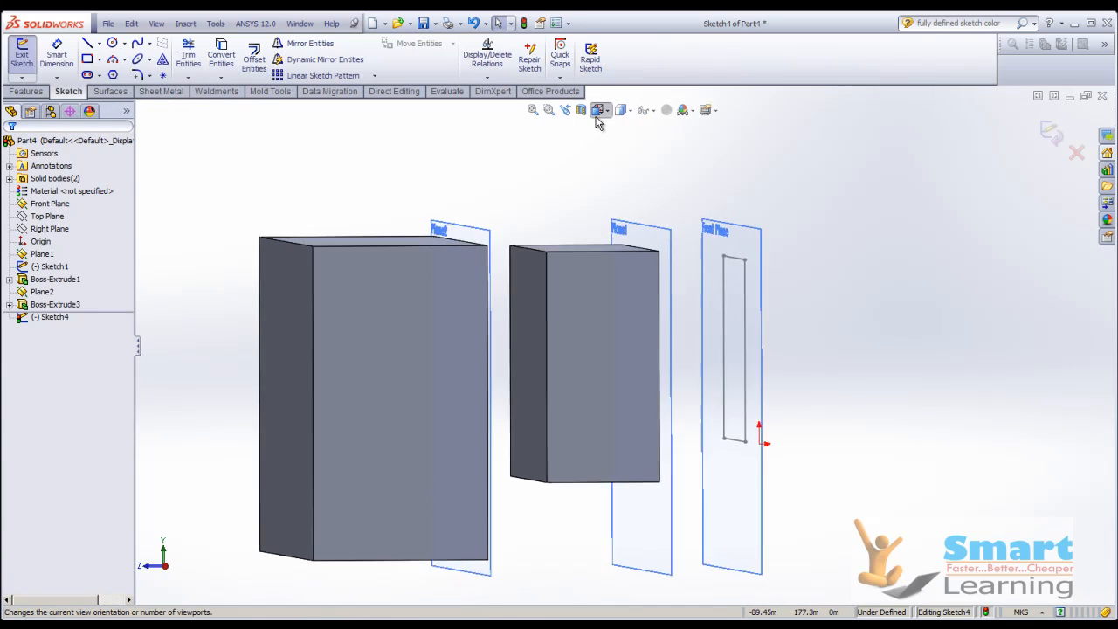
click(670, 361)
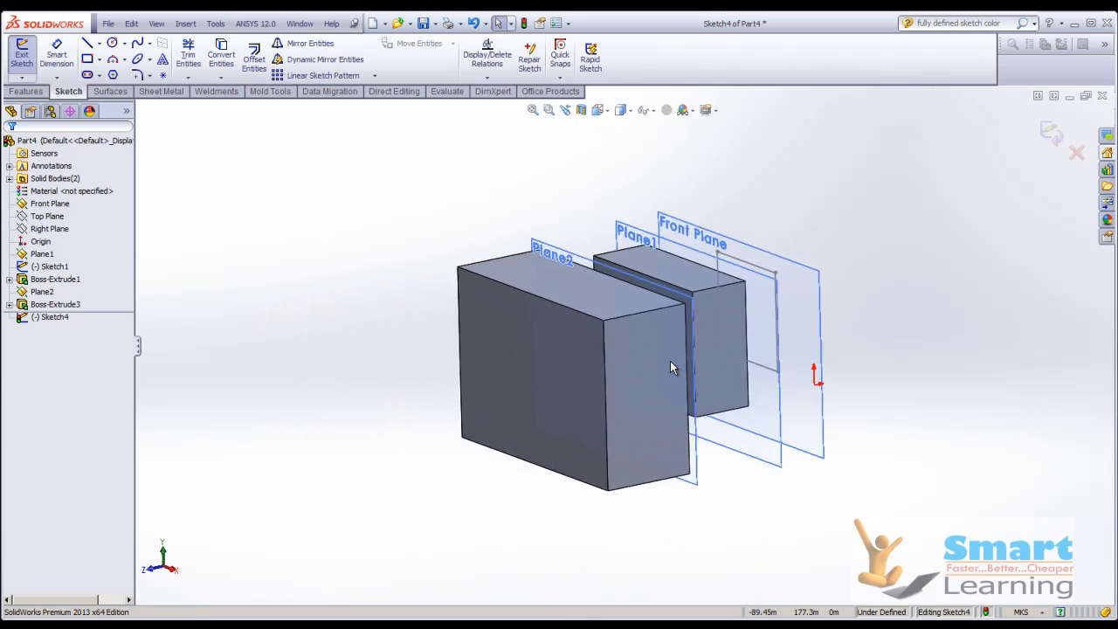
click(112, 61)
click(549, 195)
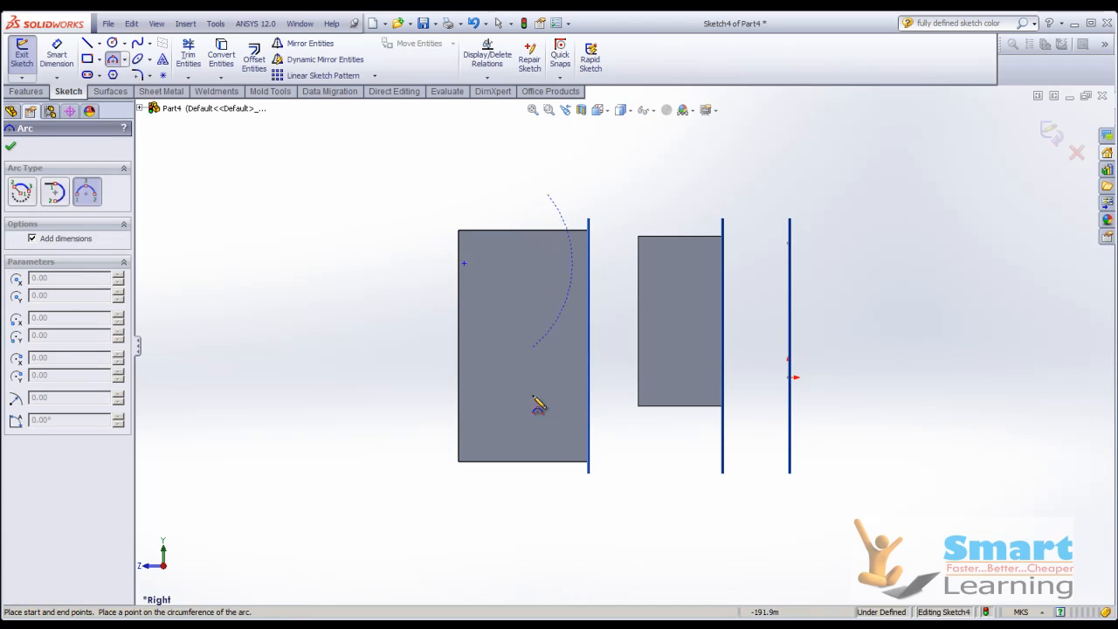
click(536, 501)
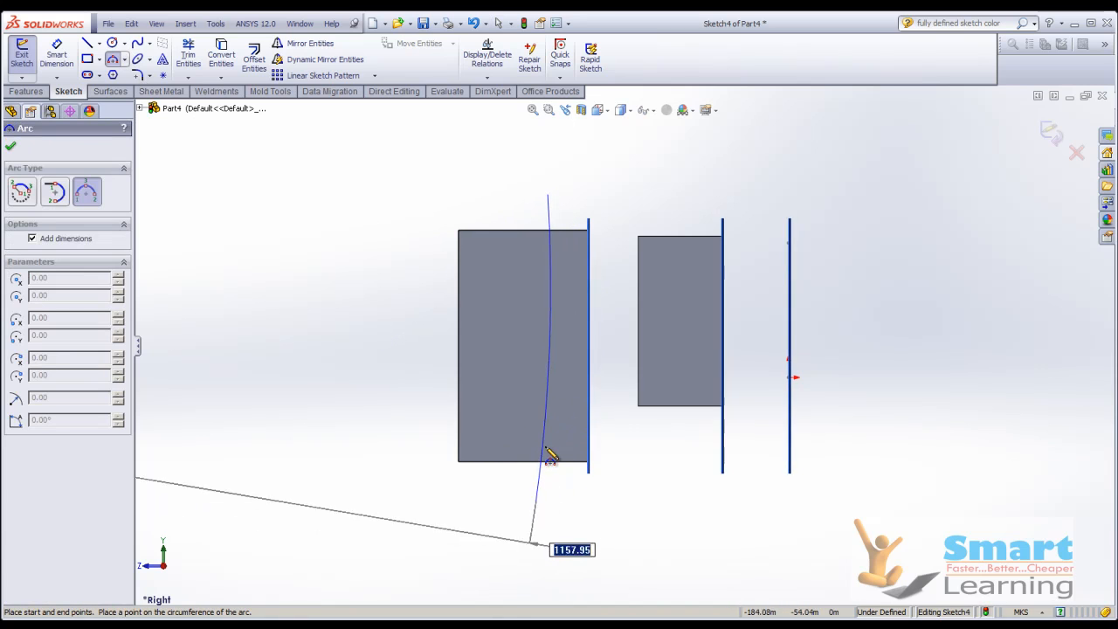
click(523, 392)
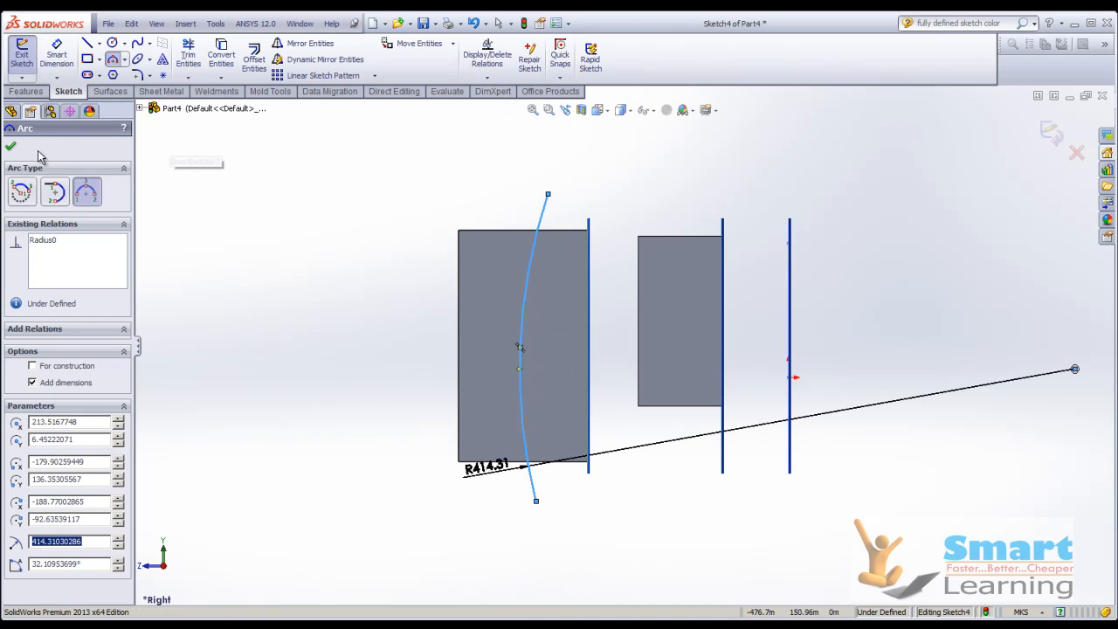
click(10, 146)
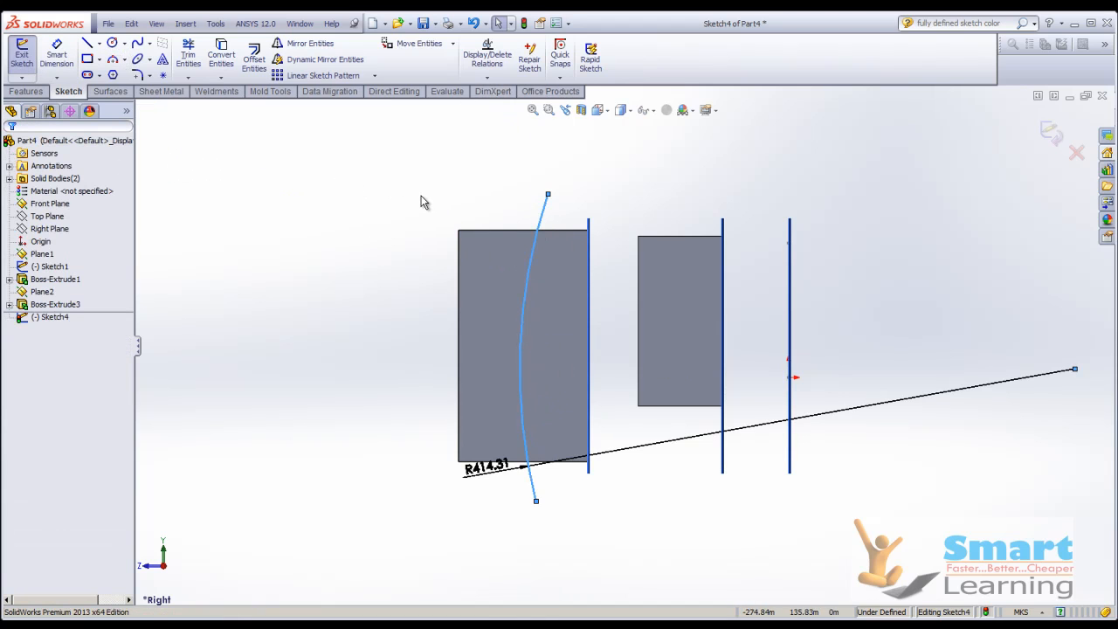
- Cut the large block along the arc, Through All in both directions, removing the portion facing the smaller block
middle_drag(445, 221, 705, 232)
click(1053, 135)
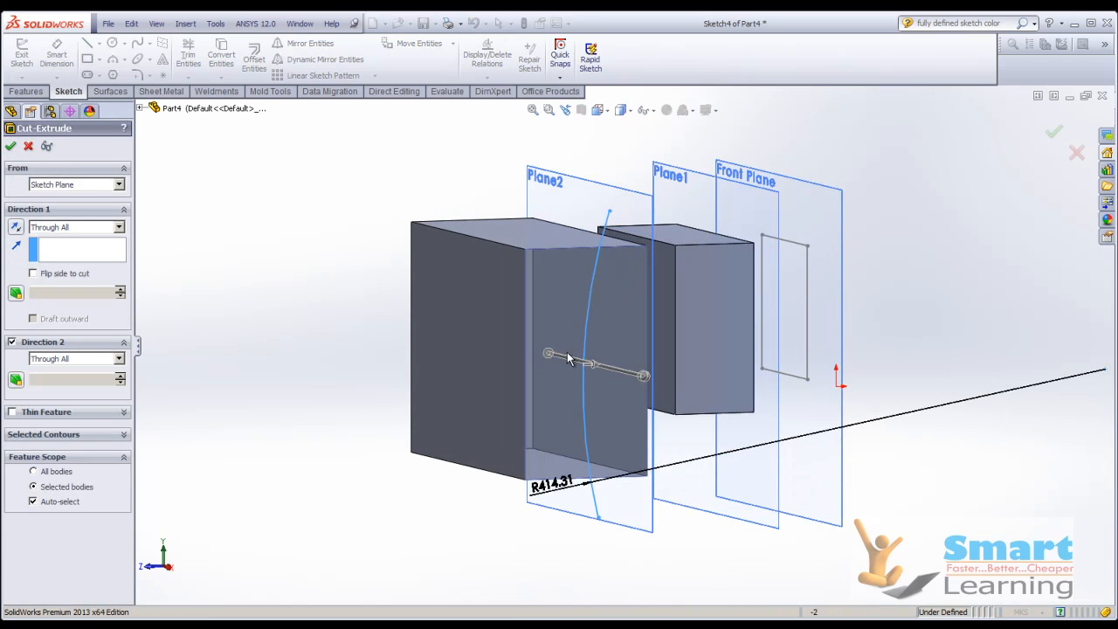
mouse_move(585, 366)
middle_down()
mouse_move(564, 379)
mouse_move(565, 411)
mouse_move(559, 394)
middle_up()
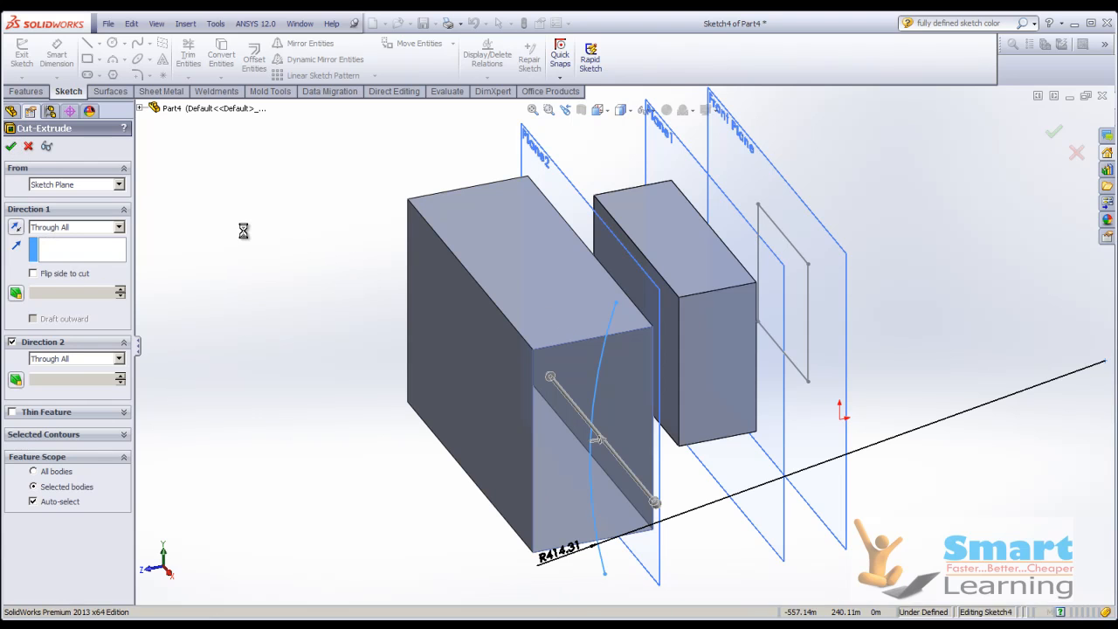
middle_drag(304, 311, 270, 310)
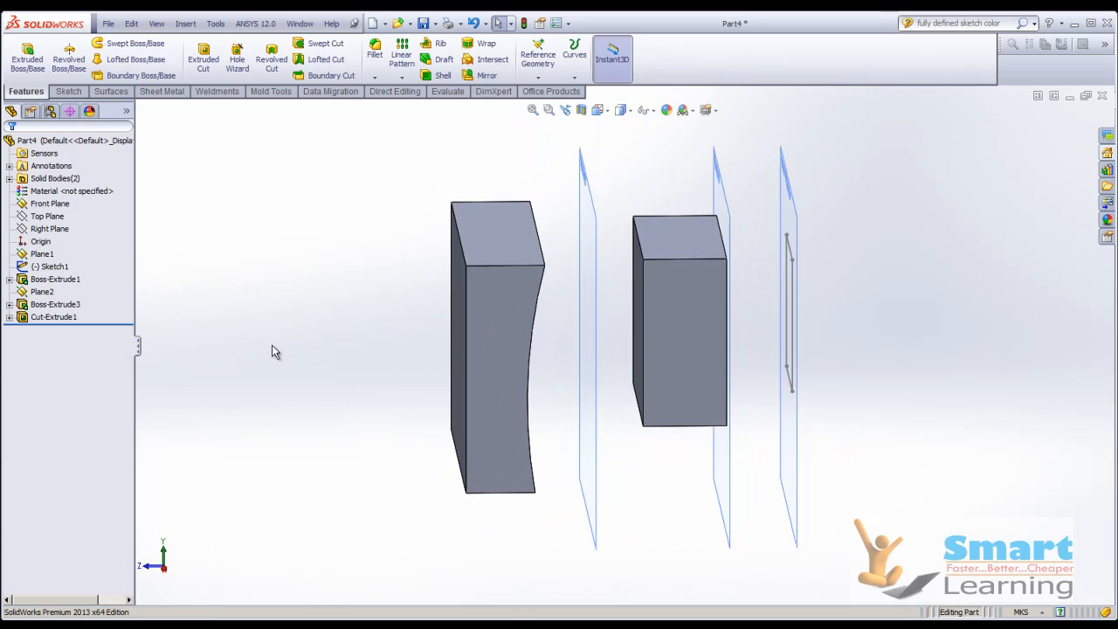
- Extrude the Front Plane square as a boss Up To Surface, ending at the large block's curved face, with Merge result on
key(ctrl+7)
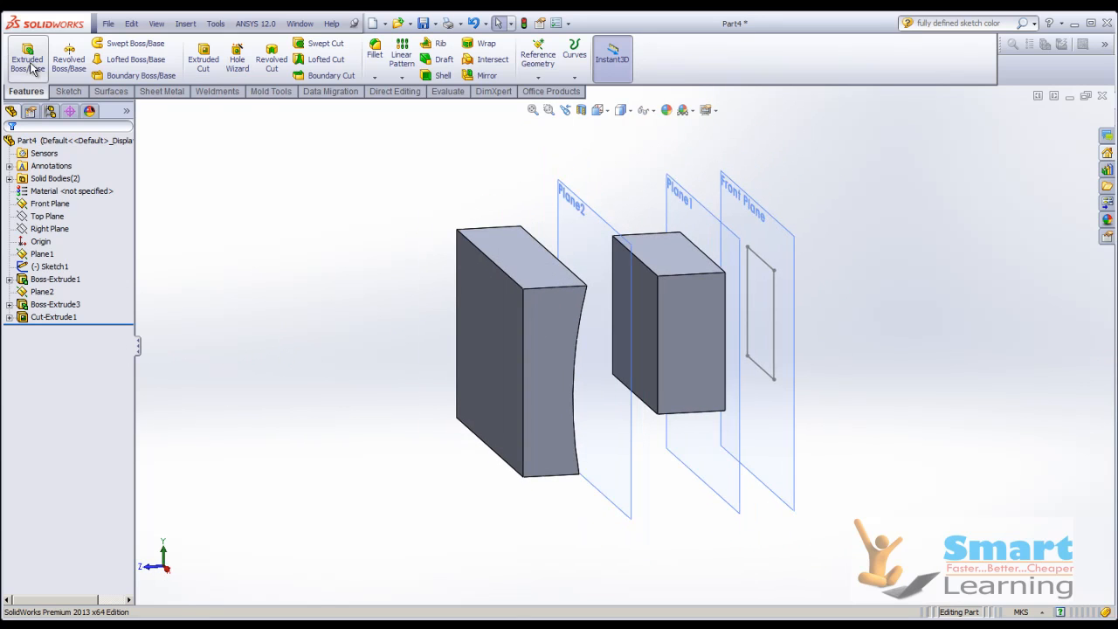
click(31, 67)
click(775, 297)
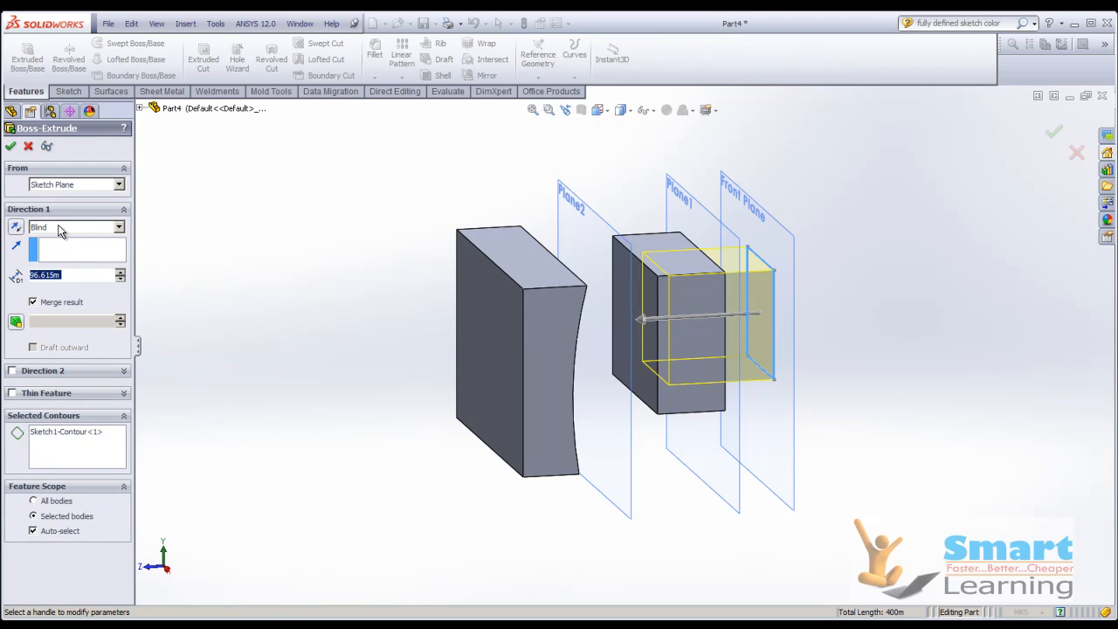
click(59, 229)
click(61, 286)
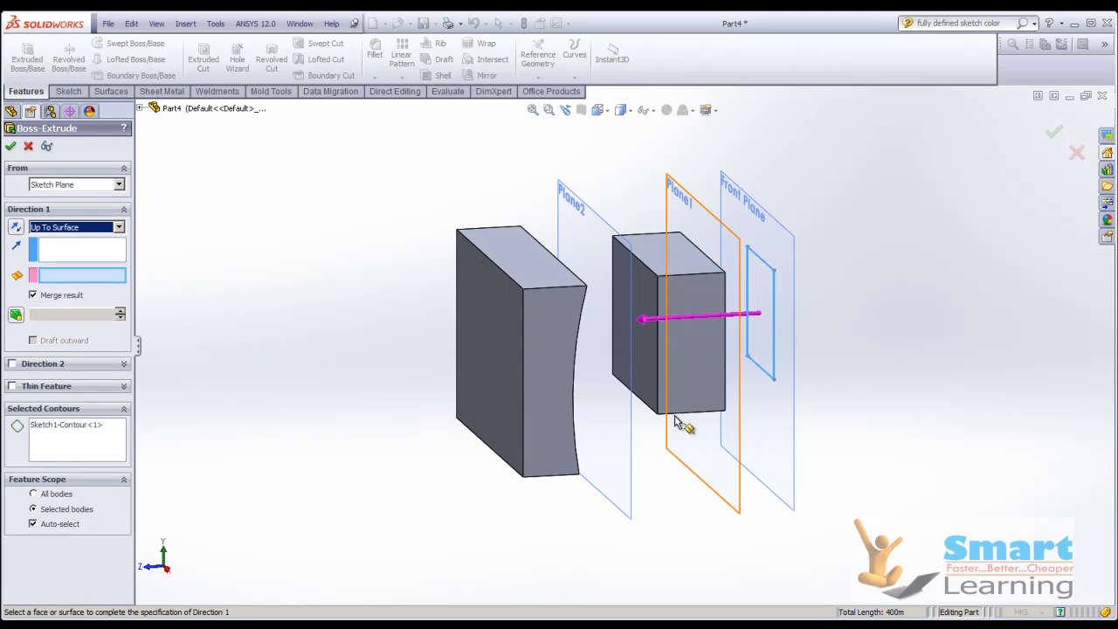
middle_drag(677, 423, 633, 405)
click(532, 340)
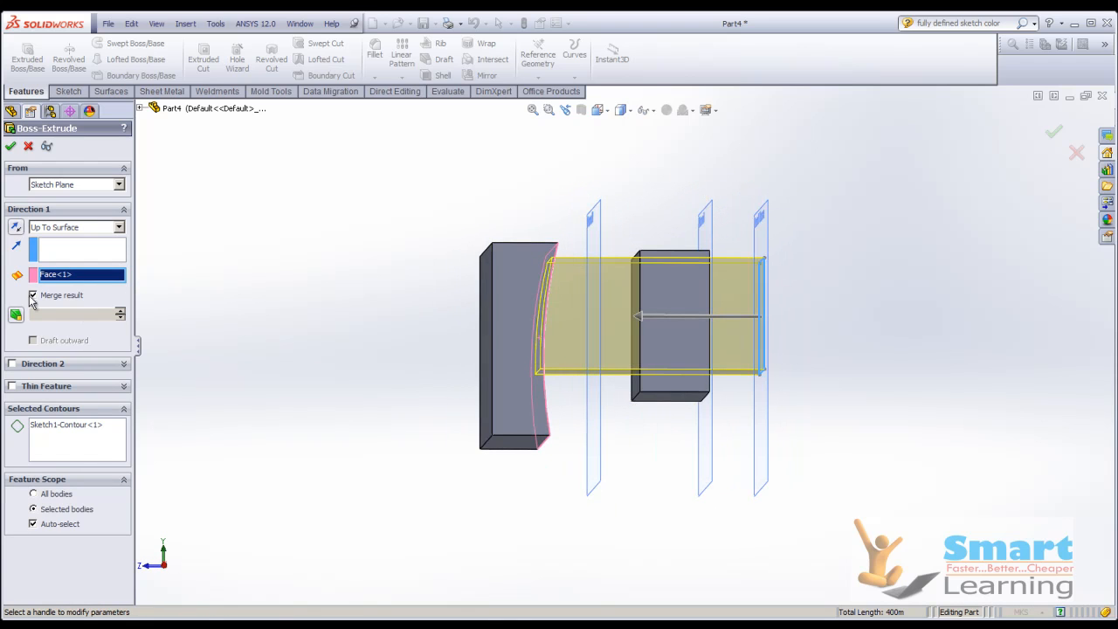
click(11, 146)
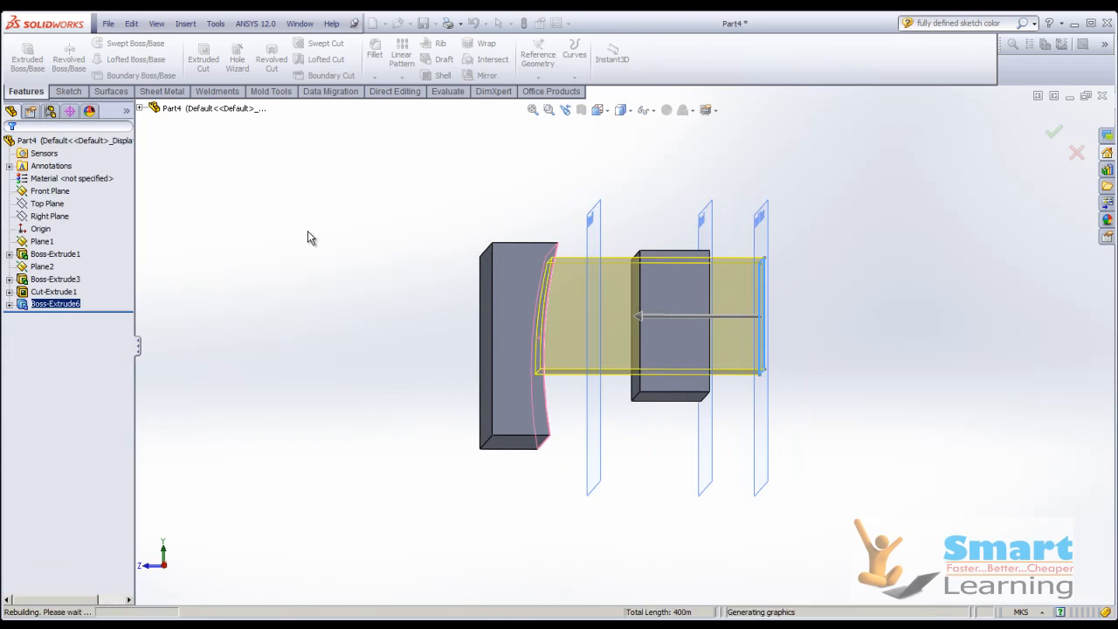
middle_drag(440, 237, 474, 314)
- Edit the new boss to end Offset From Surface at the curved face, with Reverse offset and Translate surface enabled
click(63, 305)
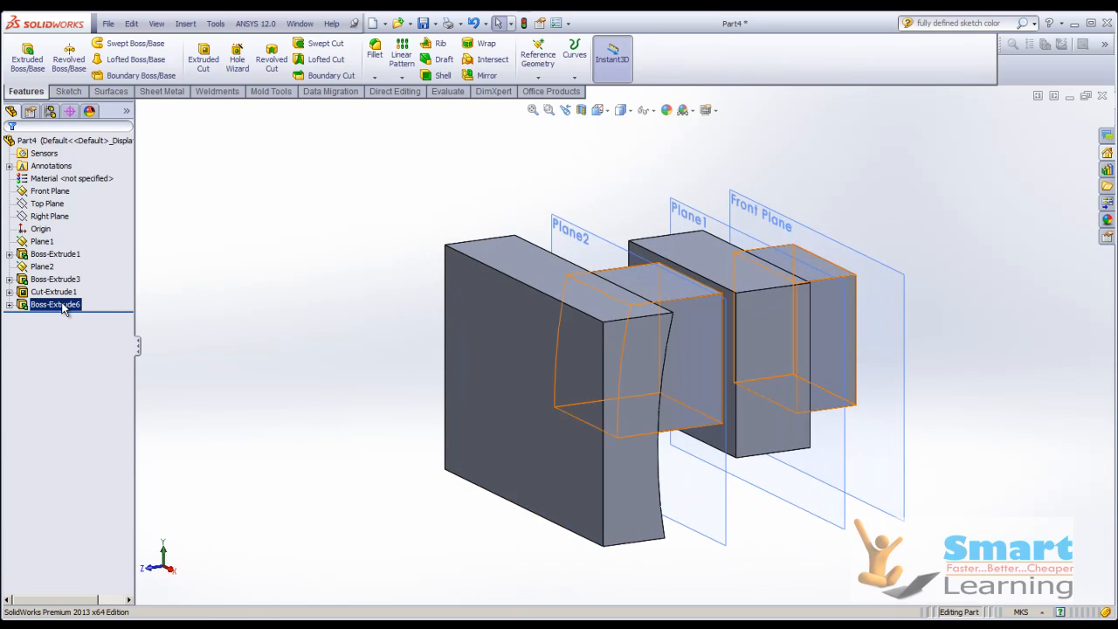
right_click(63, 305)
click(77, 263)
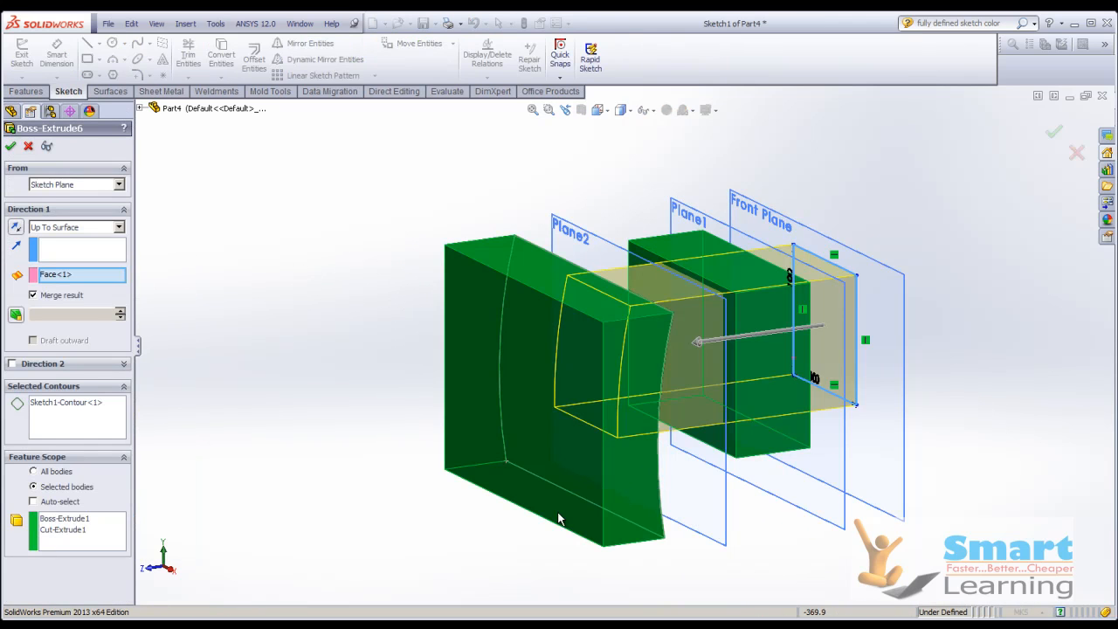
click(55, 229)
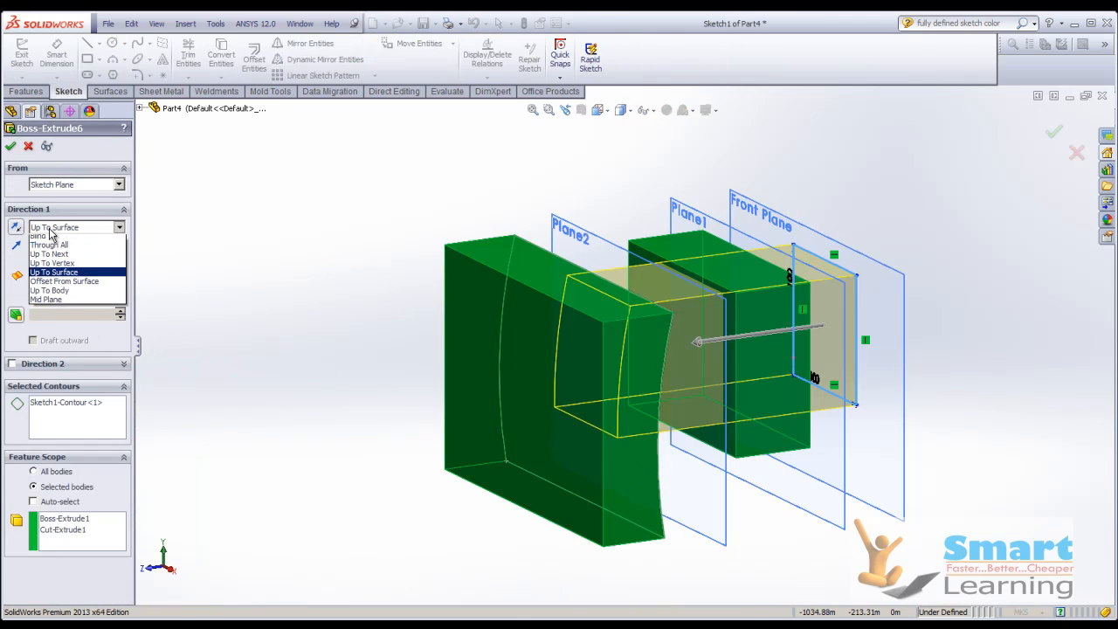
click(64, 286)
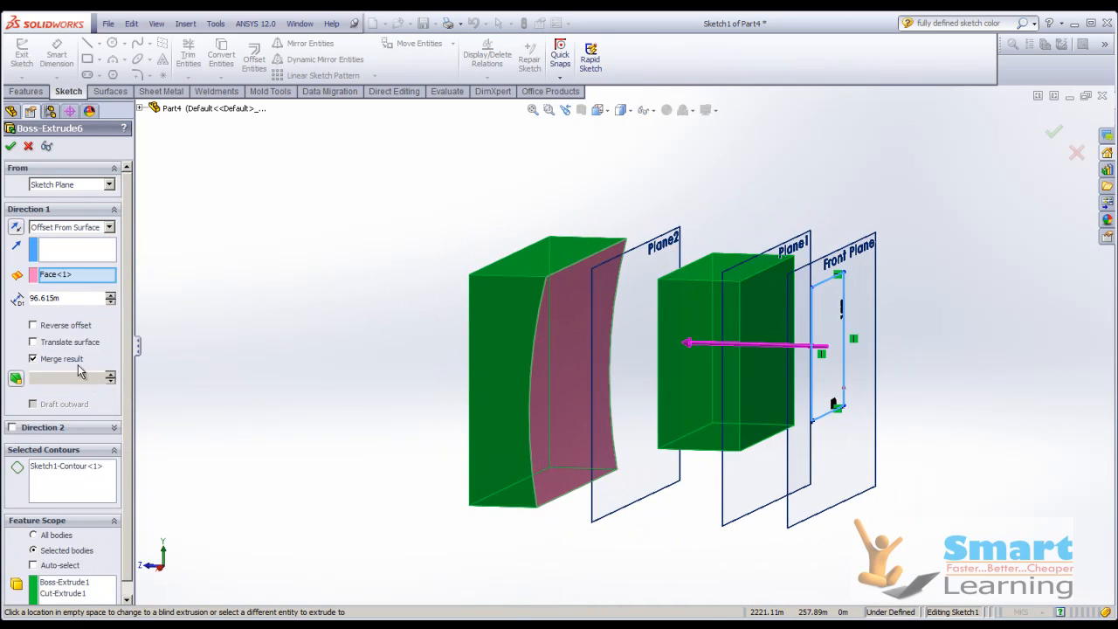
click(62, 326)
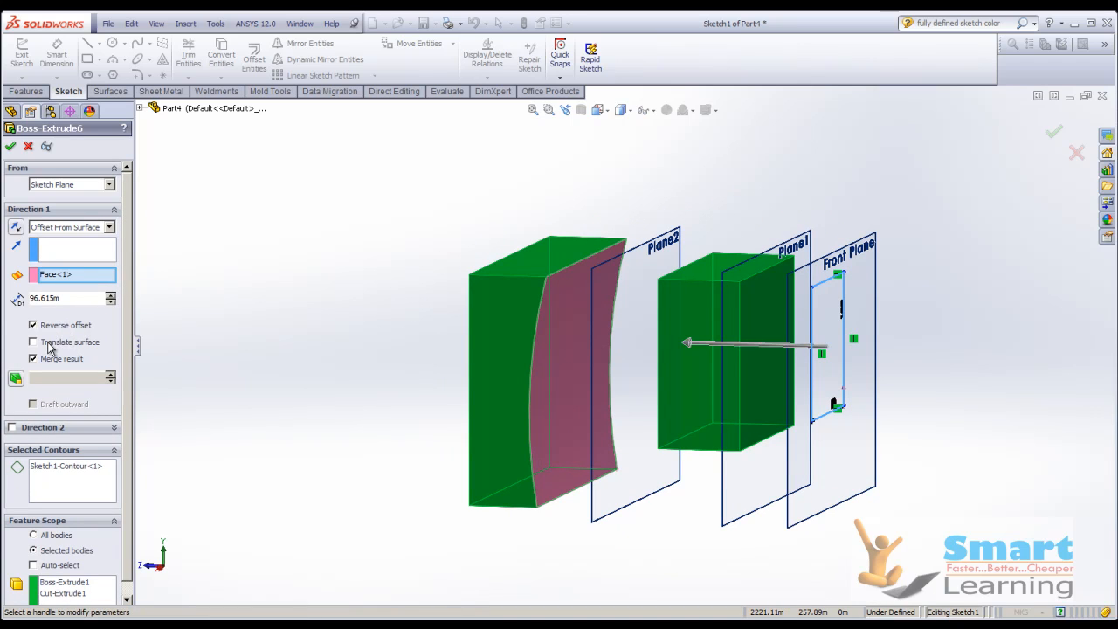
click(50, 345)
middle_drag(224, 351, 537, 355)
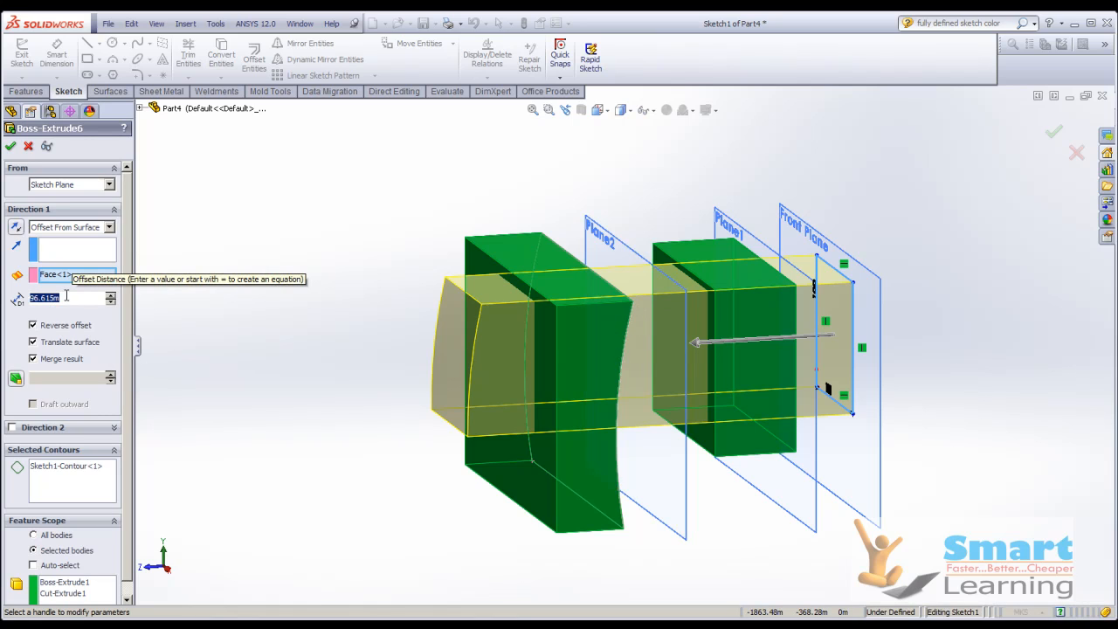
- Try a 55 m offset distance, set it to 65 m, and accept the edited boss
text(55)
key(Return)
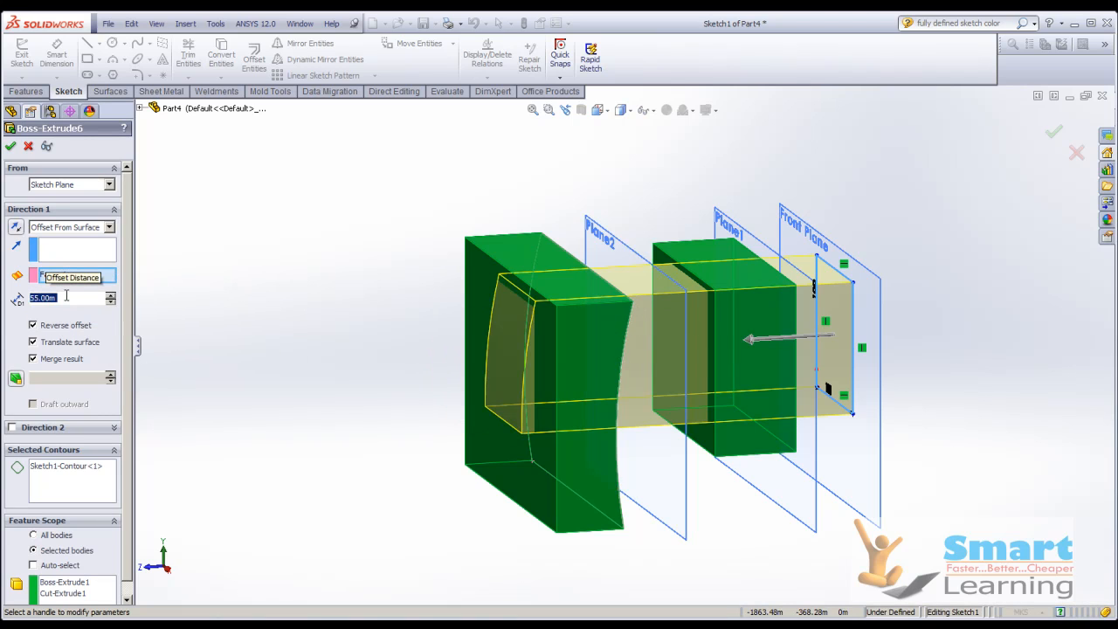
text(65)
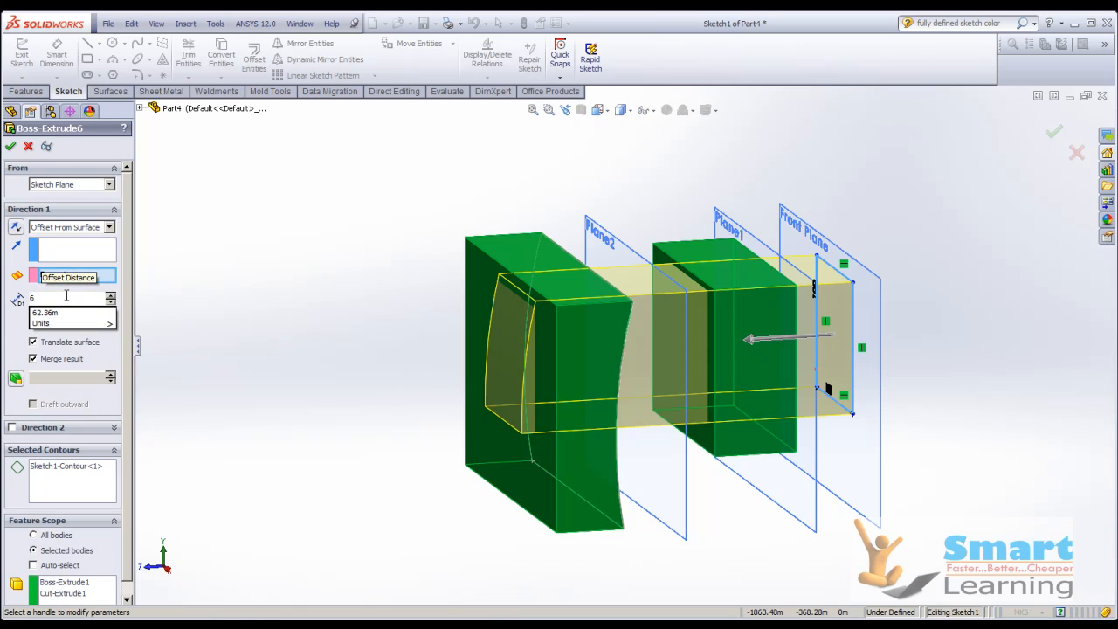
key(Return)
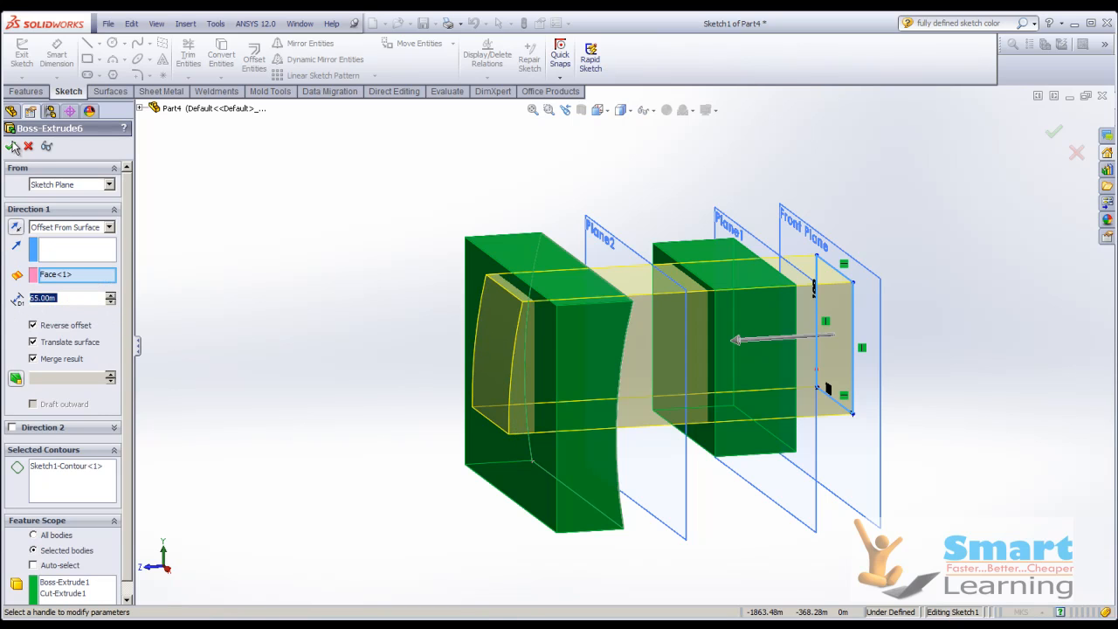
click(11, 146)
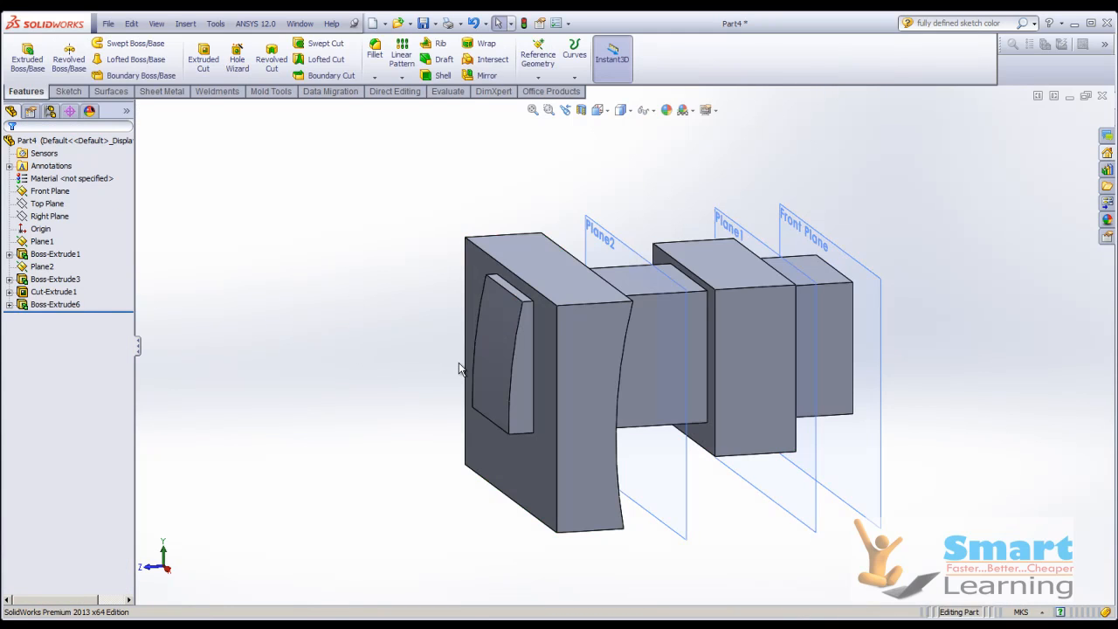
middle_drag(461, 369, 444, 332)
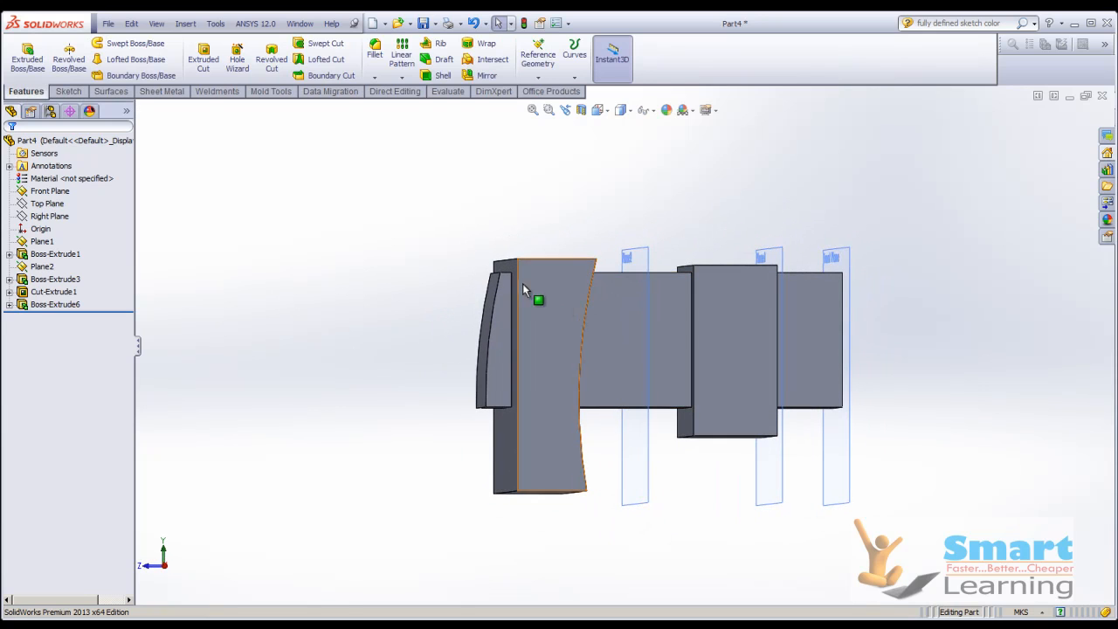
middle_drag(473, 367, 442, 361)
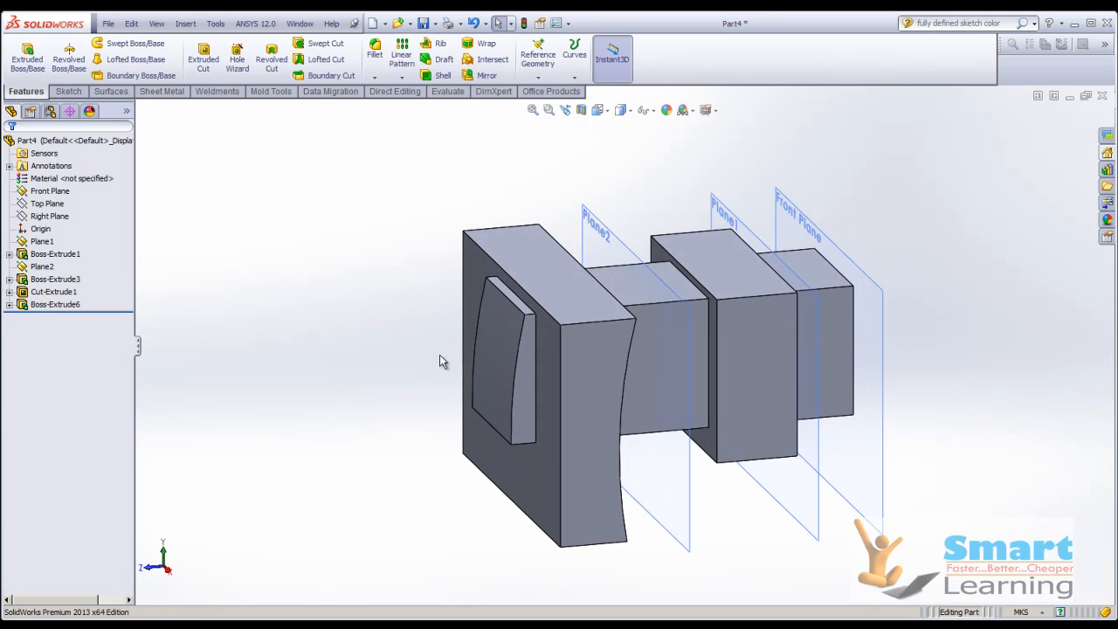
- Reopen the Front Plane boss for editing, try rebuilding it without Translate surface, and turn that option back on
click(62, 306)
right_click(62, 306)
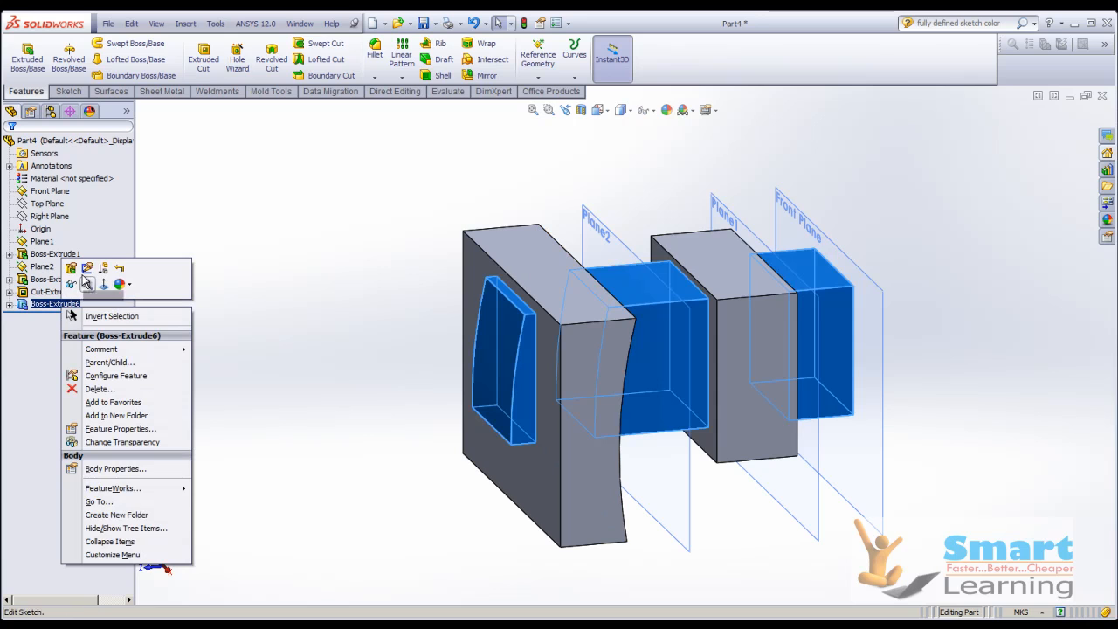
click(80, 270)
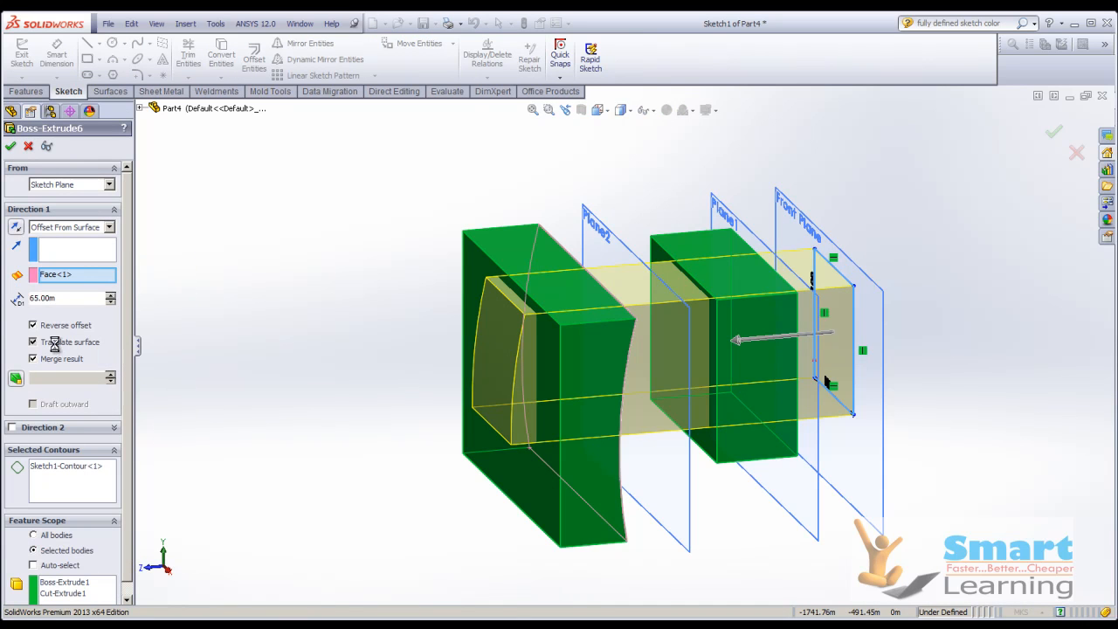
click(33, 342)
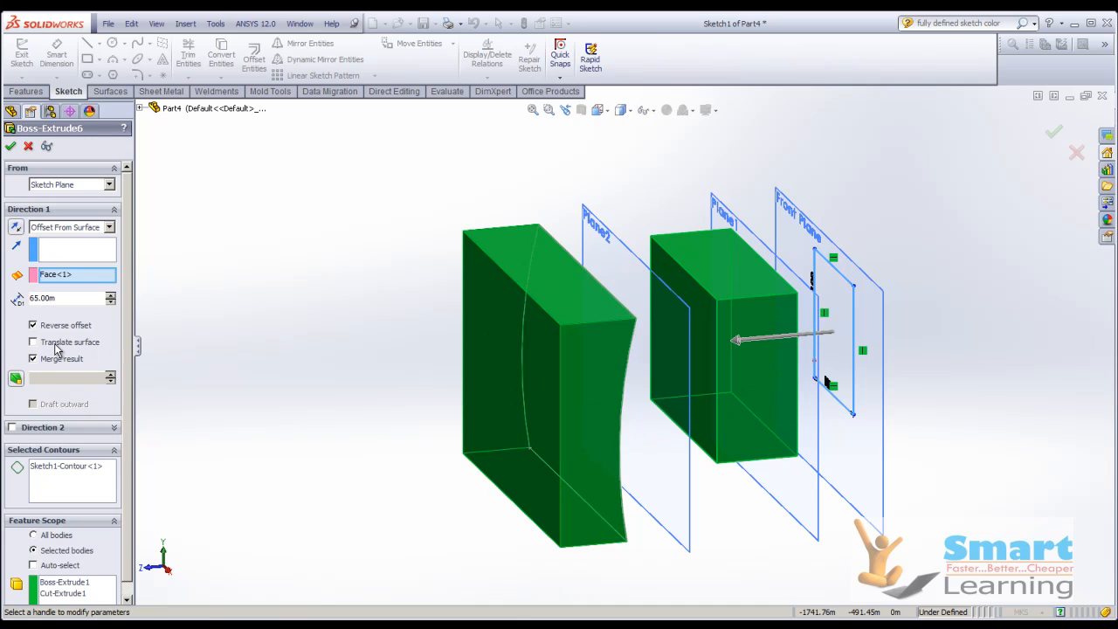
click(11, 147)
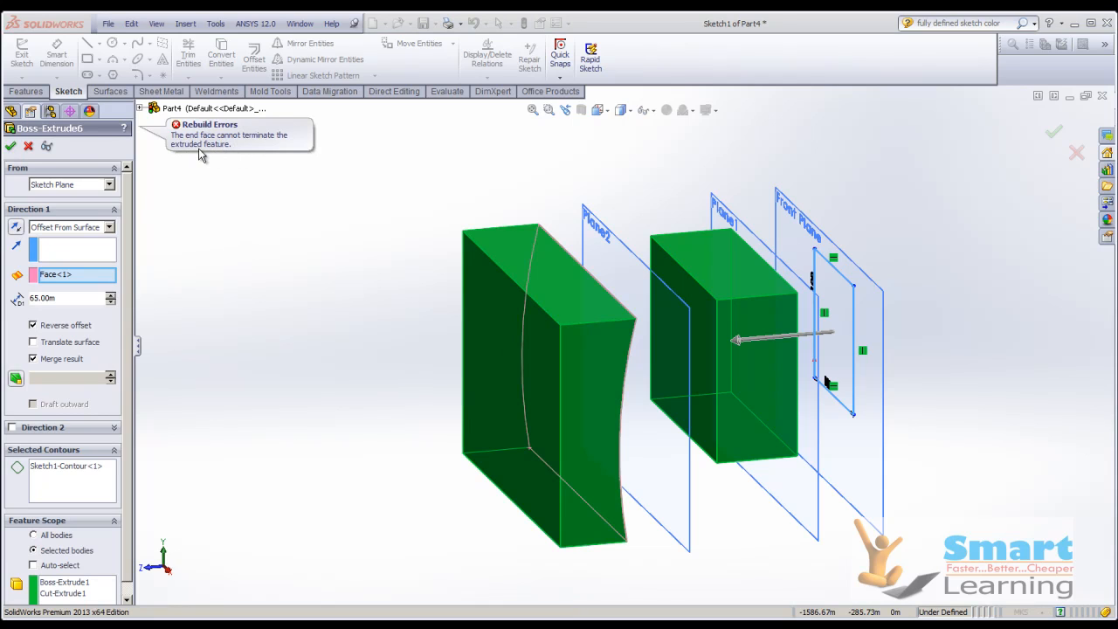
click(33, 342)
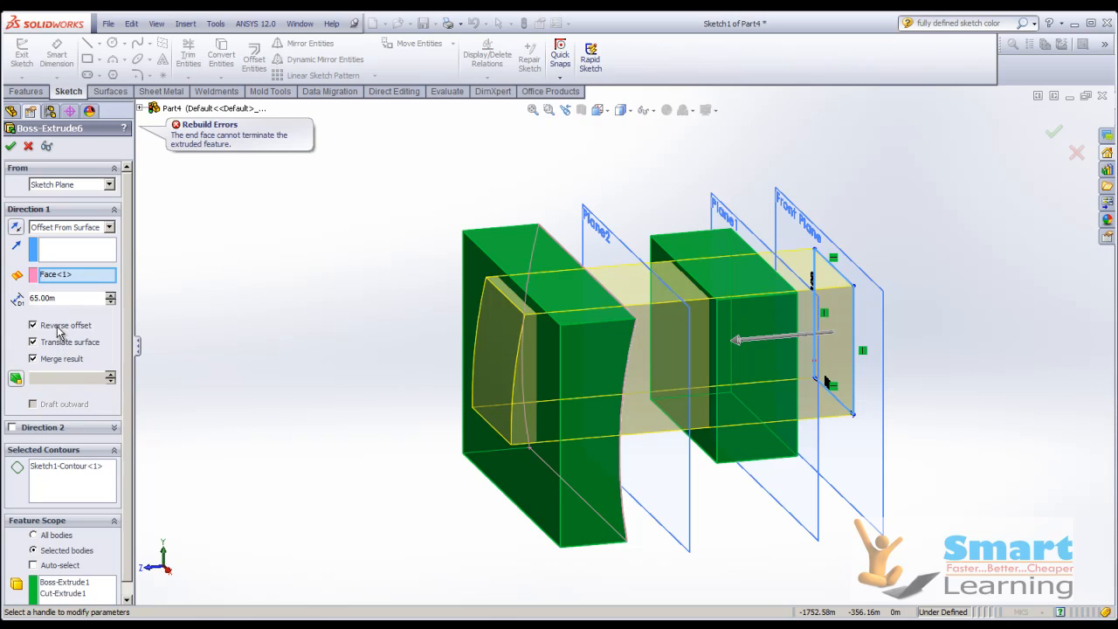
- Turn off Reverse offset so the boss stops short of the curved face, keeping Merge result enabled
click(33, 325)
click(57, 328)
click(58, 327)
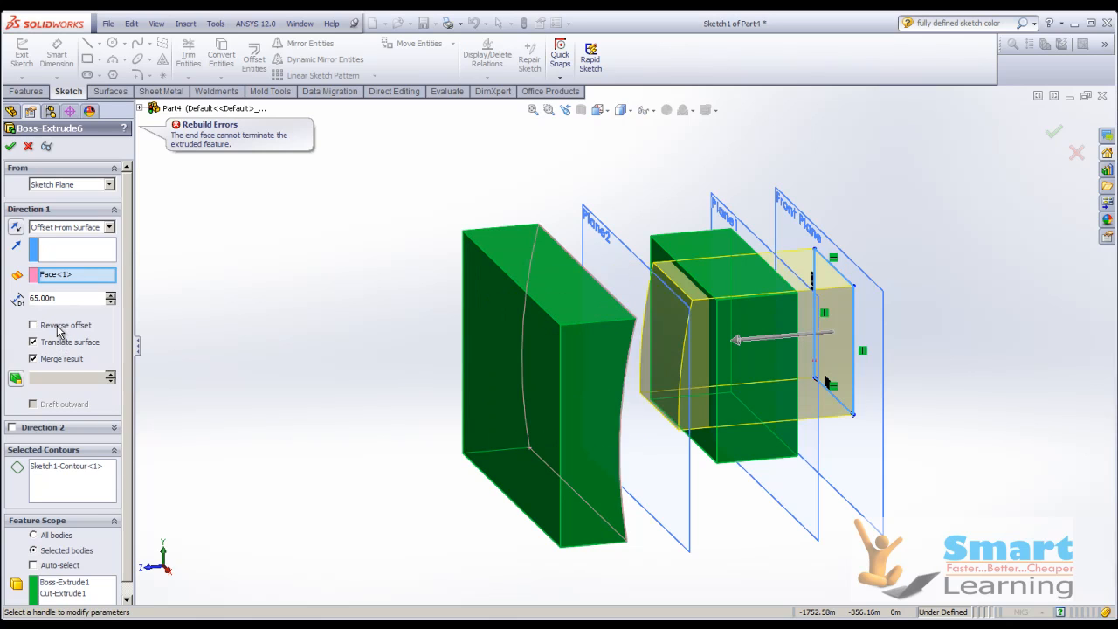
mouse_move(659, 383)
middle_down()
mouse_move(627, 362)
mouse_move(654, 370)
middle_up()
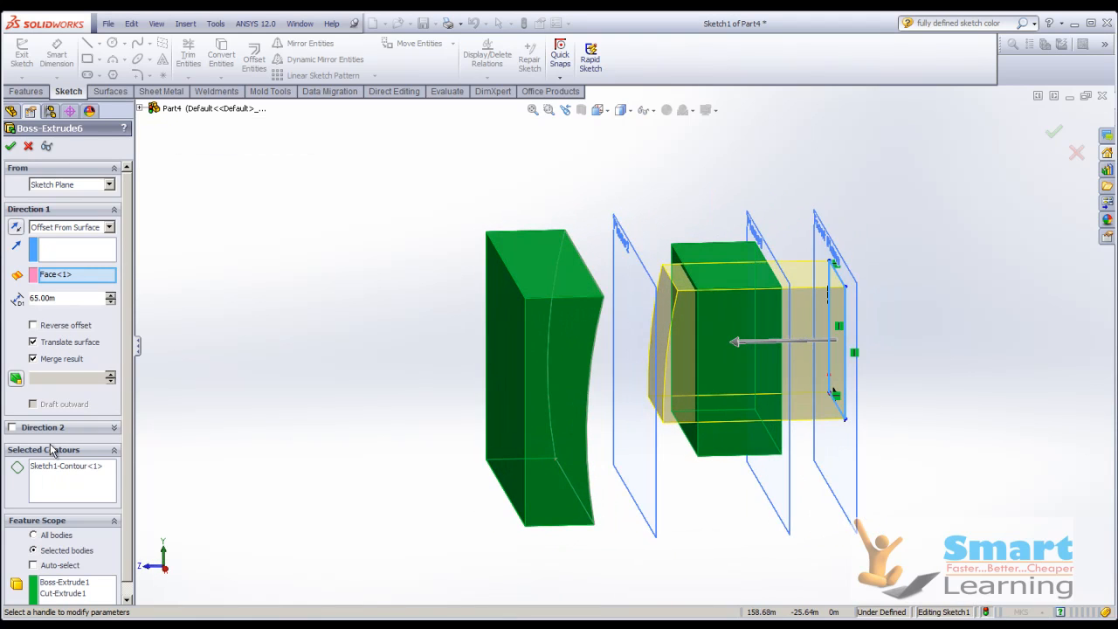
click(33, 359)
click(45, 361)
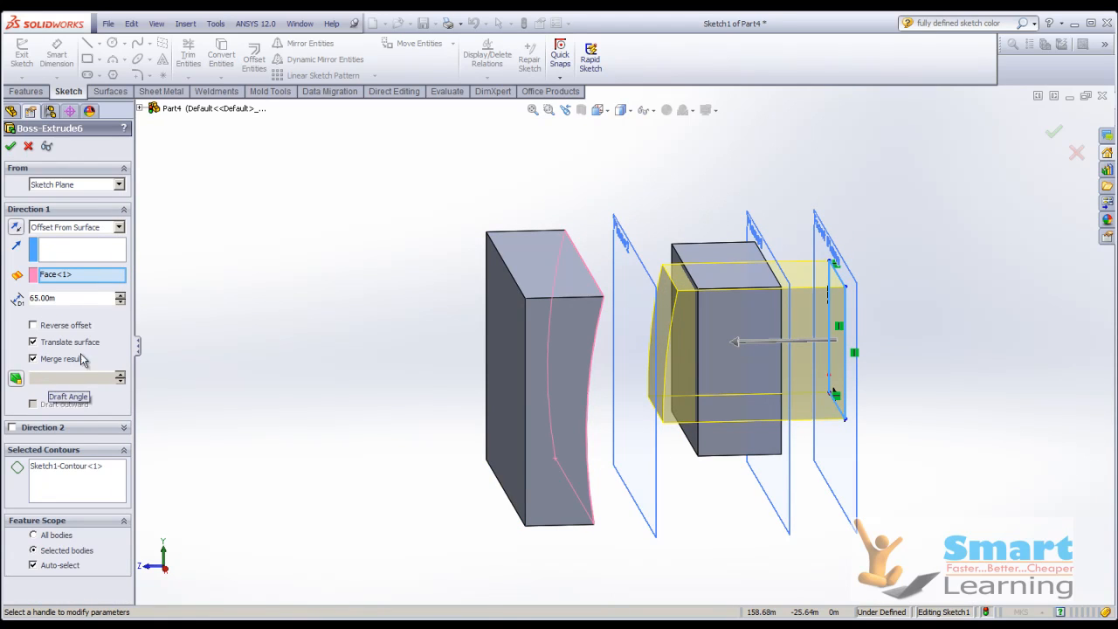
- Change the boss's end condition to Up To Body, choosing the large curved block as the target body
click(75, 229)
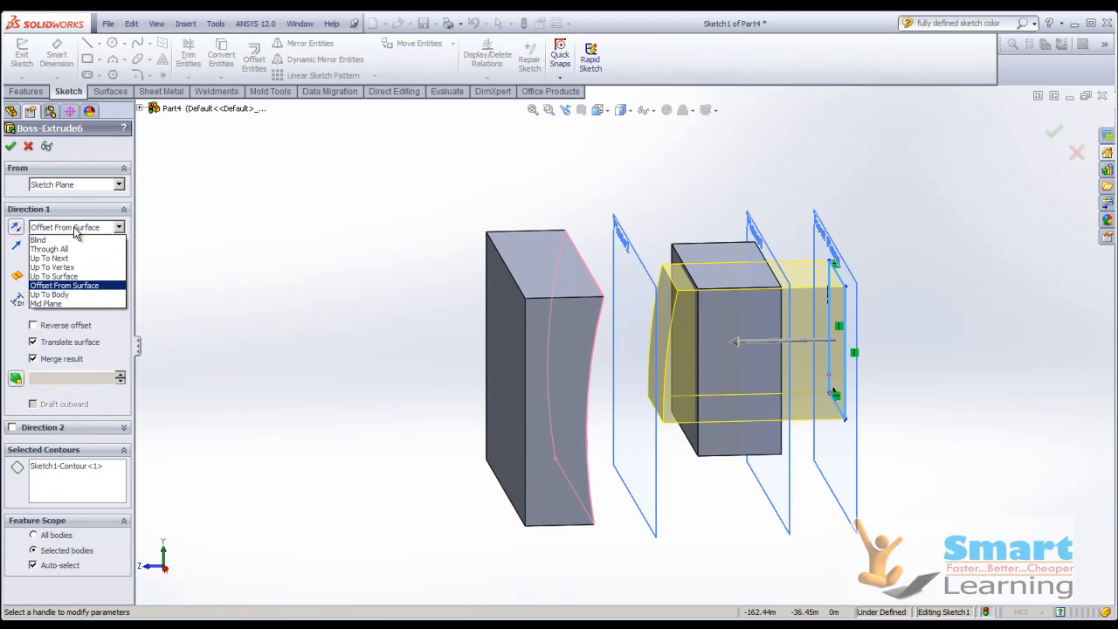
click(69, 294)
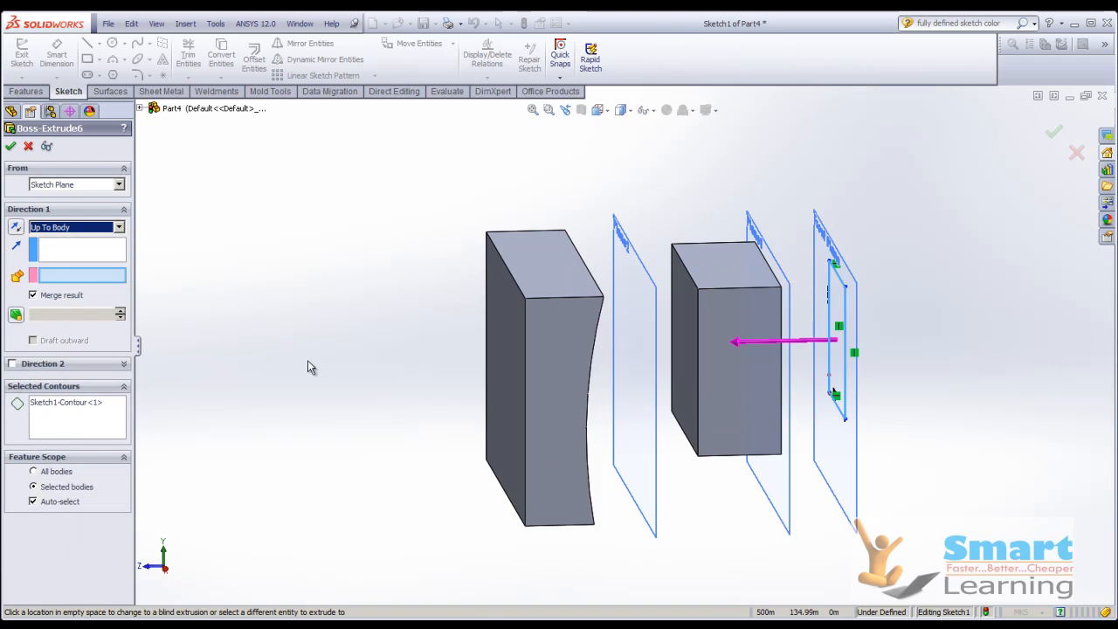
click(552, 339)
mouse_move(467, 407)
middle_down()
mouse_move(434, 387)
mouse_move(463, 396)
middle_up()
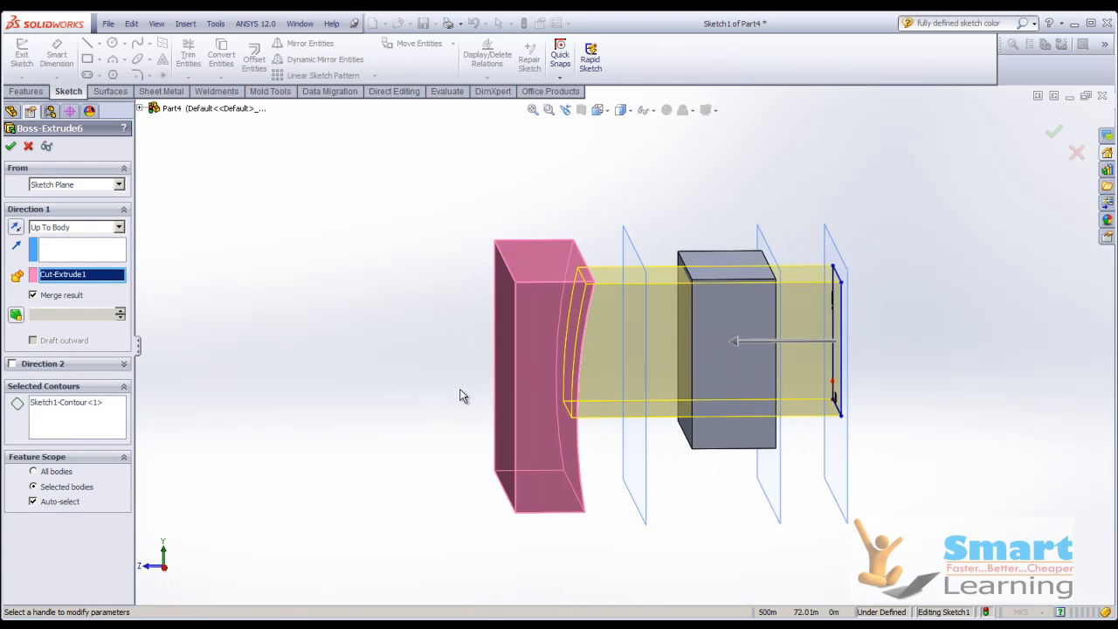
- Change the boss's end condition to Mid Plane so it extends equally on both sides of the Front Plane sketch
click(59, 229)
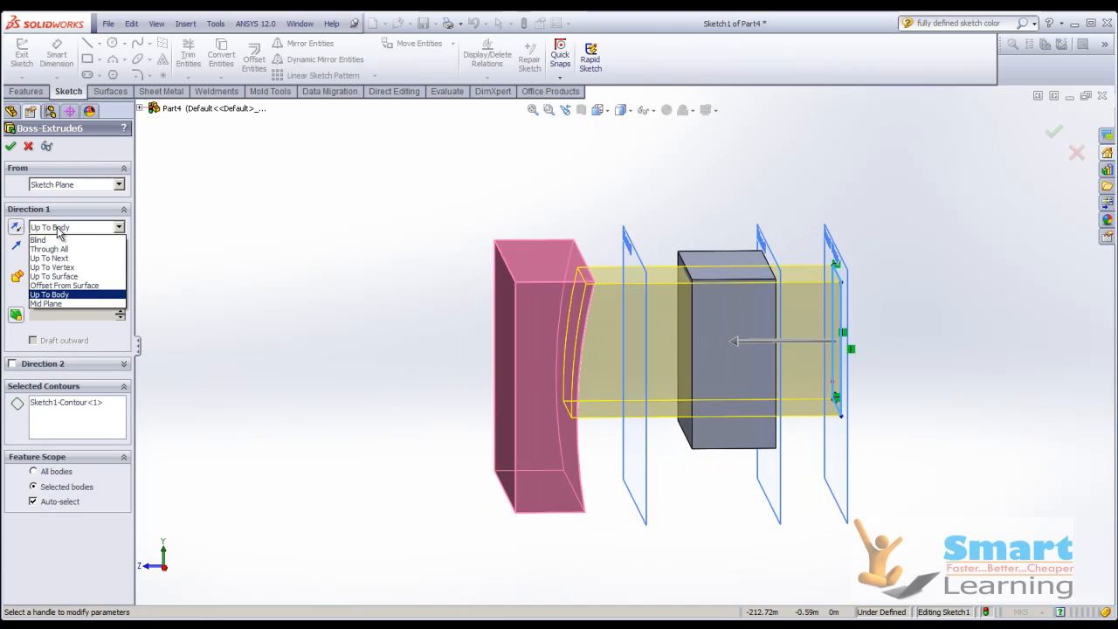
click(51, 304)
middle_drag(770, 398, 960, 426)
scroll(858, 314, down, 2)
scroll(858, 319, up, 1)
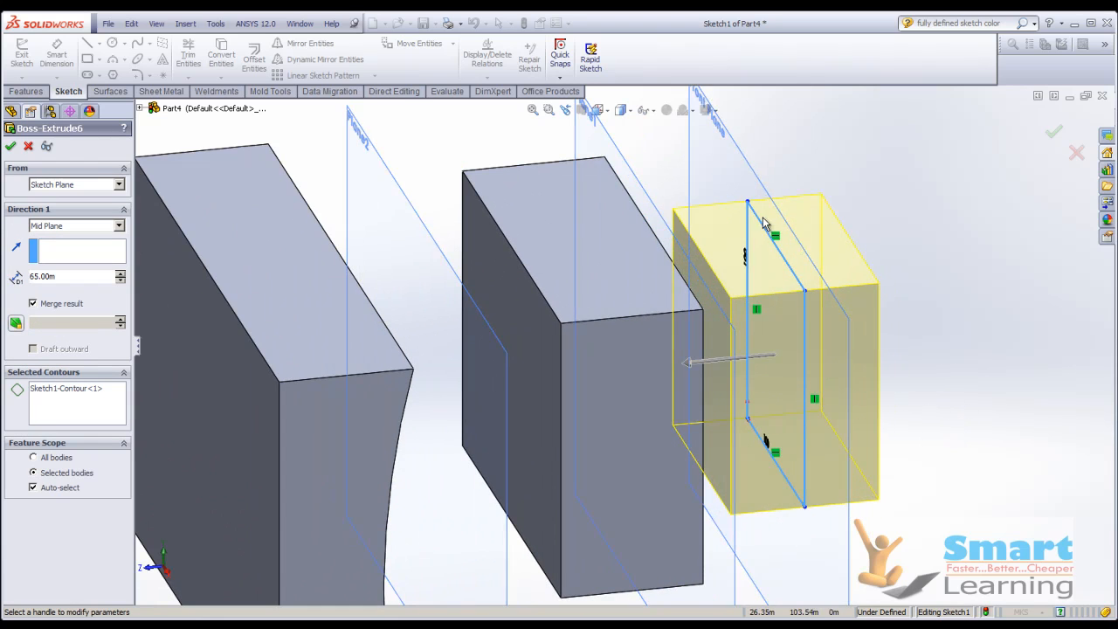
scroll(760, 334, up, 1)
middle_drag(760, 335, 722, 350)
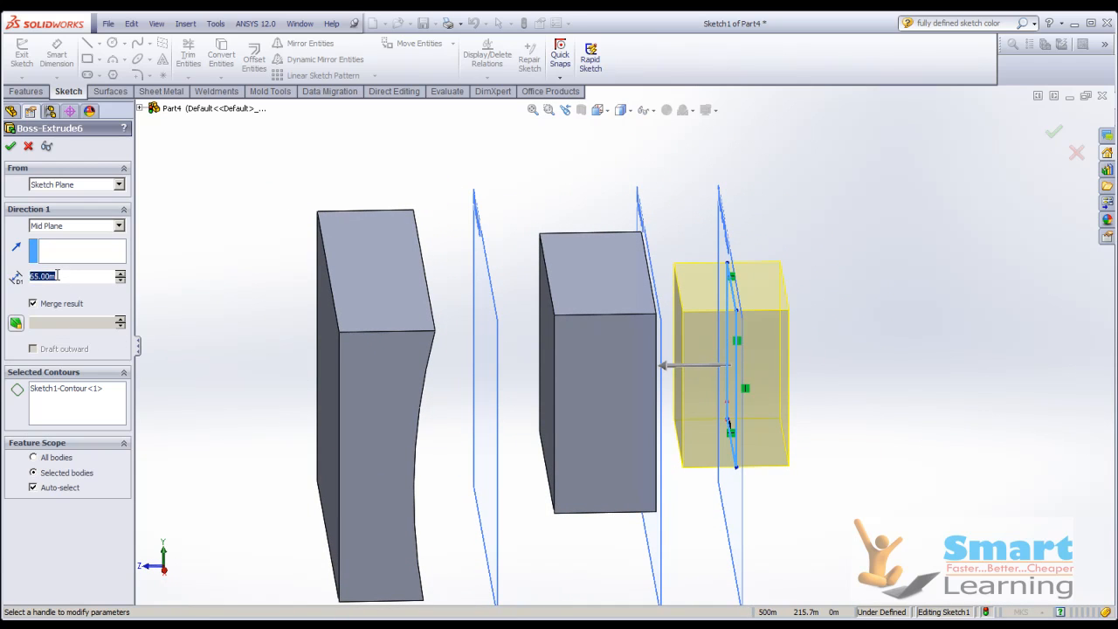
- Set the Mid Plane boss's total depth to 60 m and accept the feature edit
text(60)
key(Return)
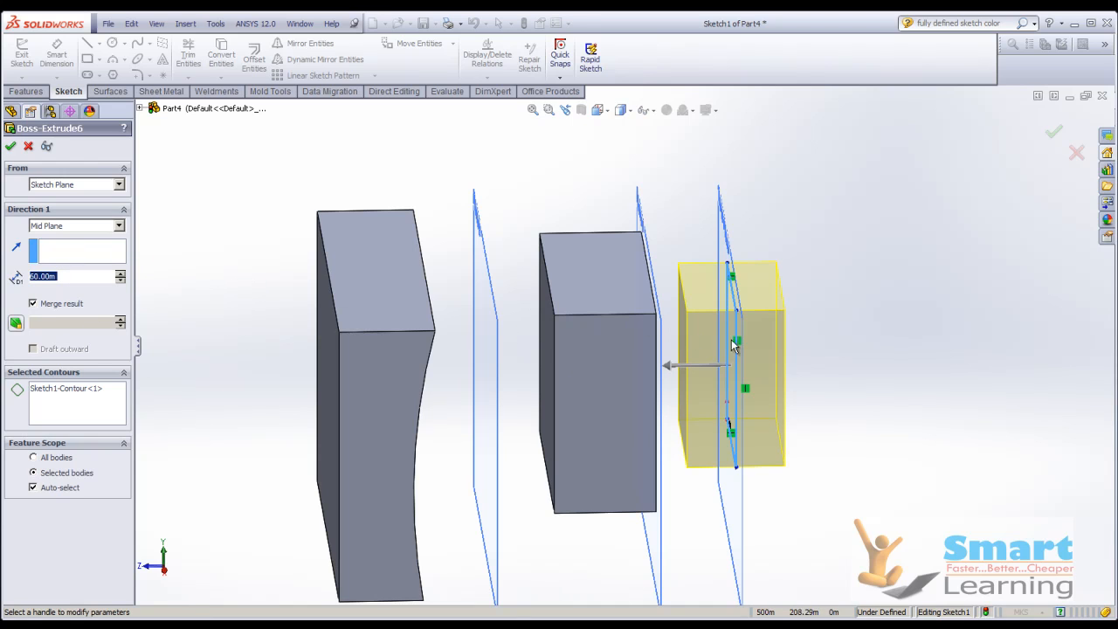
middle_drag(742, 358, 727, 399)
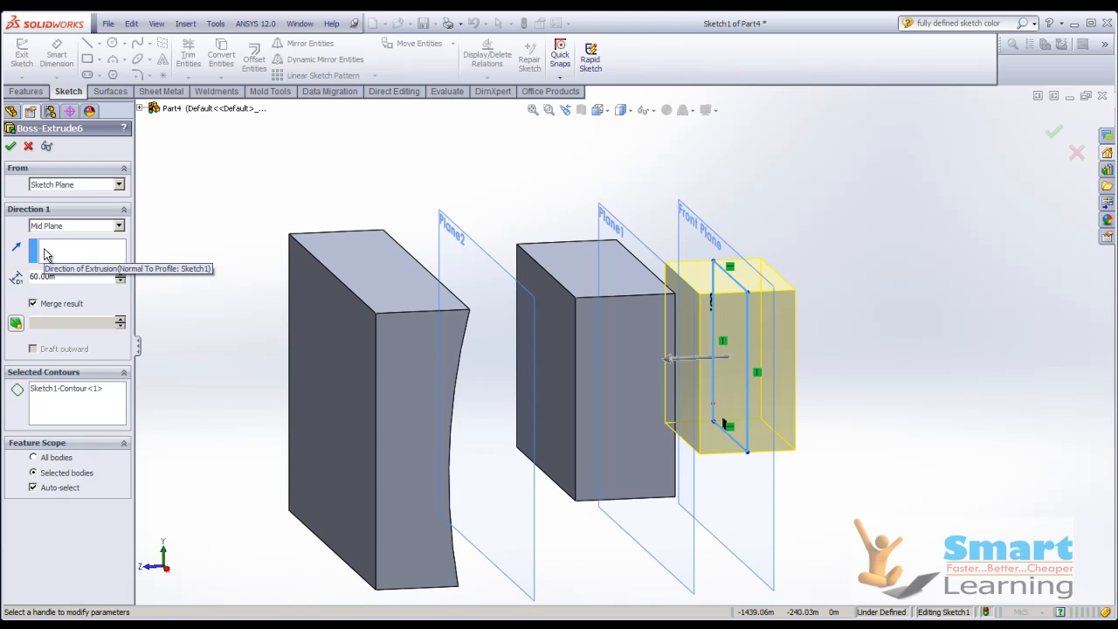
click(10, 146)
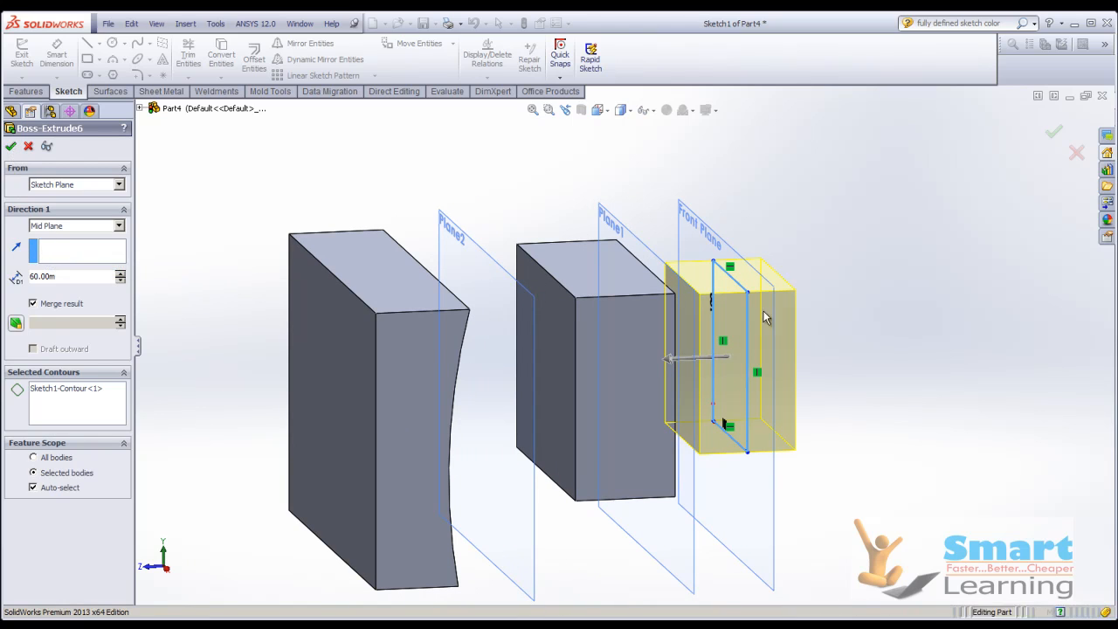
middle_drag(929, 280, 844, 319)
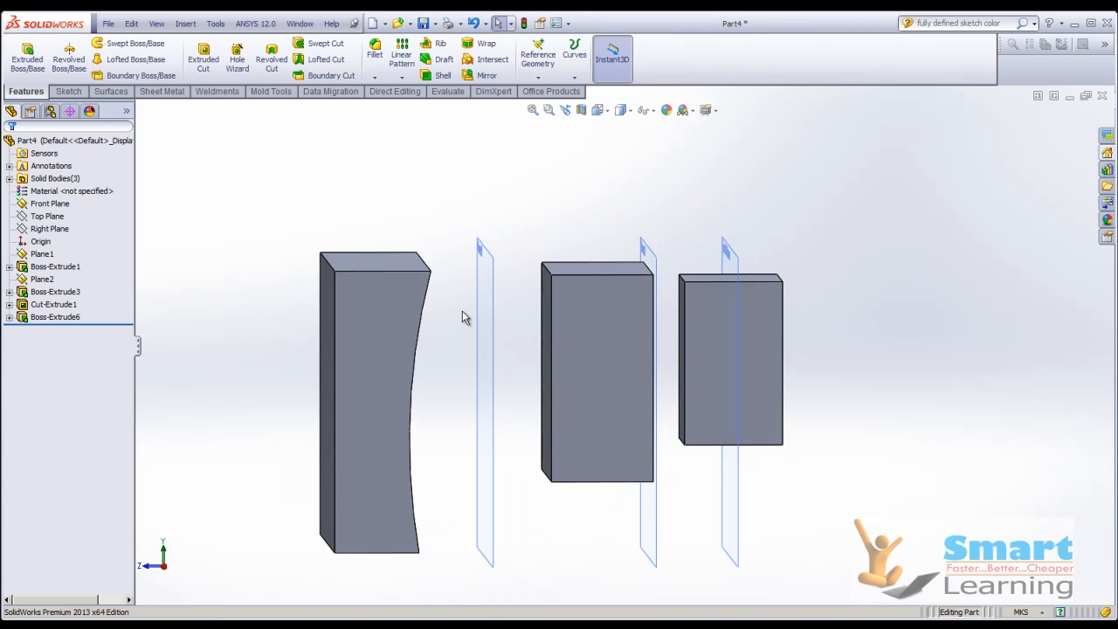
- Delete the Mid Plane boss feature from the part, leaving its sketch on the Front Plane
middle_drag(613, 329, 718, 278)
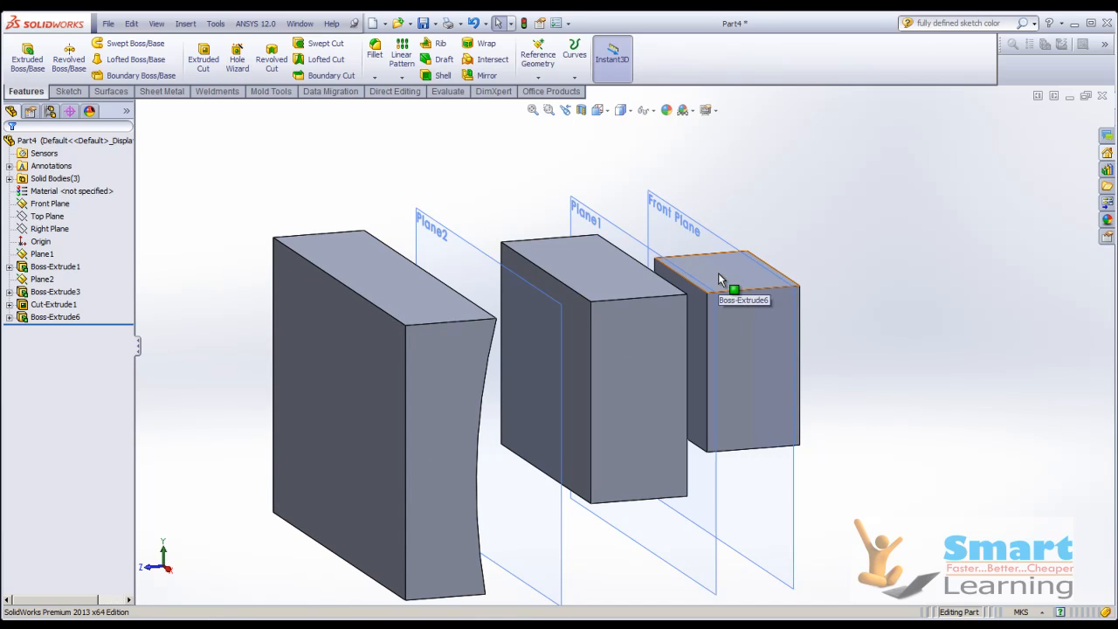
click(85, 320)
key(Delete)
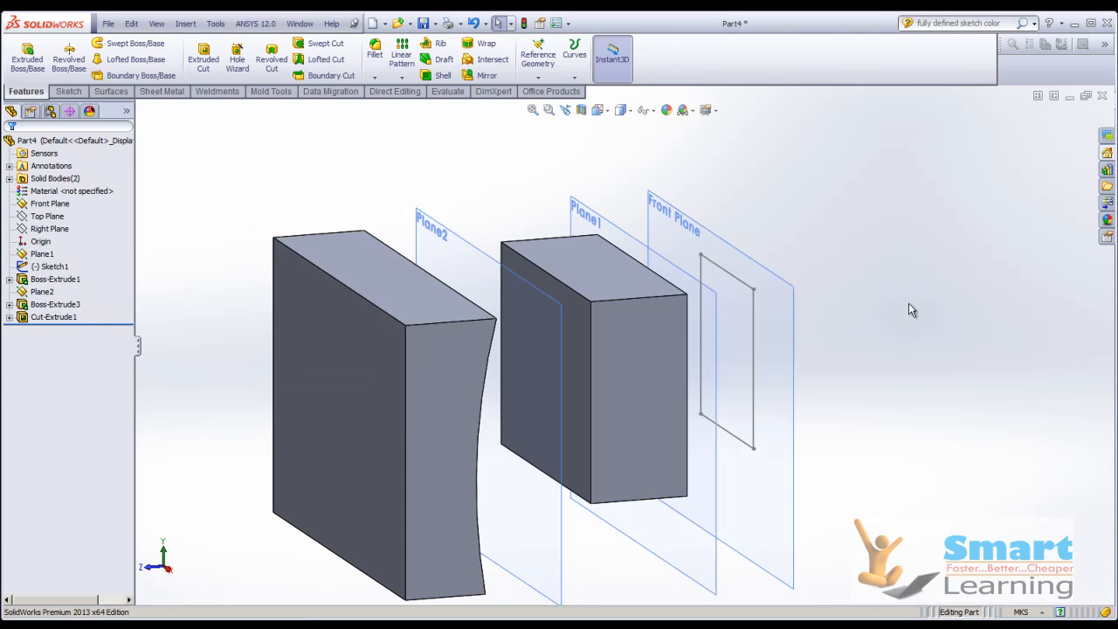
middle_drag(908, 304, 886, 281)
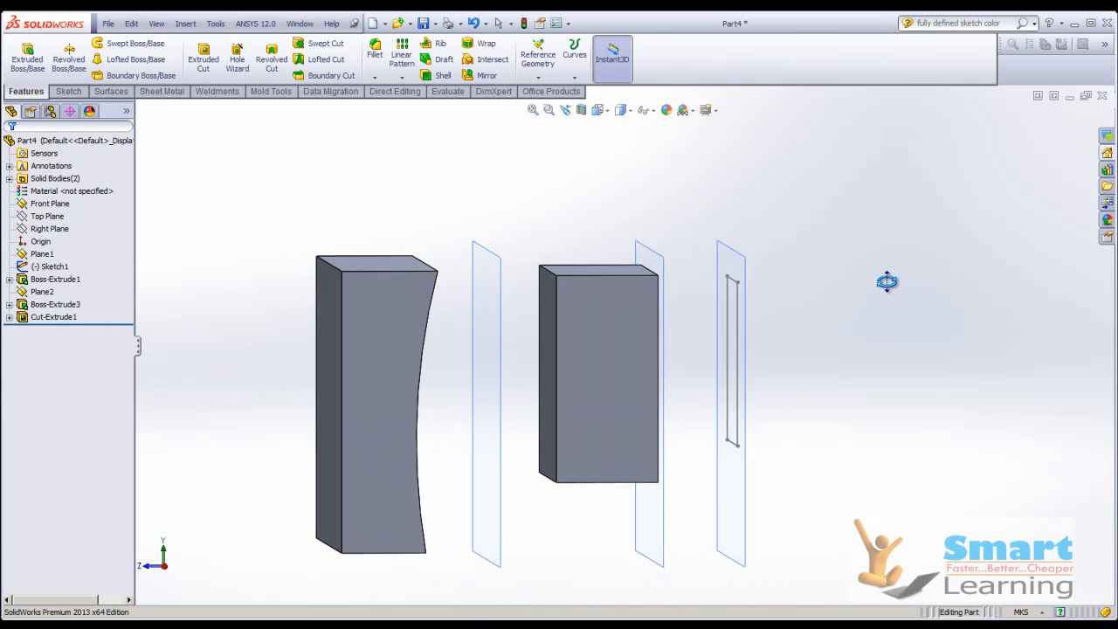
middle_drag(846, 381, 854, 419)
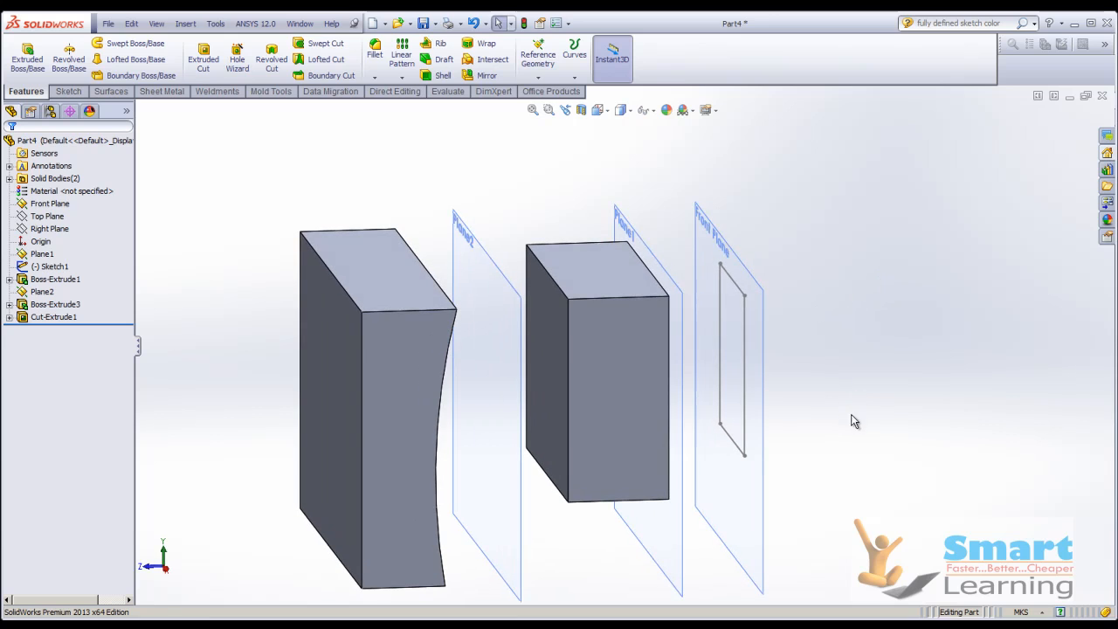
- Close the current part and create a new document from the Part template
click(1102, 94)
click(614, 341)
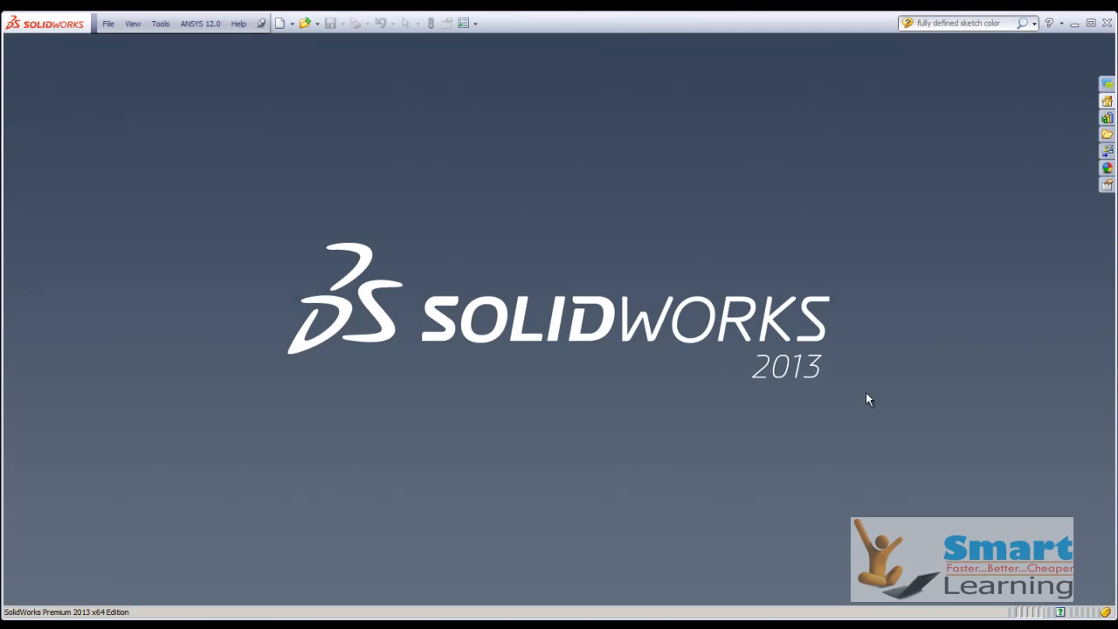
click(280, 23)
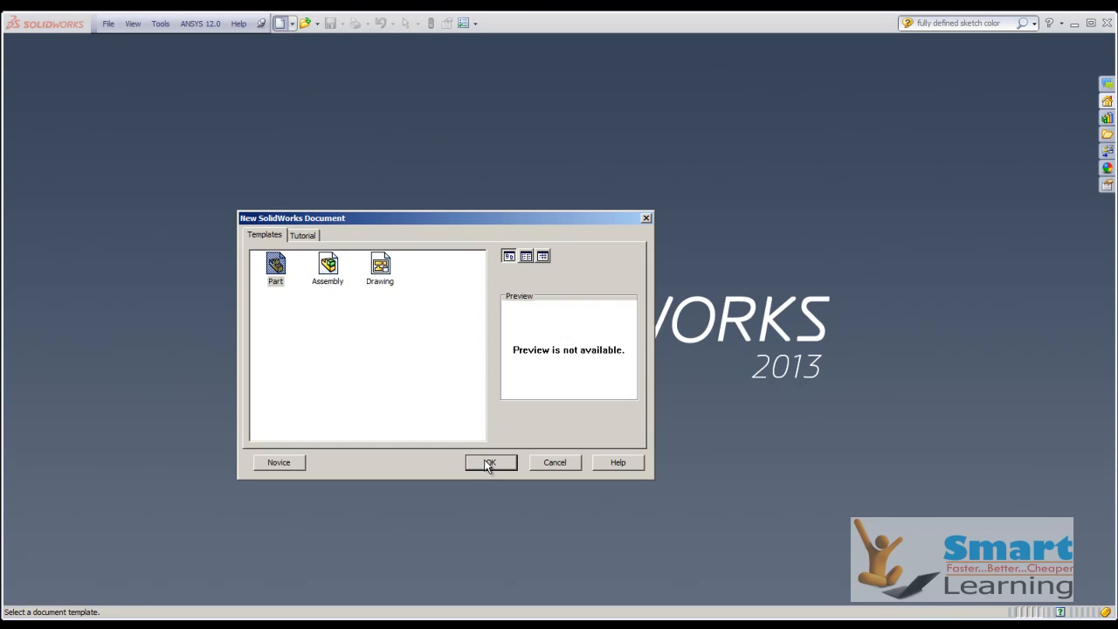
click(488, 464)
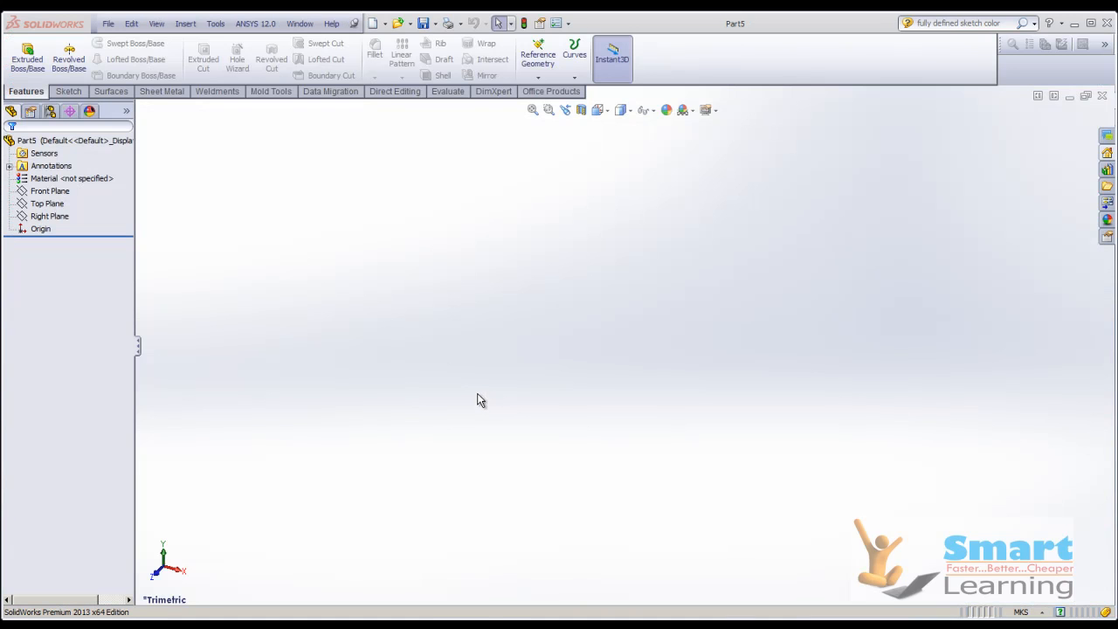
- Sketch a dimensioned horizontal straight slot on the Top Plane, starting at the origin, about 0.12 m between centres and 0.04 m wide, and exit the sketch
click(67, 91)
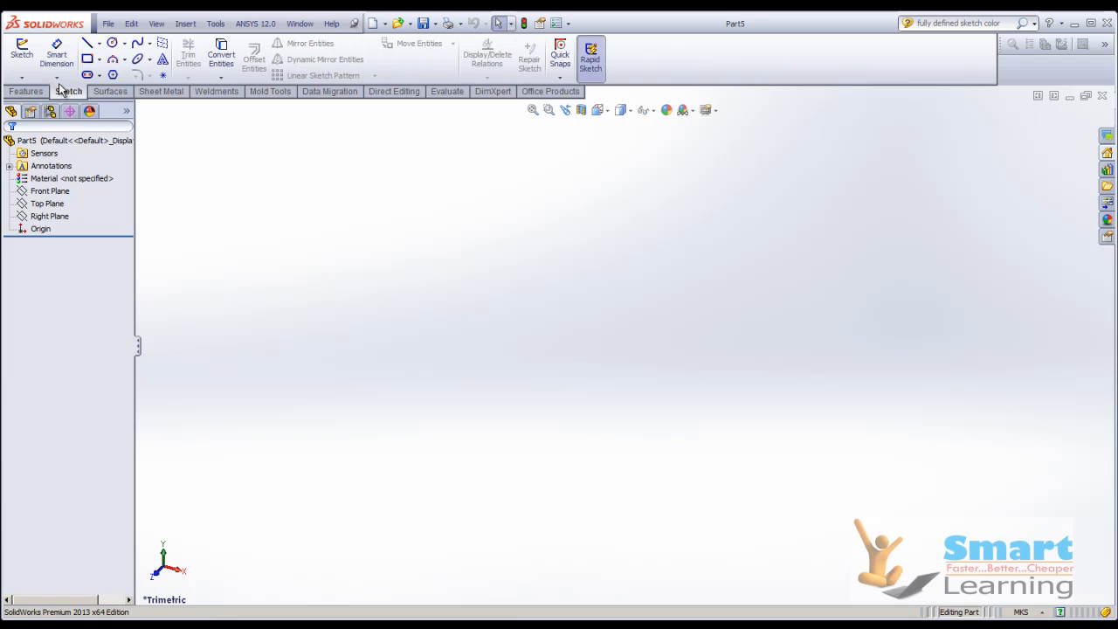
click(22, 51)
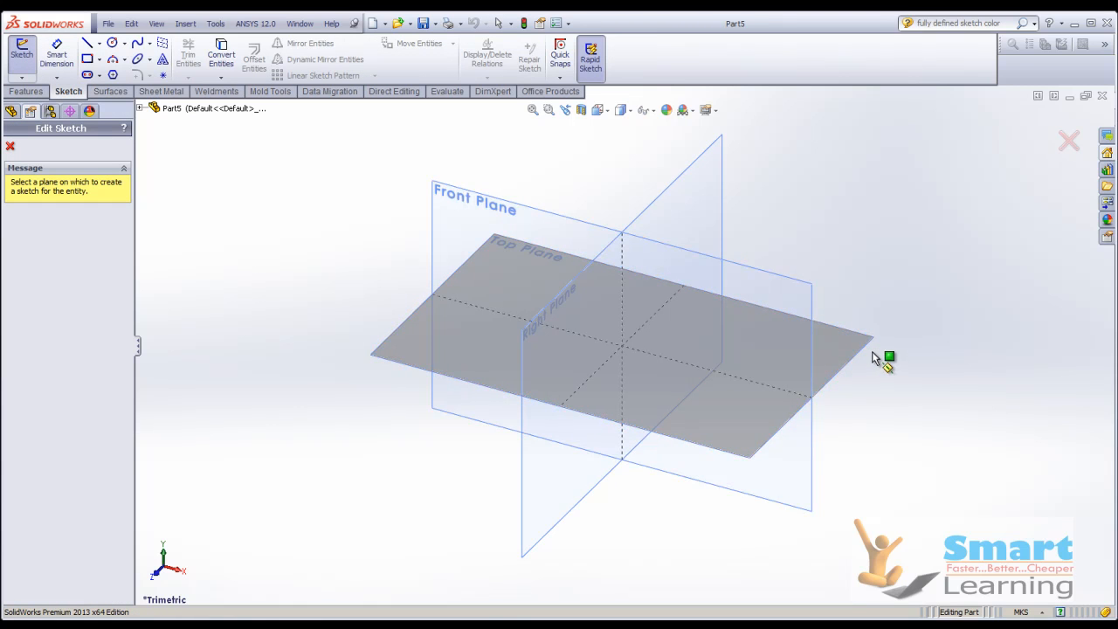
click(866, 349)
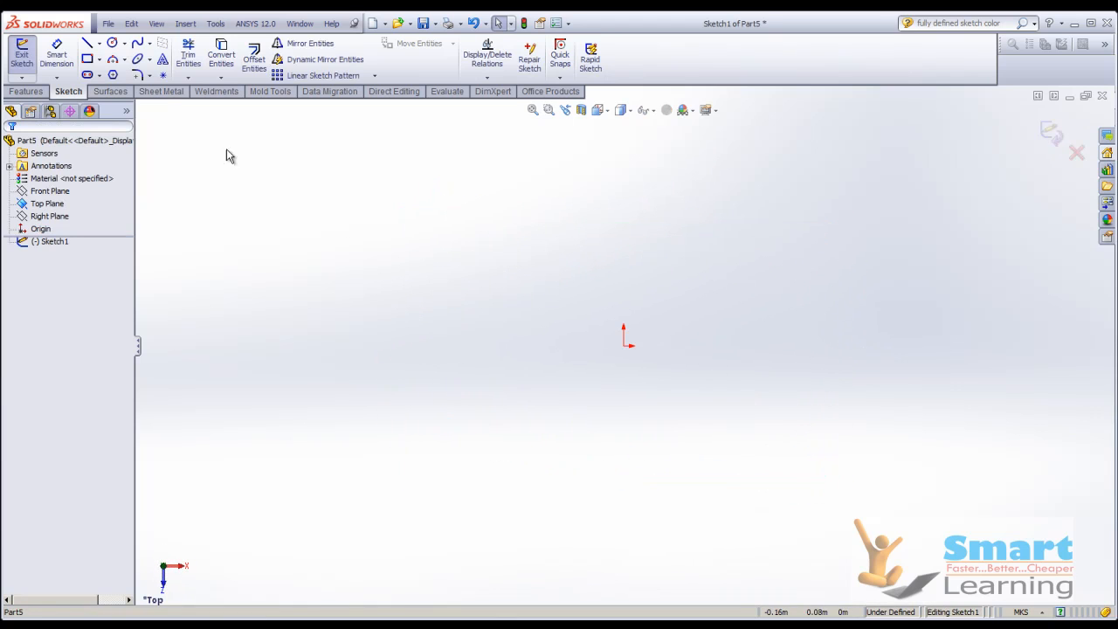
click(101, 76)
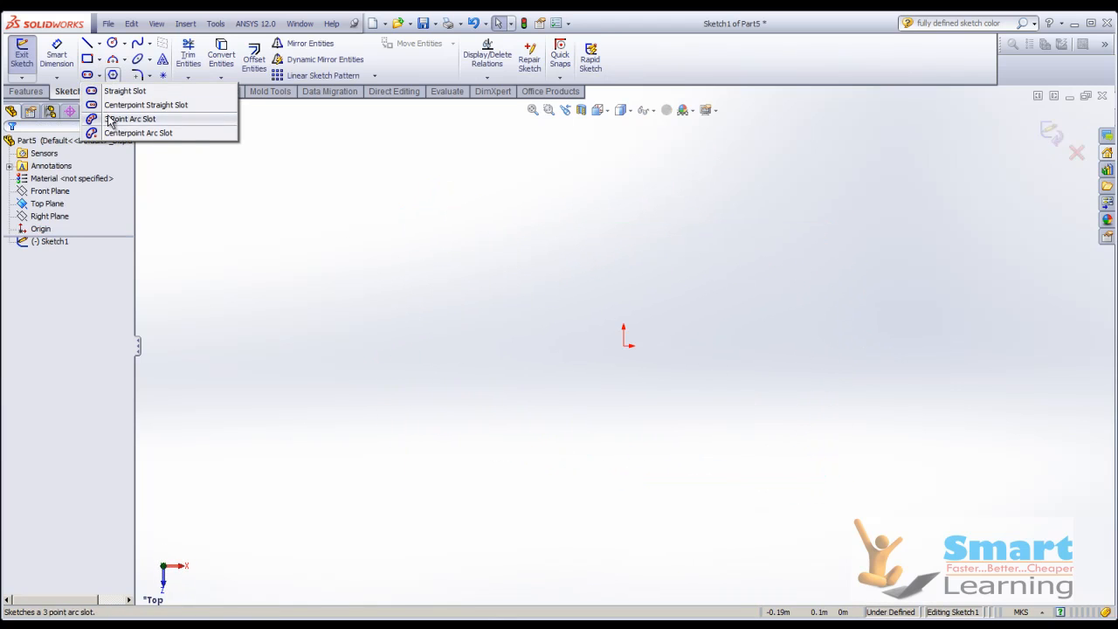
click(125, 91)
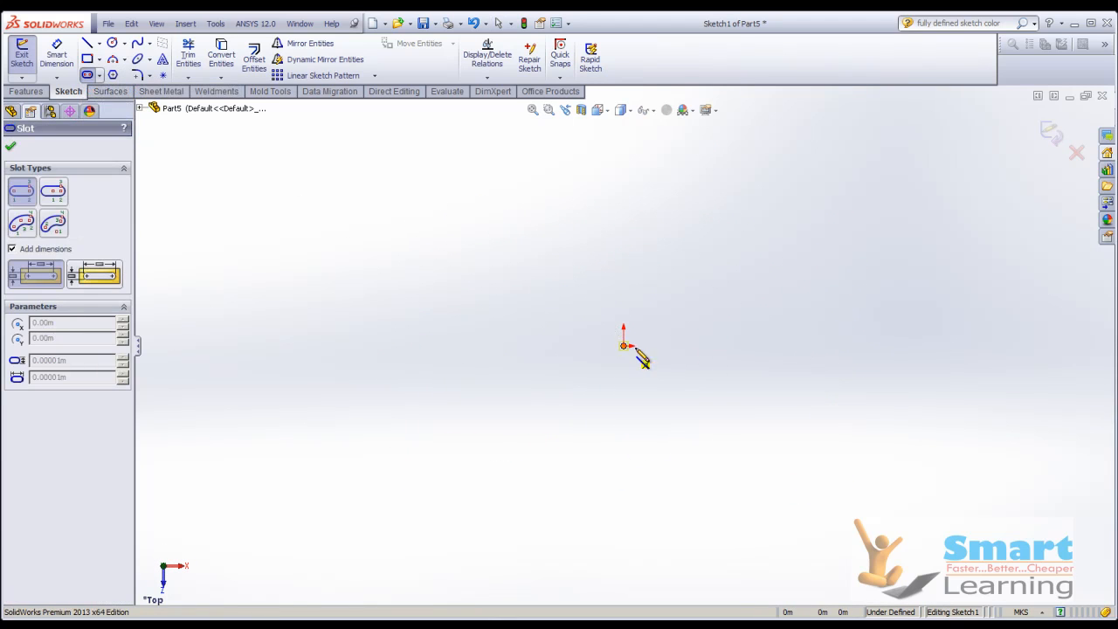
click(625, 346)
click(912, 347)
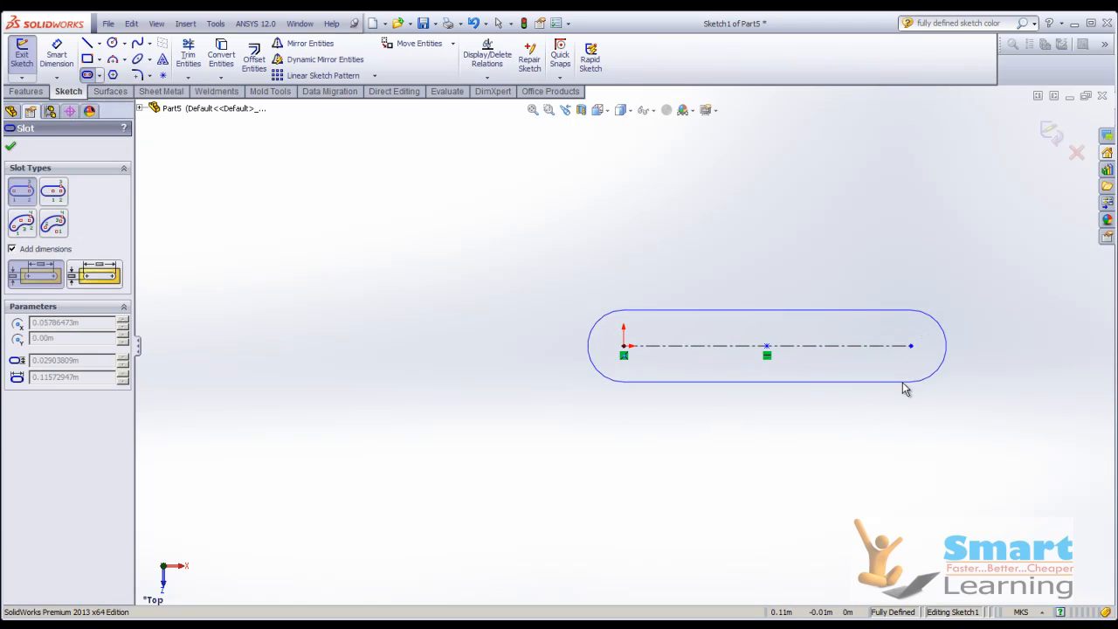
click(903, 389)
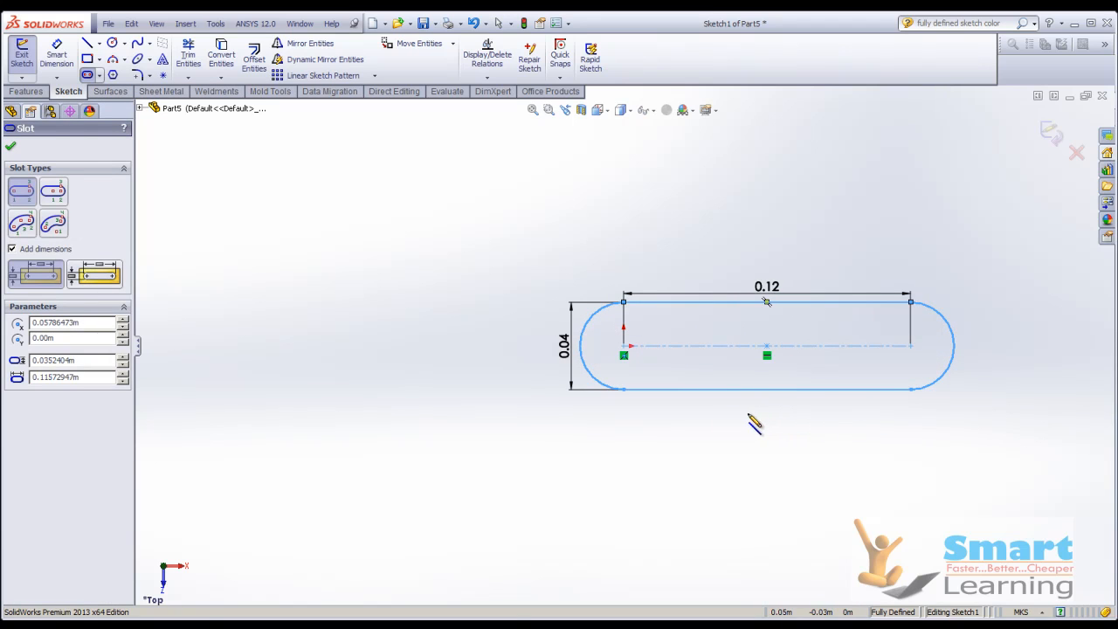
key(Escape)
click(1052, 135)
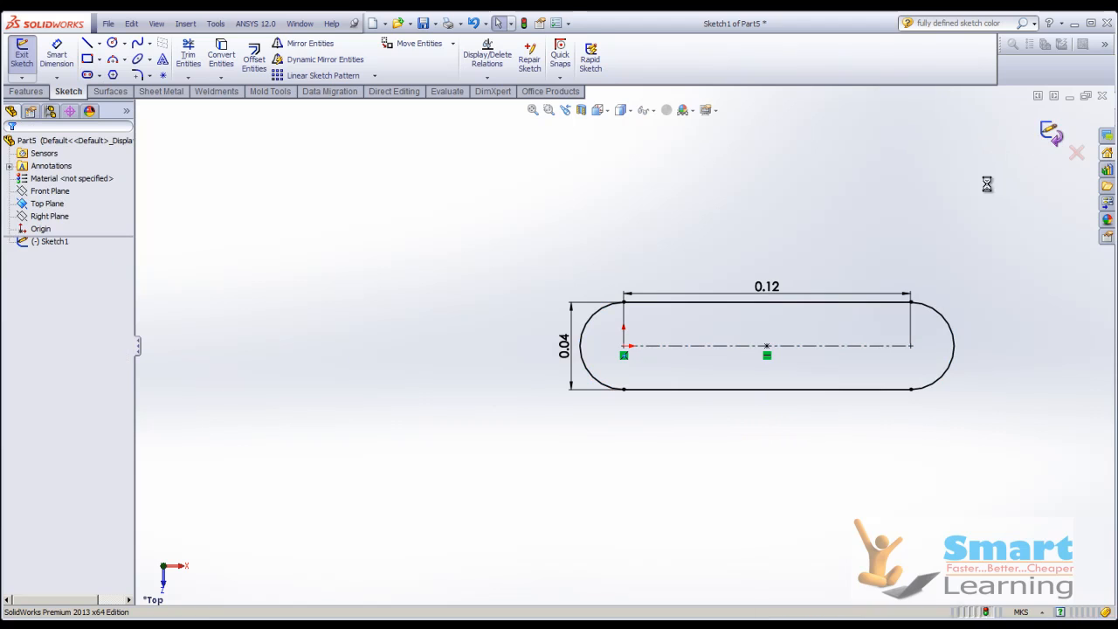
- Reopen the slot sketch and draw a slanted line about 0.17 m long from the midpoint of the slot's centreline, then exit the sketch
mouse_move(519, 350)
middle_down()
mouse_move(507, 349)
mouse_move(500, 270)
middle_up()
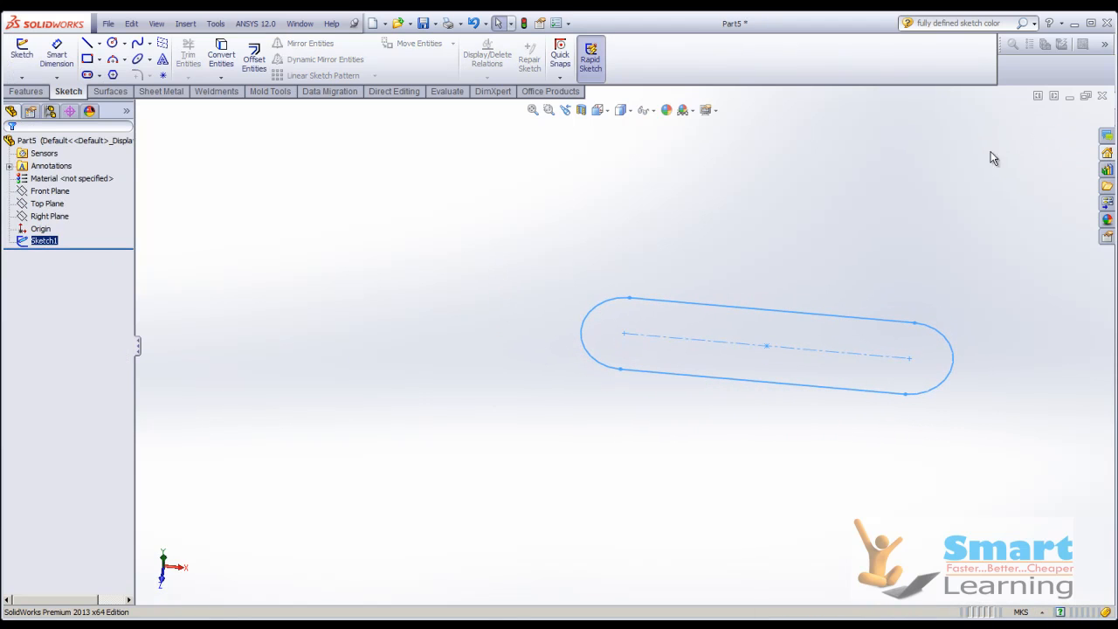
click(22, 52)
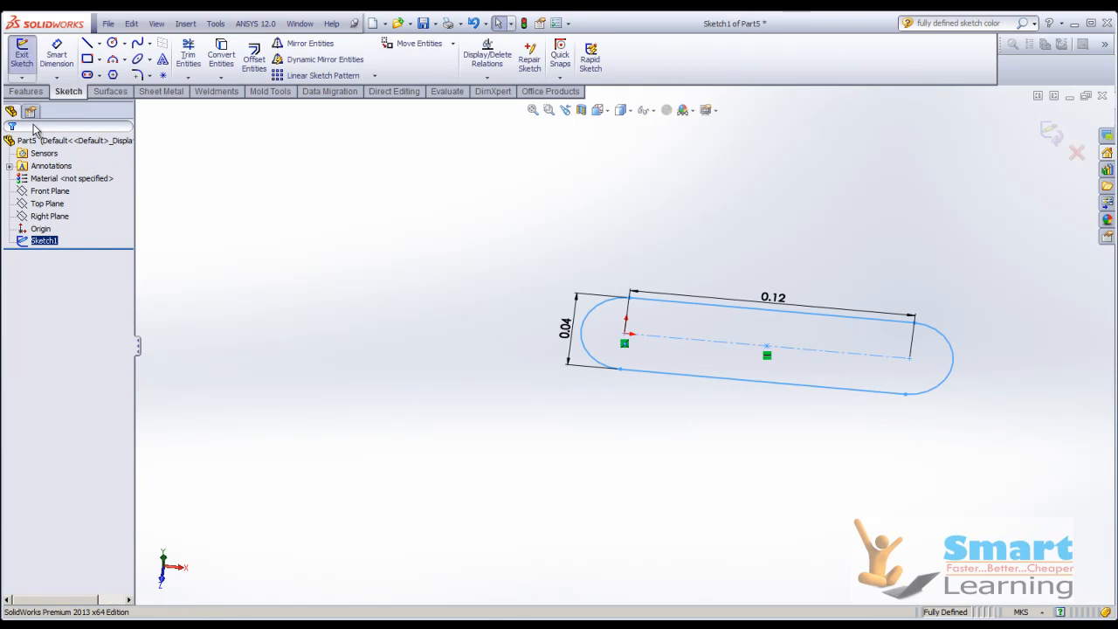
click(45, 191)
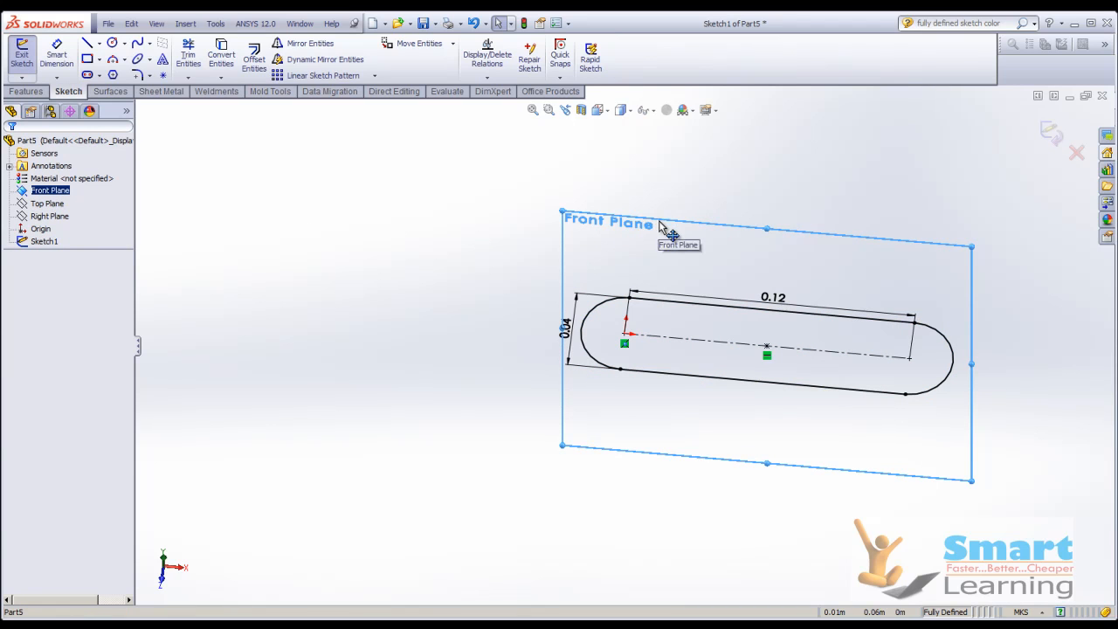
scroll(583, 251, up, 1)
mouse_move(583, 256)
middle_down()
mouse_move(829, 315)
mouse_move(740, 292)
mouse_move(804, 259)
mouse_move(791, 254)
middle_up()
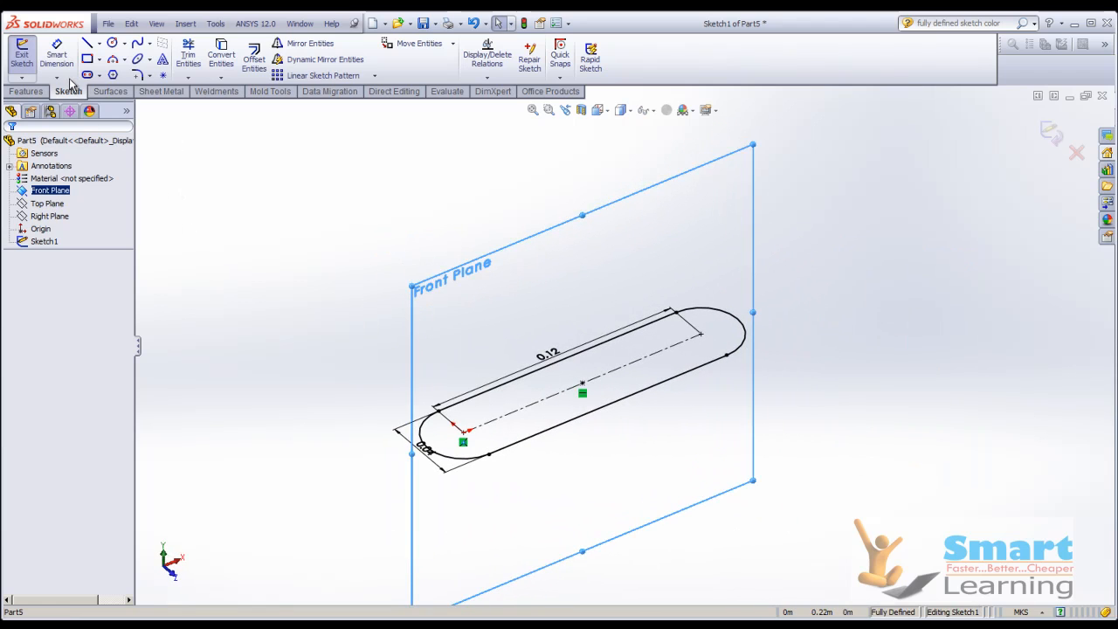
click(89, 45)
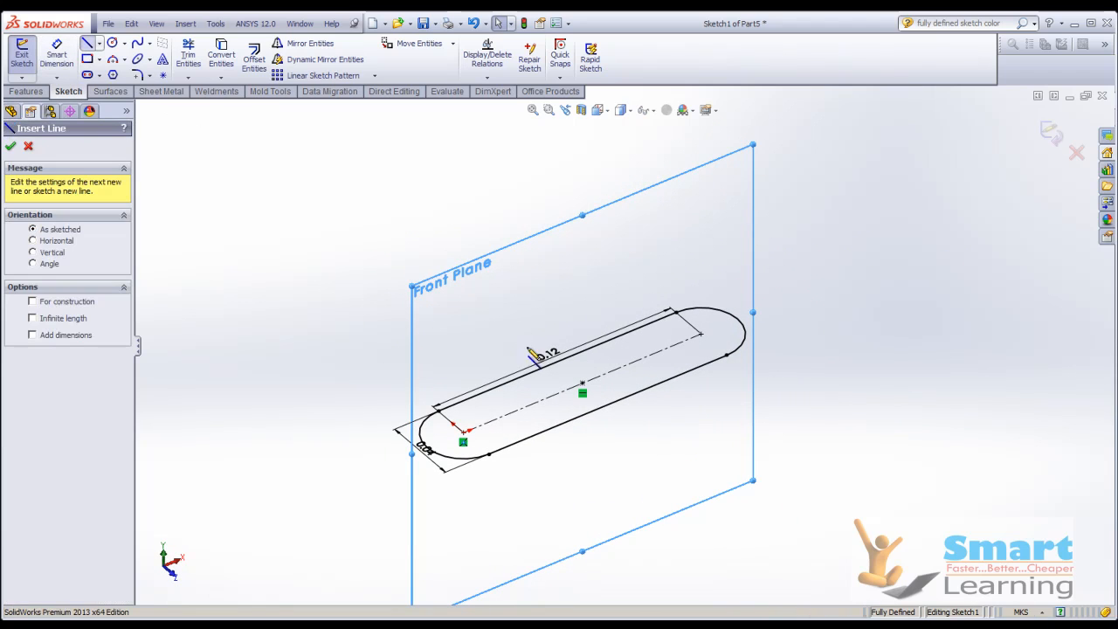
click(582, 386)
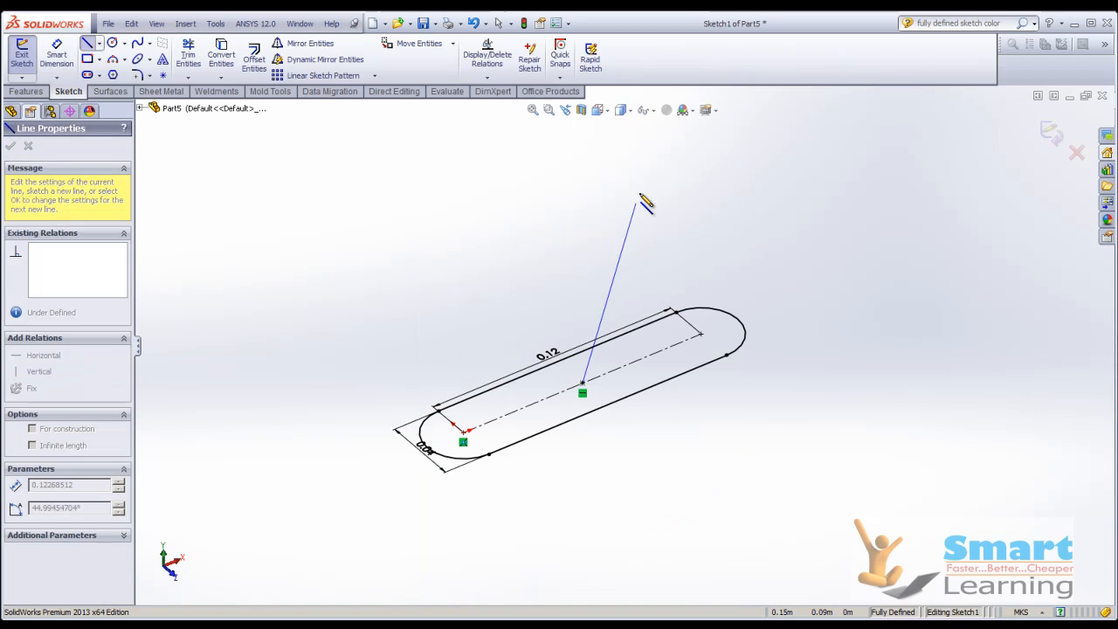
click(644, 128)
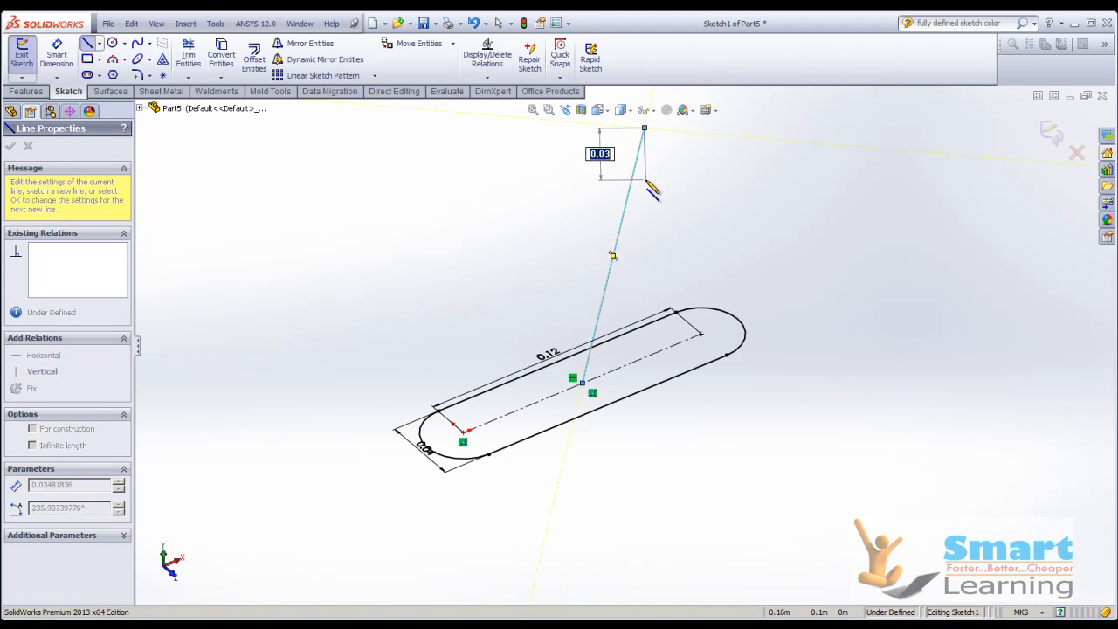
right_click(614, 199)
click(690, 105)
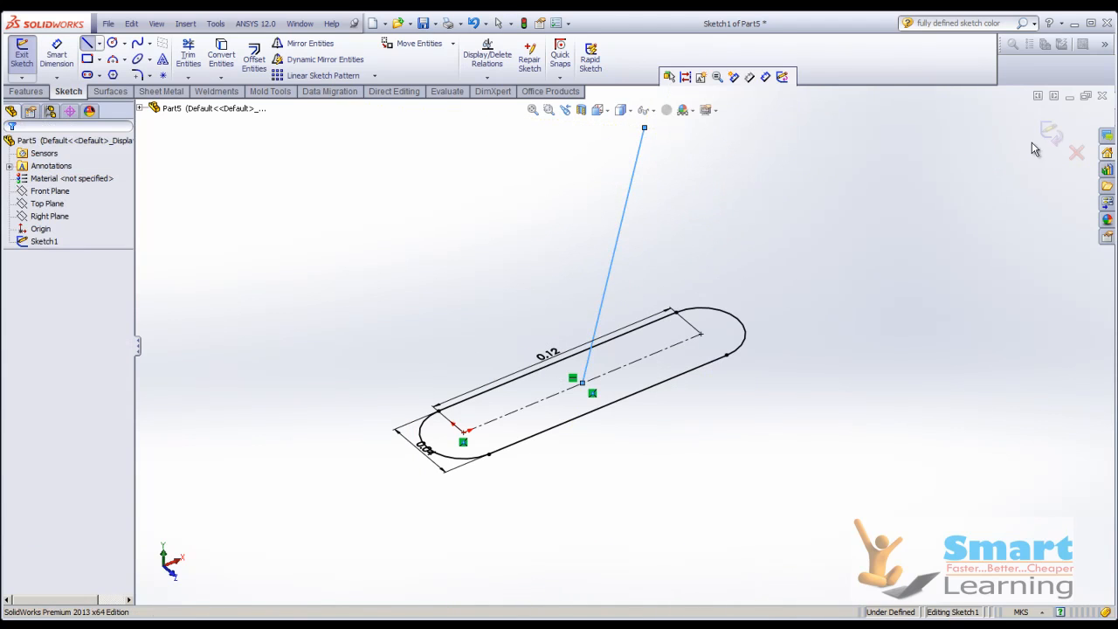
double_click(819, 355)
- Delete the whole sketch containing the slot and slanted line, and undo that deletion
mouse_move(681, 493)
middle_down()
mouse_move(661, 442)
mouse_move(576, 456)
mouse_move(599, 440)
mouse_move(653, 475)
middle_up()
click(583, 323)
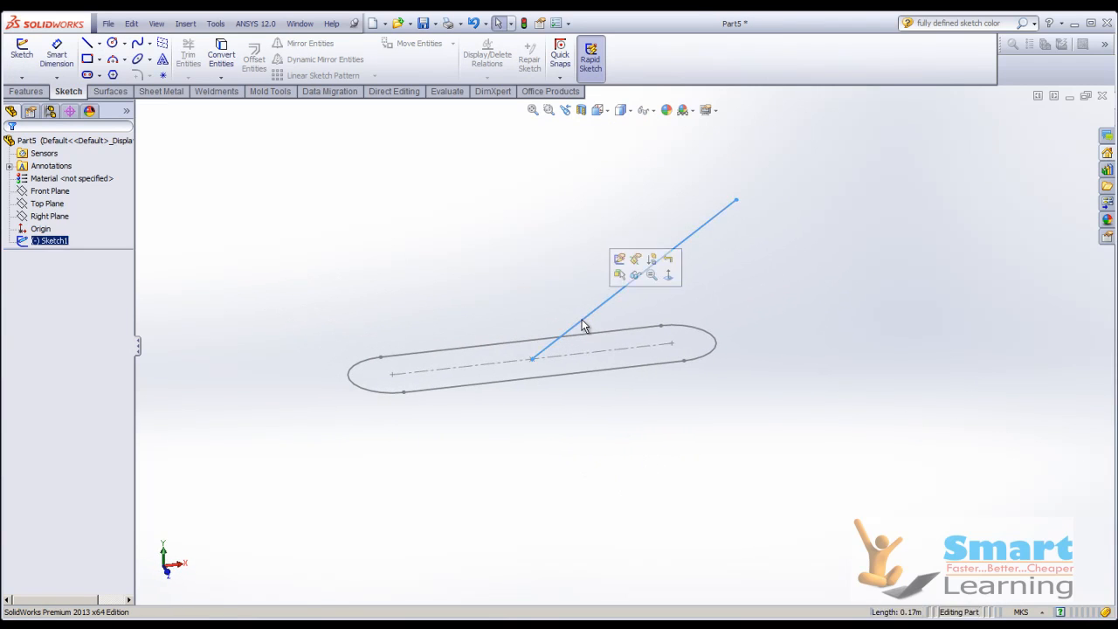
key(Delete)
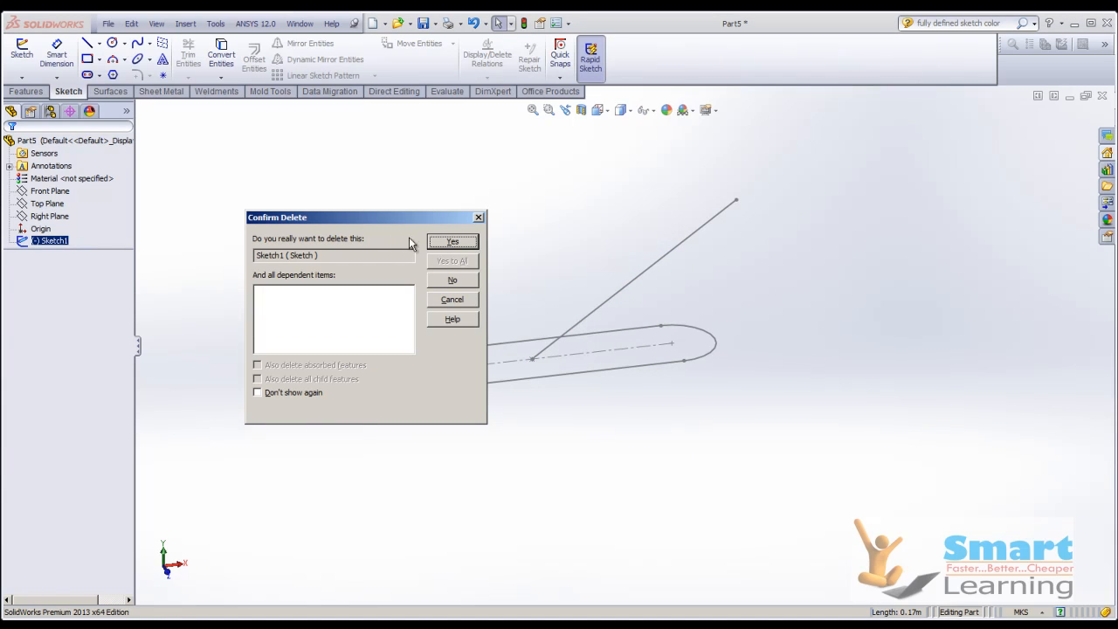
click(451, 244)
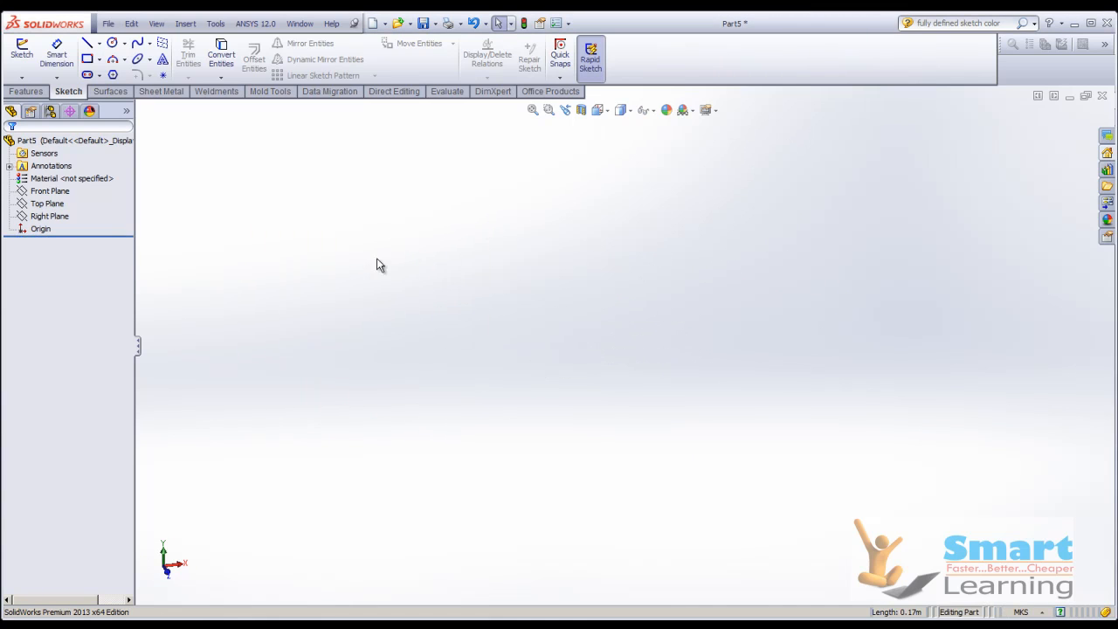
key(ctrl+z)
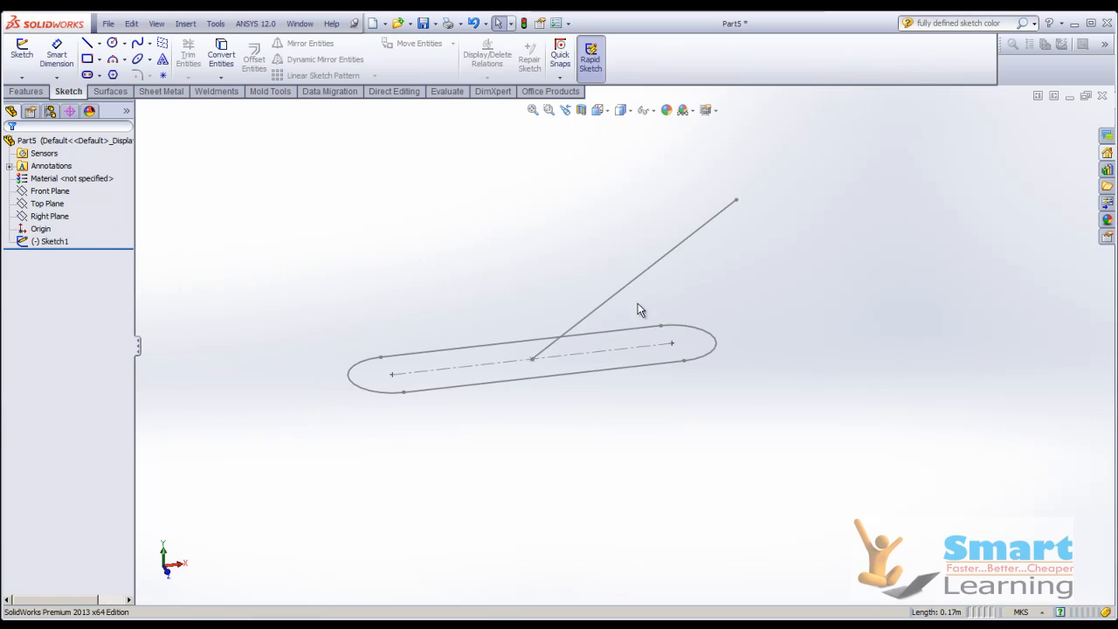
- Edit the slot sketch to delete only the slanted line, and exit the sketch
click(630, 284)
click(625, 287)
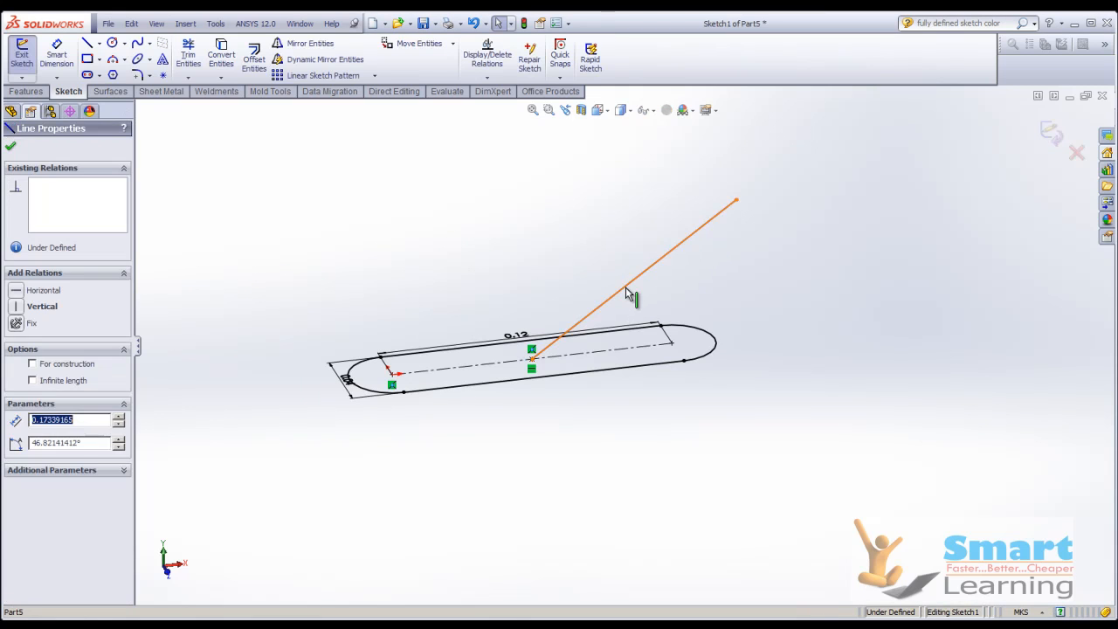
key(Delete)
click(1053, 131)
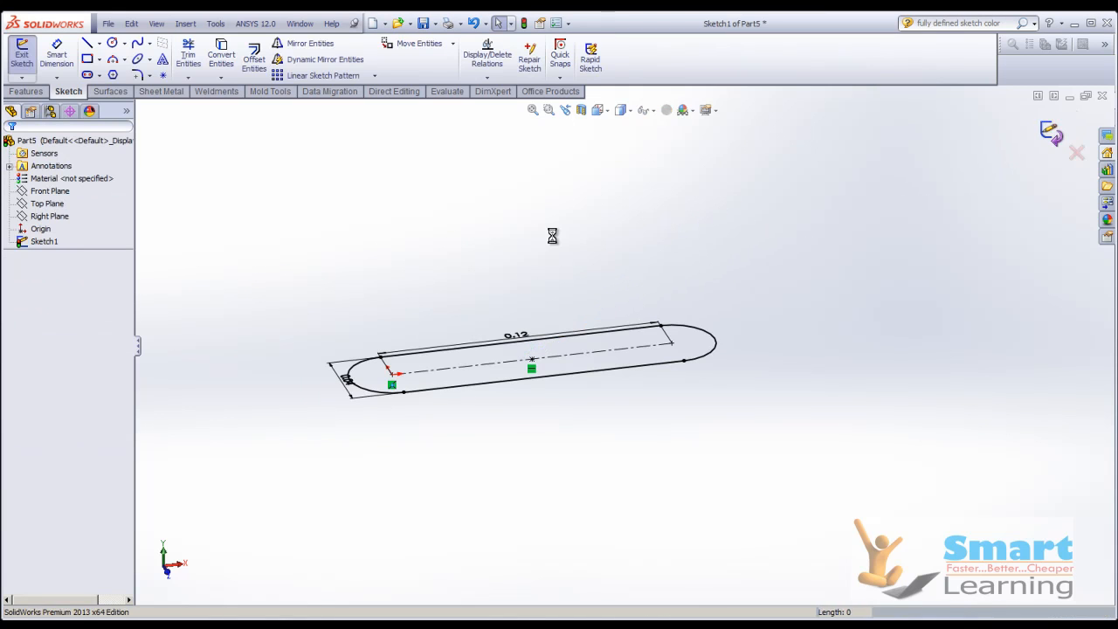
- Start a new sketch on the Front Plane and orient the view to face it from the front
click(604, 112)
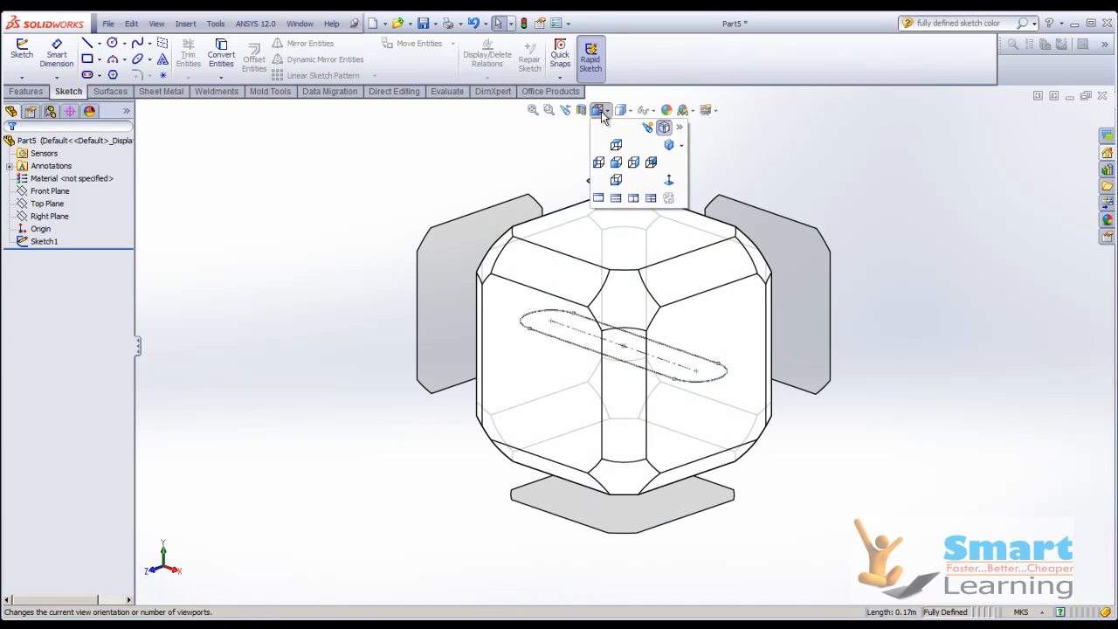
click(624, 297)
scroll(423, 358, up, 3)
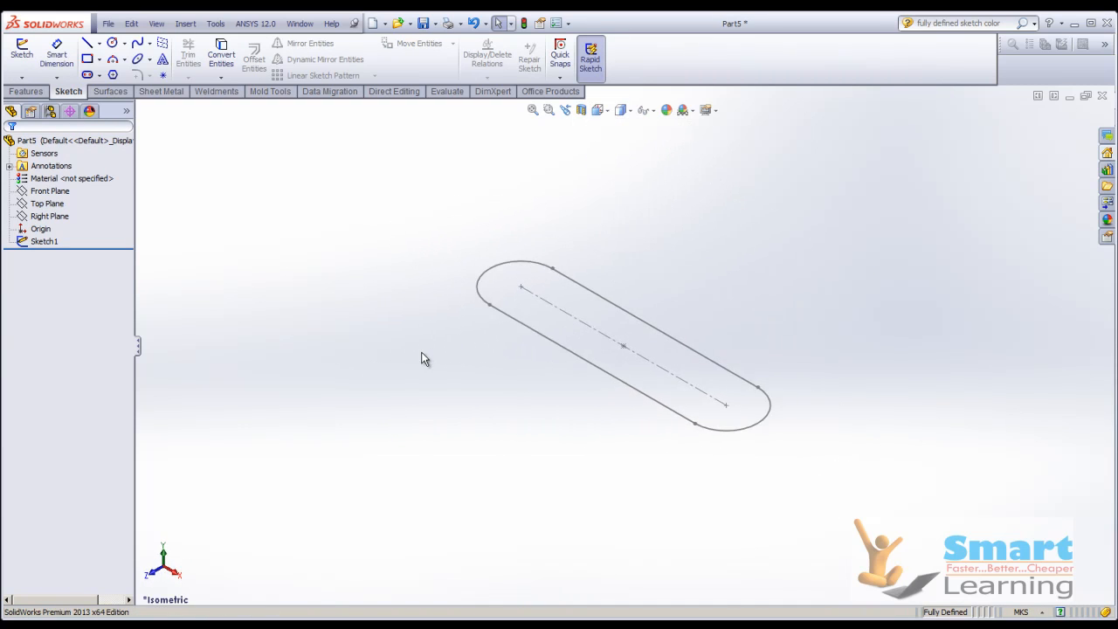
click(21, 54)
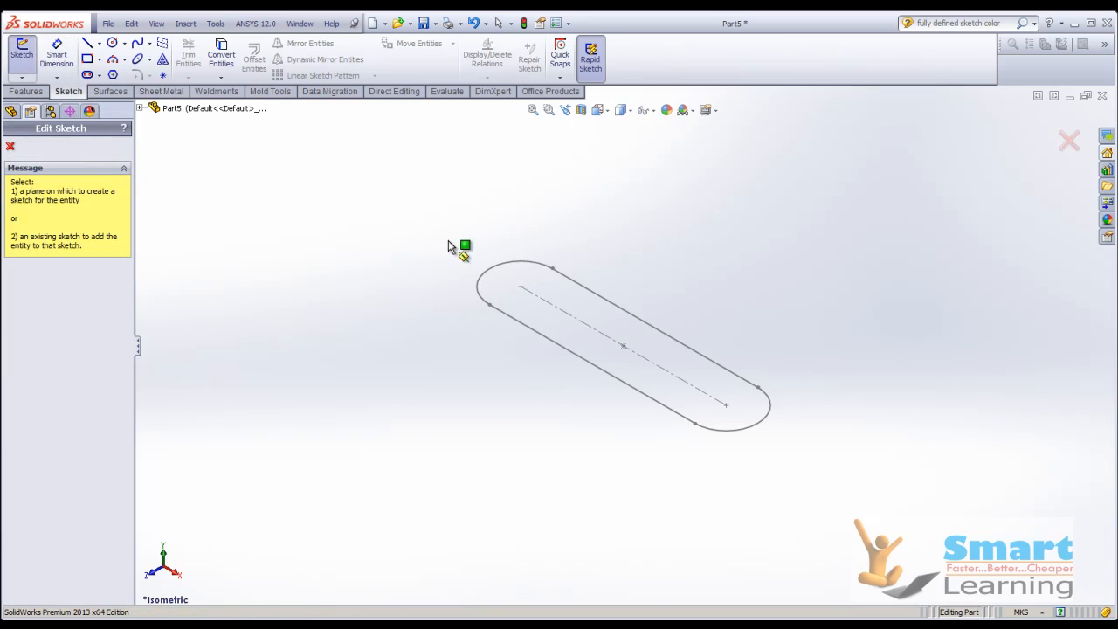
click(140, 108)
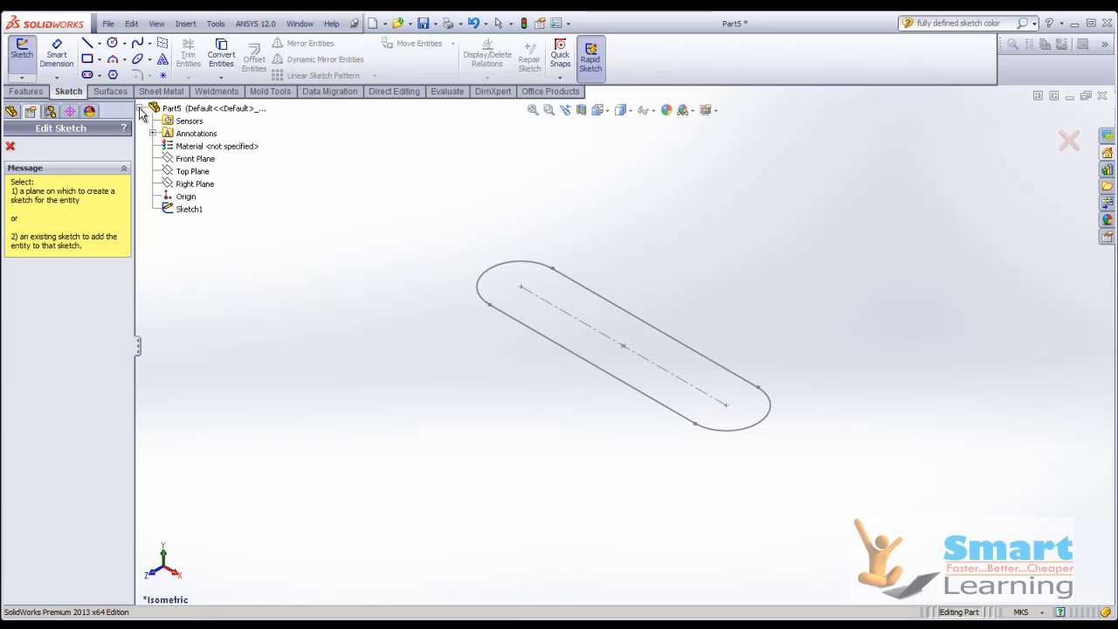
click(179, 158)
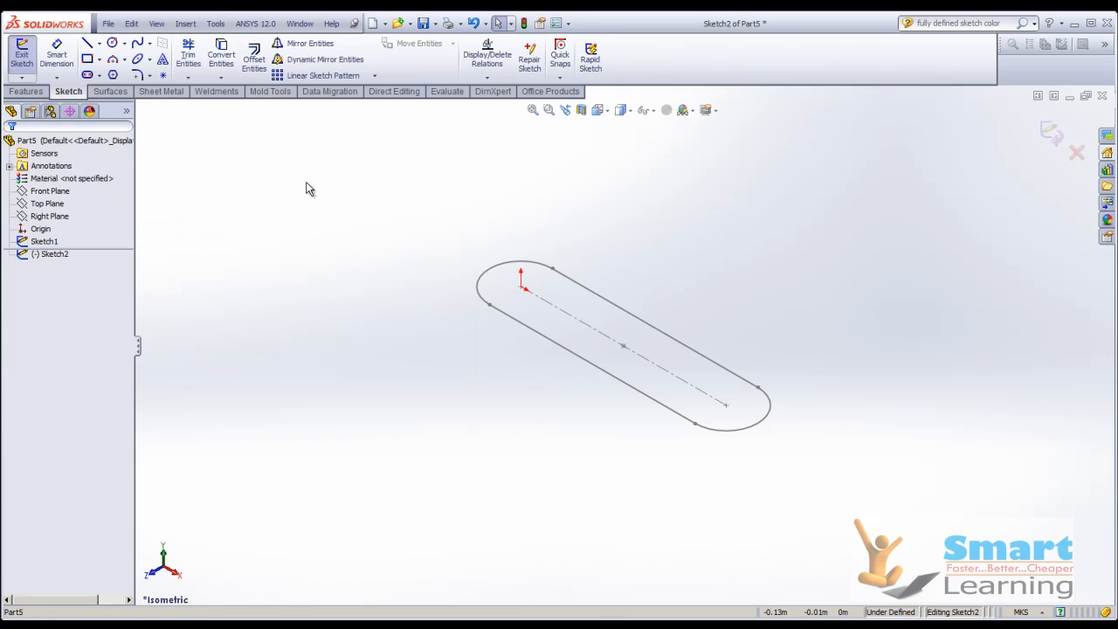
click(597, 114)
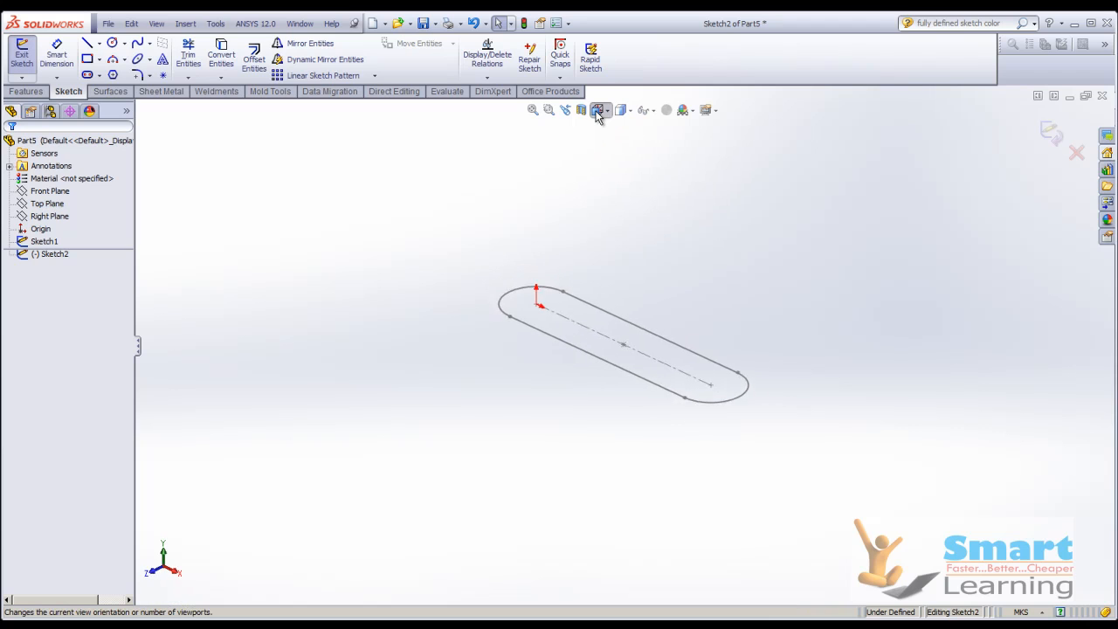
click(538, 367)
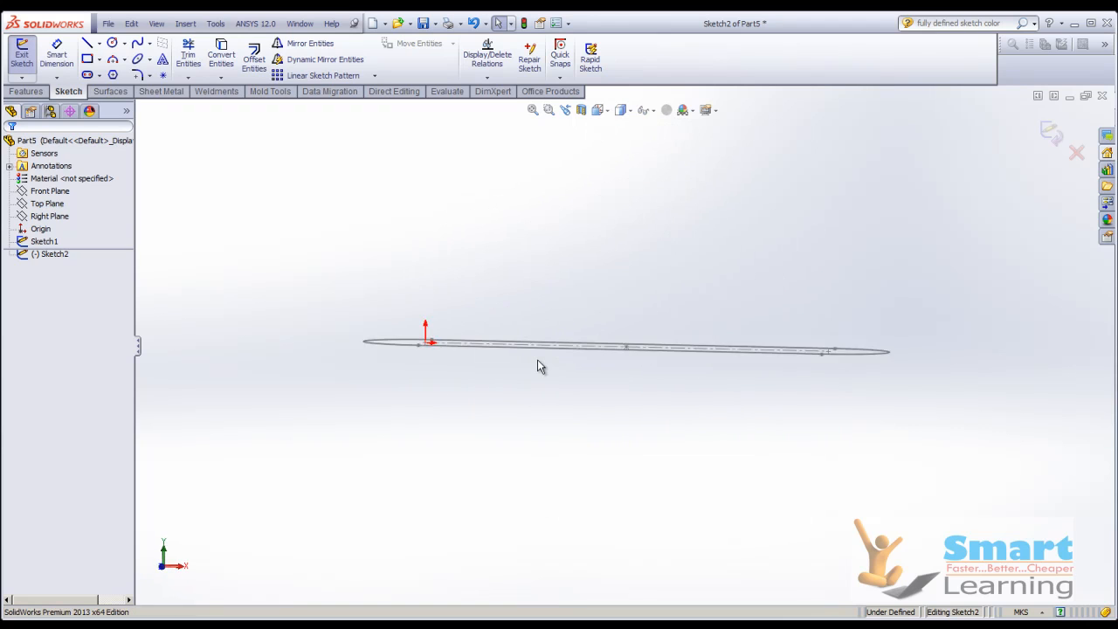
- Draw a slanted line rising away from the origin from the midpoint of the slot's centreline, and exit the sketch
click(88, 43)
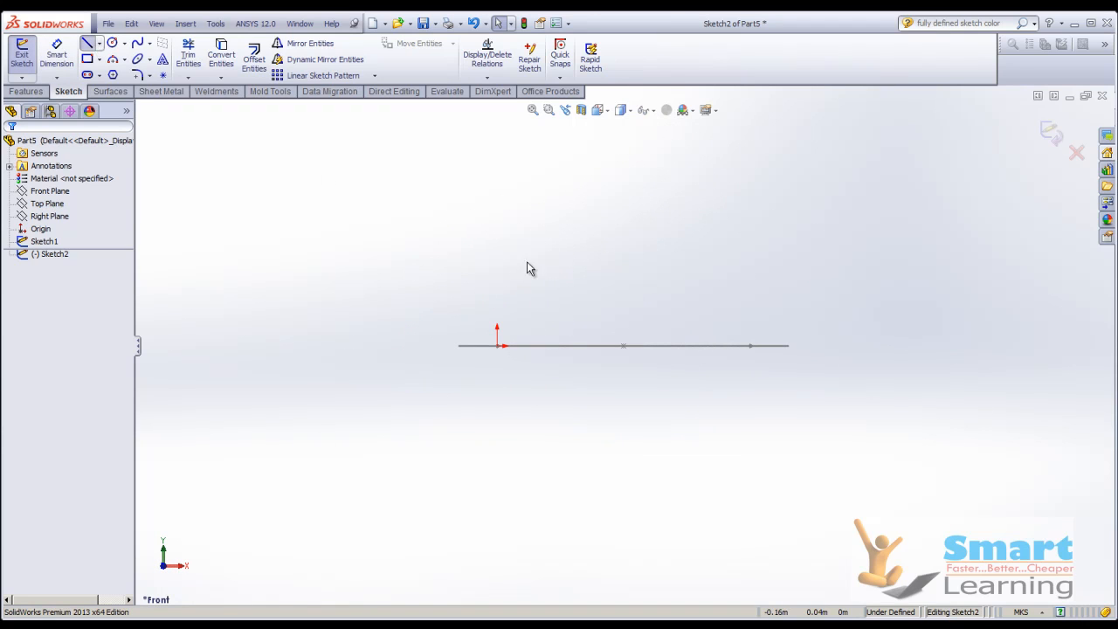
click(622, 345)
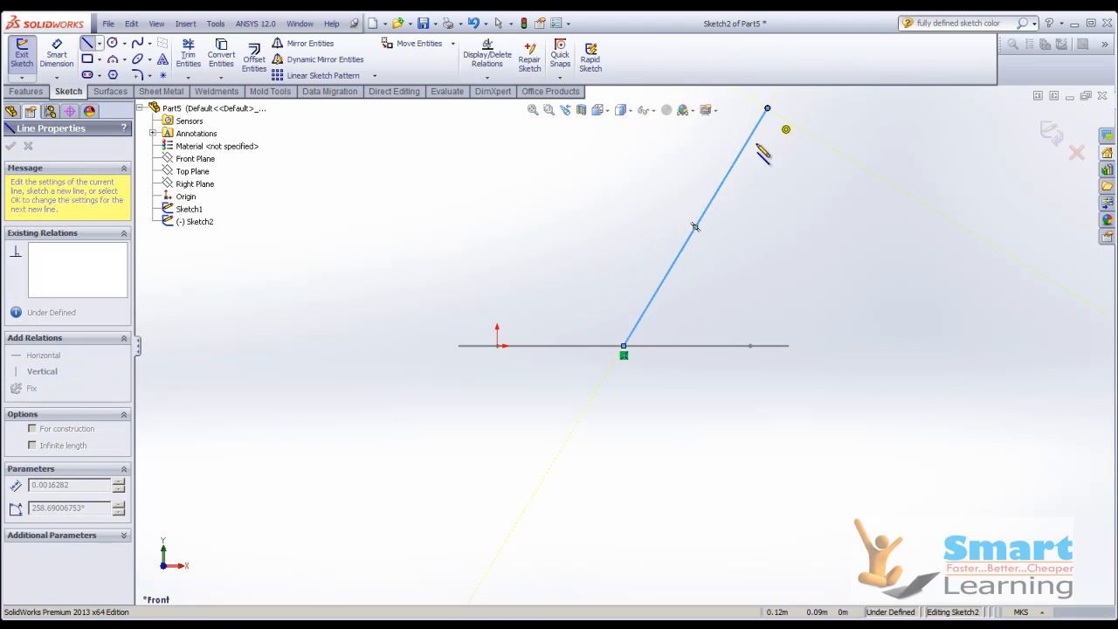
click(767, 108)
right_click(885, 161)
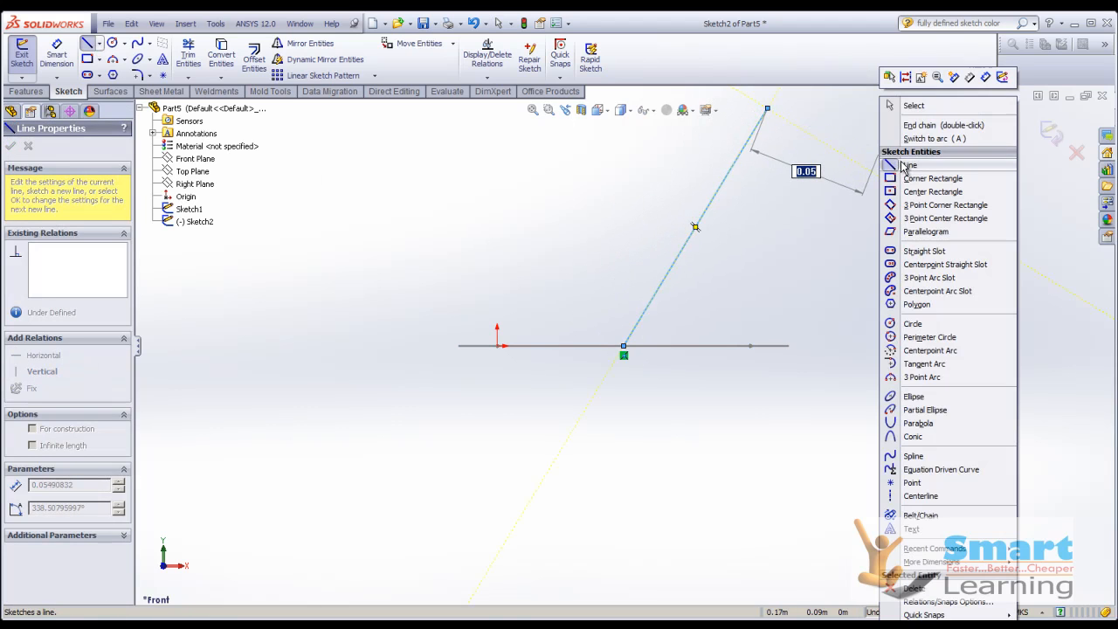
click(908, 107)
click(1050, 138)
mouse_move(789, 254)
middle_down()
mouse_move(766, 342)
mouse_move(710, 360)
middle_up()
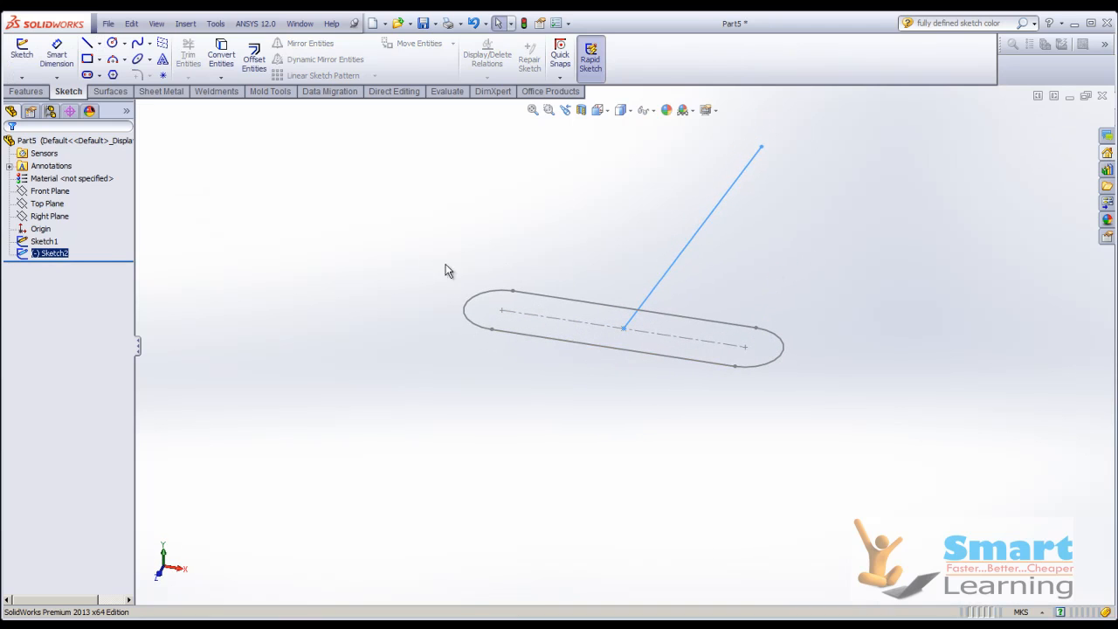
click(243, 240)
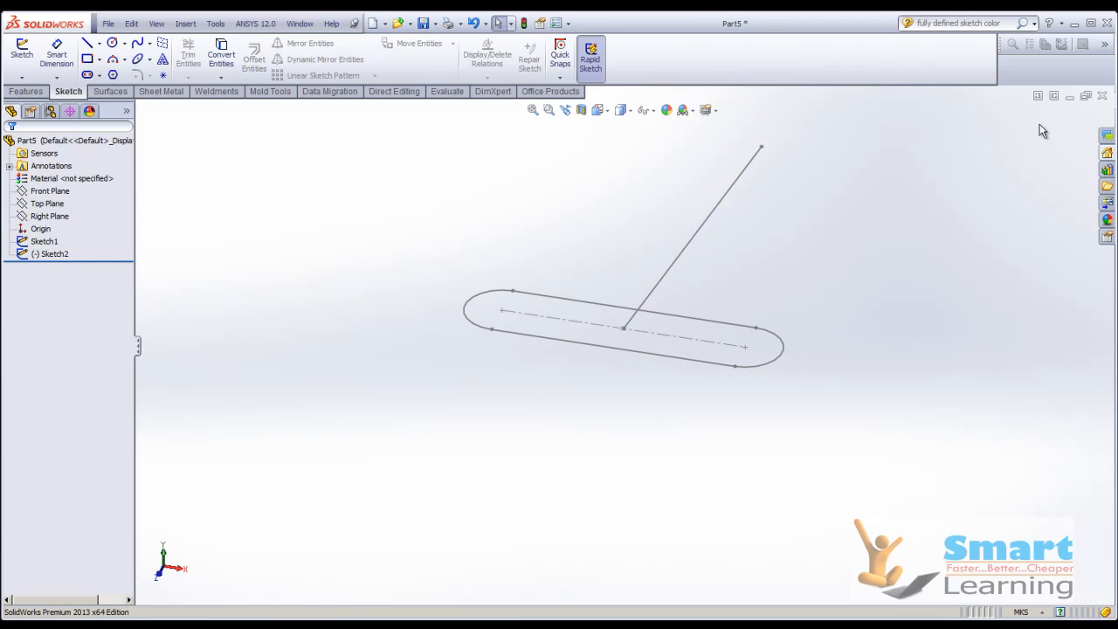
- Extrude the slot profile as a Blind boss 0.112 m deep, using the slanted line as the direction of extrusion
click(28, 91)
click(25, 59)
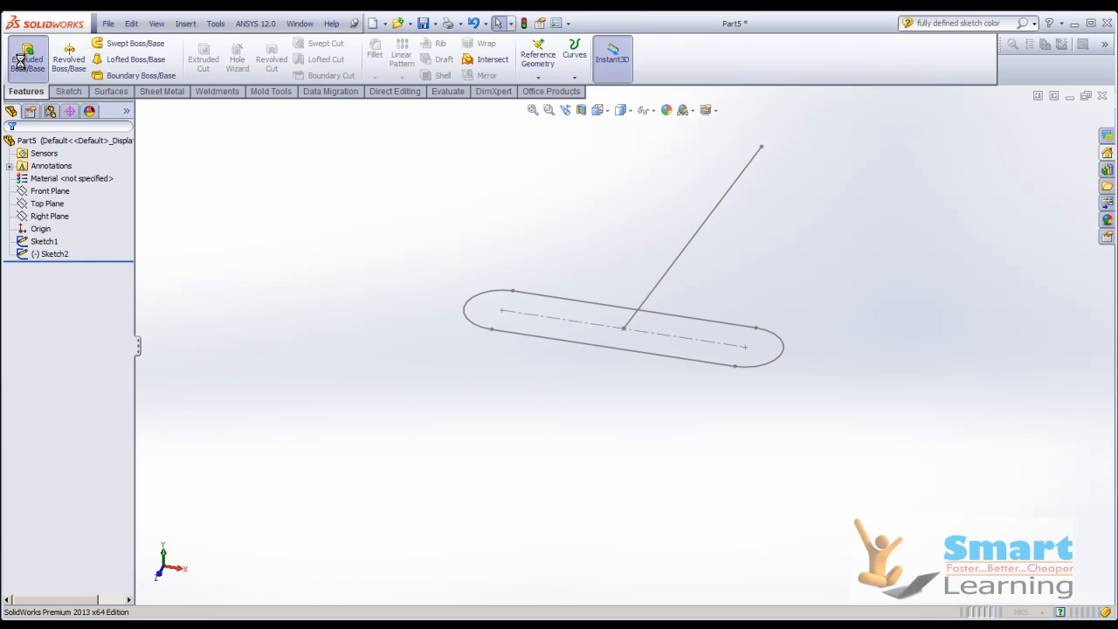
click(527, 336)
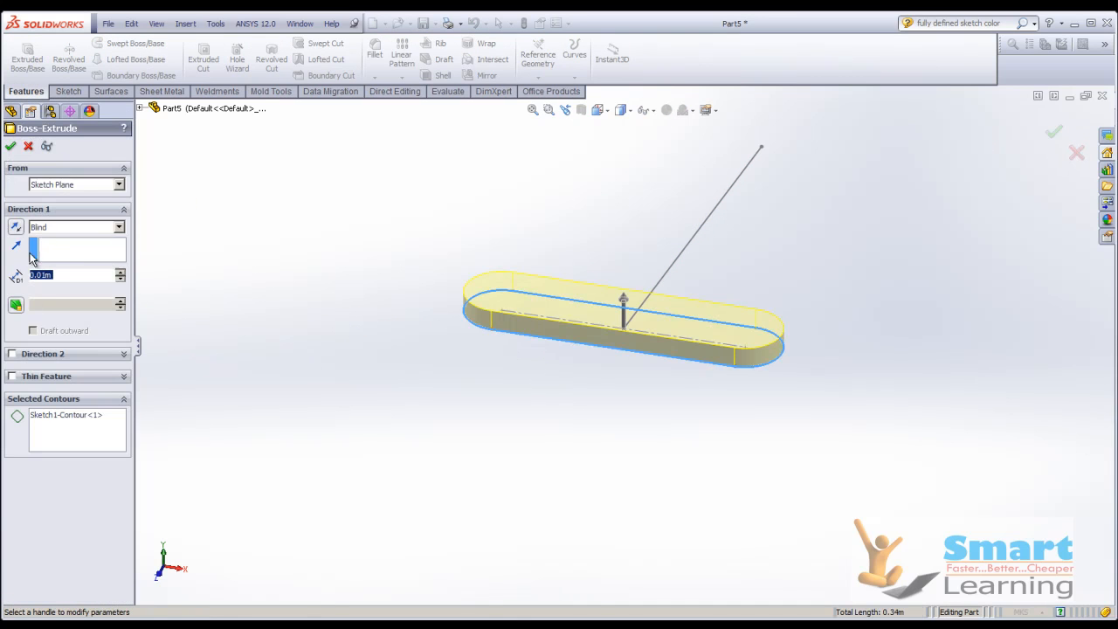
click(50, 253)
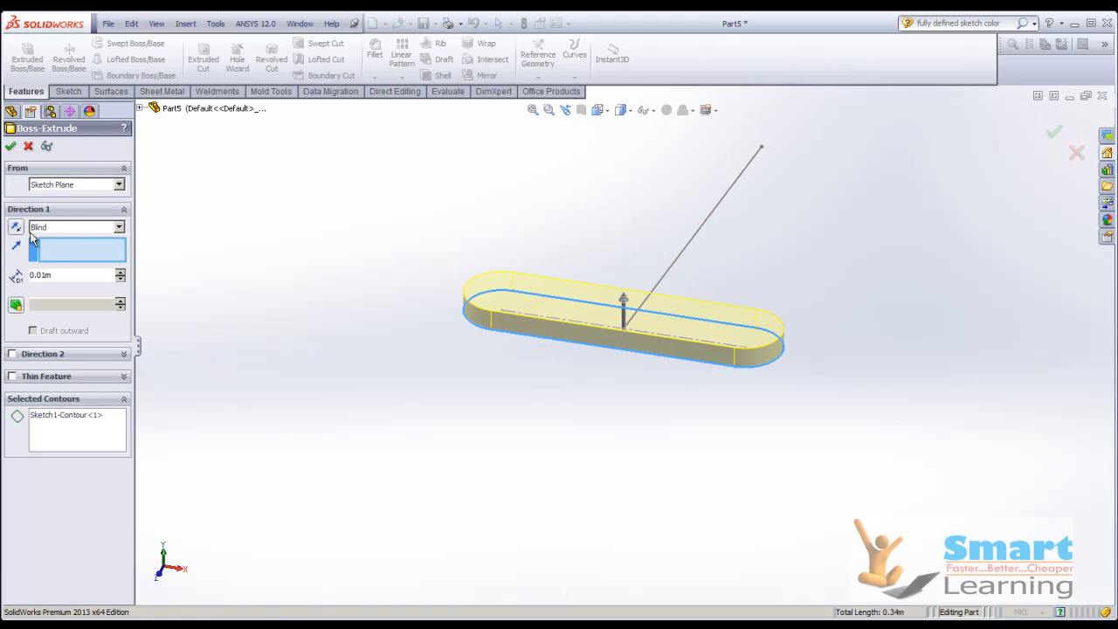
click(688, 255)
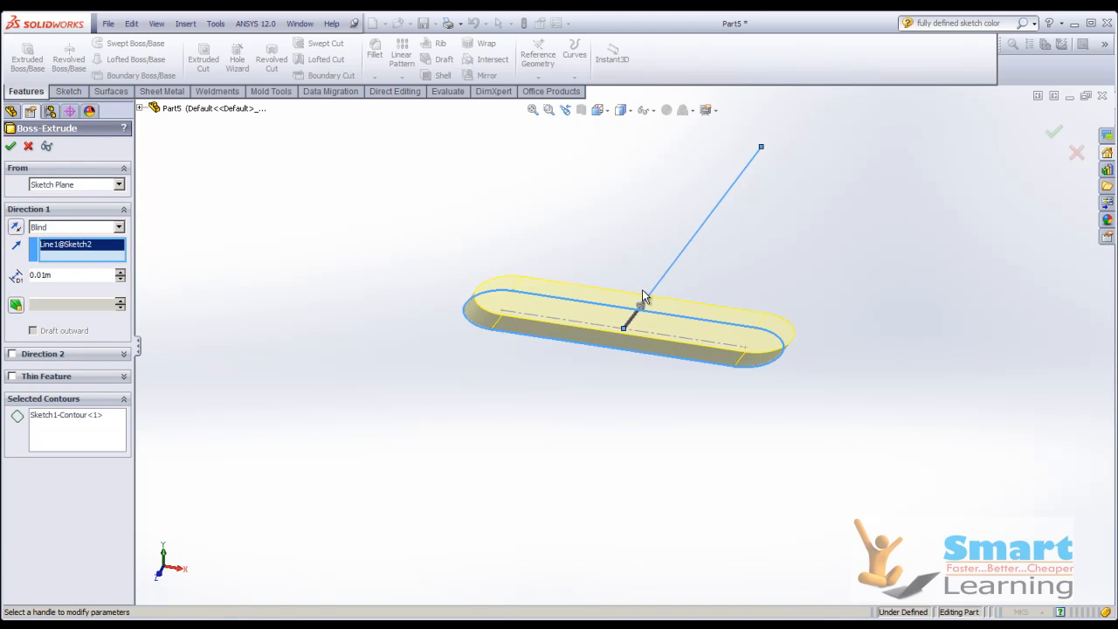
drag(640, 308, 757, 127)
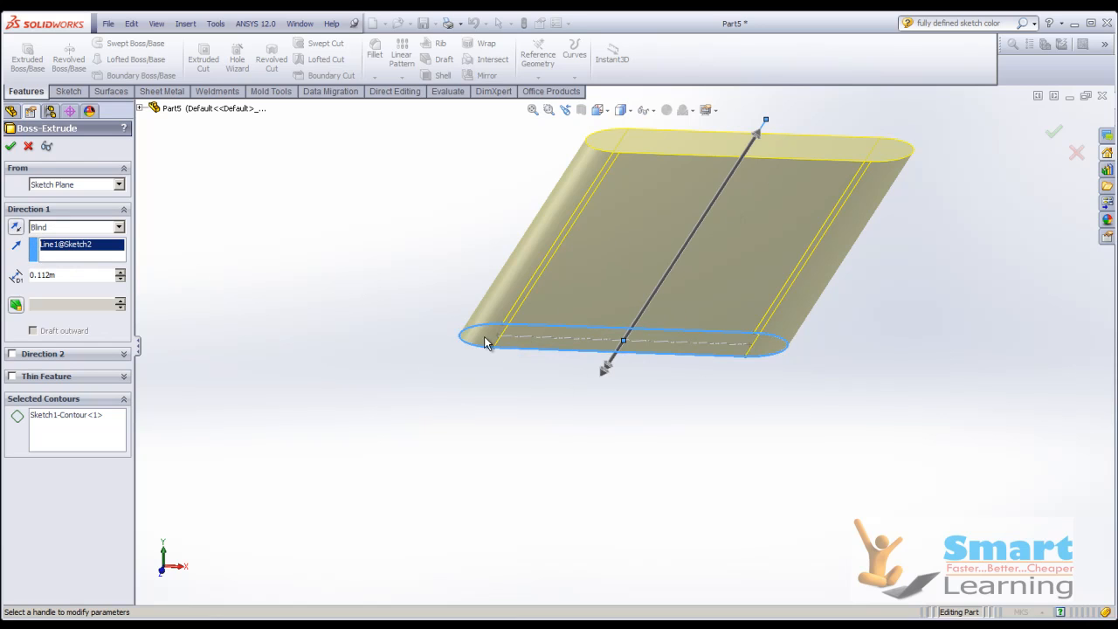
click(10, 147)
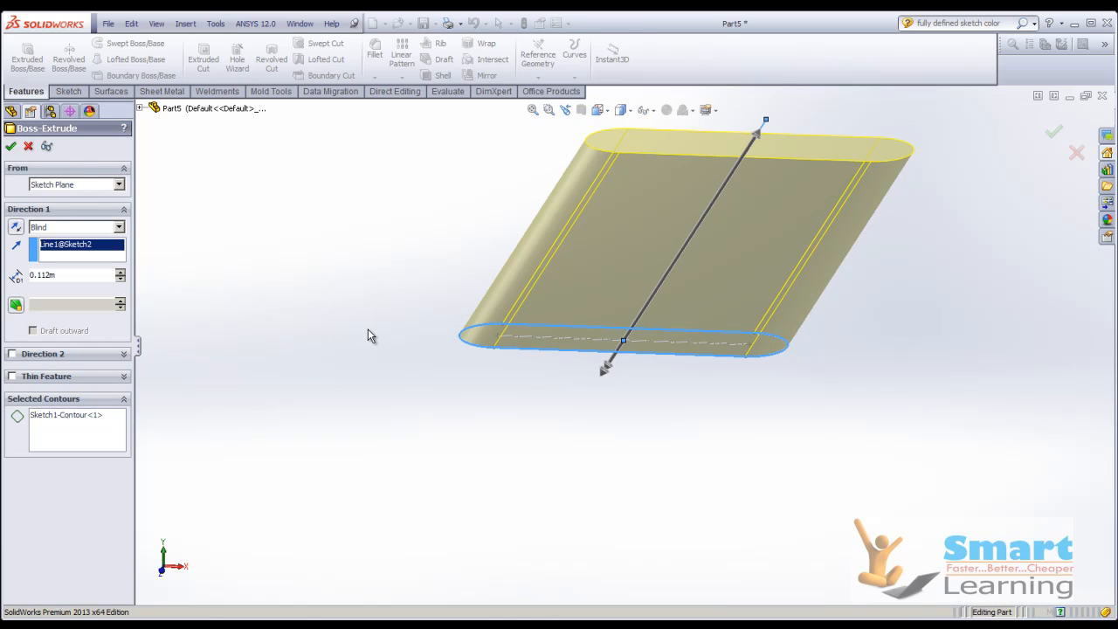
middle_drag(631, 282, 656, 245)
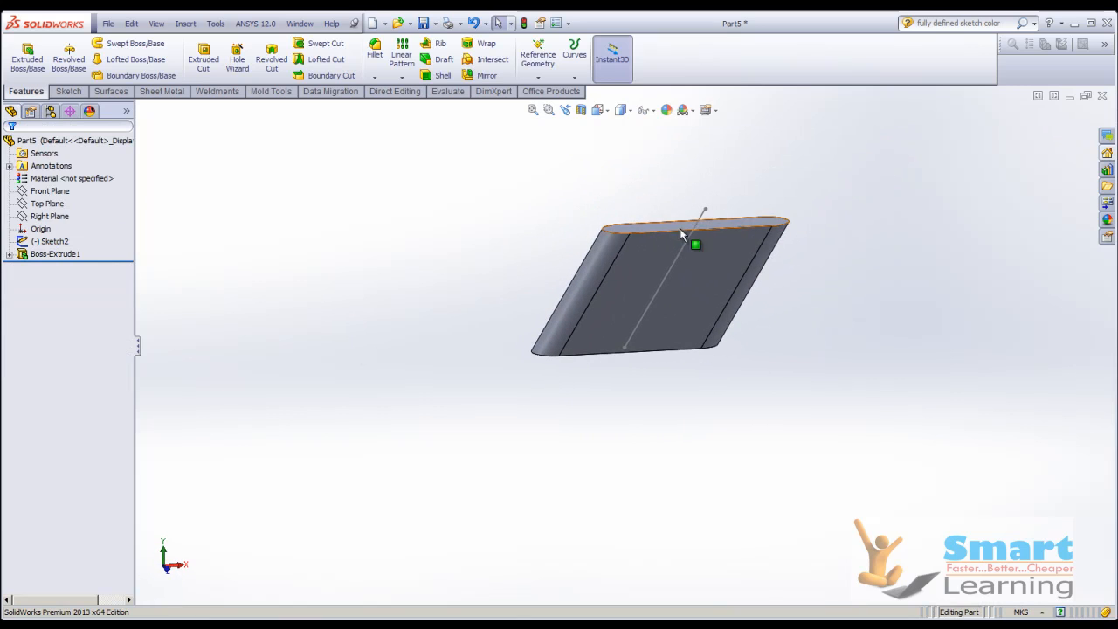
scroll(681, 234, down, 3)
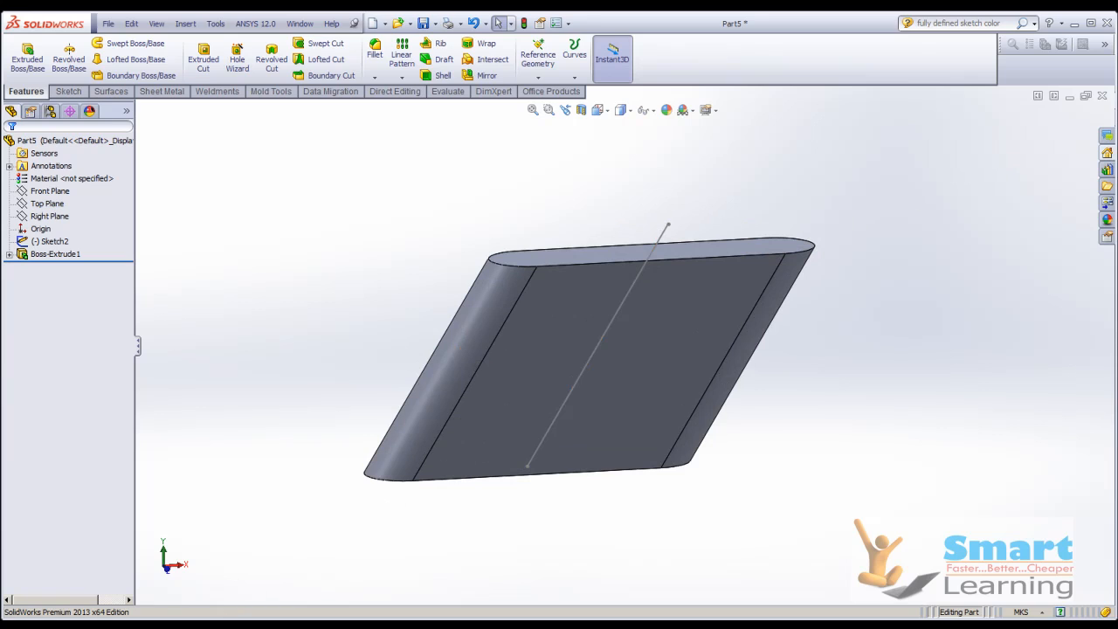
- Switch to the slide presentation and go to the slide on creating base features by revolving sketches
click(206, 622)
click(211, 609)
scroll(415, 438, down, 1)
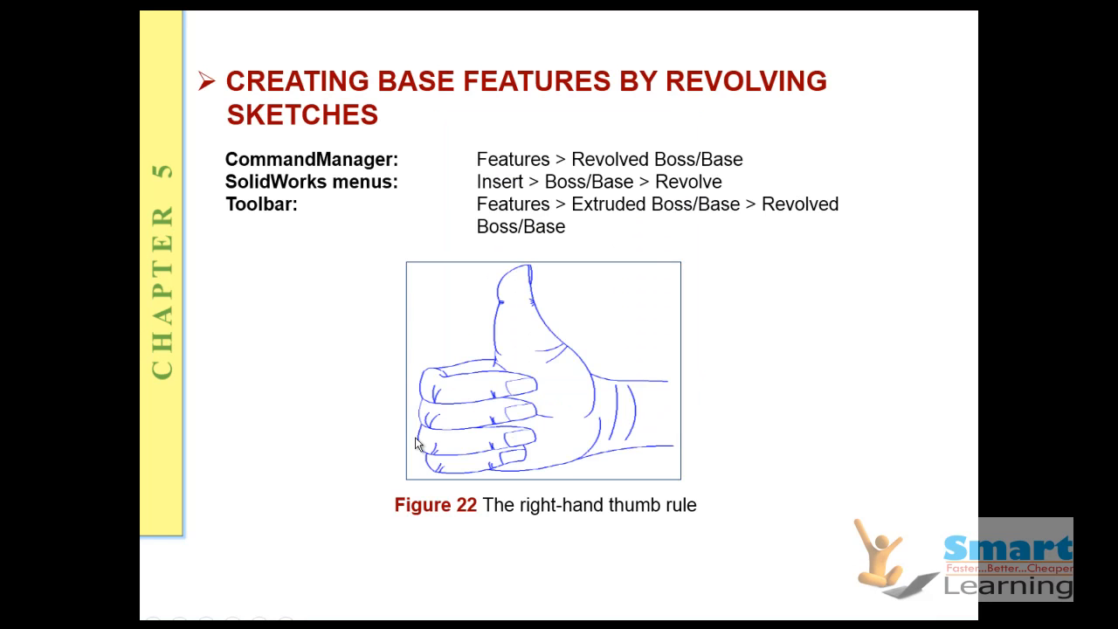